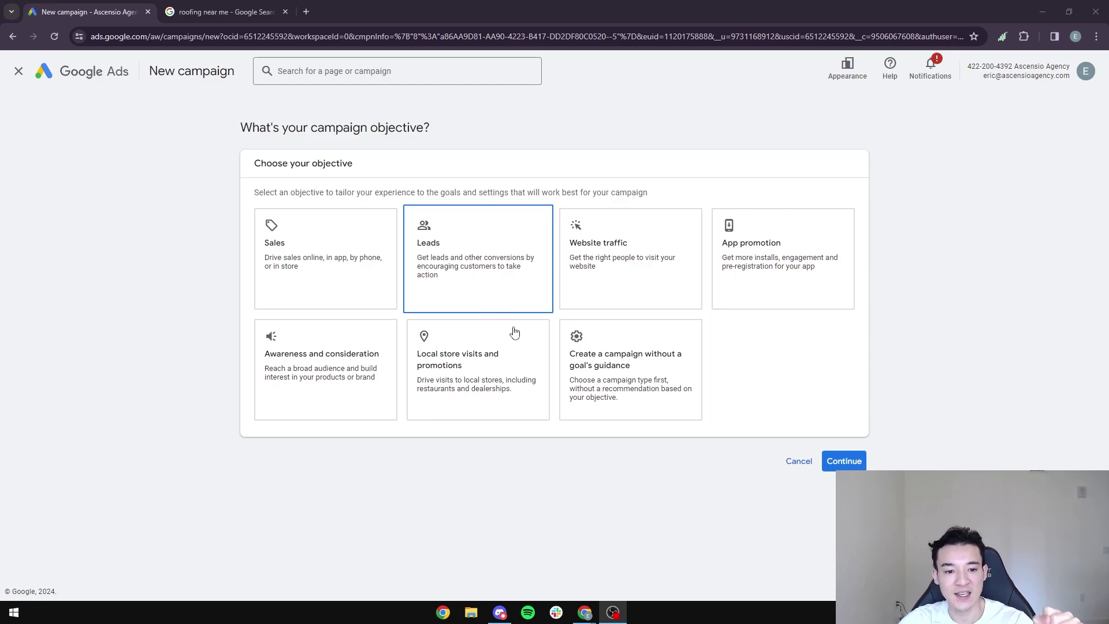
Choose the Leads objective with its listed conversion goals and select Search as the campaign type
click(473, 277)
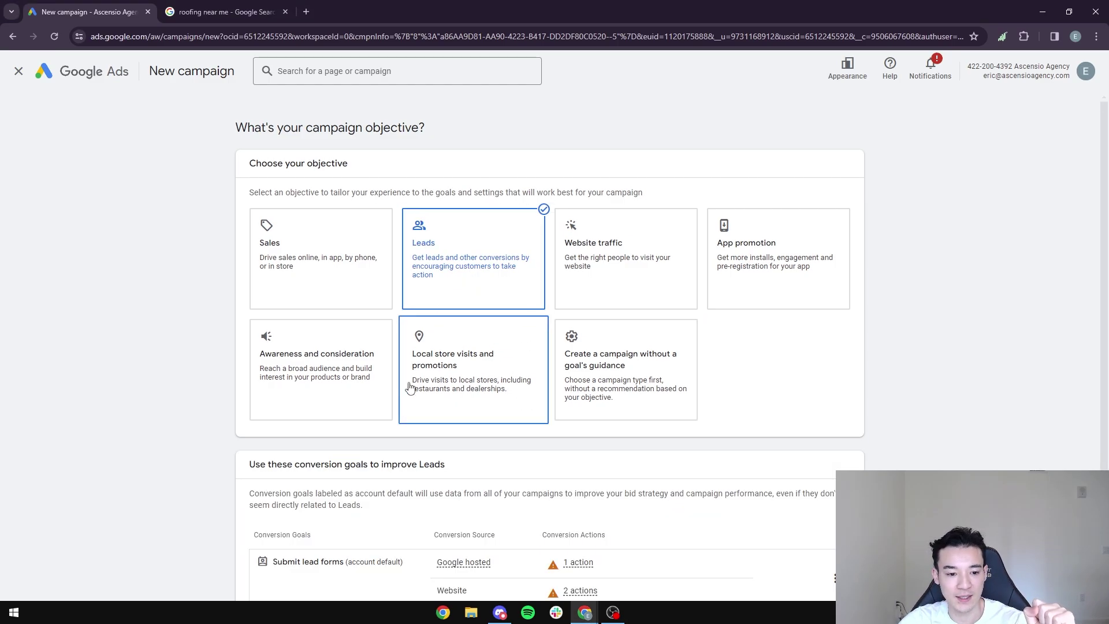
scroll(332, 414, down, 2)
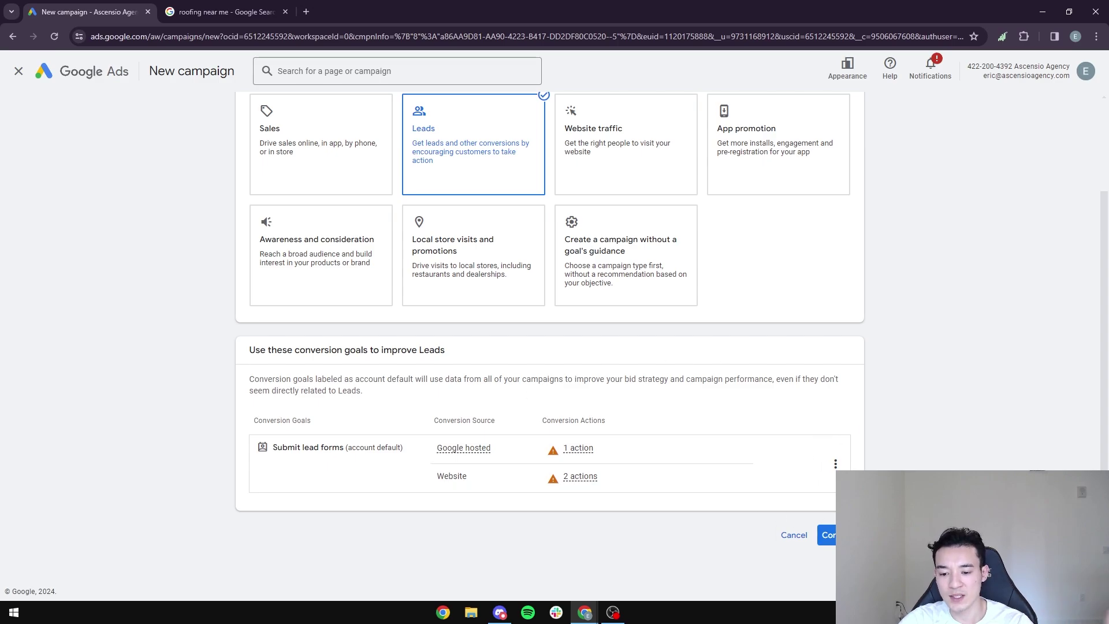
click(826, 535)
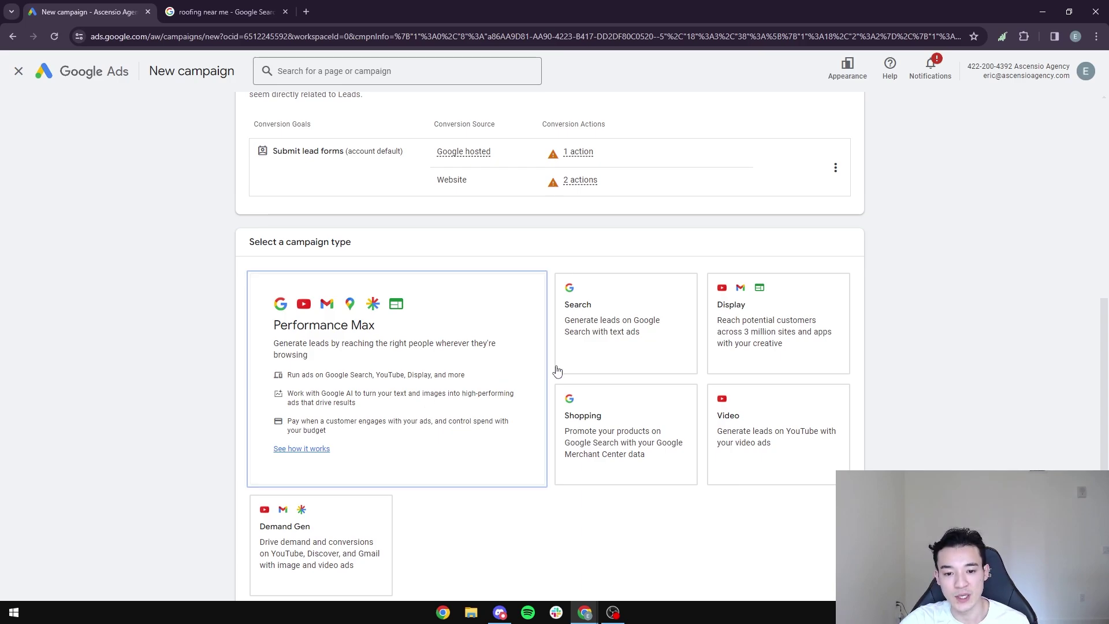
click(703, 317)
click(628, 338)
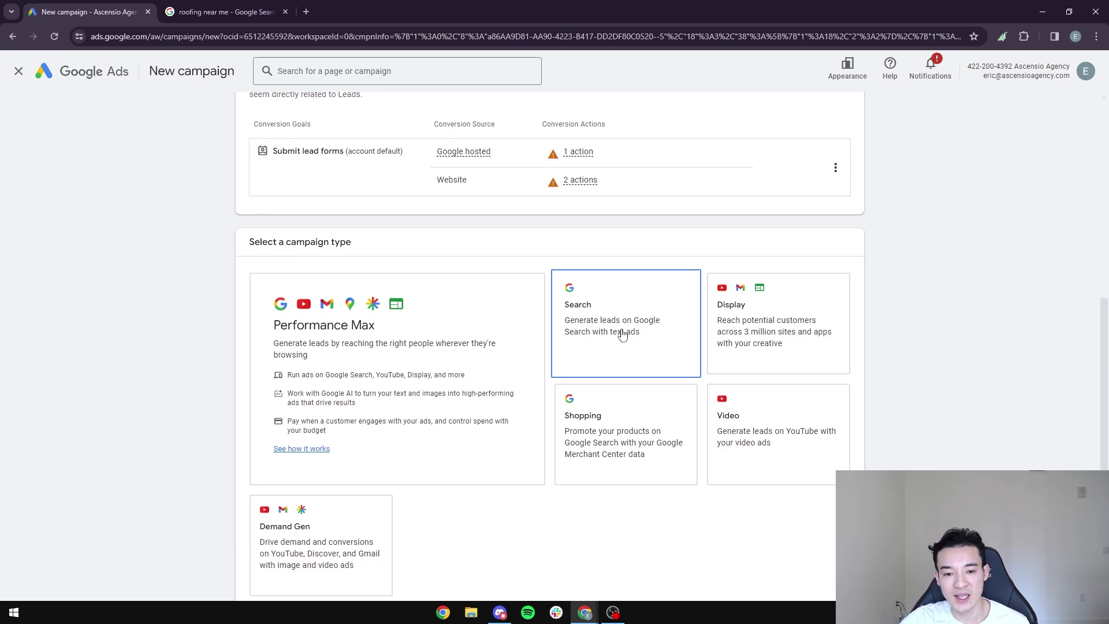
scroll(622, 335, down, 2)
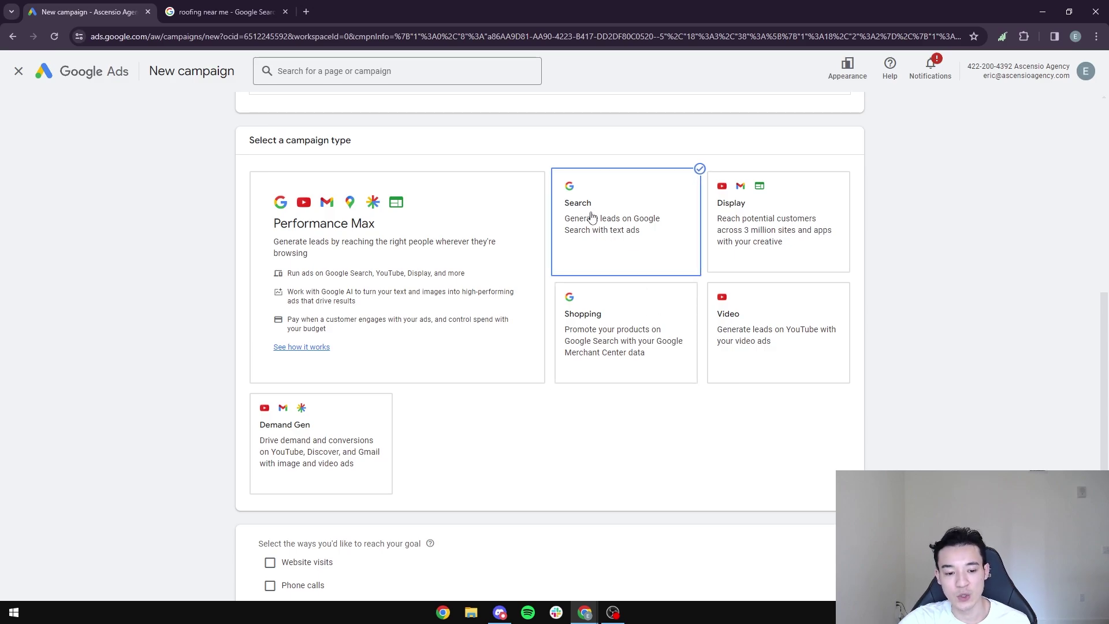
Choose website visits, phone calls and lead form submissions as the ways to reach the campaign goal
scroll(592, 218, down, 4)
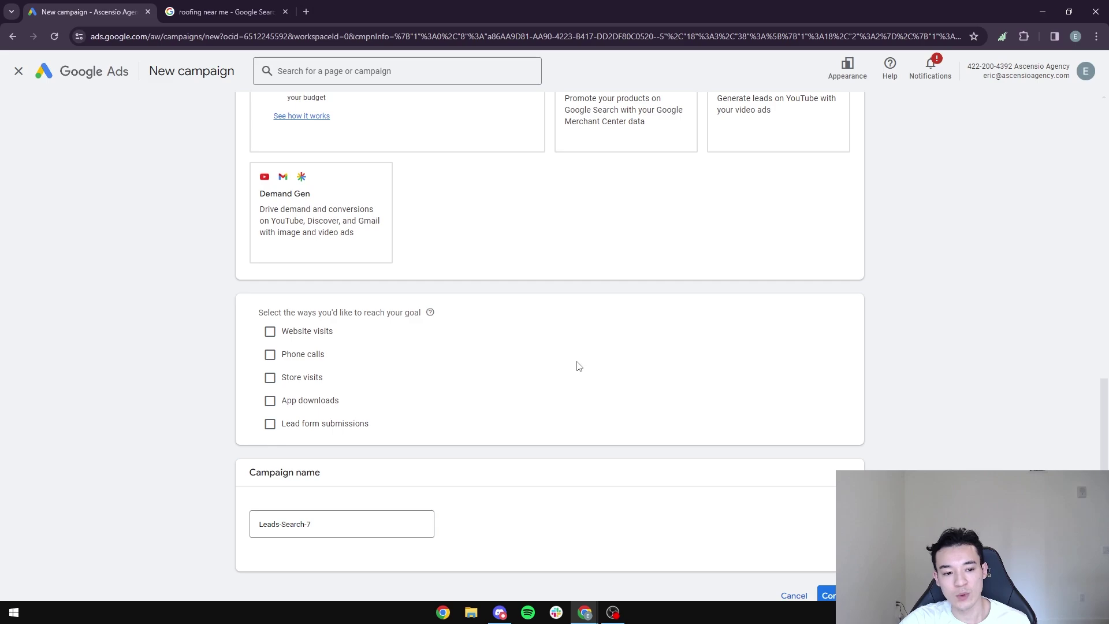
click(292, 334)
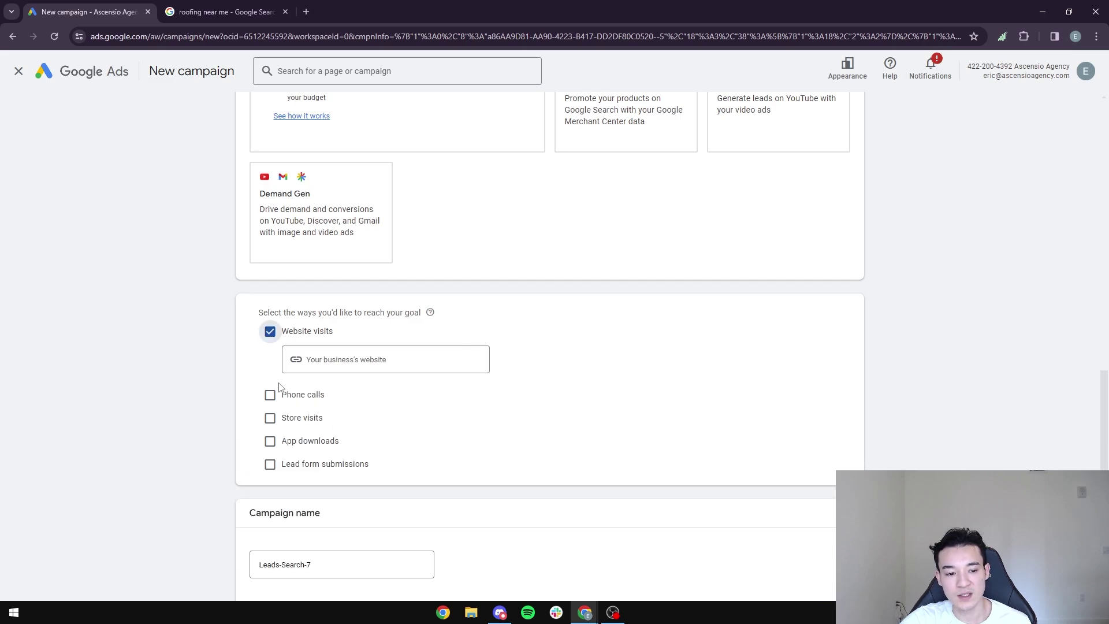
click(270, 394)
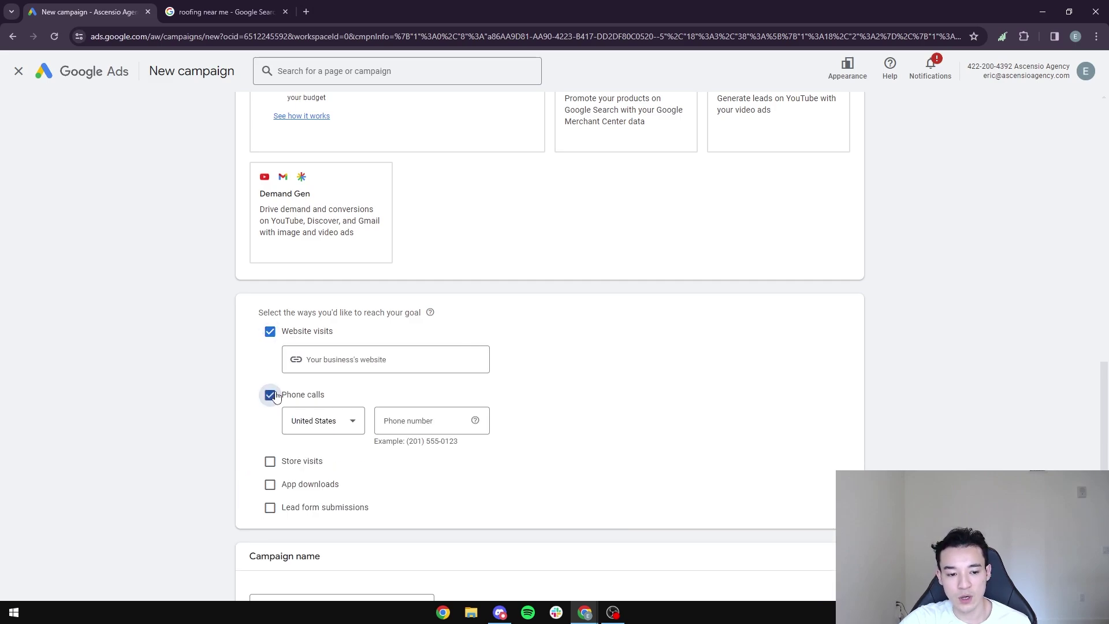
click(315, 511)
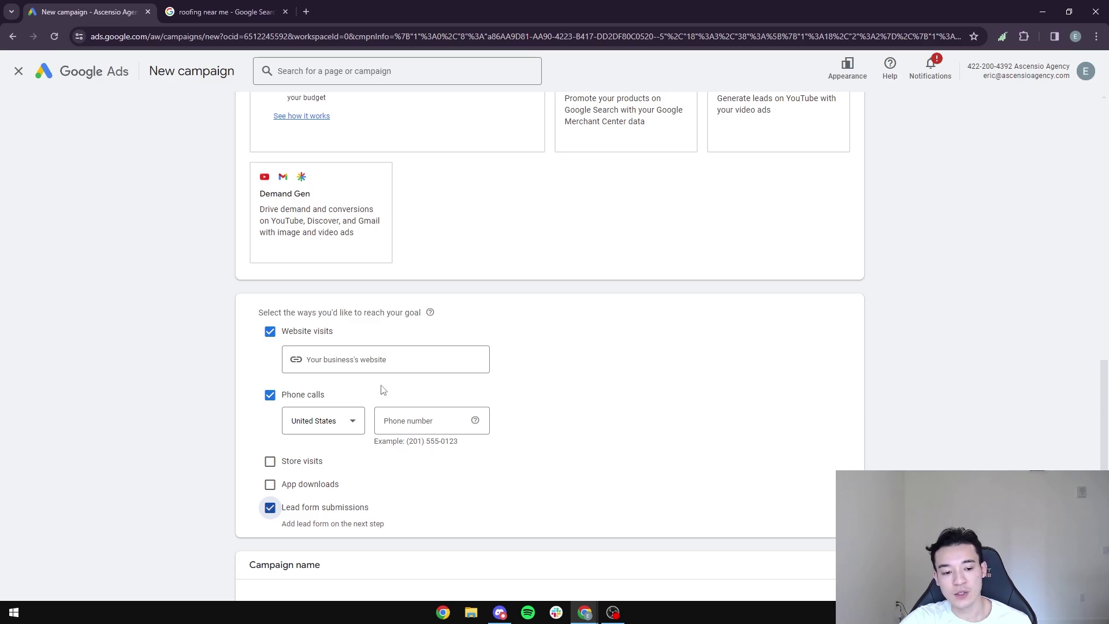
scroll(388, 340, up, 3)
Examine the Google results for "roofing near me" for a roofing company to use as the example business
click(254, 8)
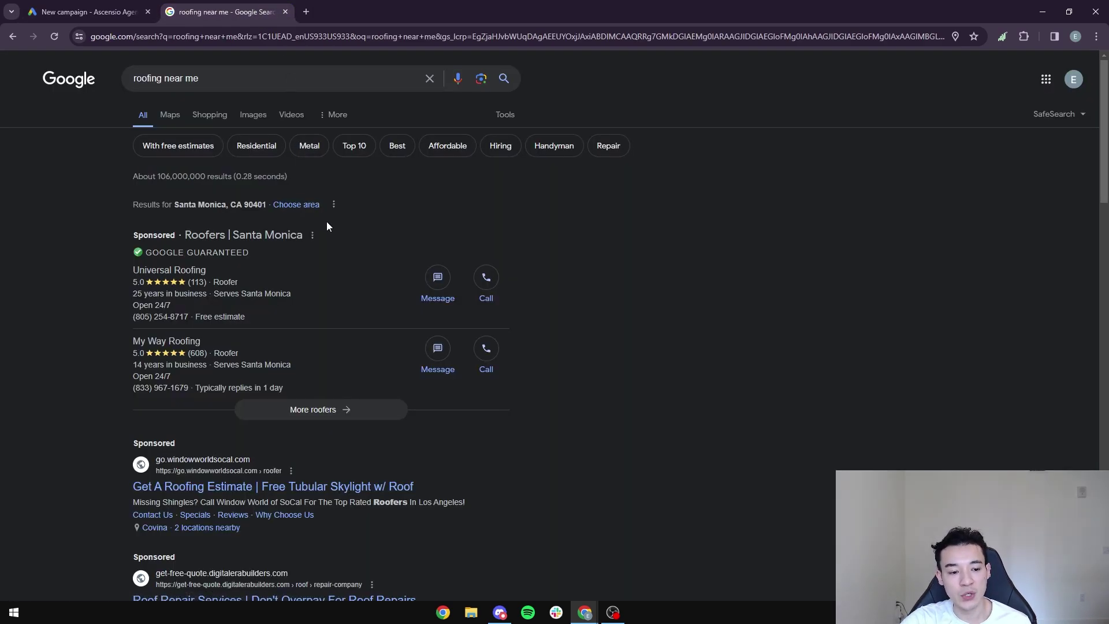
scroll(327, 221, down, 2)
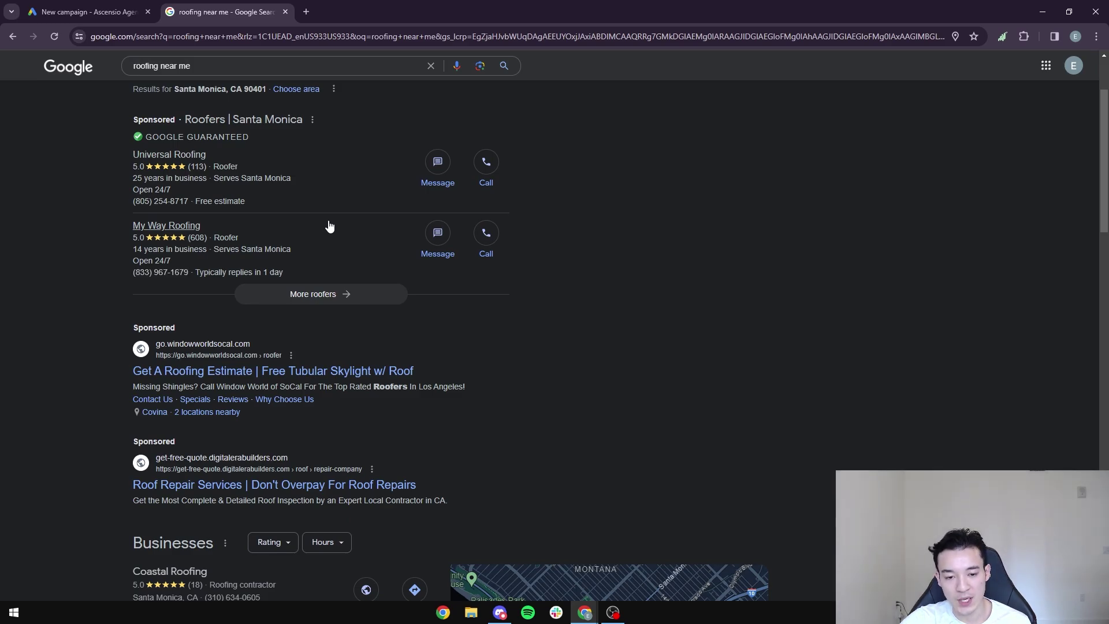
scroll(418, 314, down, 8)
scroll(421, 344, down, 15)
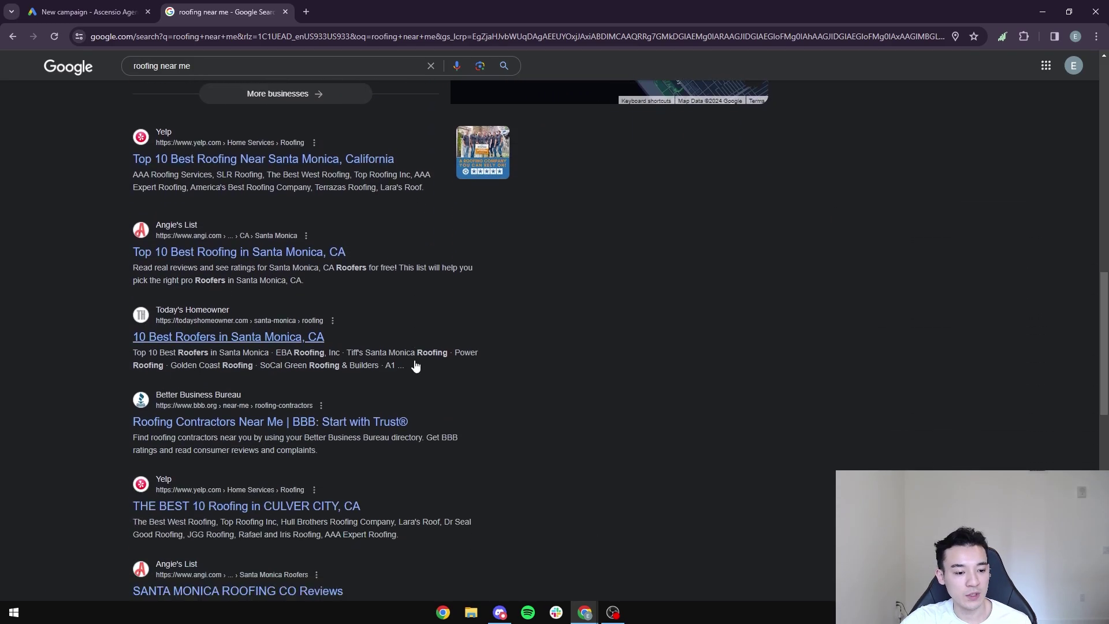
scroll(291, 414, down, 10)
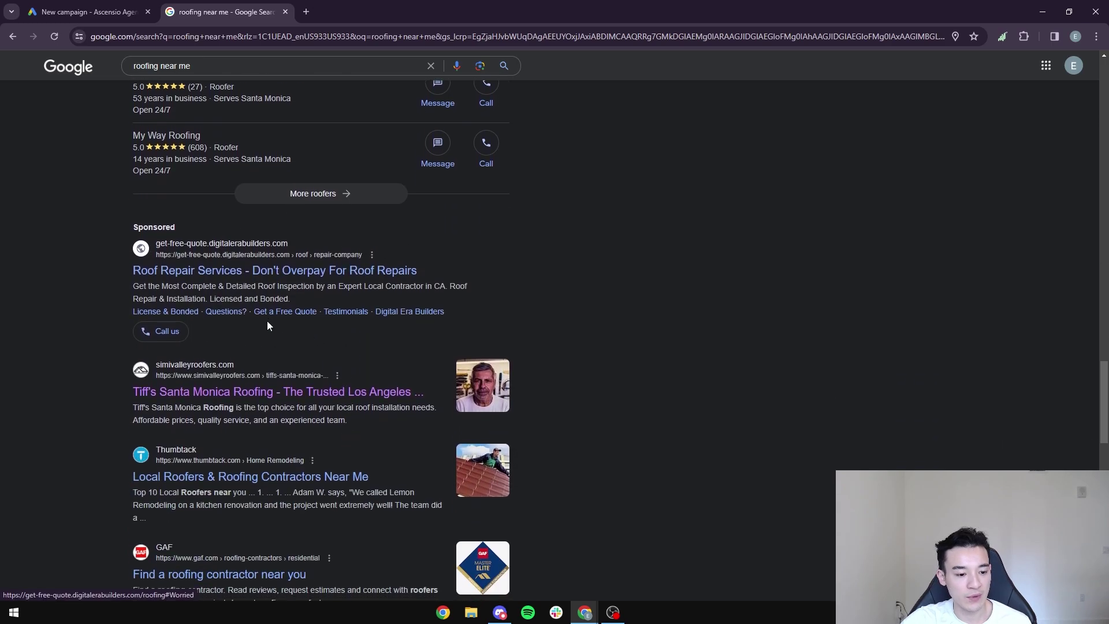
scroll(267, 321, down, 4)
scroll(175, 356, down, 7)
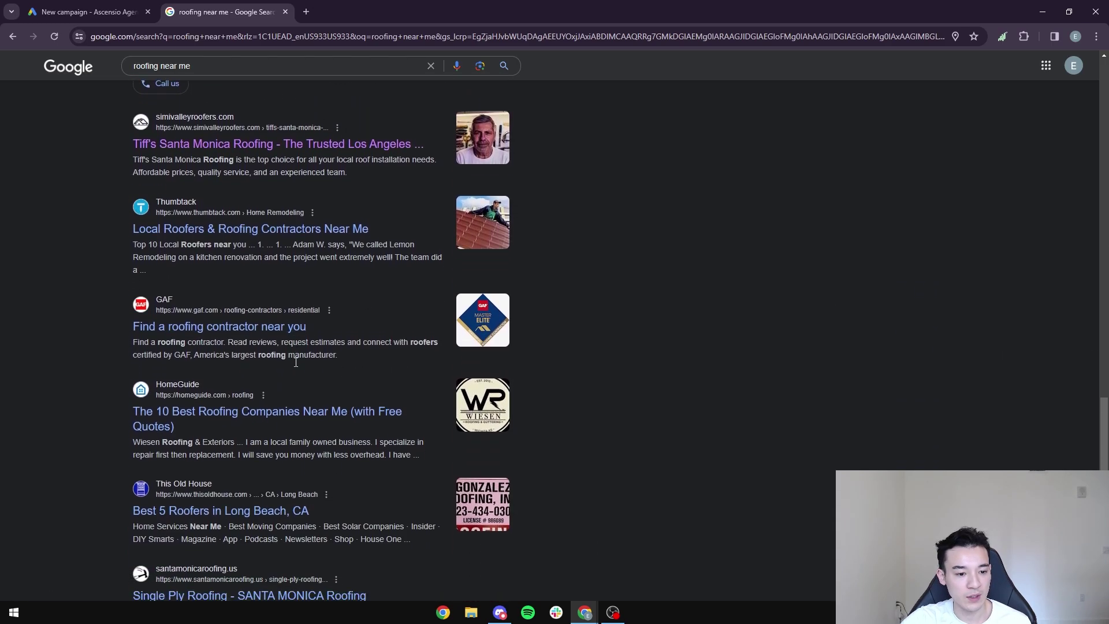
scroll(225, 347, up, 7)
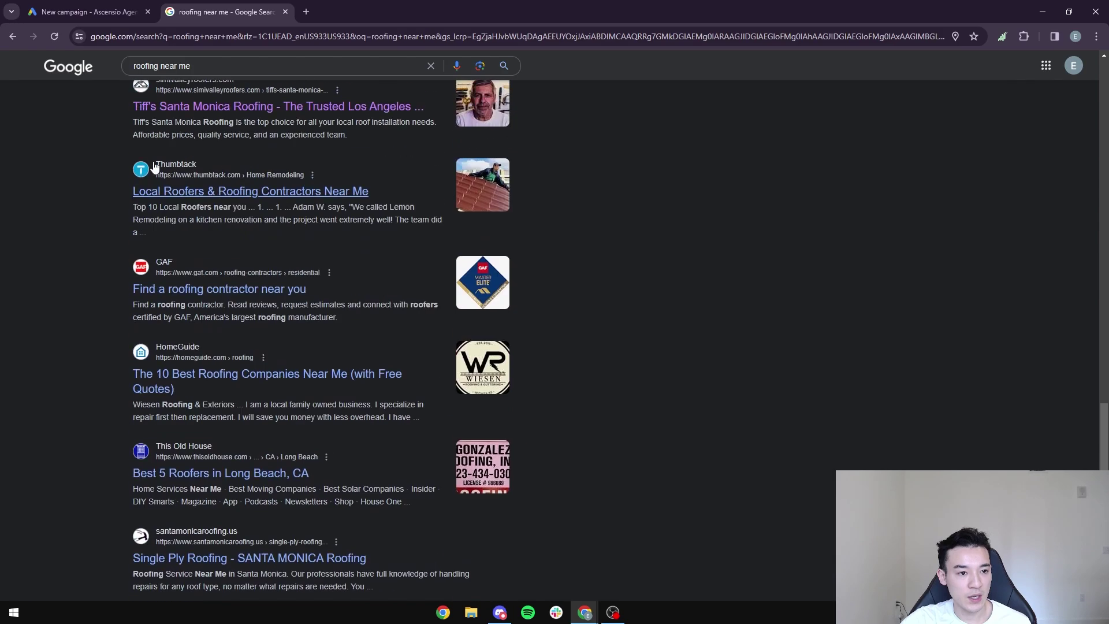
Search Google for "roofing company near me" and open the Economy Roofing website from the business listings
click(161, 66)
text(company)
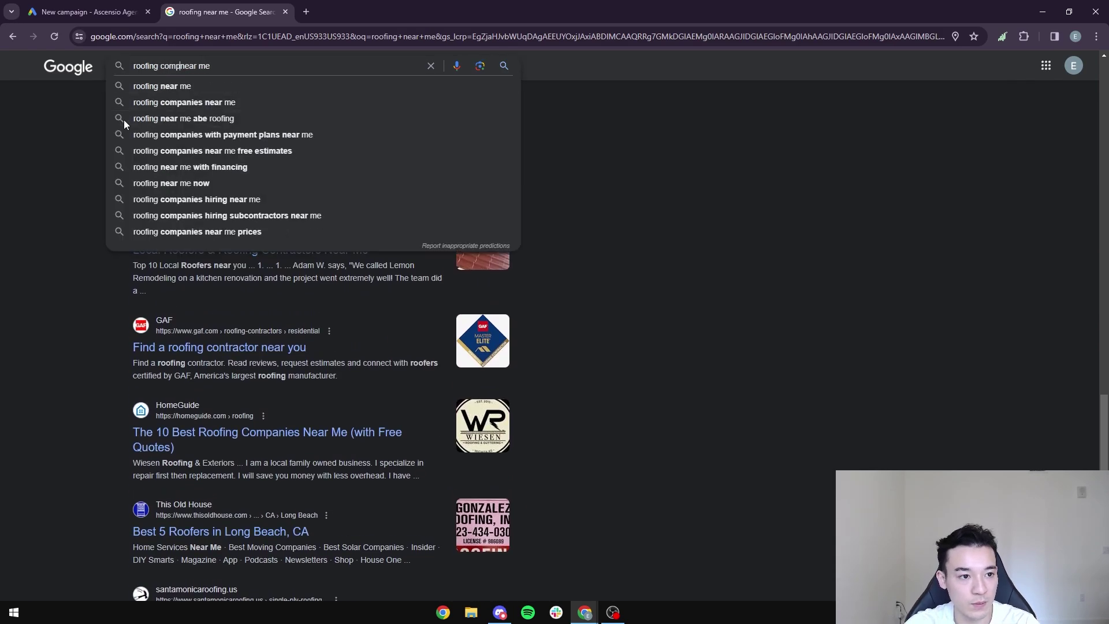
key(Return)
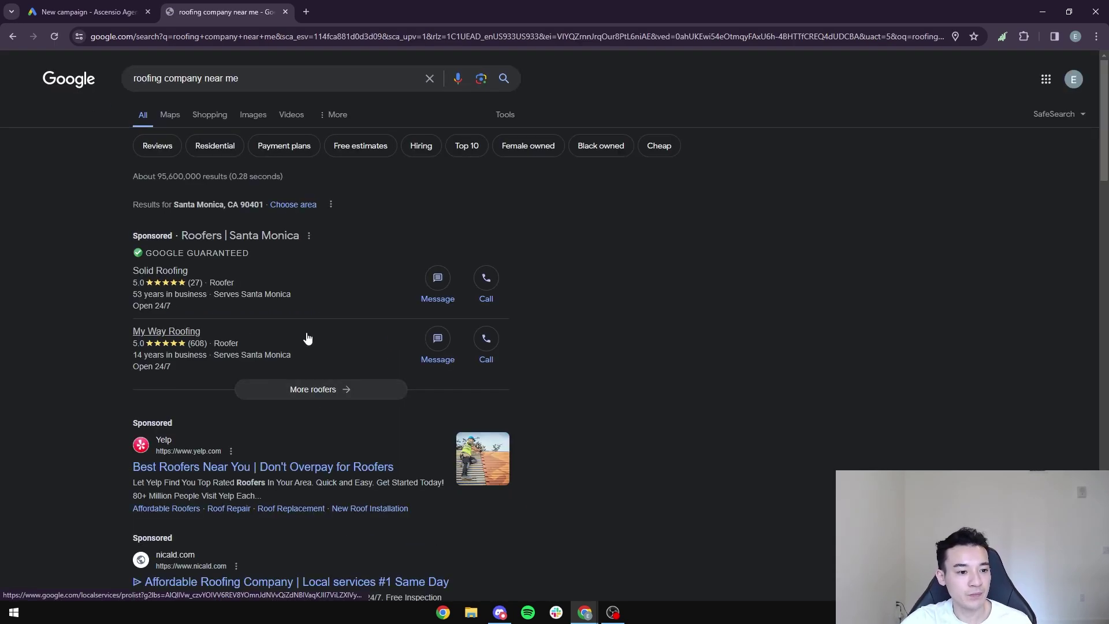
scroll(306, 336, down, 5)
scroll(311, 312, down, 6)
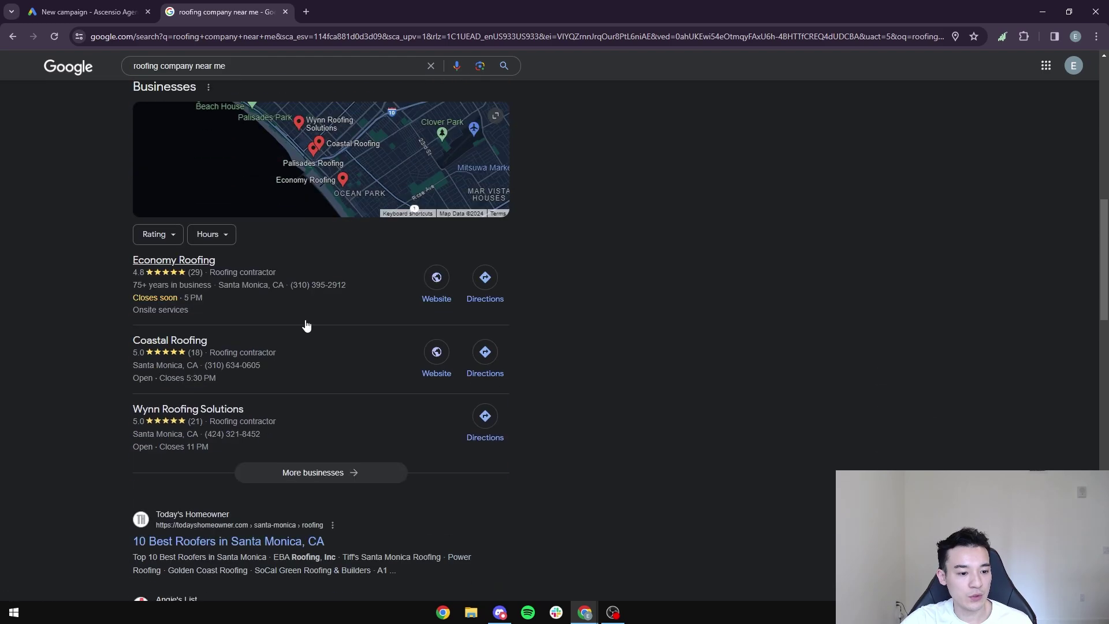
click(437, 277)
scroll(682, 279, down, 2)
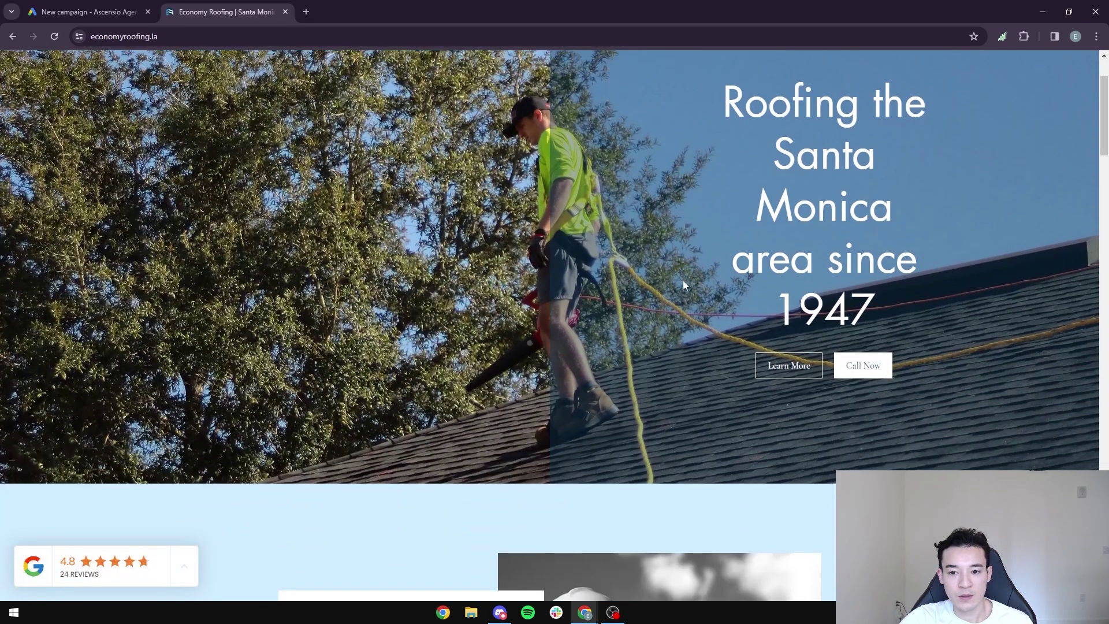
scroll(680, 285, up, 2)
scroll(681, 285, down, 2)
scroll(577, 231, up, 2)
Copy the Economy Roofing site address into the campaign's business website field for website visits
click(177, 38)
key(ctrl+c)
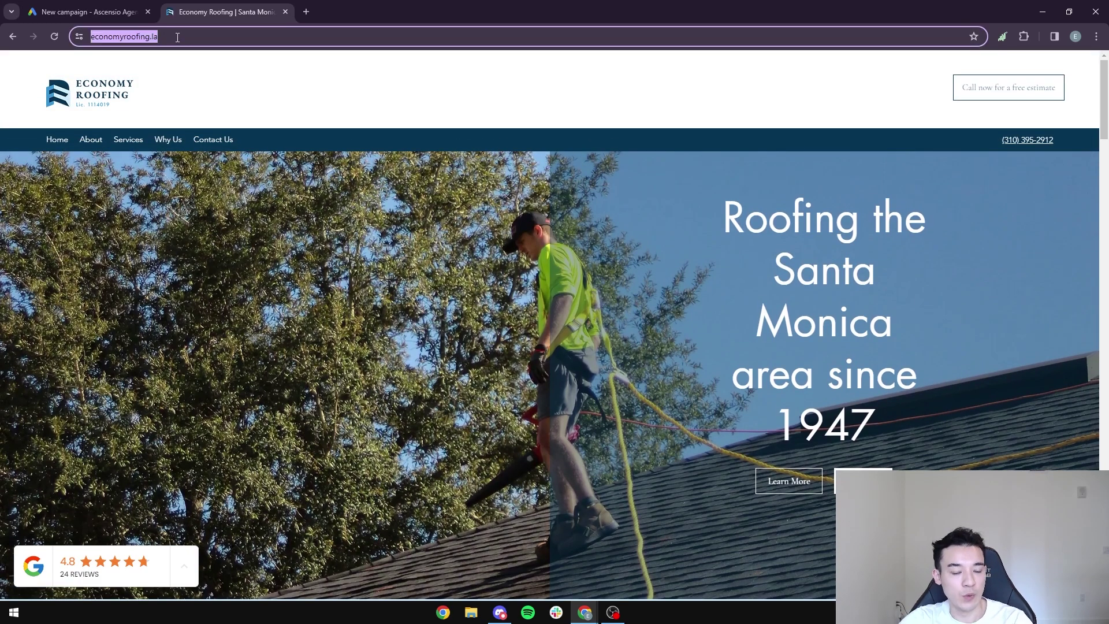
click(86, 11)
scroll(311, 280, down, 2)
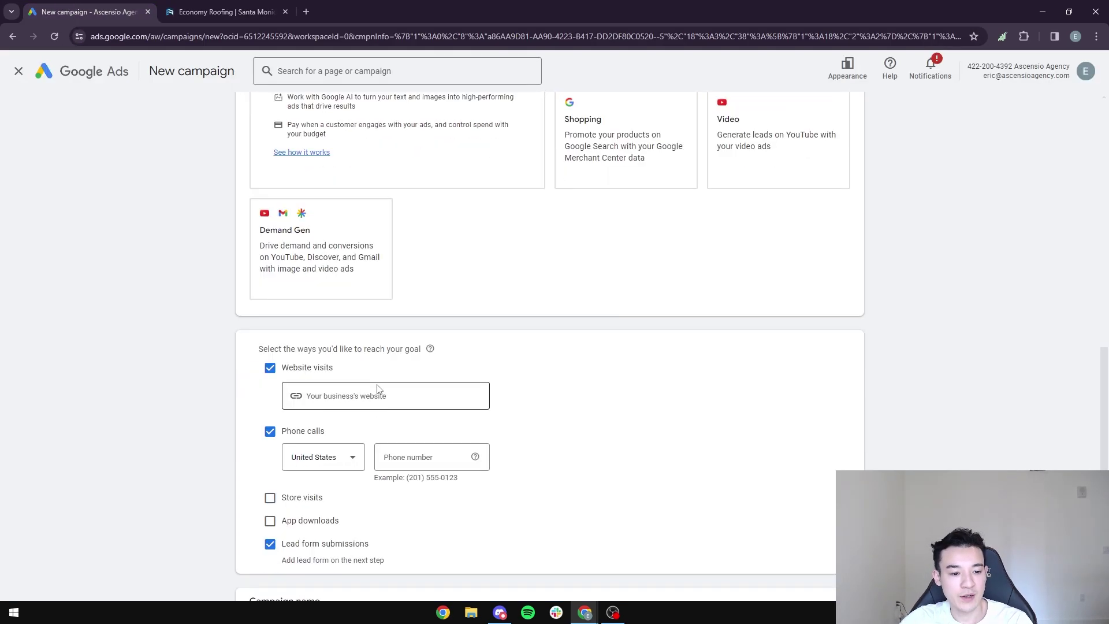
click(333, 396)
scroll(199, 398, down, 2)
key(ctrl+v)
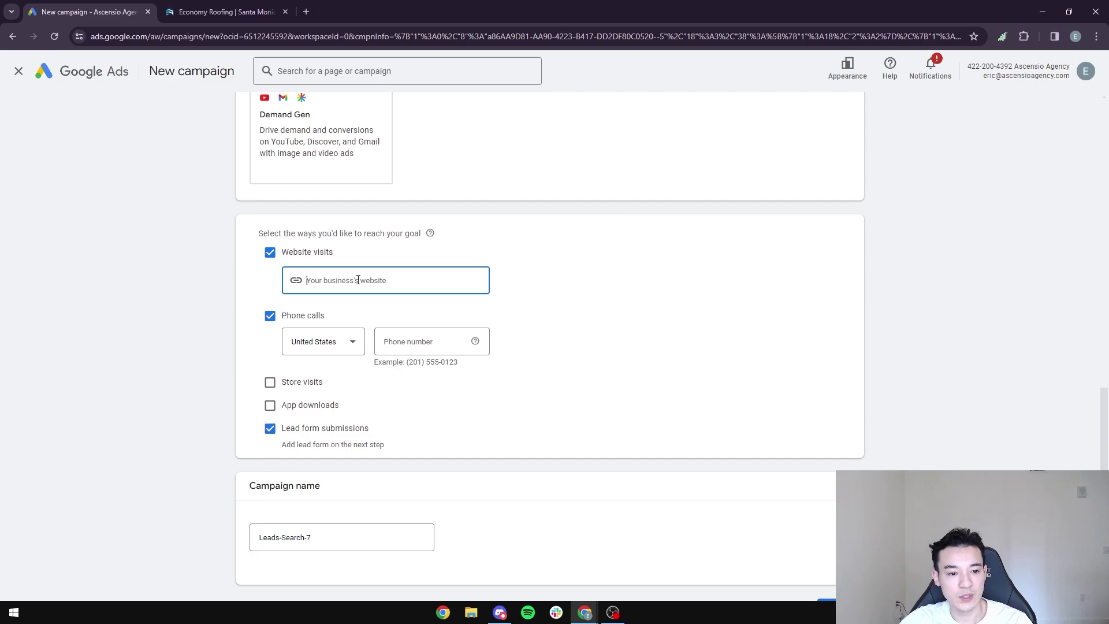
Copy the office phone number from the Economy Roofing contact section into the campaign's phone calls field
click(225, 12)
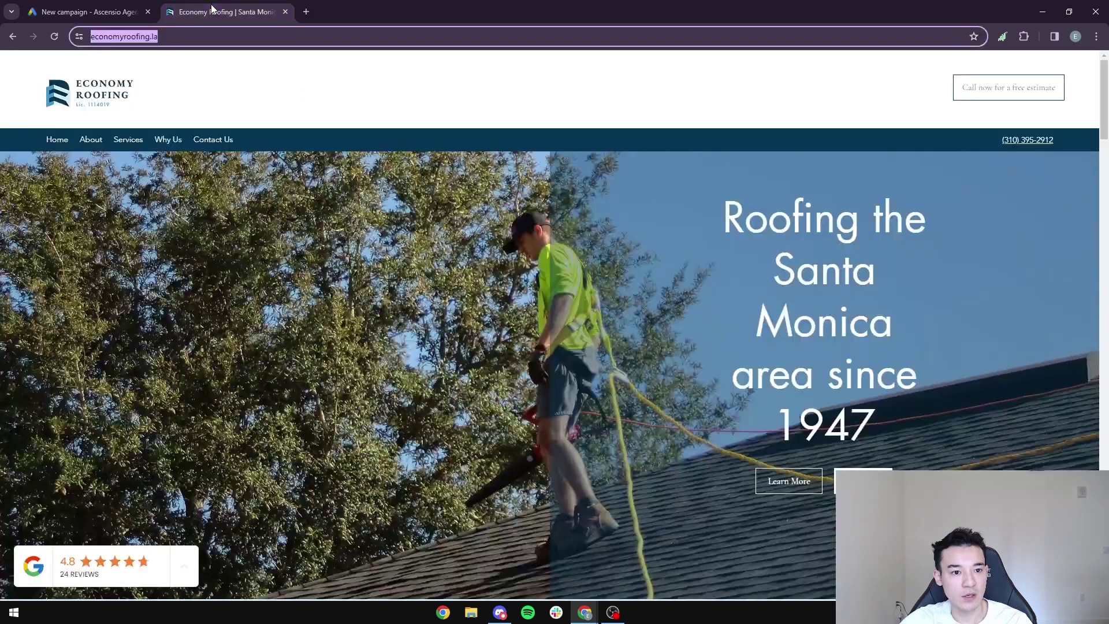
scroll(518, 345, down, 20)
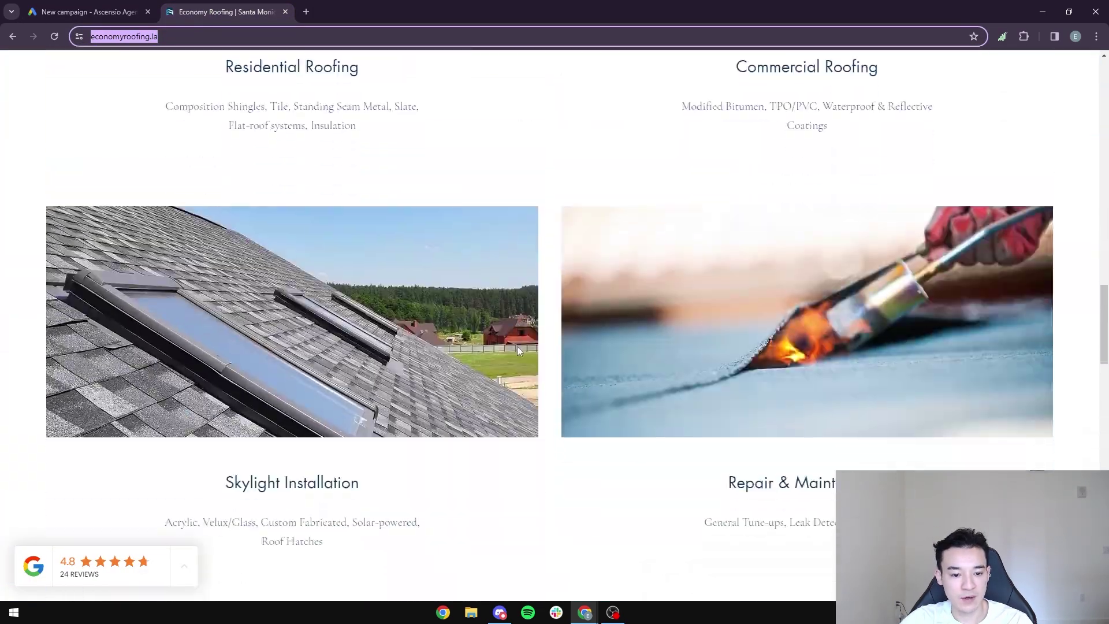
scroll(519, 348, down, 20)
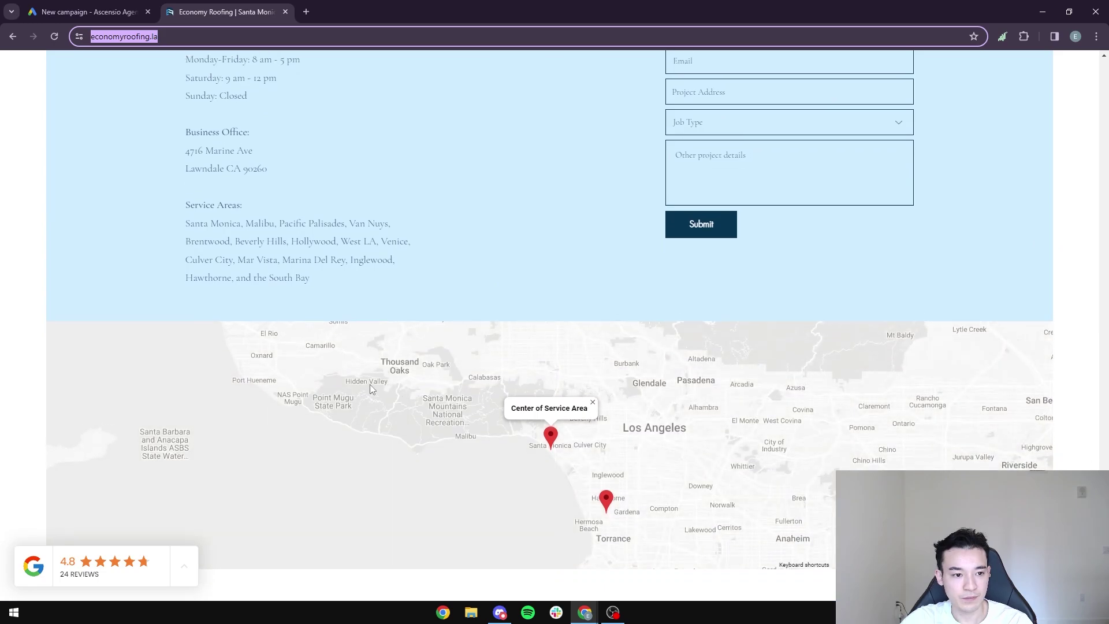
scroll(245, 229, up, 3)
drag(265, 170, 184, 169)
key(ctrl+c)
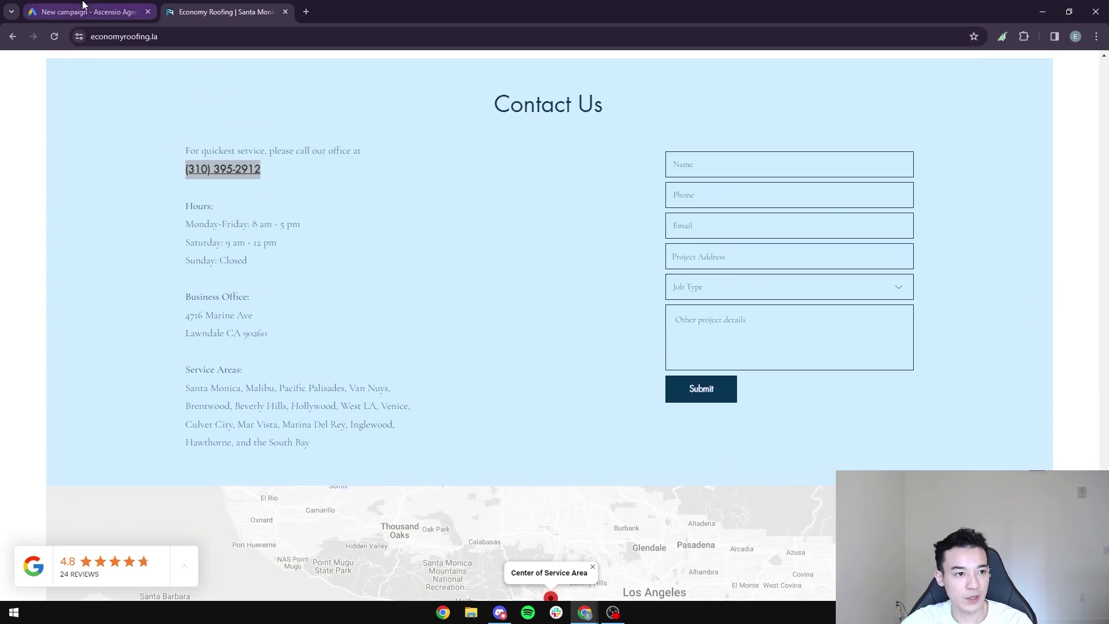
click(87, 12)
click(386, 361)
key(ctrl+v)
Name the campaign "Economy Roofing - Santa Monica, CA" and start it as a new campaign instead of a saved draft
scroll(110, 368, down, 2)
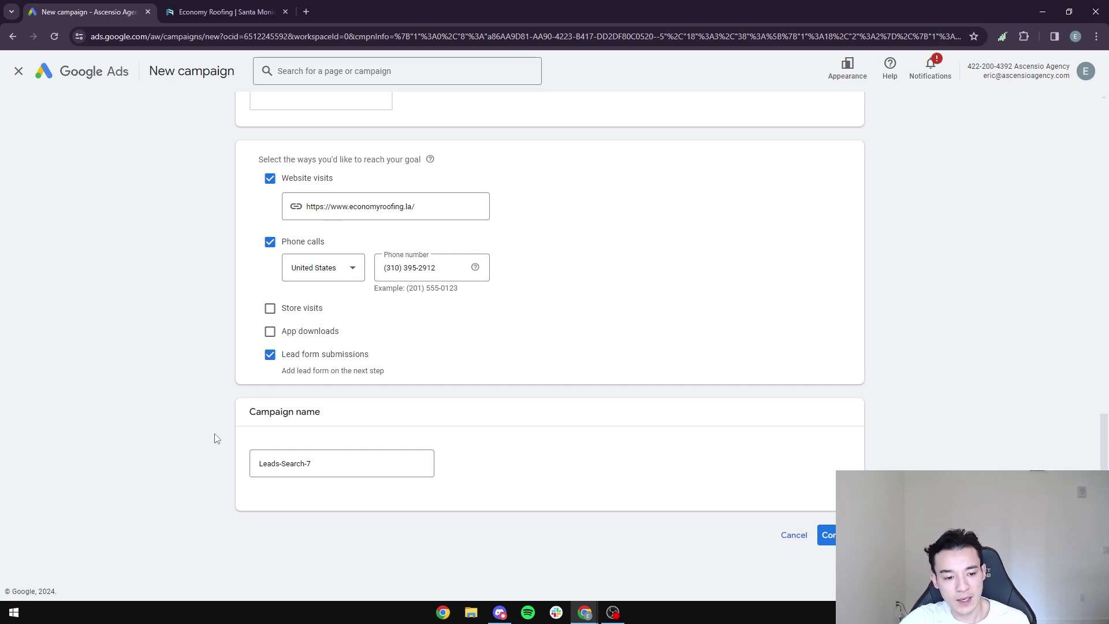
drag(384, 463, 188, 470)
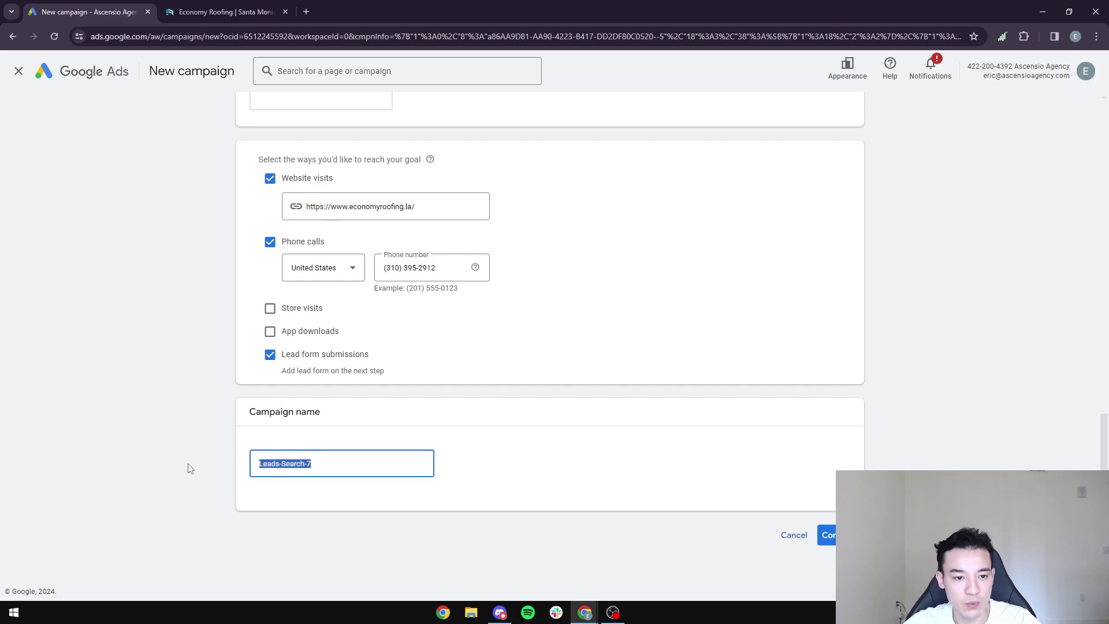
text(Eco)
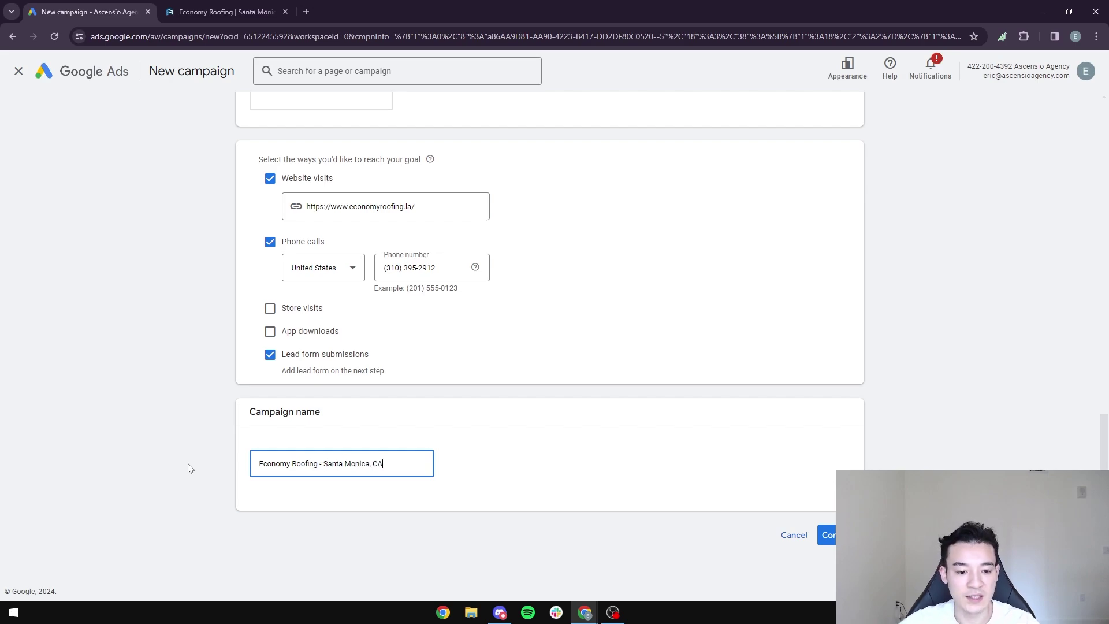
click(400, 437)
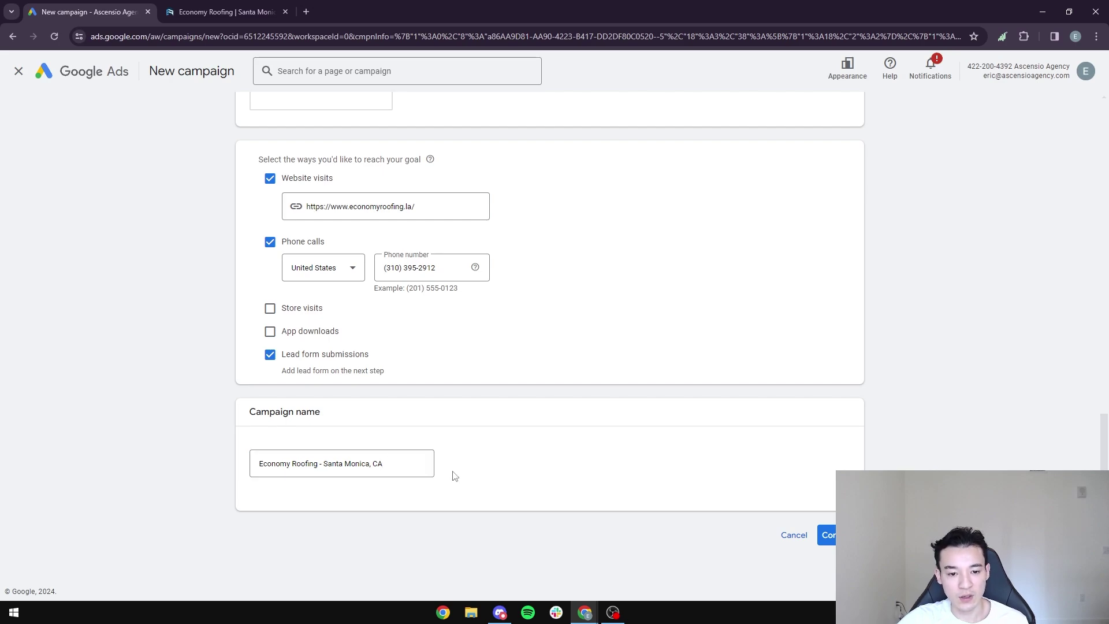
click(827, 532)
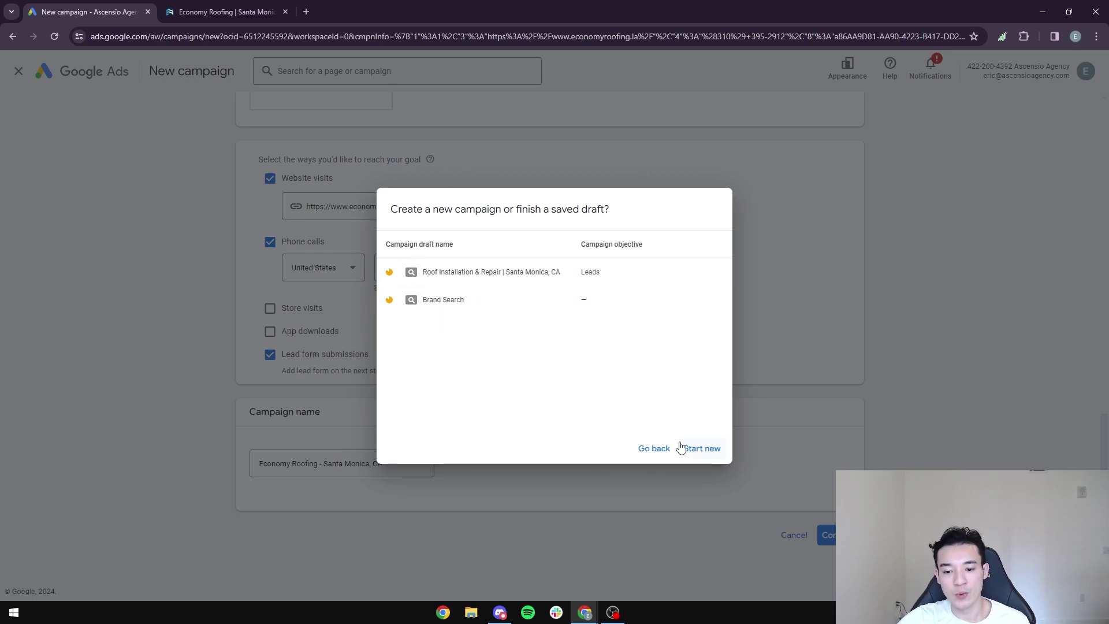
click(708, 450)
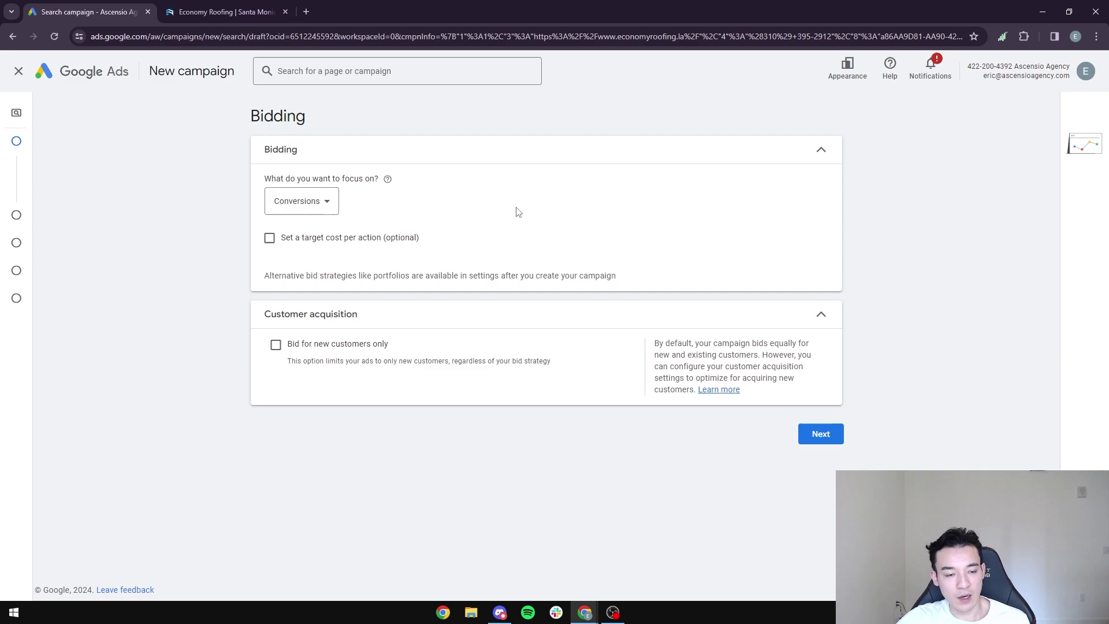
Try Clicks as the bidding focus and switch it back to Conversions
click(334, 201)
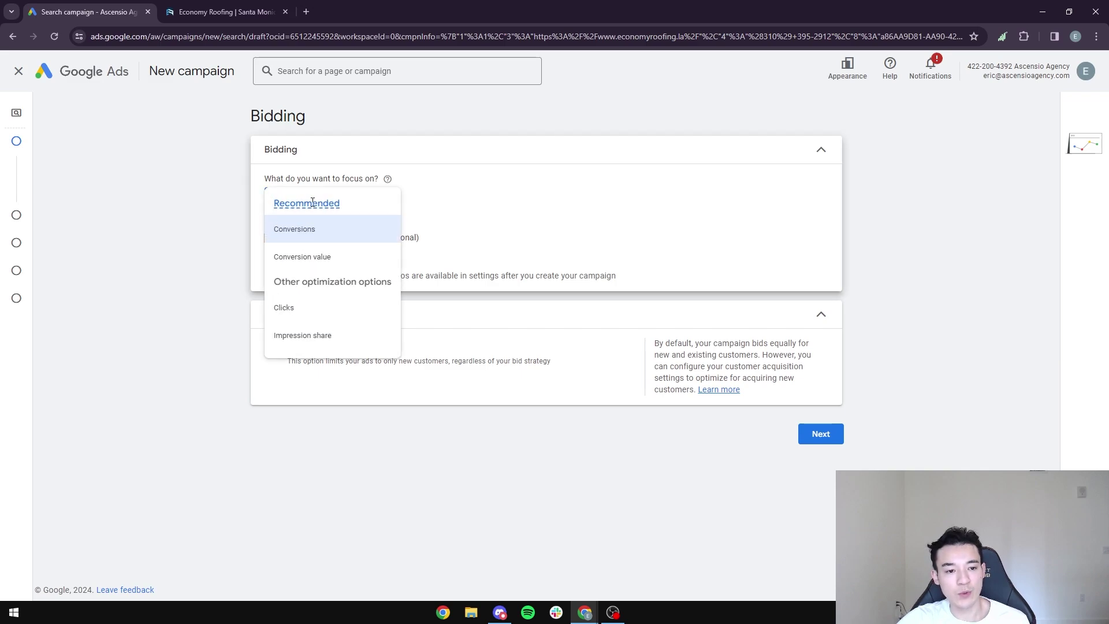
click(533, 192)
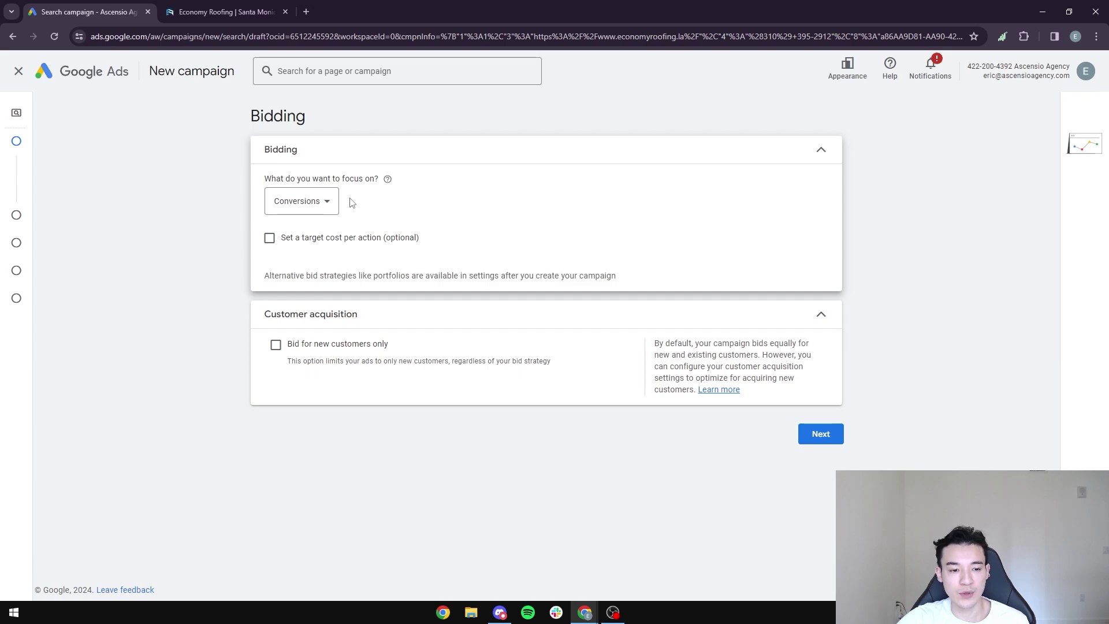
click(313, 201)
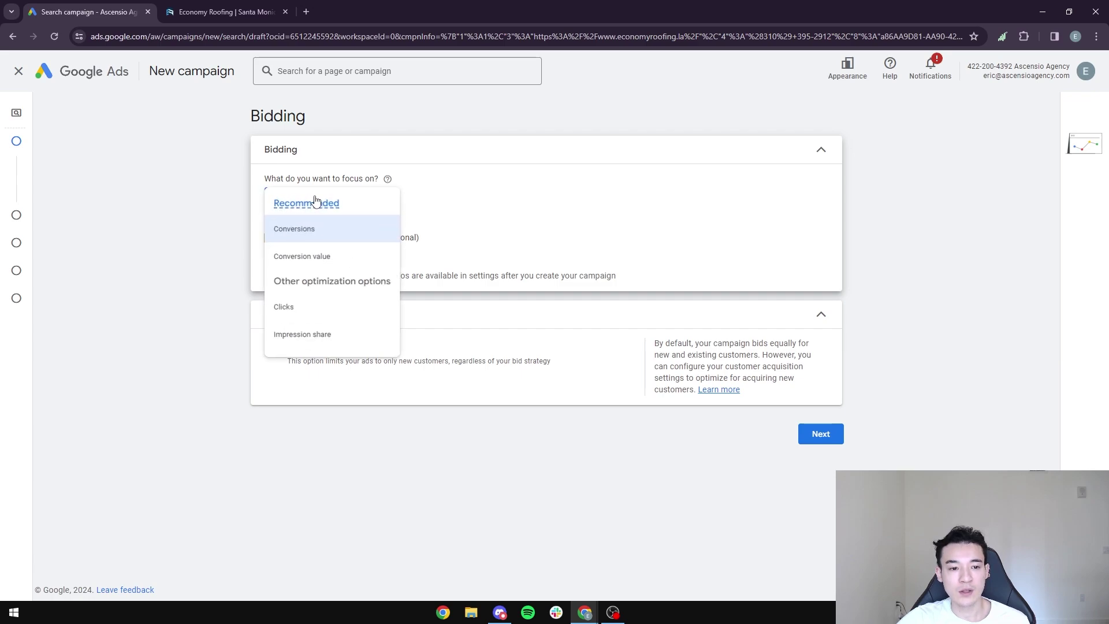
click(317, 309)
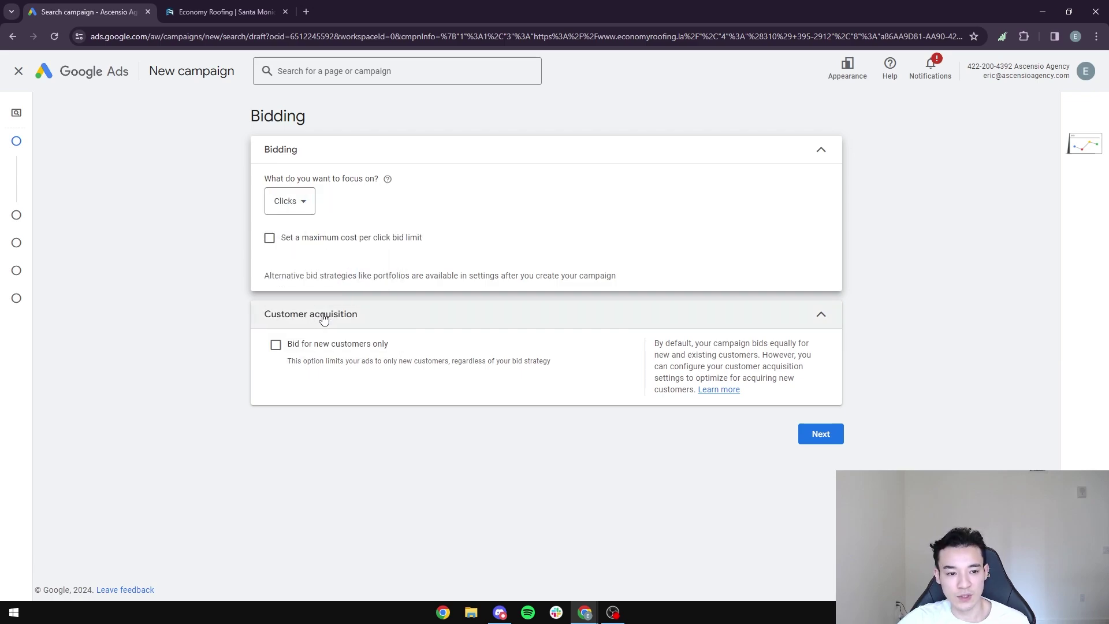
click(307, 204)
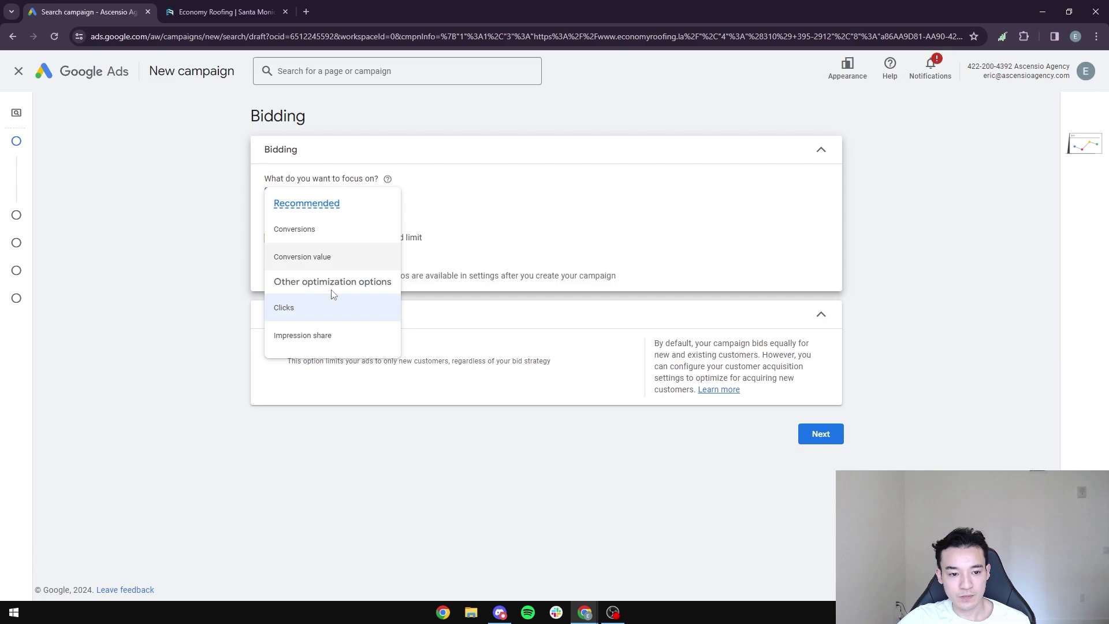
click(299, 229)
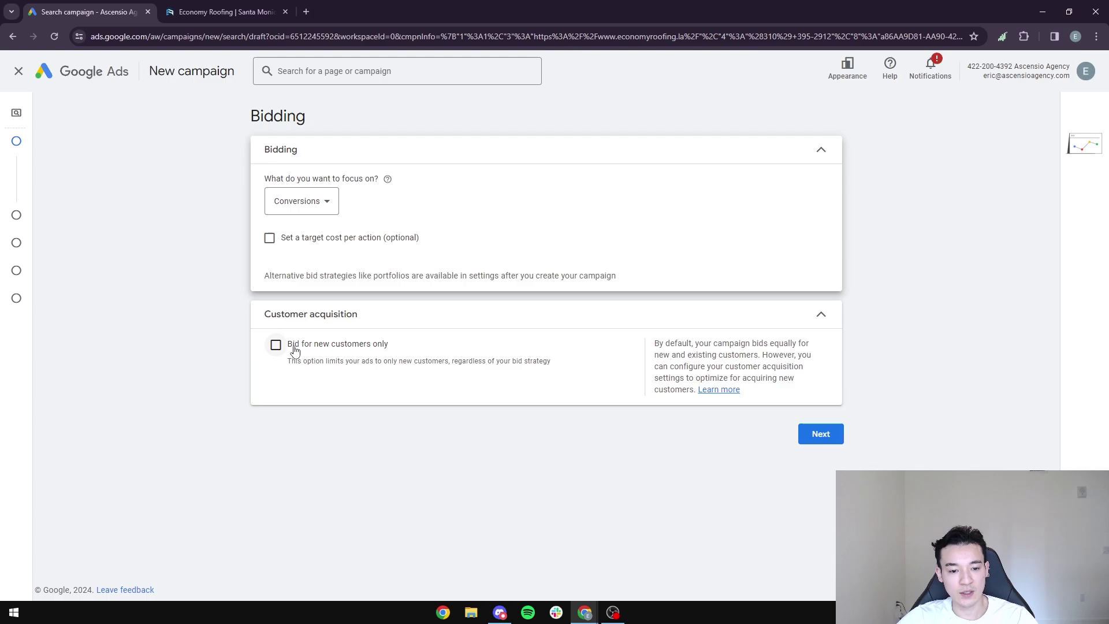
Continue to the campaign settings and exclude Google search partners and the Google Display Network
click(821, 434)
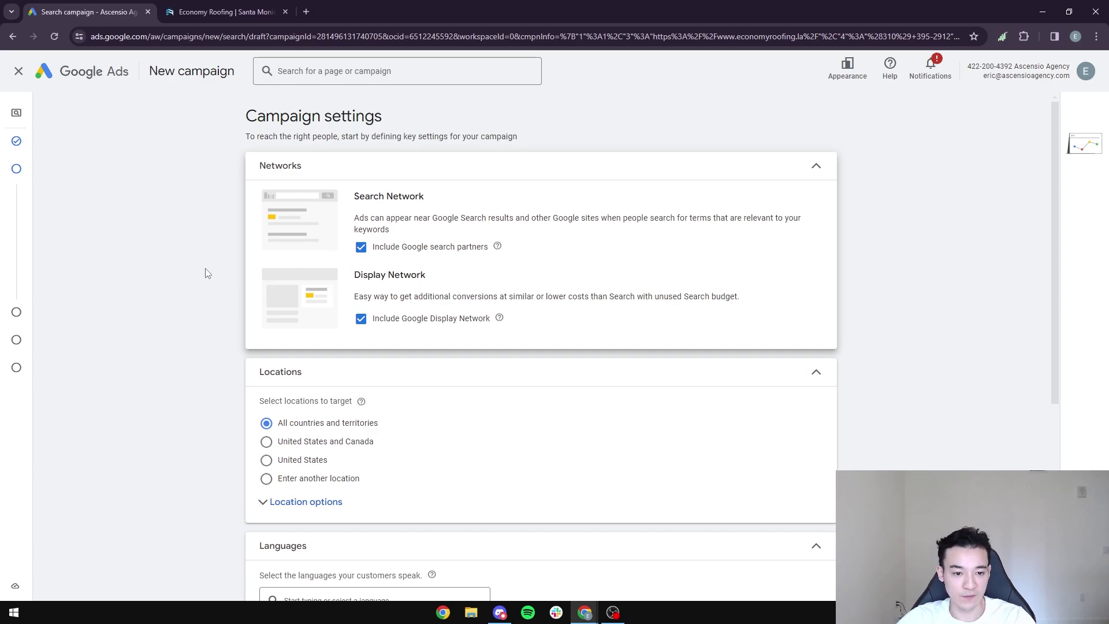
click(363, 249)
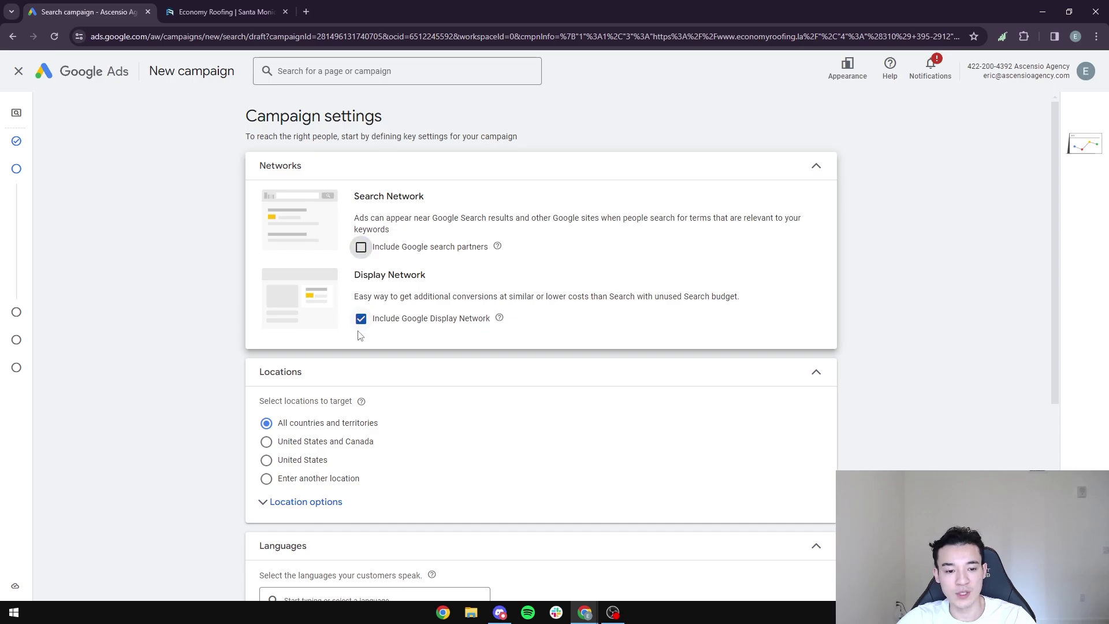
click(361, 320)
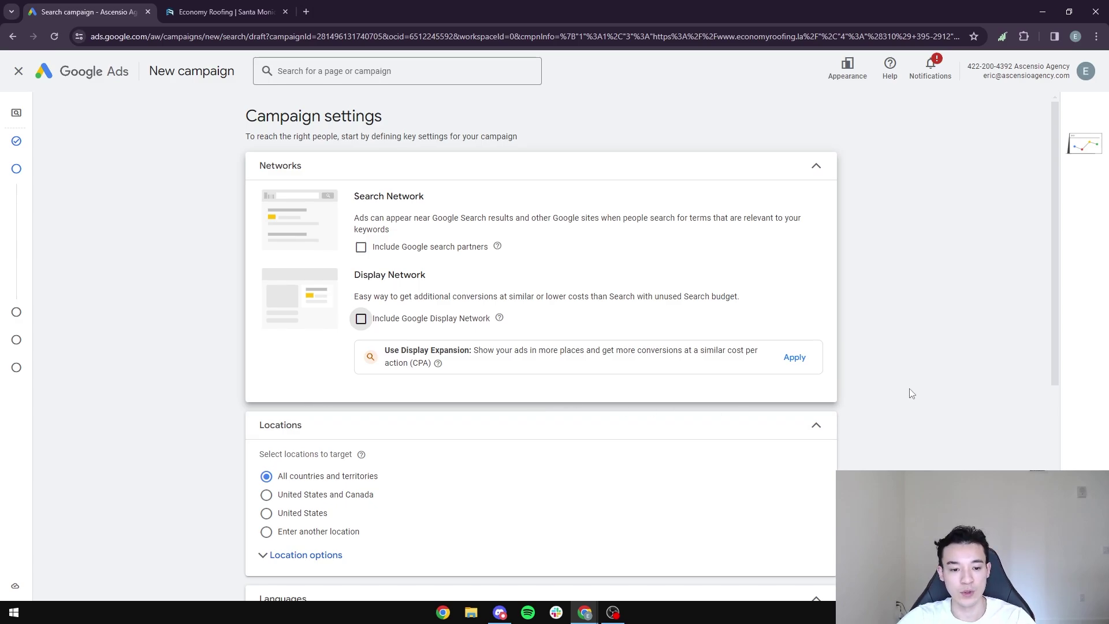
Choose to enter another target location and open its advanced search in Radius mode
scroll(911, 404, down, 3)
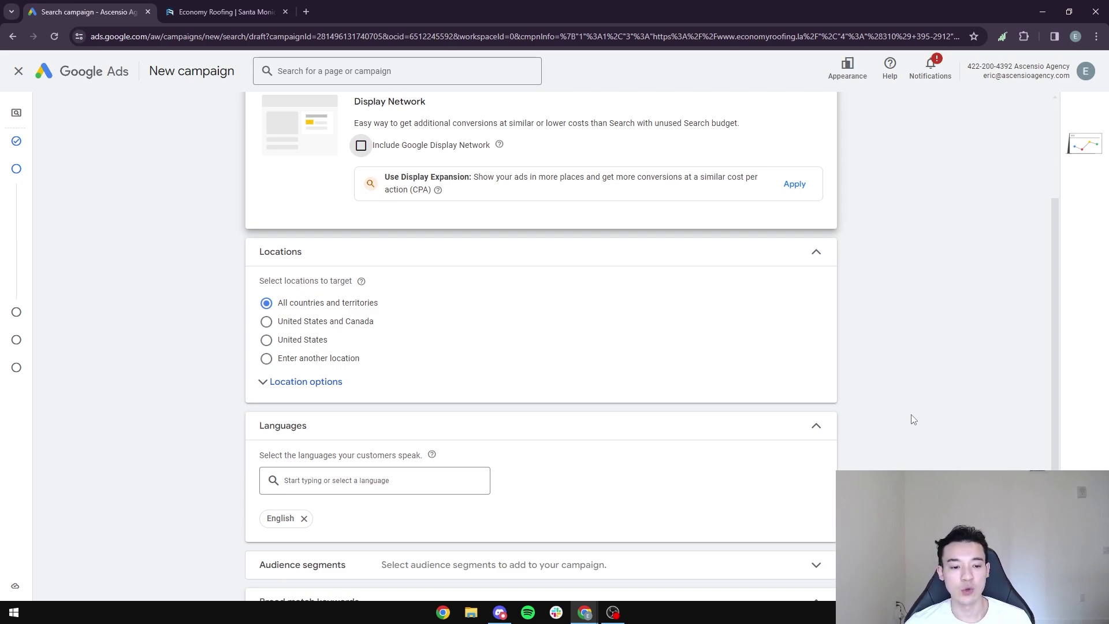
click(306, 345)
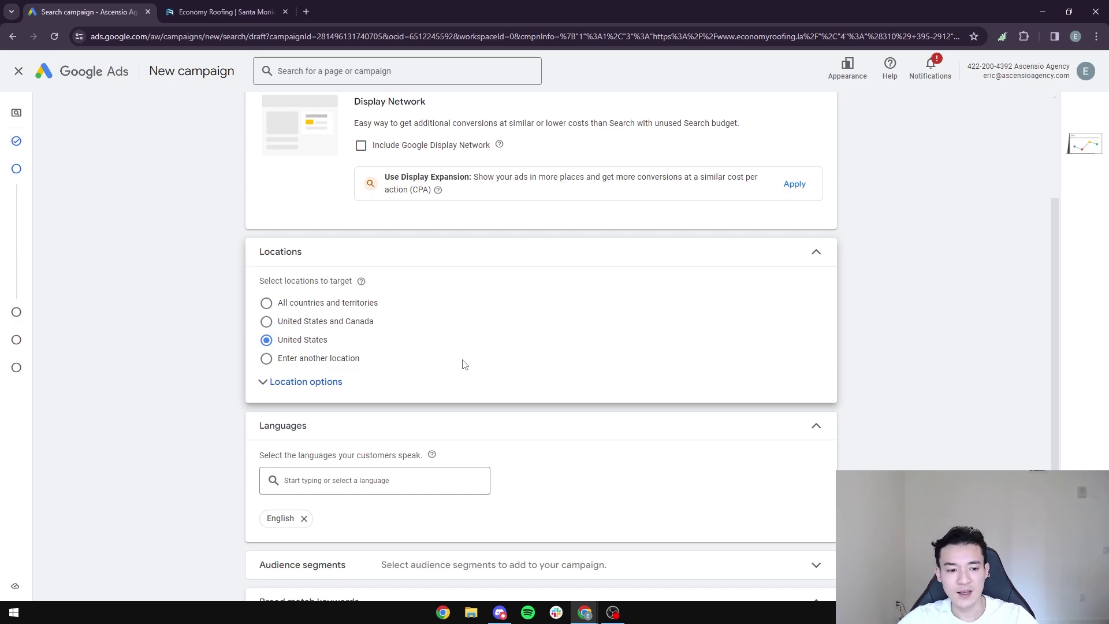
click(267, 360)
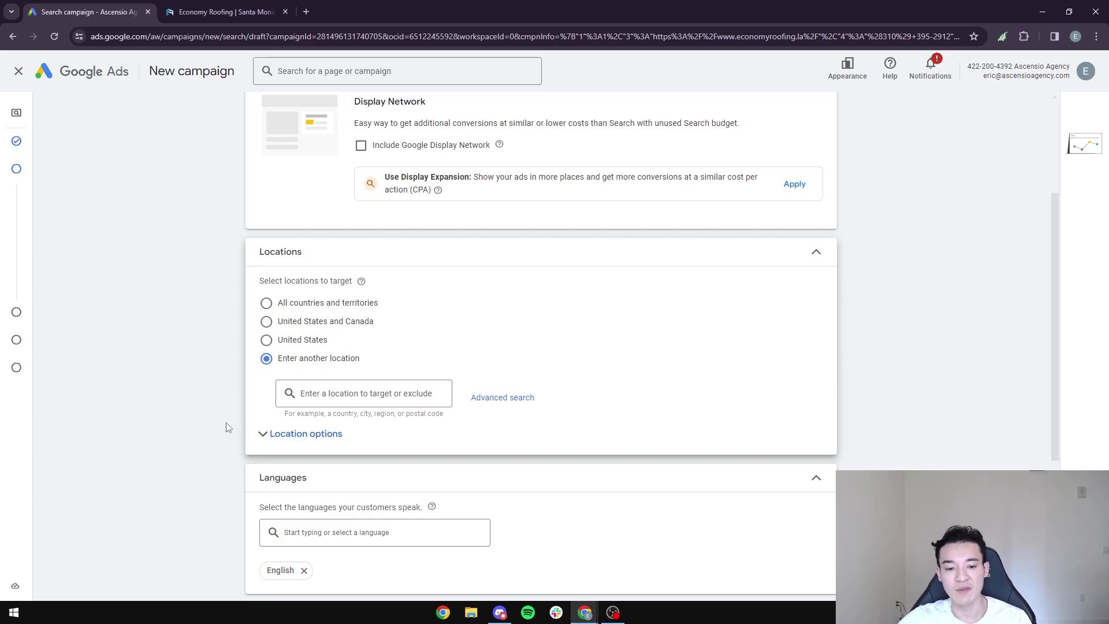
click(515, 398)
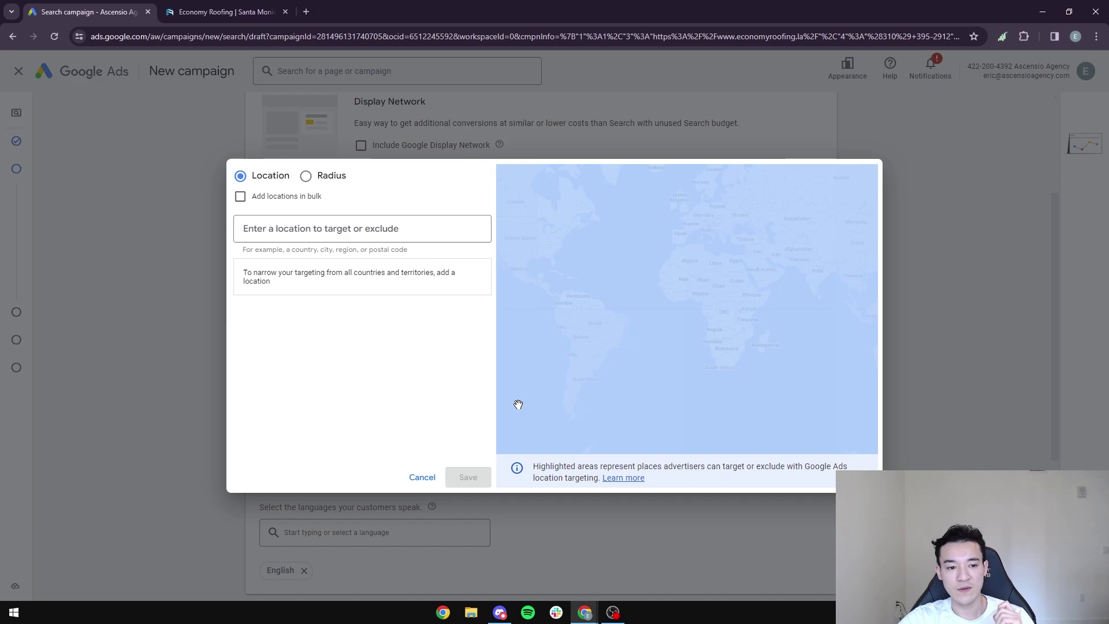
click(306, 176)
Check the service areas on the Economy Roofing site and target a 20 mi radius around Santa Monica, CA
click(362, 229)
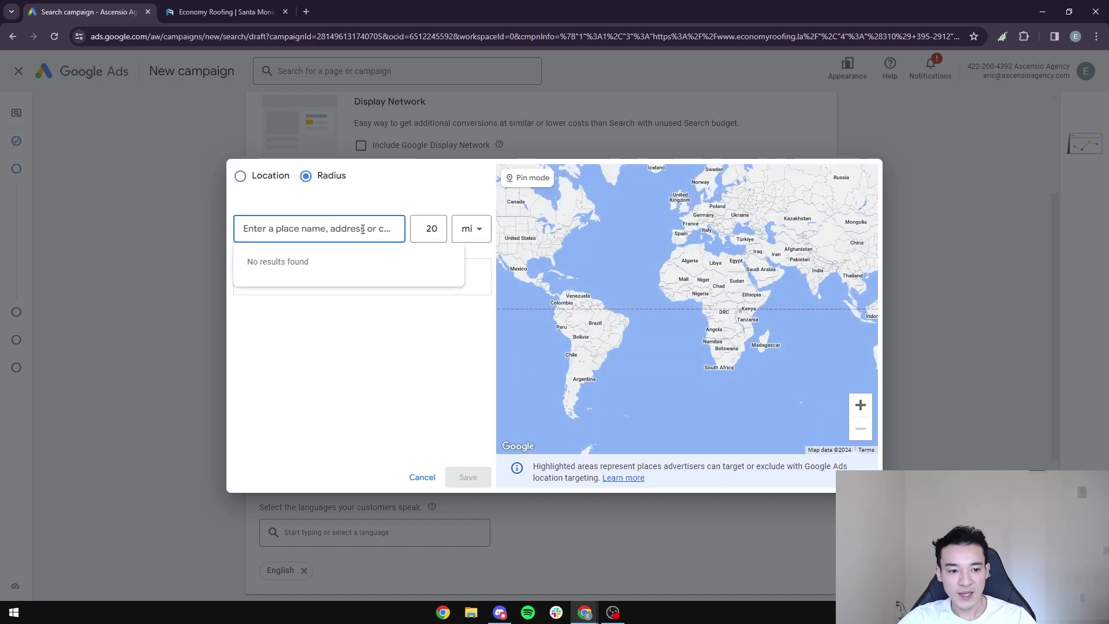
click(223, 12)
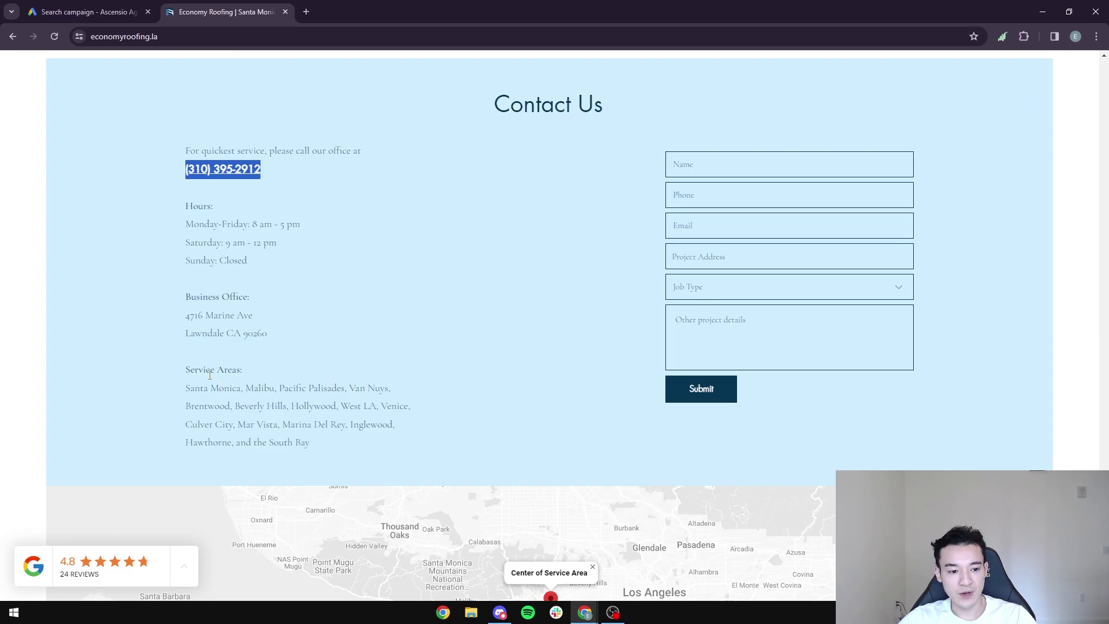
scroll(331, 404, up, 5)
scroll(334, 406, down, 4)
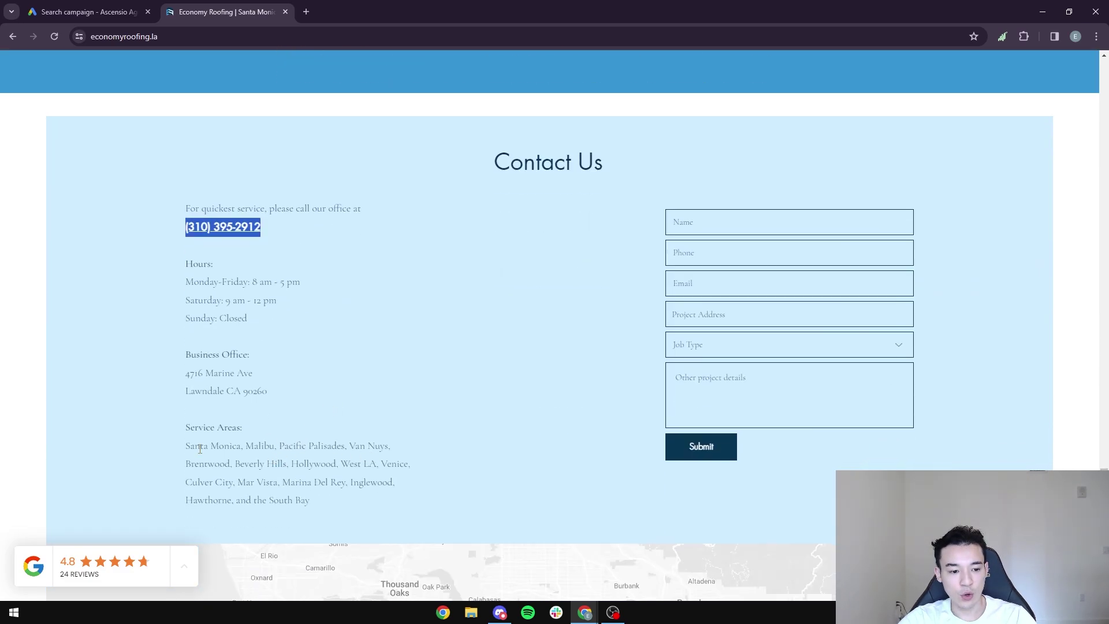
click(87, 11)
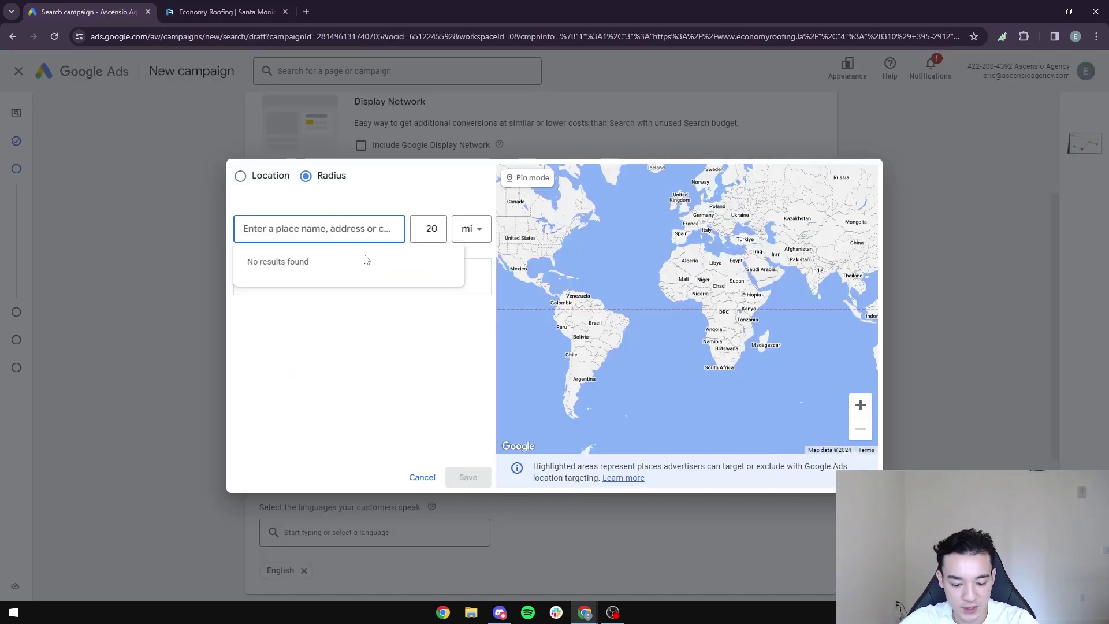
text(Santa Monica)
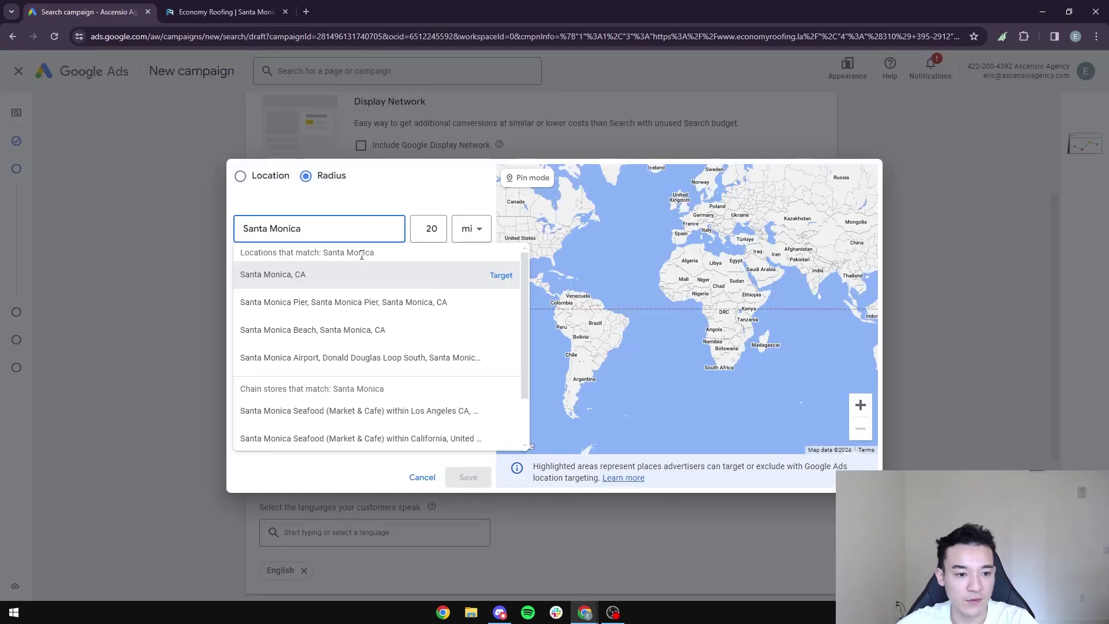
click(501, 276)
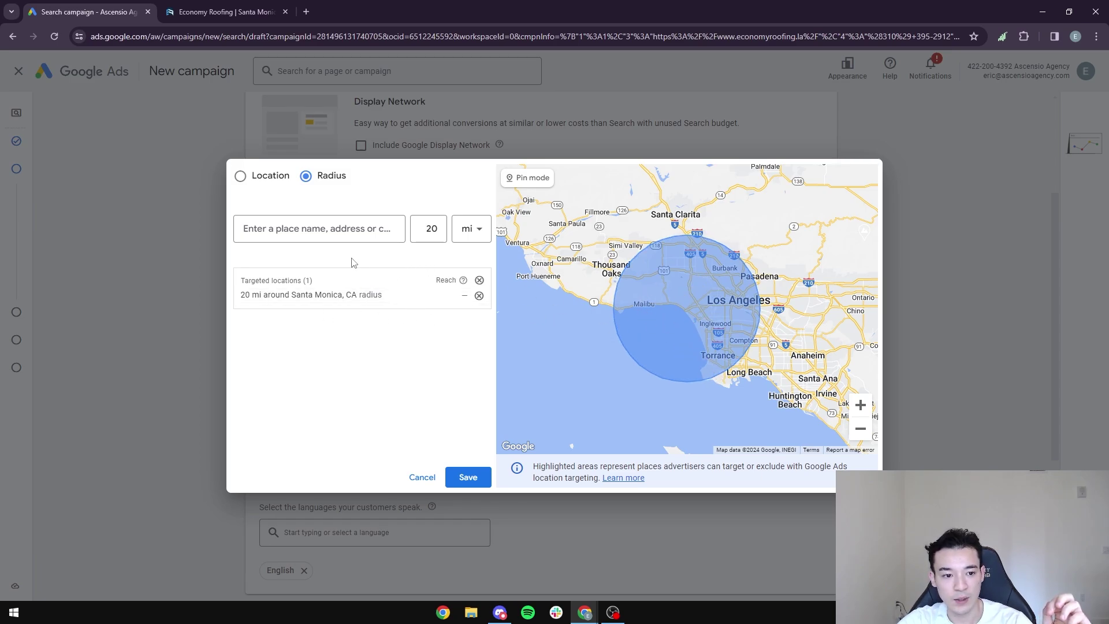
Compare the Service Areas list on the Economy Roofing site with the area covered by the Santa Monica radius on the map
click(225, 12)
scroll(372, 421, down, 2)
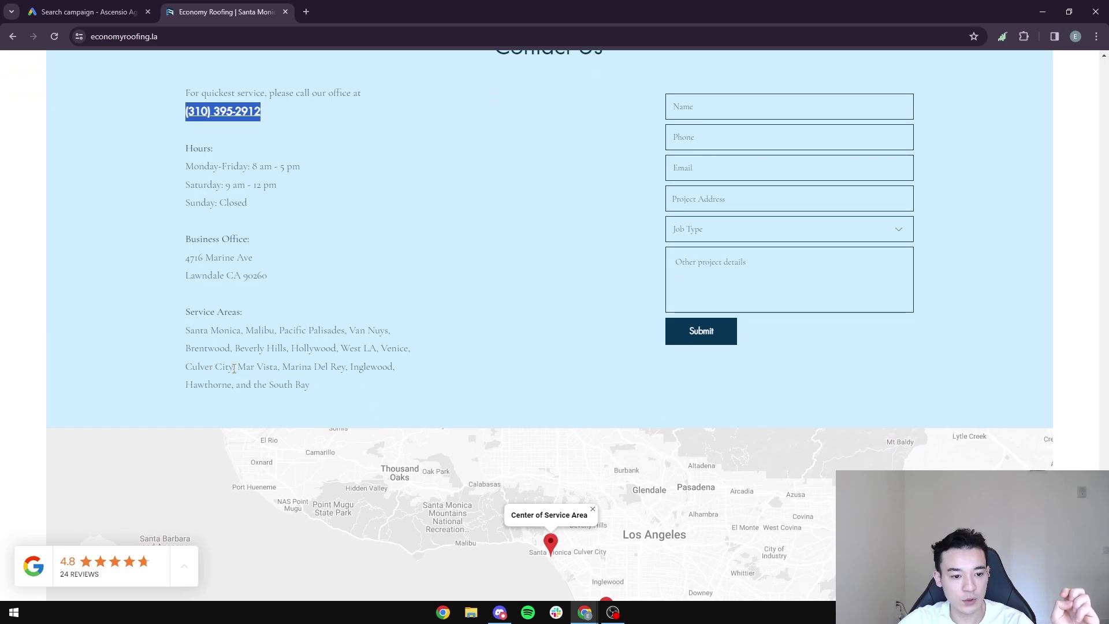
click(104, 12)
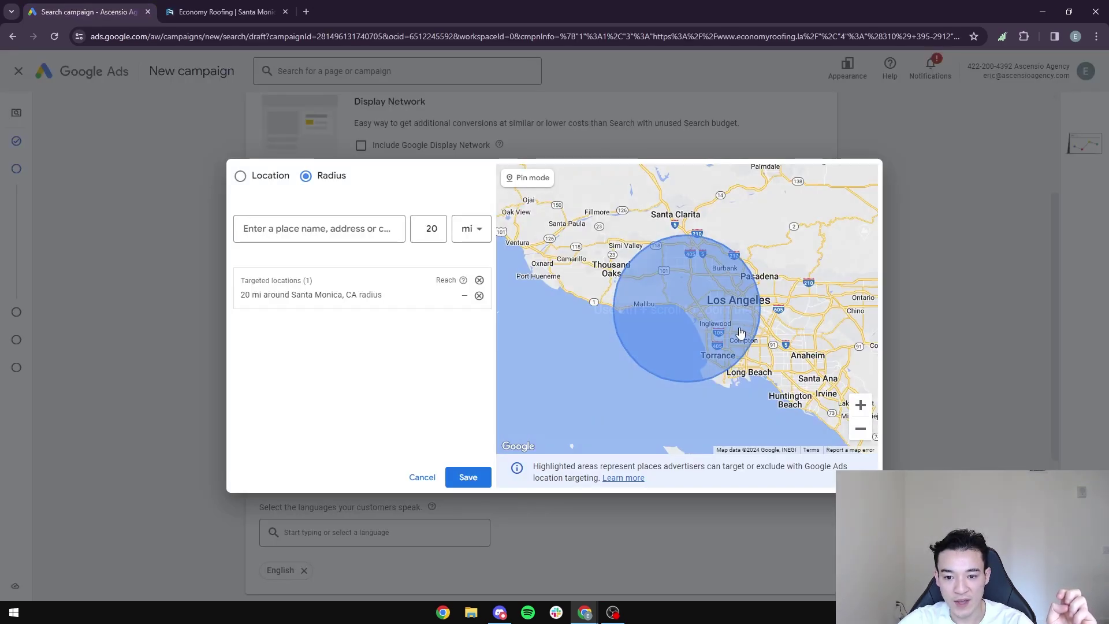
scroll(716, 338, down, 1)
click(715, 335)
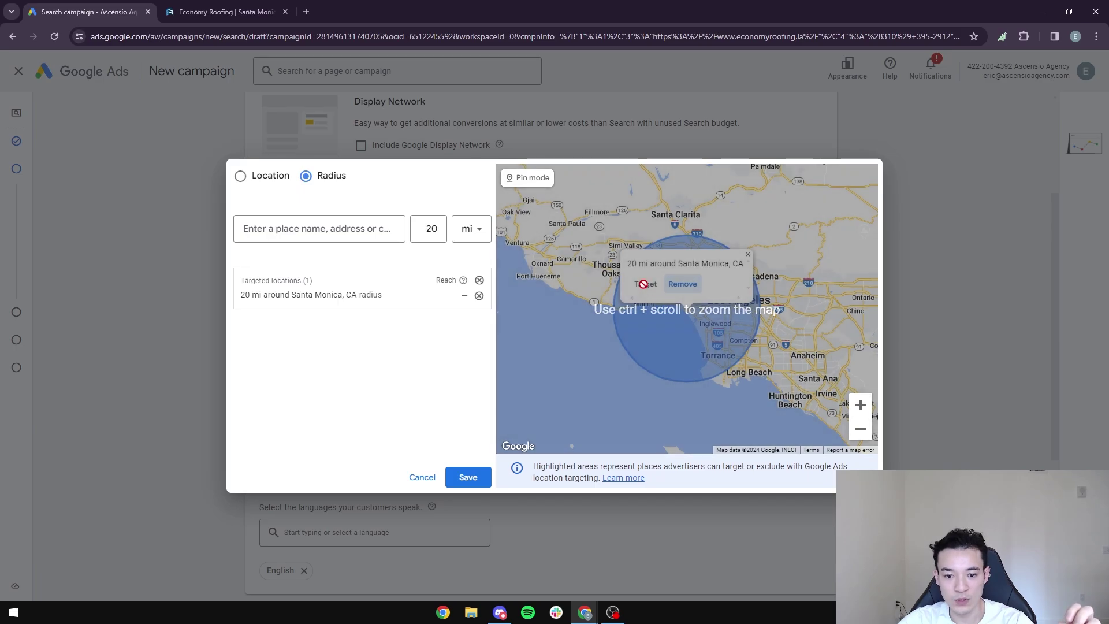
click(747, 254)
click(860, 405)
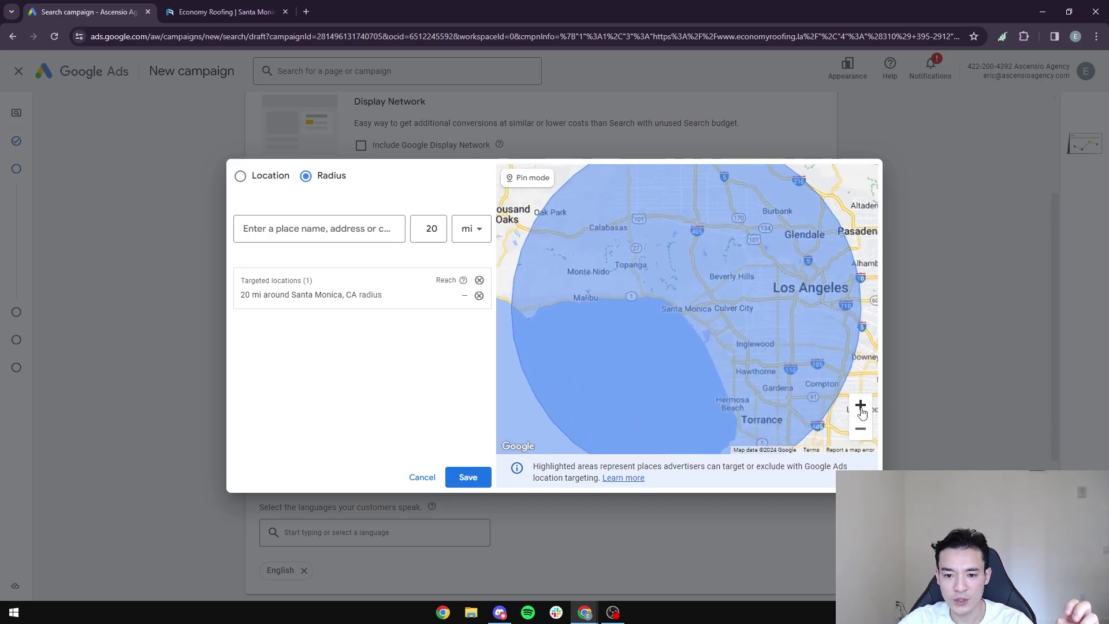
click(860, 405)
click(861, 429)
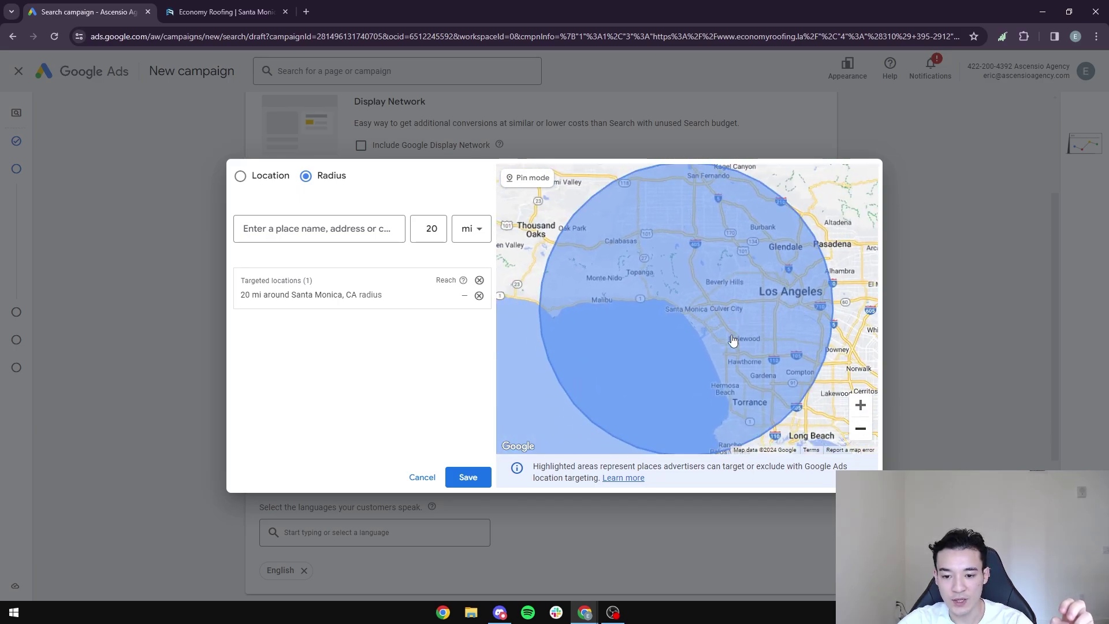
Recheck the listed service areas and examine the radius map in detail around Los Angeles, Culver City, Torrance and the South Bay
click(227, 12)
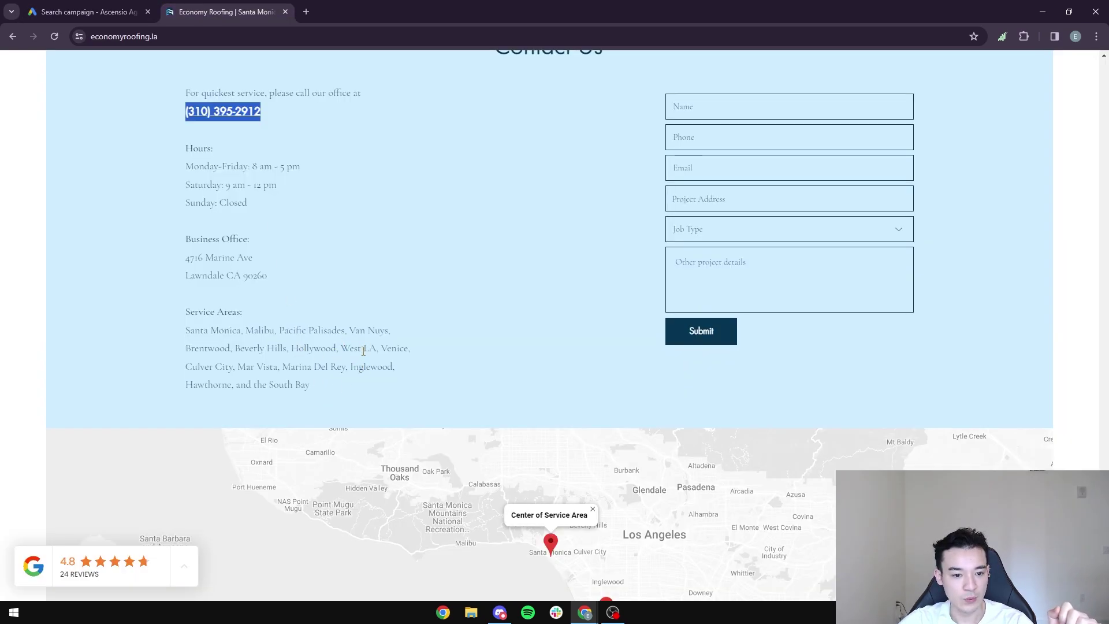
click(87, 12)
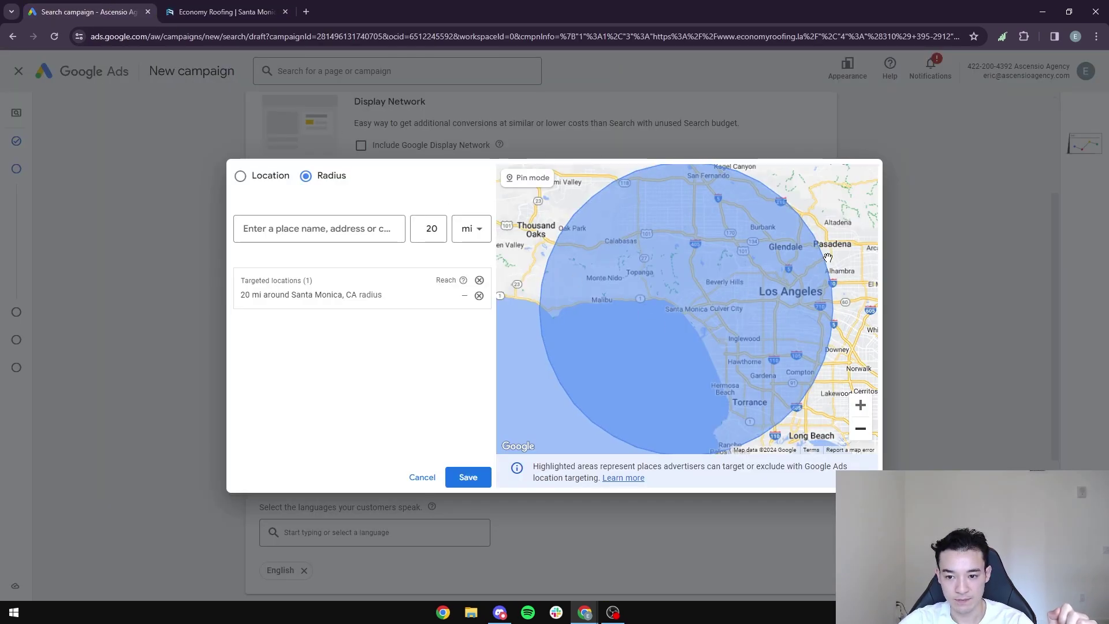
click(860, 404)
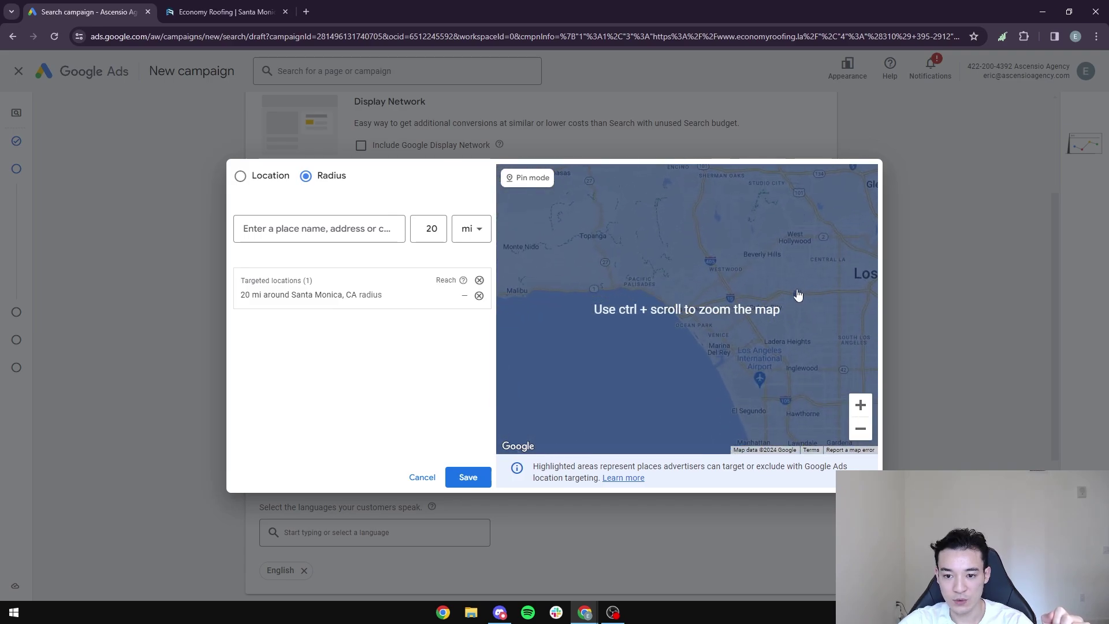
drag(797, 297, 683, 250)
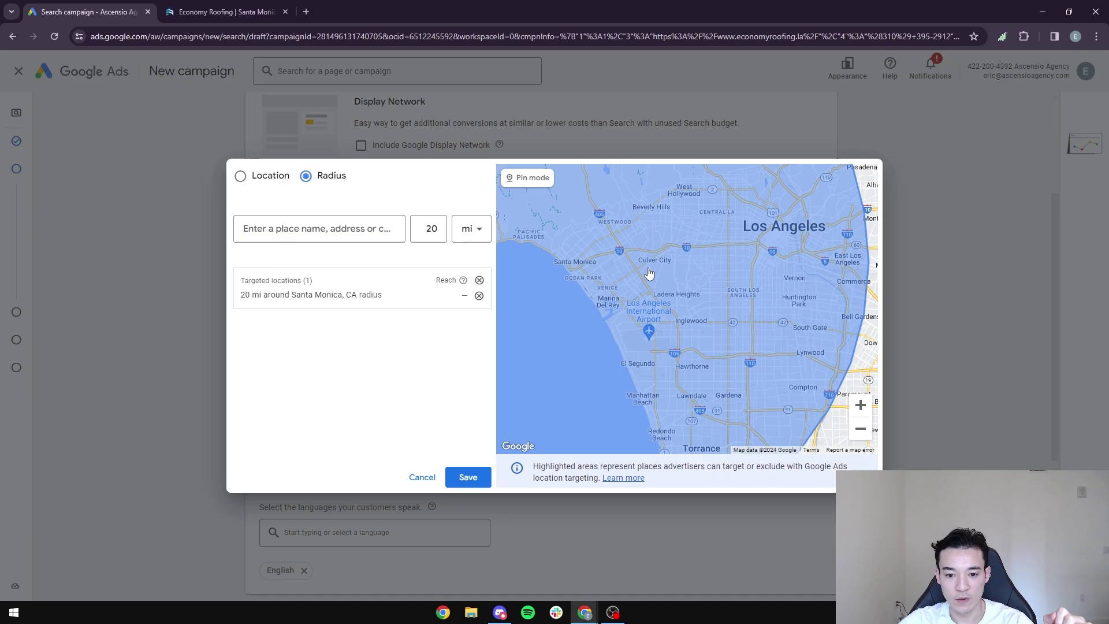
drag(731, 352, 615, 259)
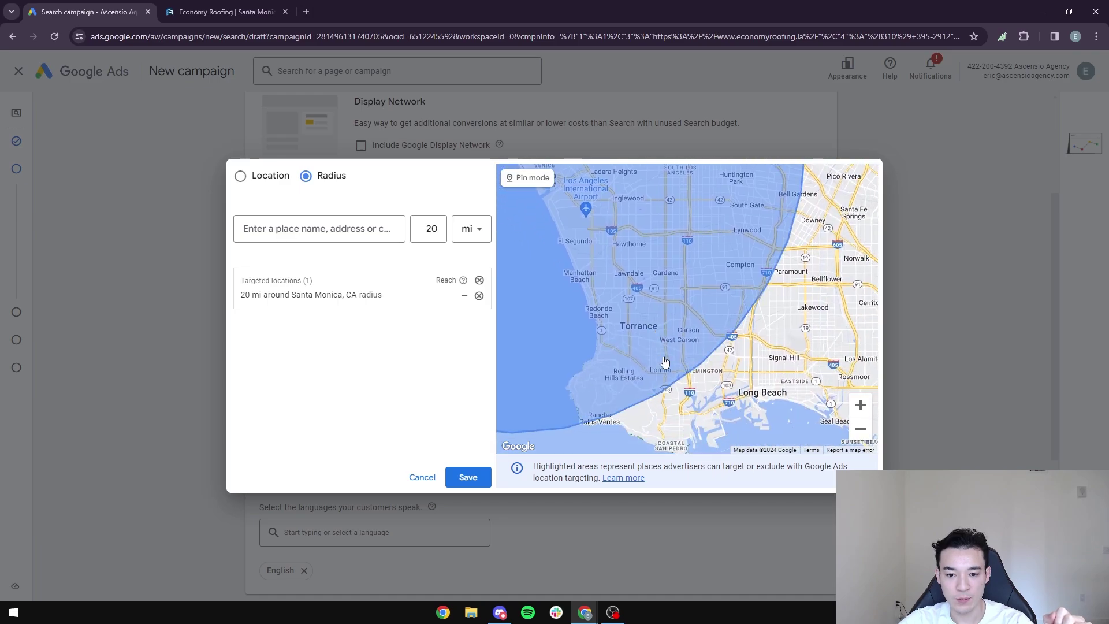
drag(695, 266, 672, 331)
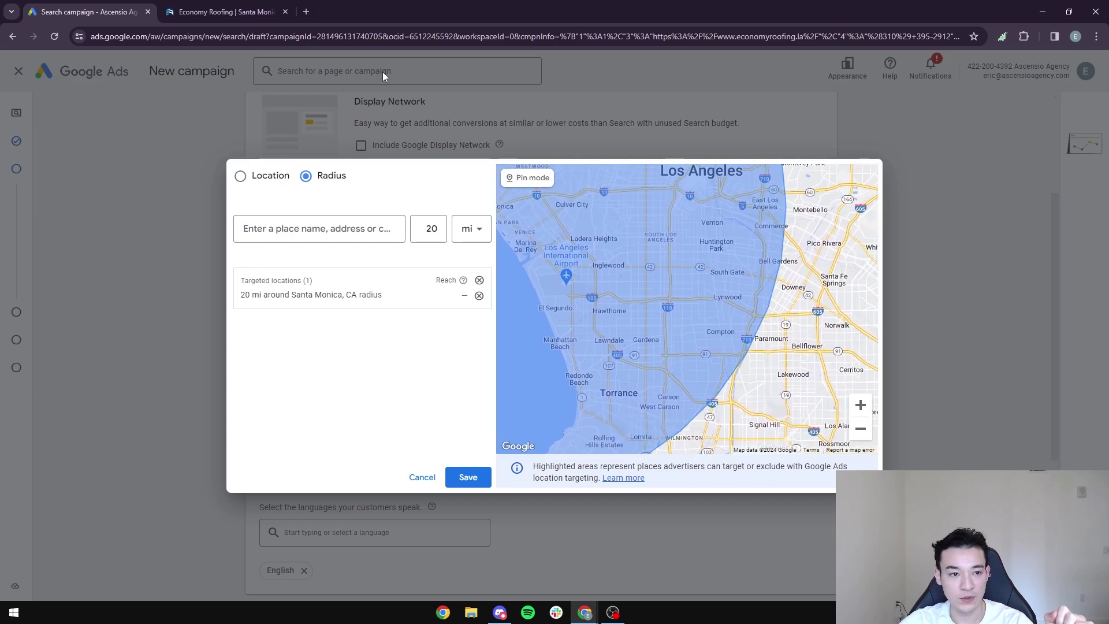
click(214, 8)
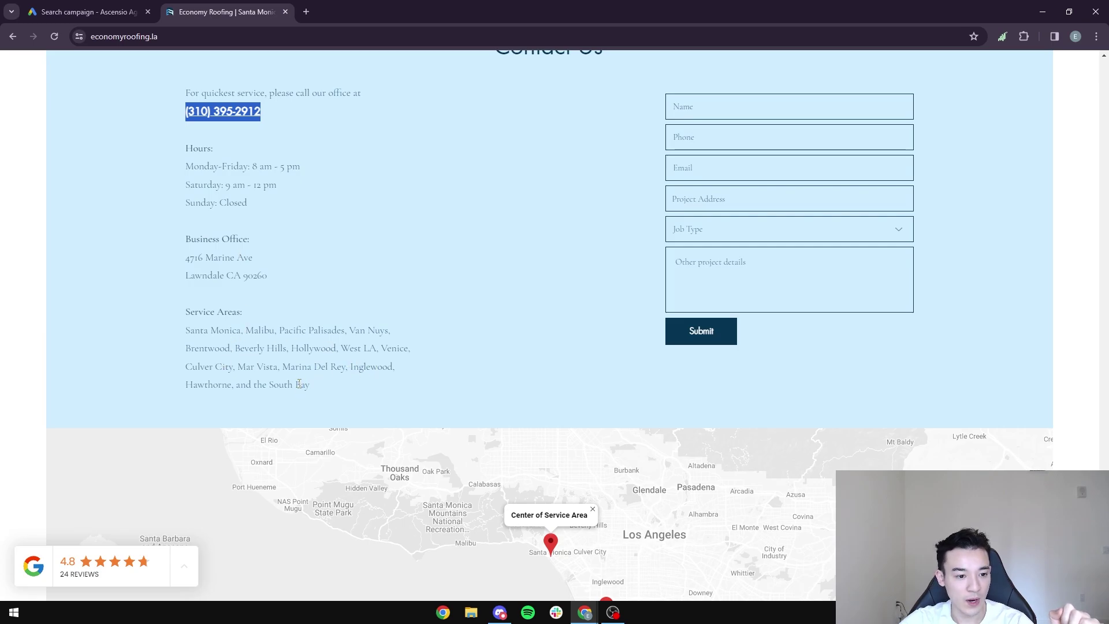
click(93, 12)
drag(623, 369, 661, 403)
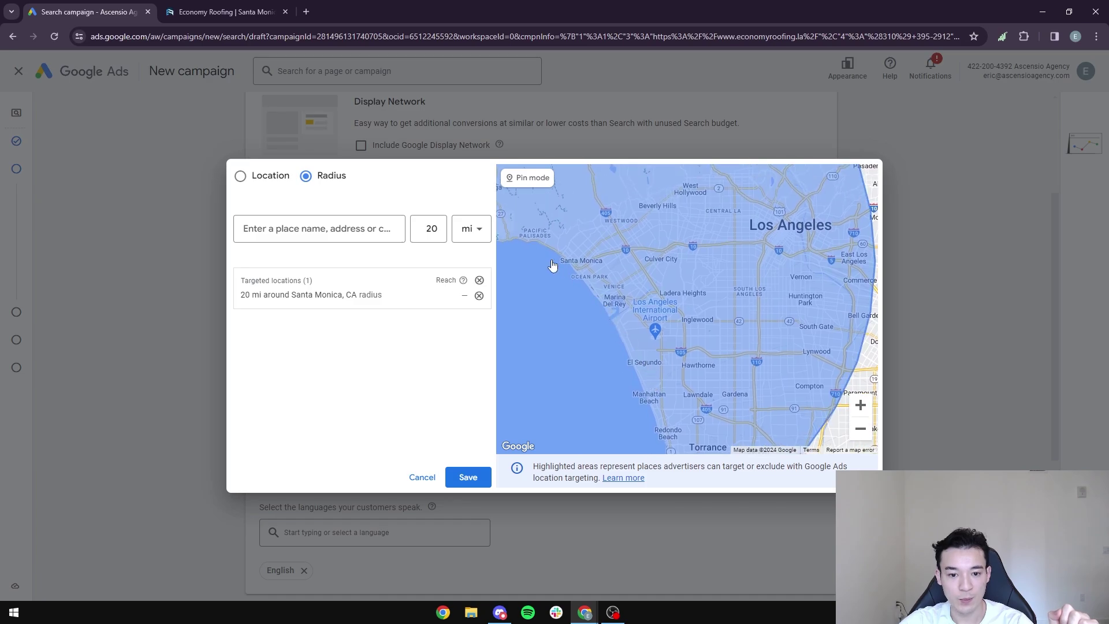
drag(735, 305, 714, 366)
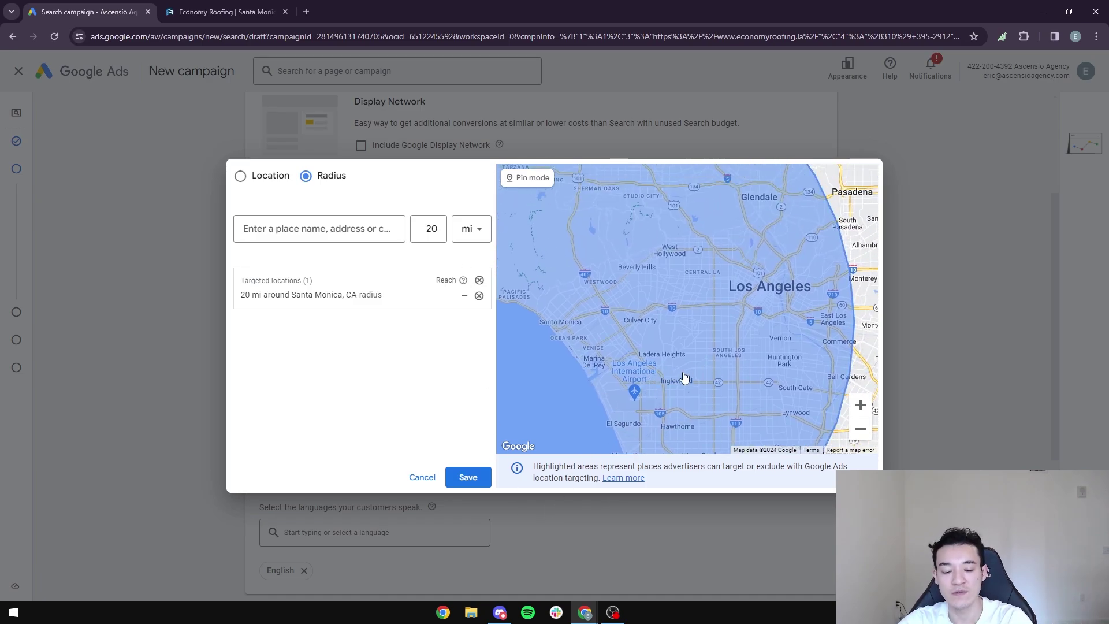
click(340, 226)
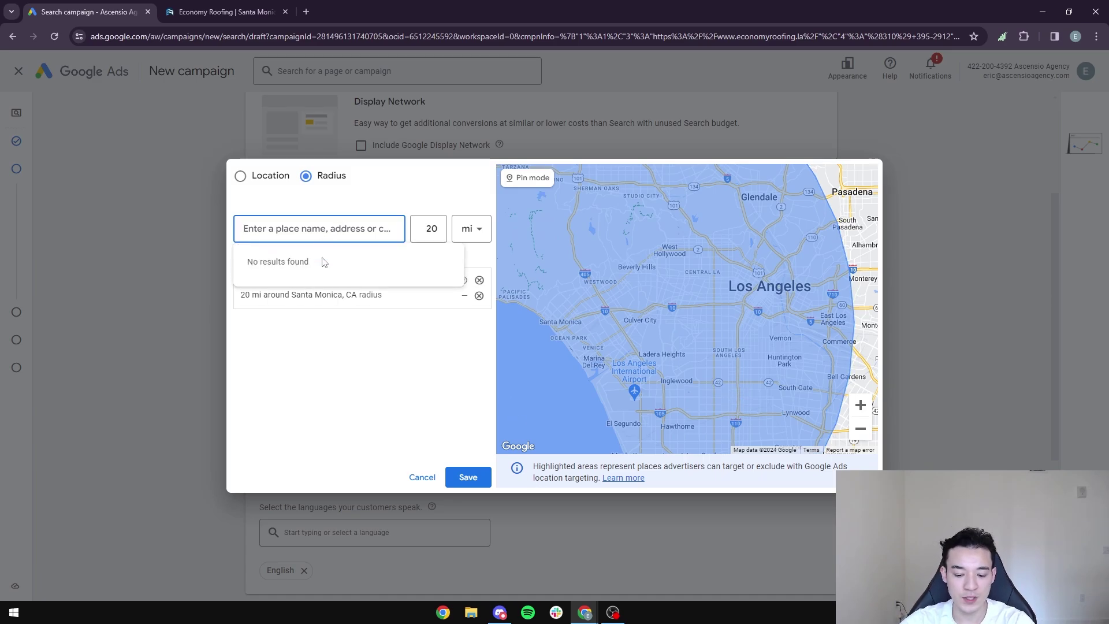
text(Colorado)
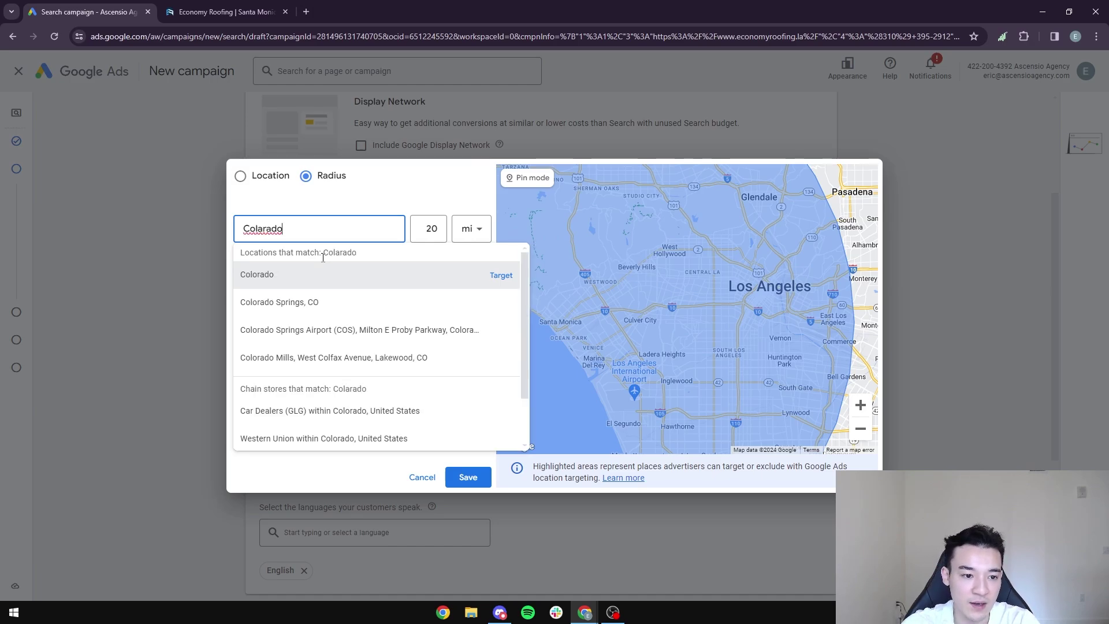
key(BackSpace)
key(BackSpace)
key(BackSpace)
key(BackSpace)
key(BackSpace)
key(BackSpace)
key(BackSpace)
key(BackSpace)
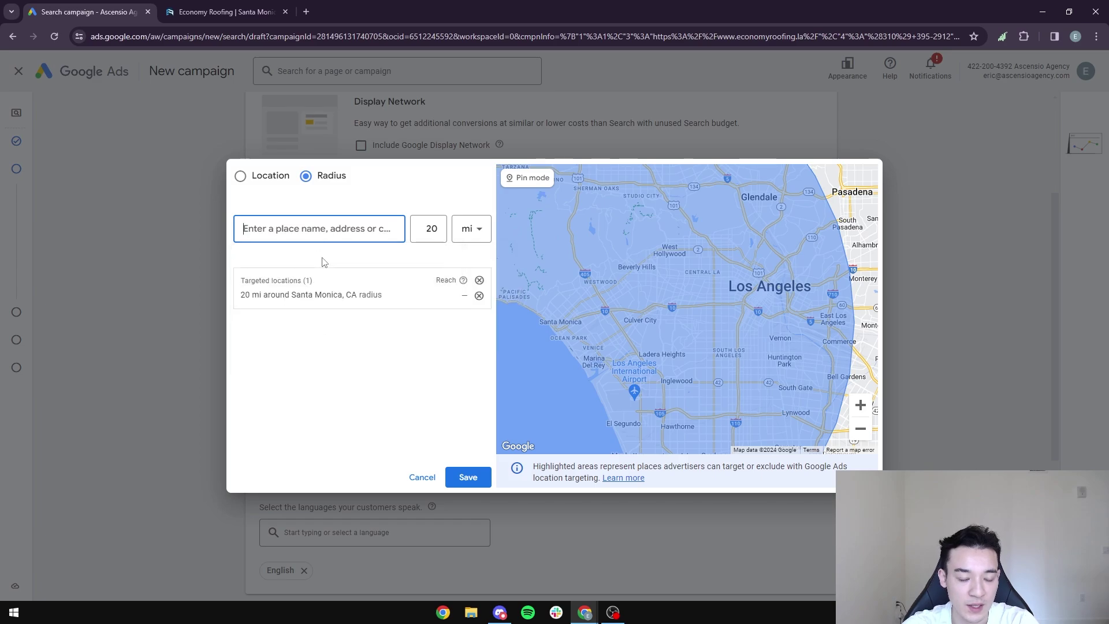
text(Phoenix)
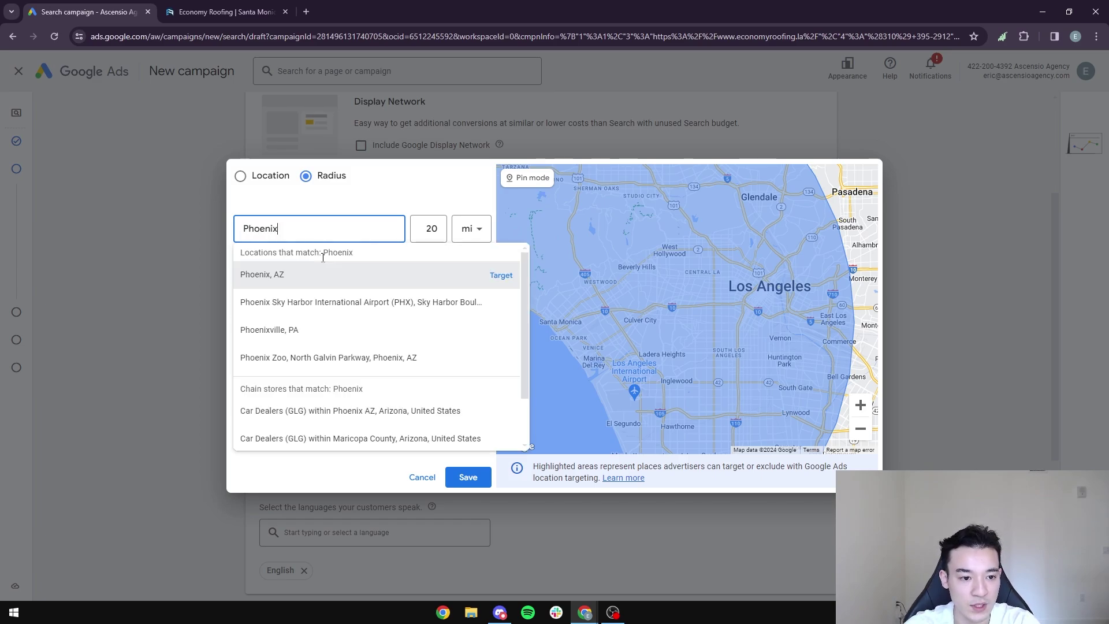
key(BackSpace)
key(BackSpace)
key(BackSpace)
key(BackSpace)
key(BackSpace)
key(BackSpace)
key(BackSpace)
Try a 20 mi radius target around Gilbert, AZ on the map, and remove it from the targeted locations
text(Gilb)
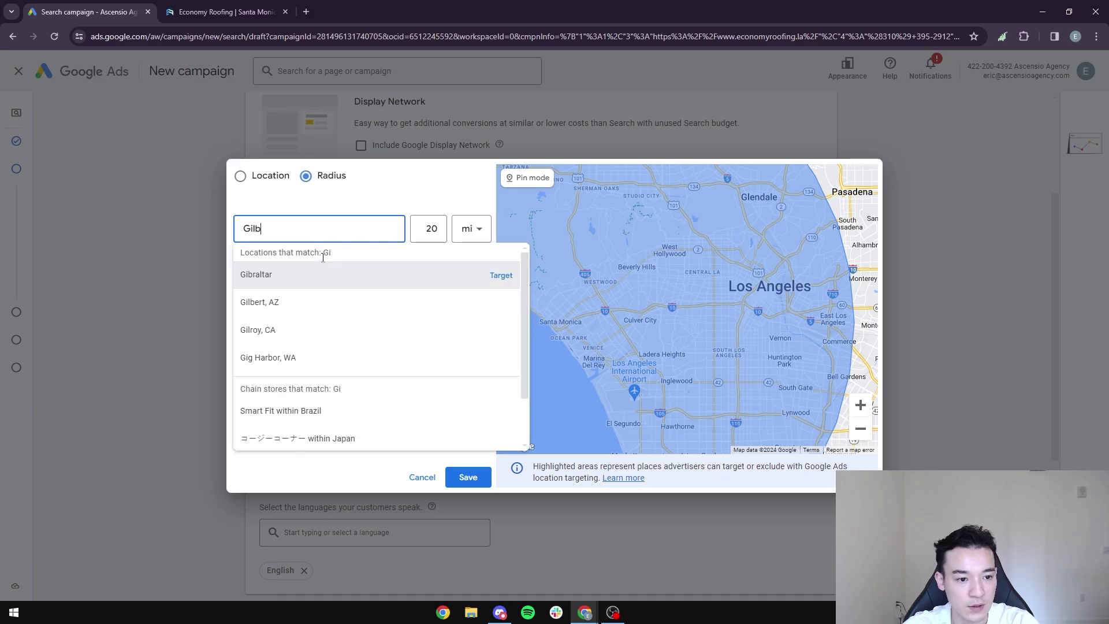
text(ert)
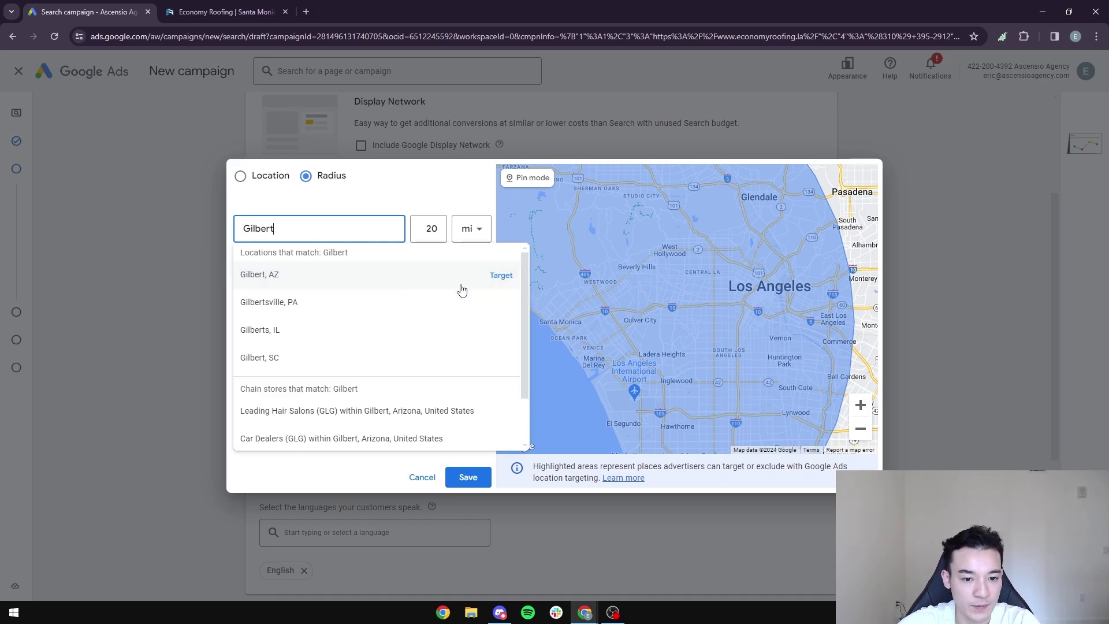
click(501, 280)
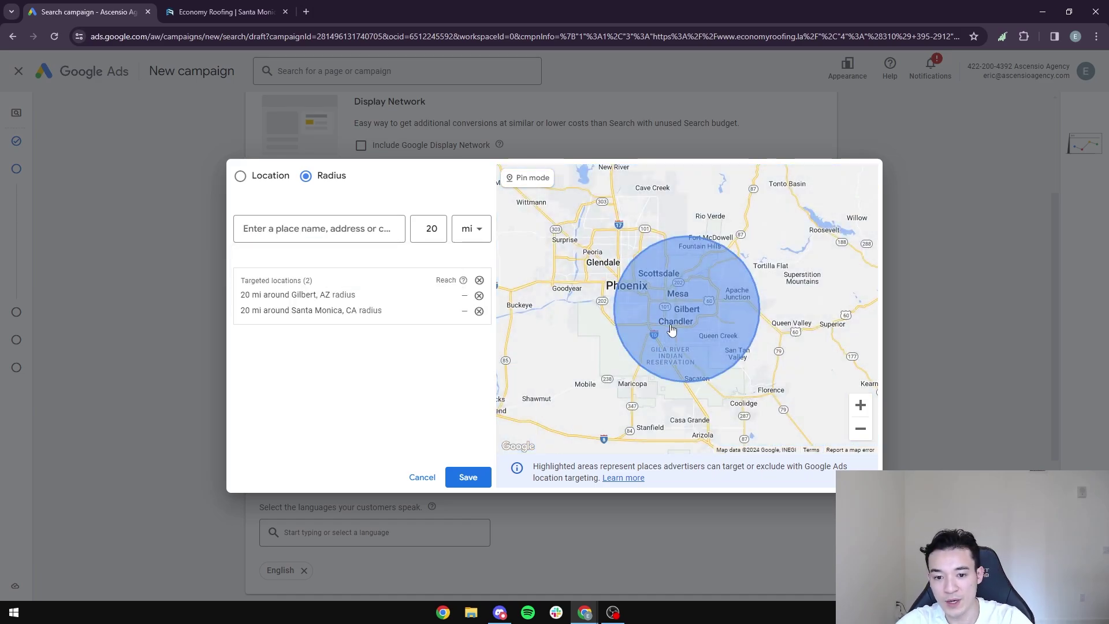
click(860, 405)
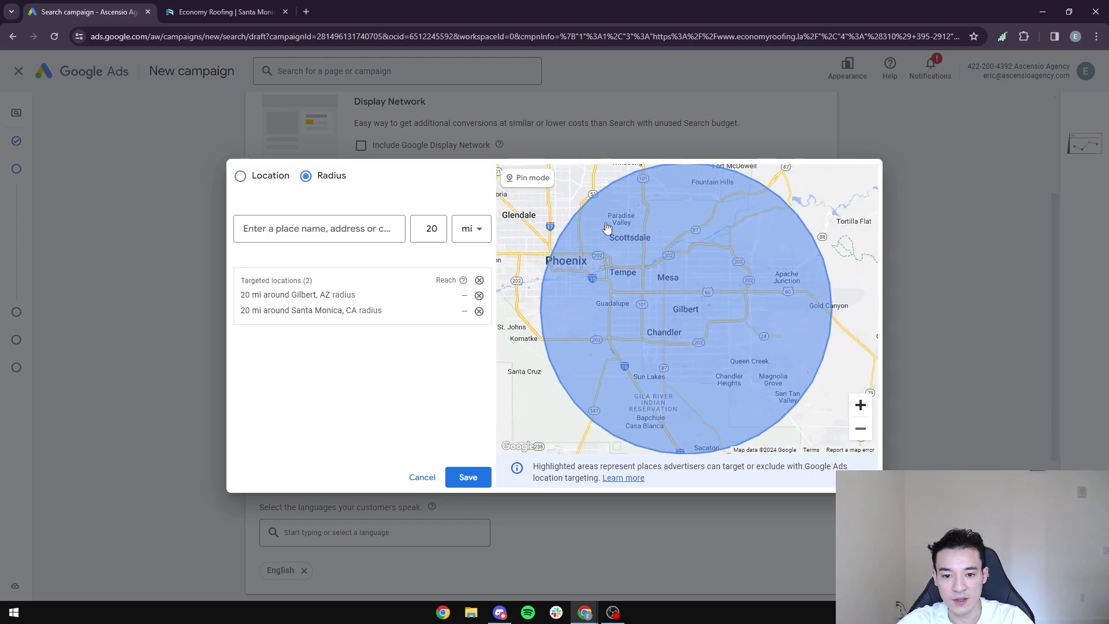
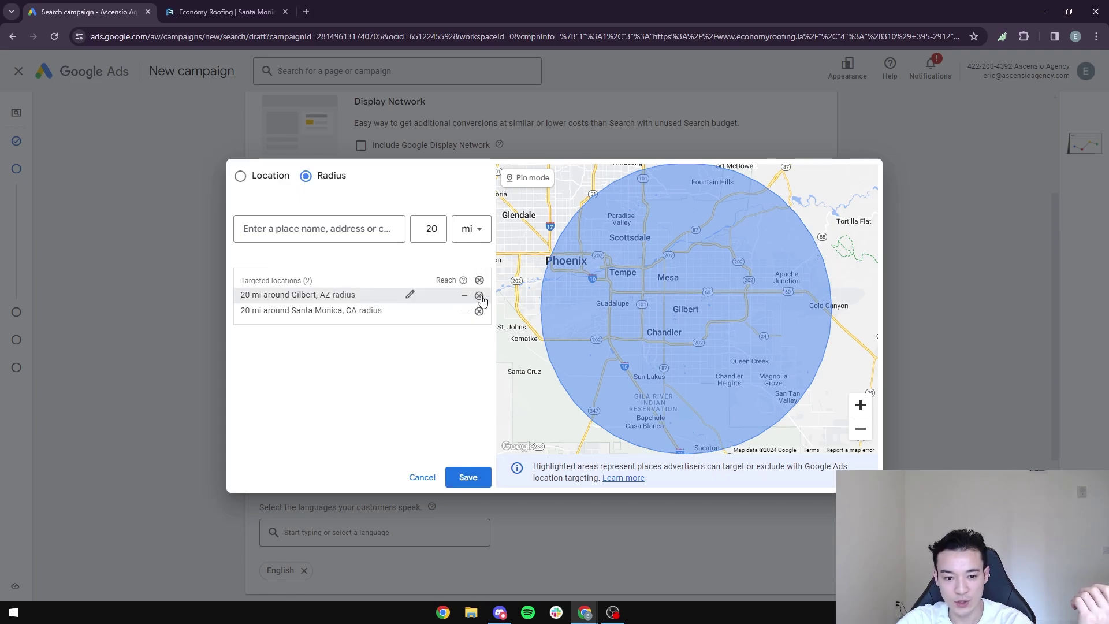
click(479, 295)
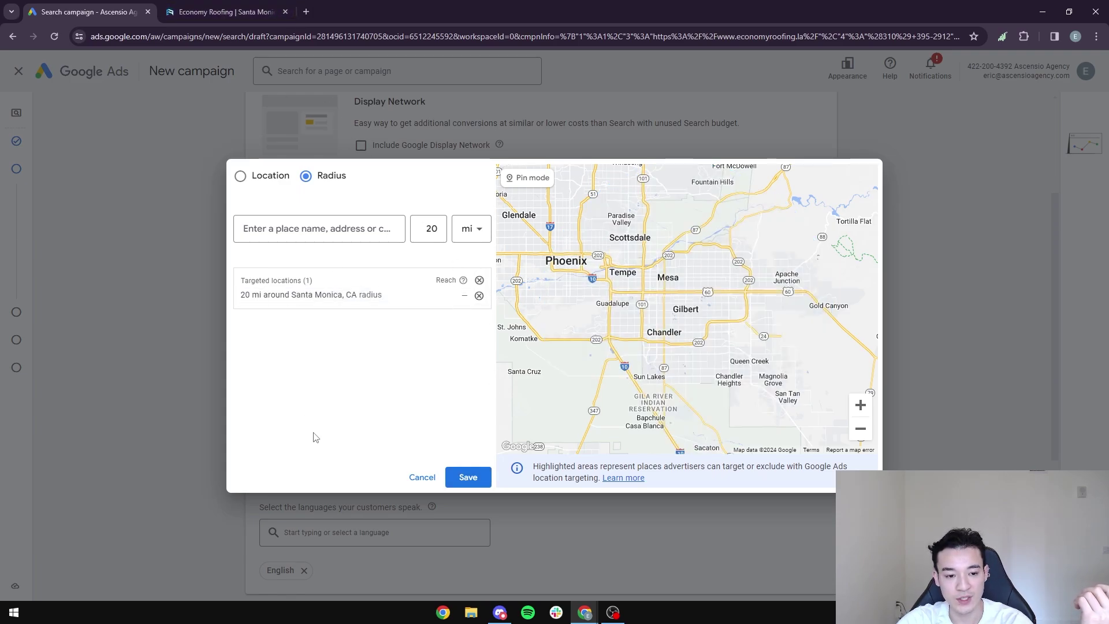
Save the Santa Monica radius and set the location option to Presence: People in or regularly in your targeted locations
click(466, 474)
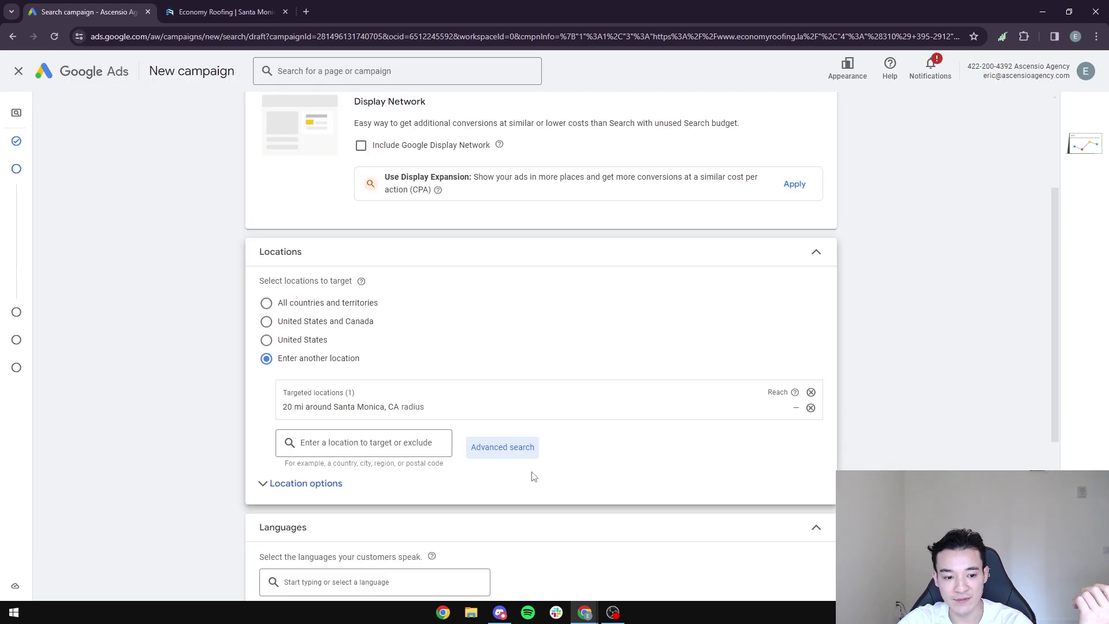
scroll(675, 437, down, 1)
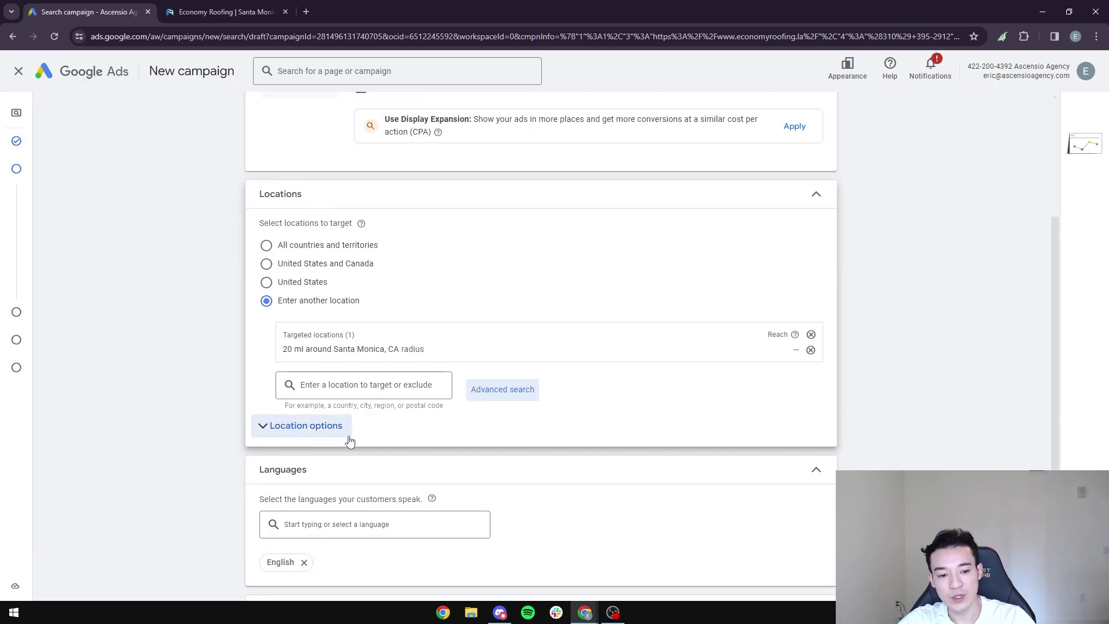
click(275, 432)
scroll(191, 439, down, 2)
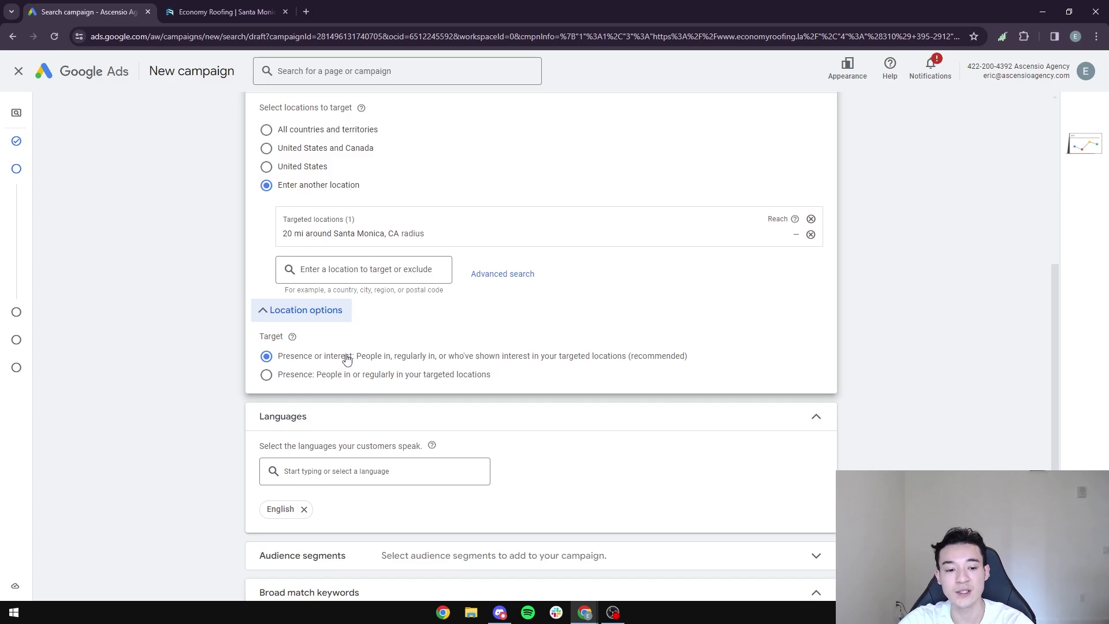
click(268, 376)
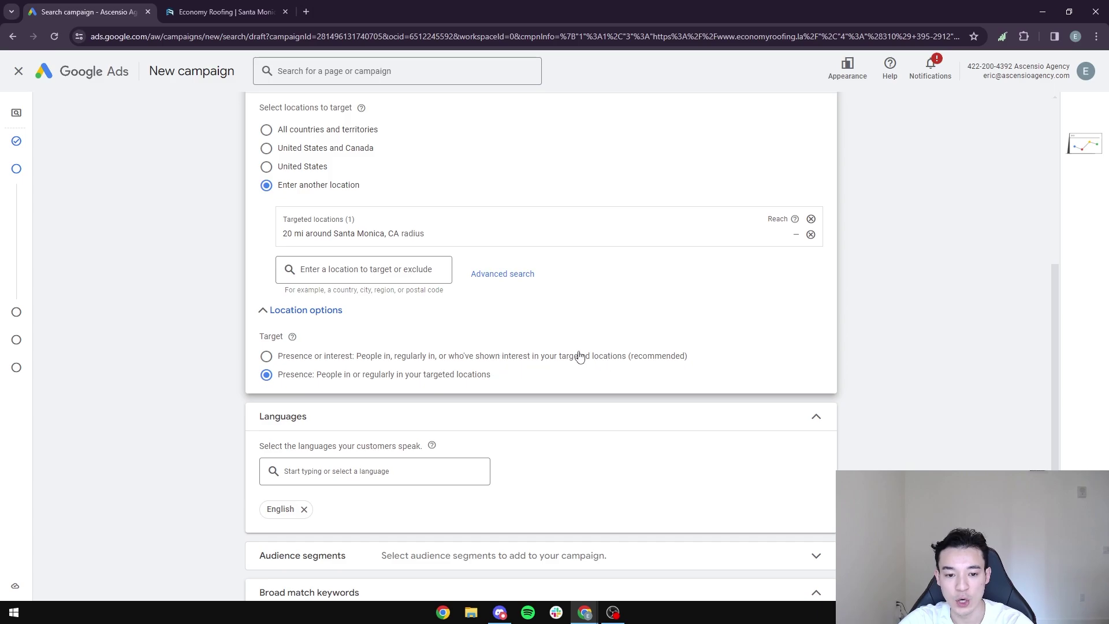
Continue past the remaining campaign settings to Keywords and ads, and expand the Keywords section of Ad group 1
scroll(646, 363, down, 2)
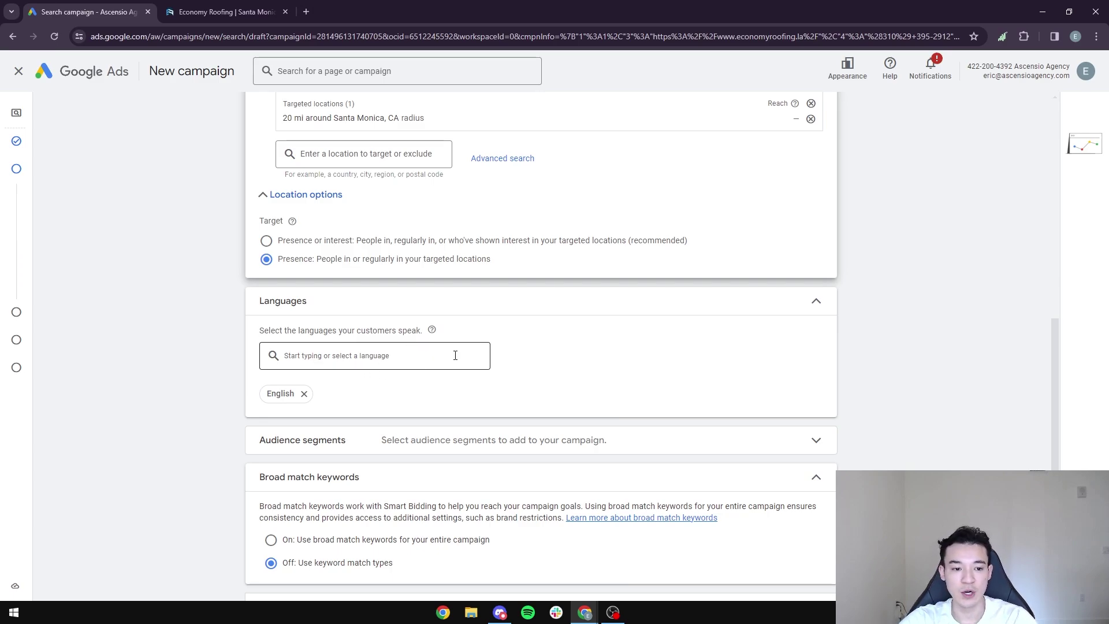
scroll(527, 344, down, 1)
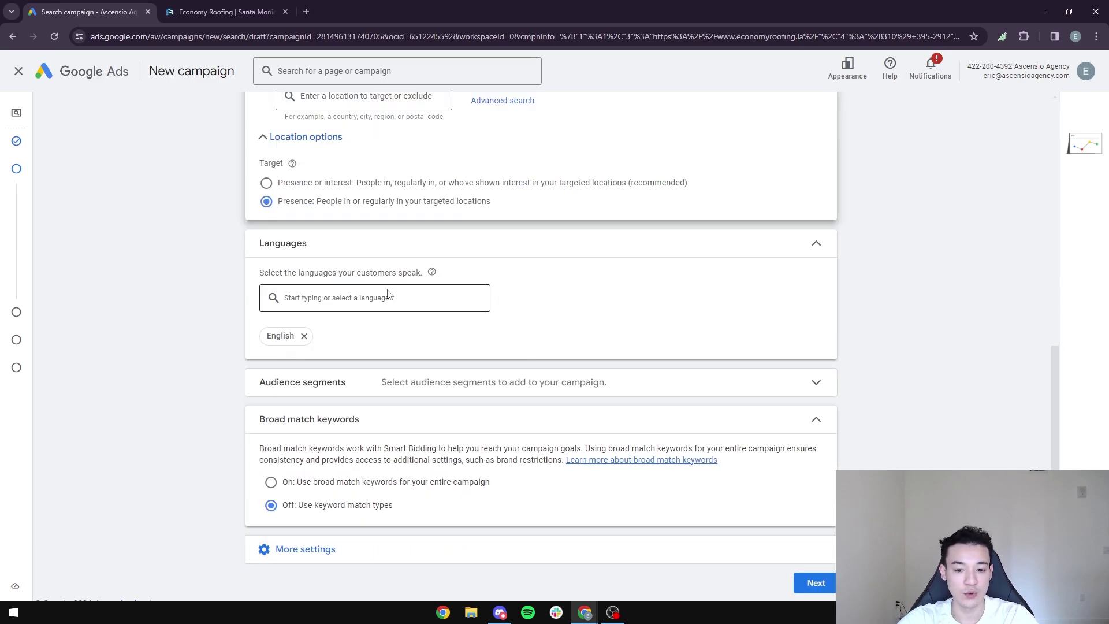
scroll(398, 319, down, 1)
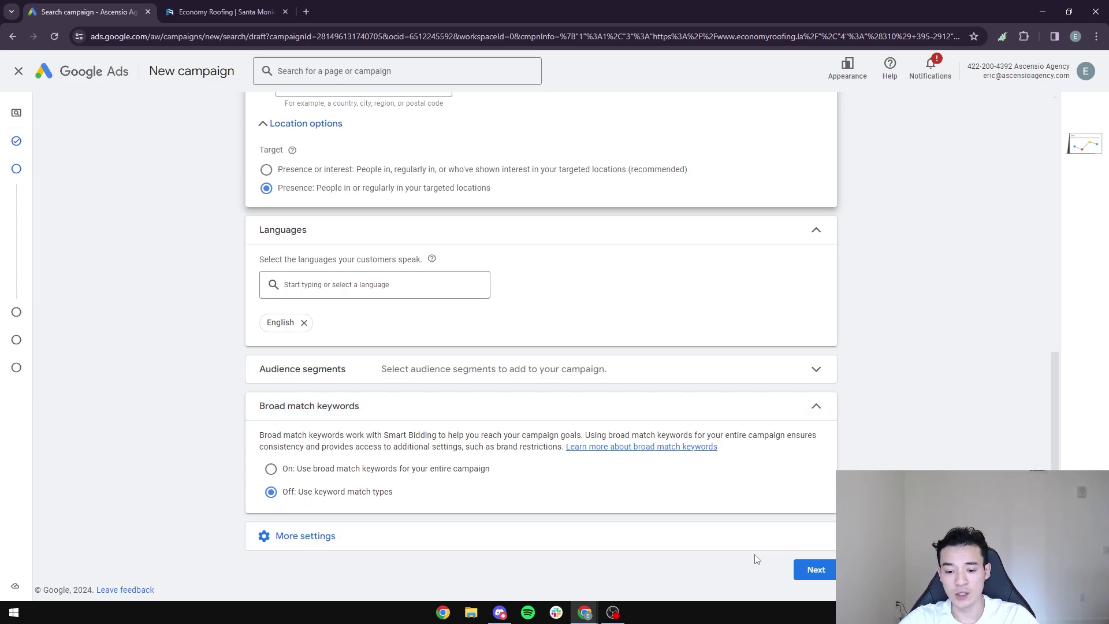
click(832, 576)
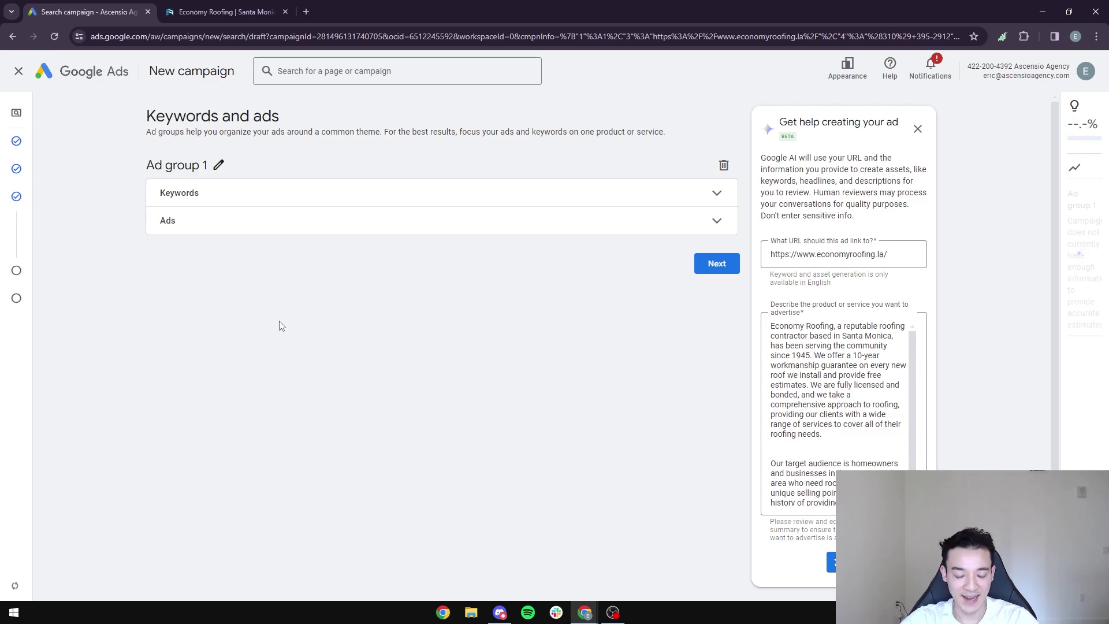
click(682, 198)
click(542, 365)
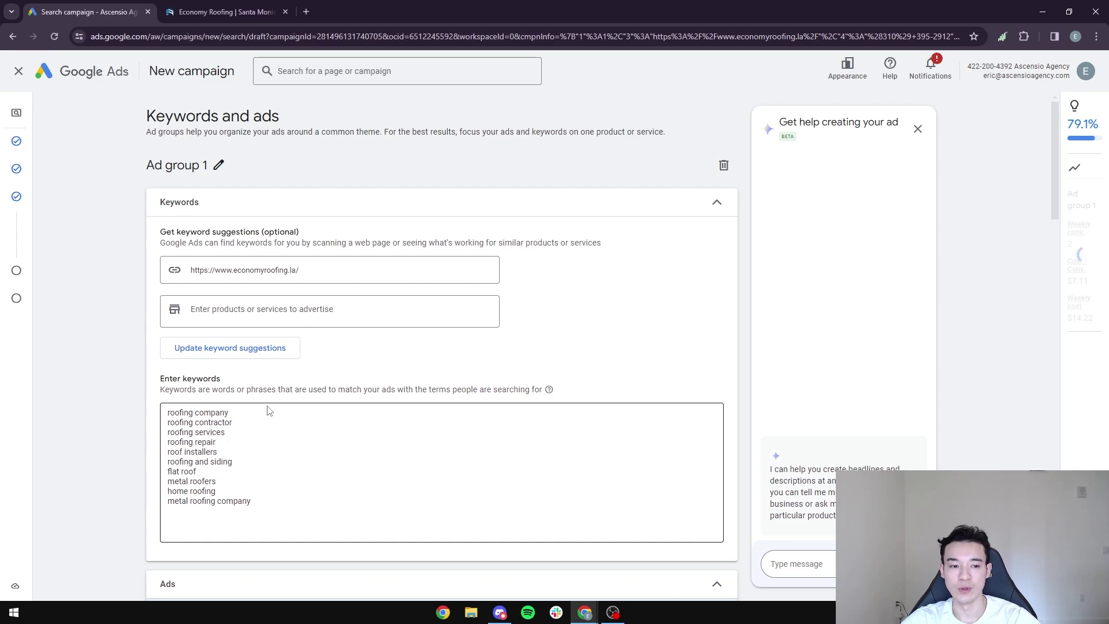
Open Keyword Planner in a duplicate of the campaign tab, exiting the campaign draft there
right_click(100, 17)
click(171, 119)
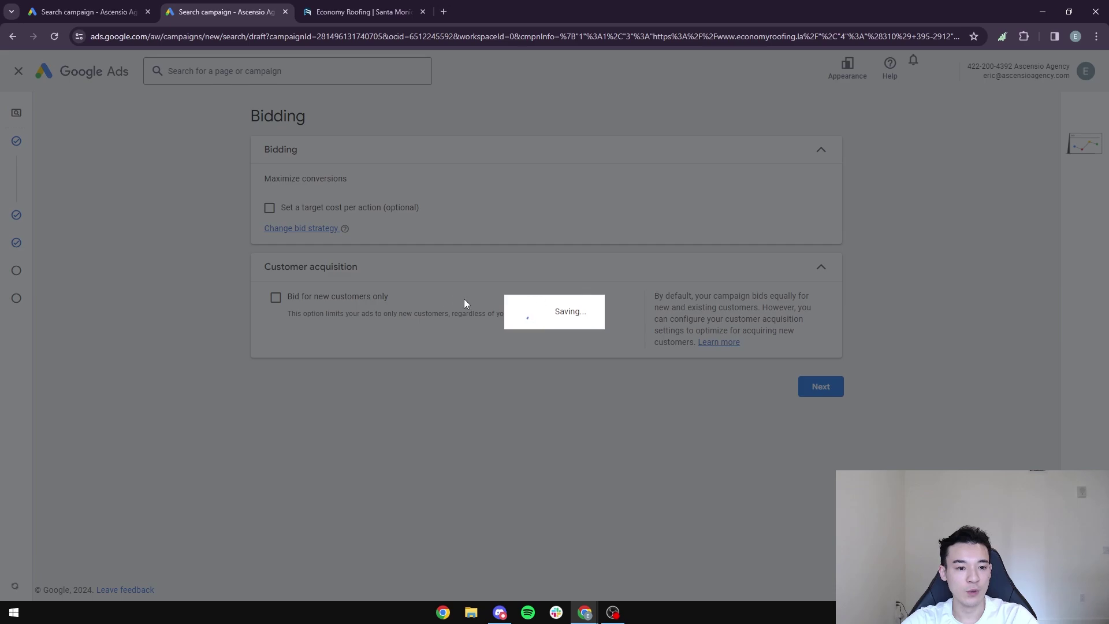
click(21, 72)
mouse_move(33, 265)
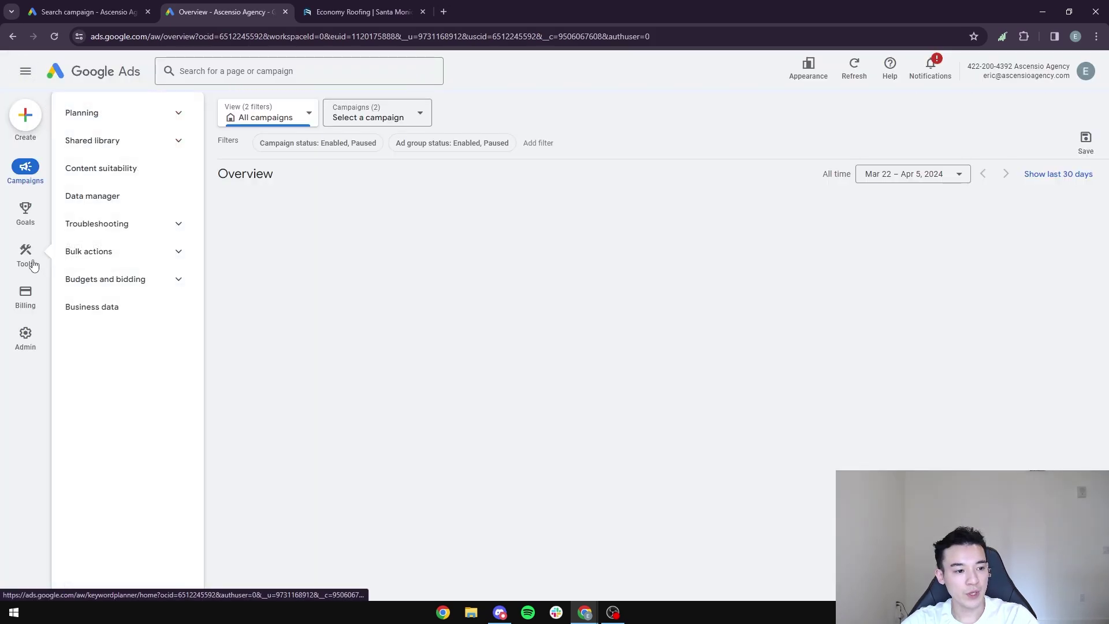
mouse_move(16, 312)
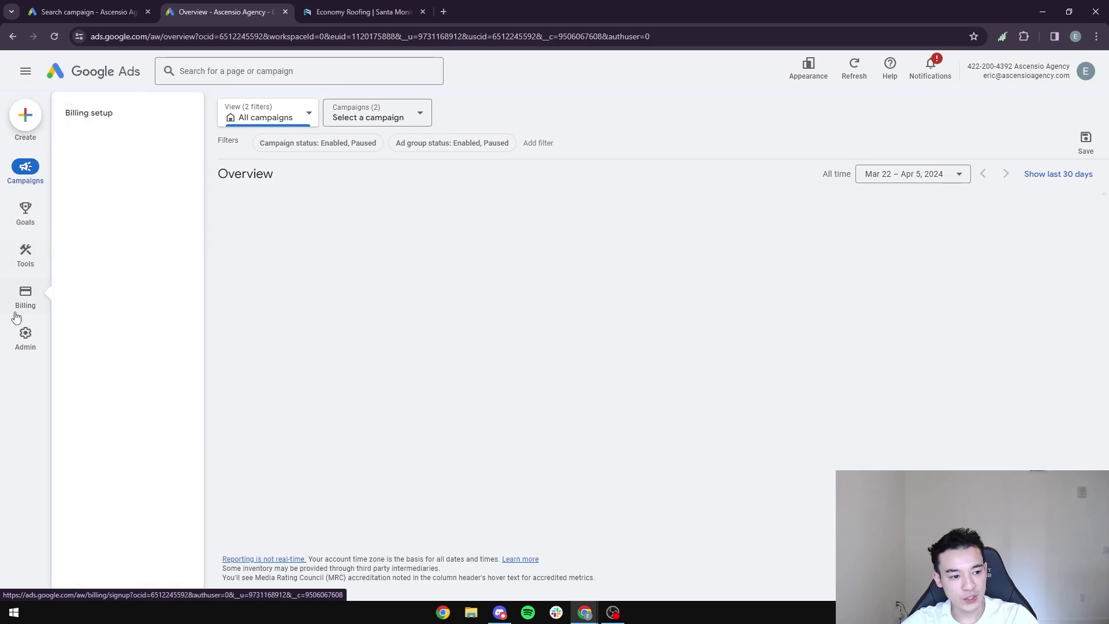
click(26, 295)
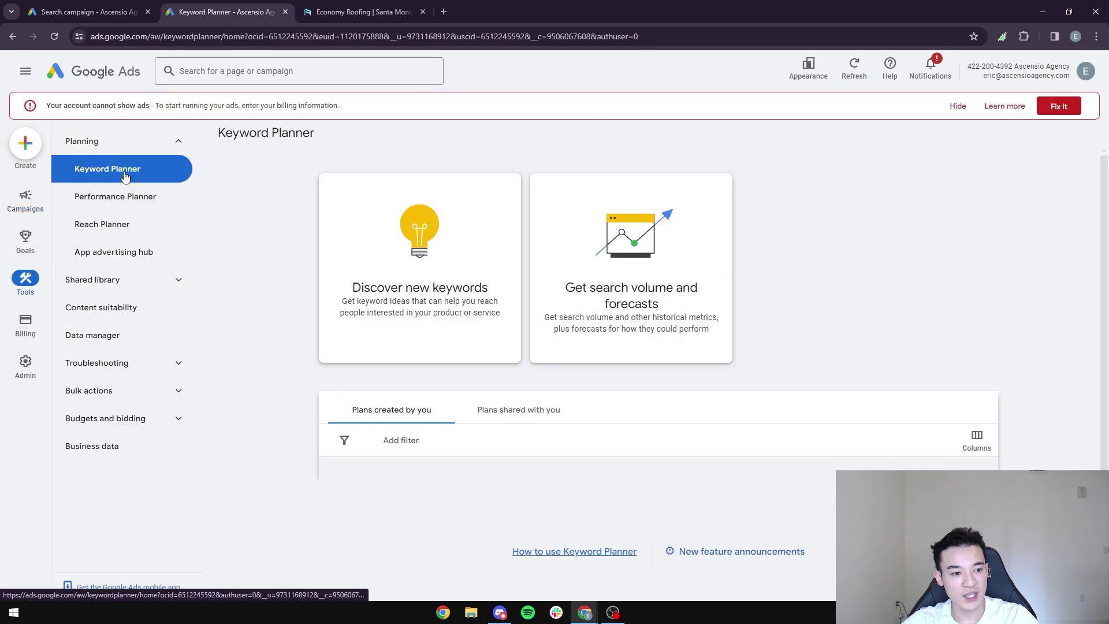
Start discovering new keywords with "roofing company near me" as the first seed keyword
click(452, 305)
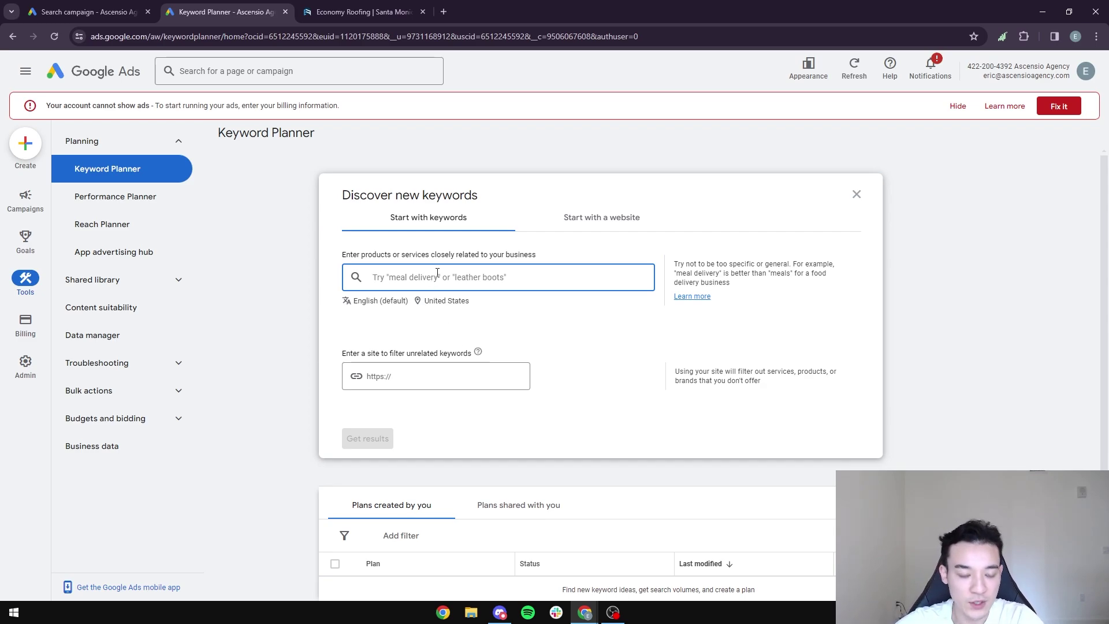
text(roofing company near)
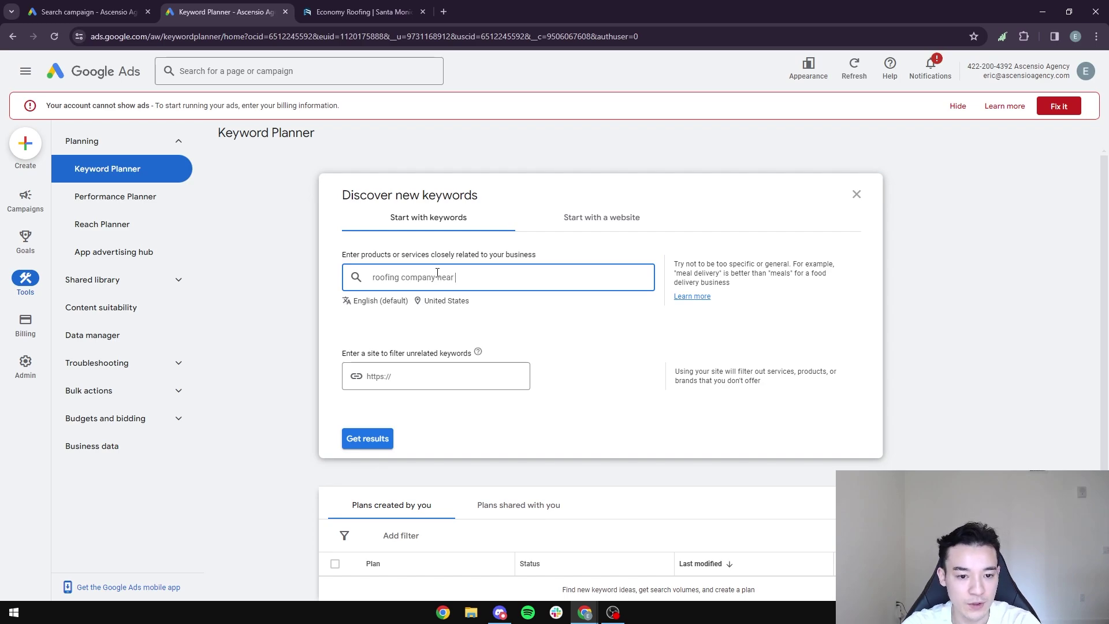
key(Return)
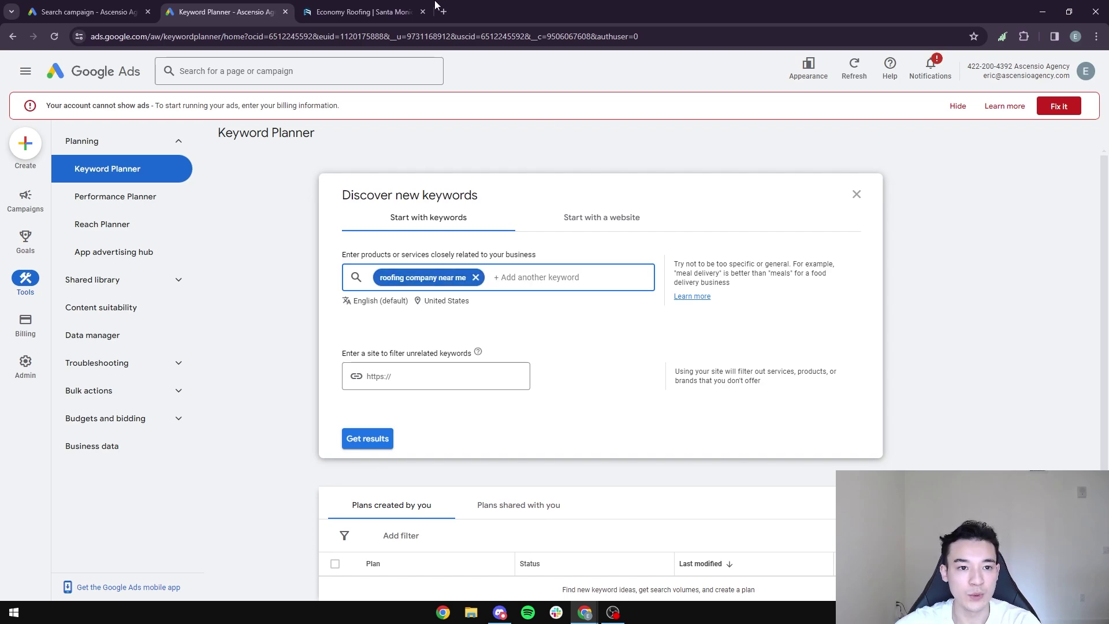
Check the services on the Economy Roofing site and add the seed keywords "residential roofing near me" and "commercial roofing near me"
click(364, 11)
scroll(557, 165, up, 14)
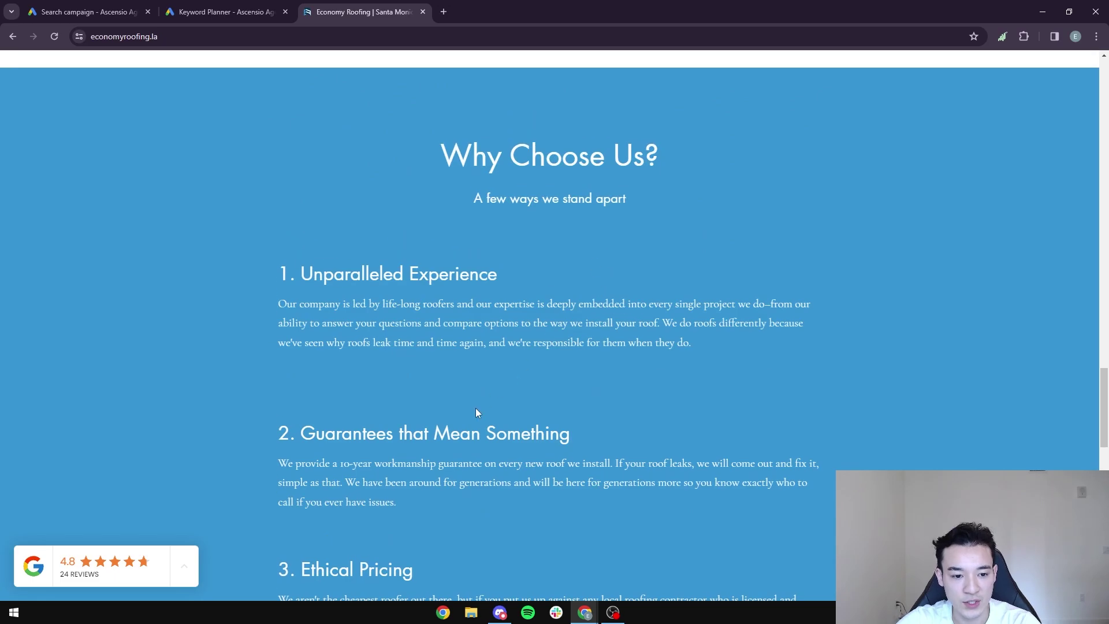
scroll(475, 409, up, 15)
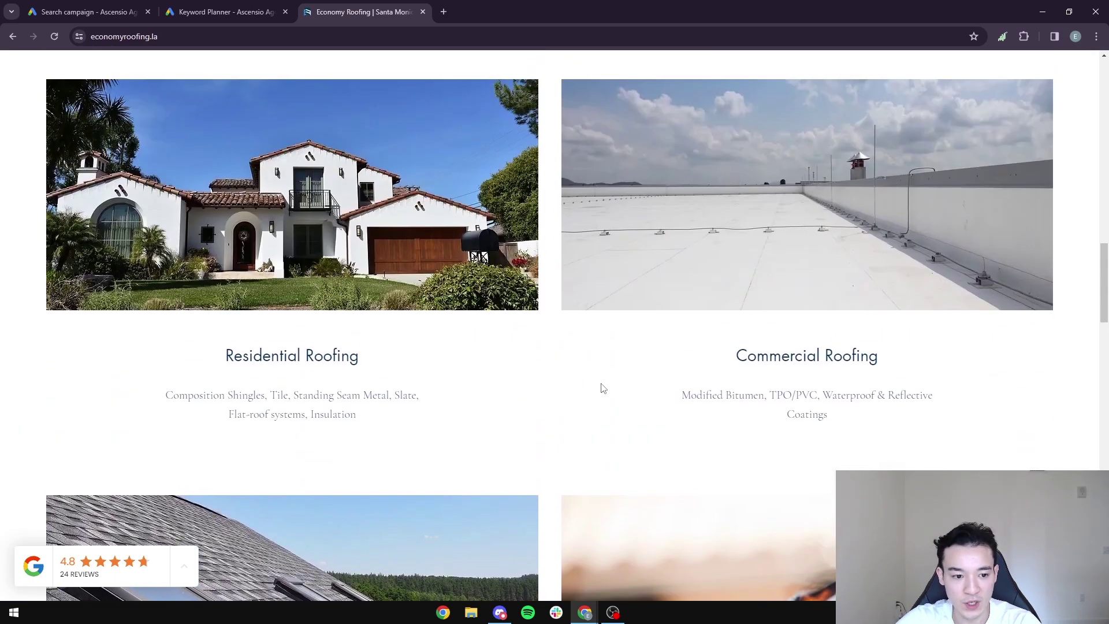
scroll(606, 387, up, 3)
click(226, 11)
text(residential roofing)
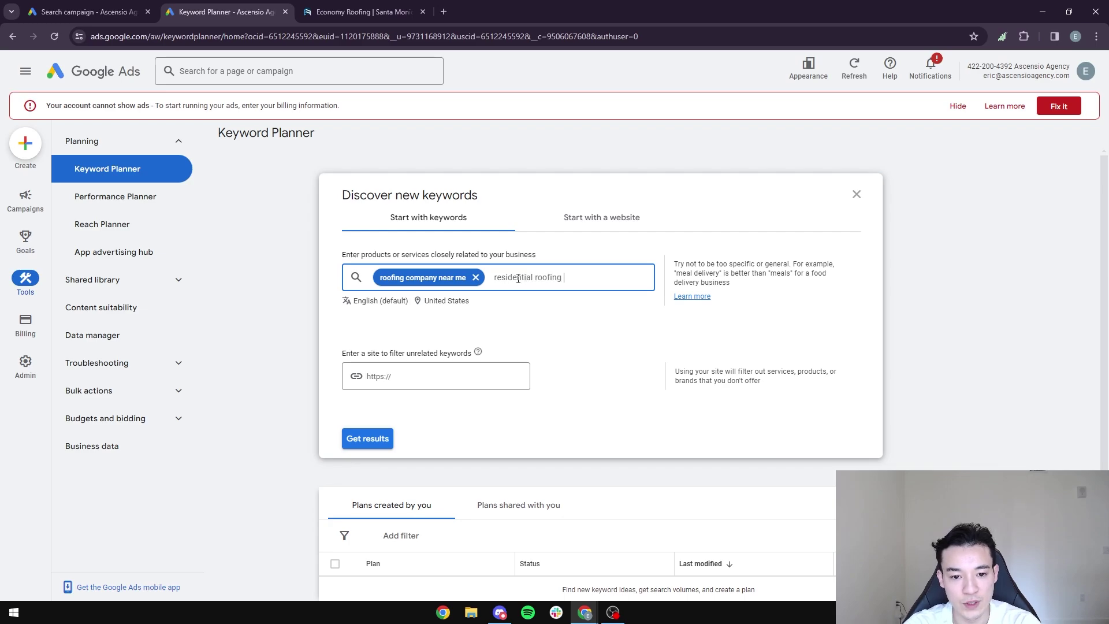
text( near me)
key(Return)
text(commerc)
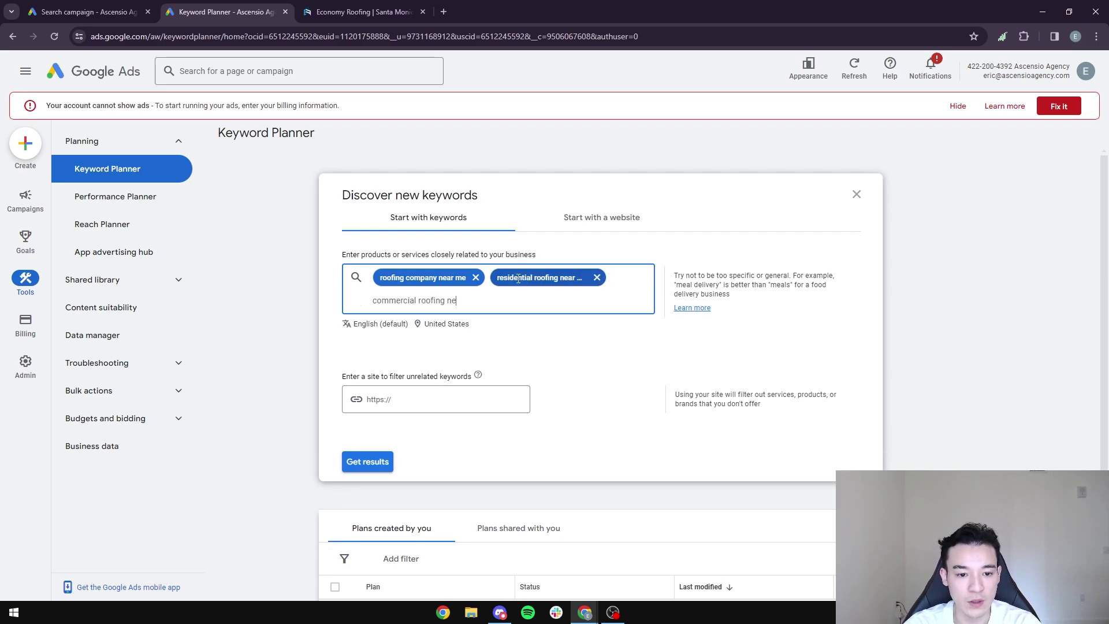
text(ial roofing near me)
key(Return)
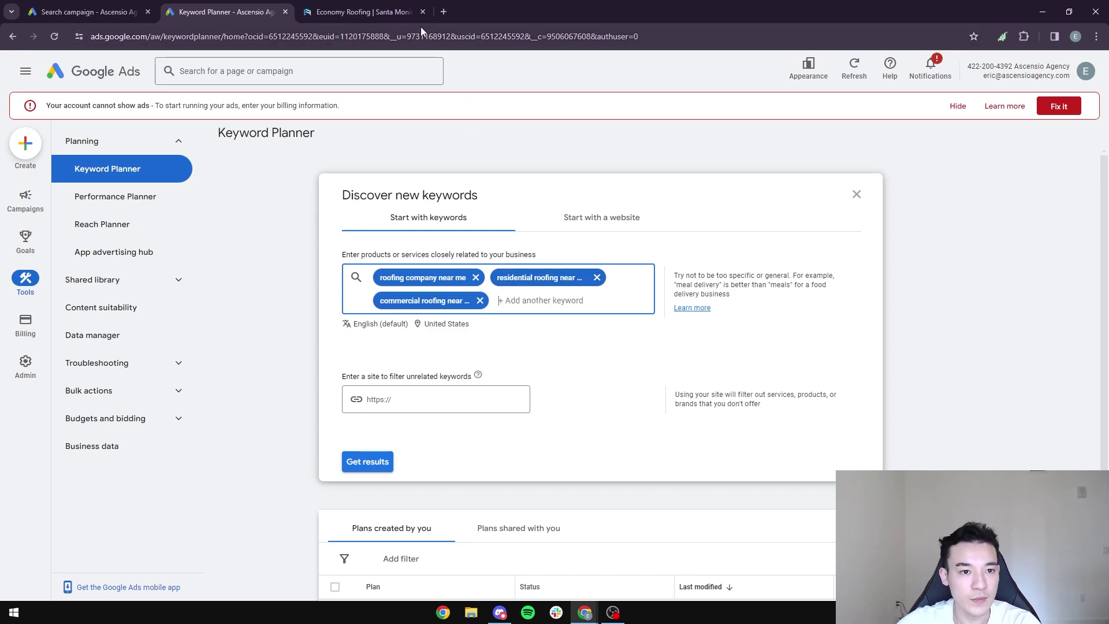
Check the remaining services on the Economy Roofing site and add the seed keyword "roofing repair near me"
click(358, 12)
scroll(521, 329, down, 4)
scroll(521, 329, down, 5)
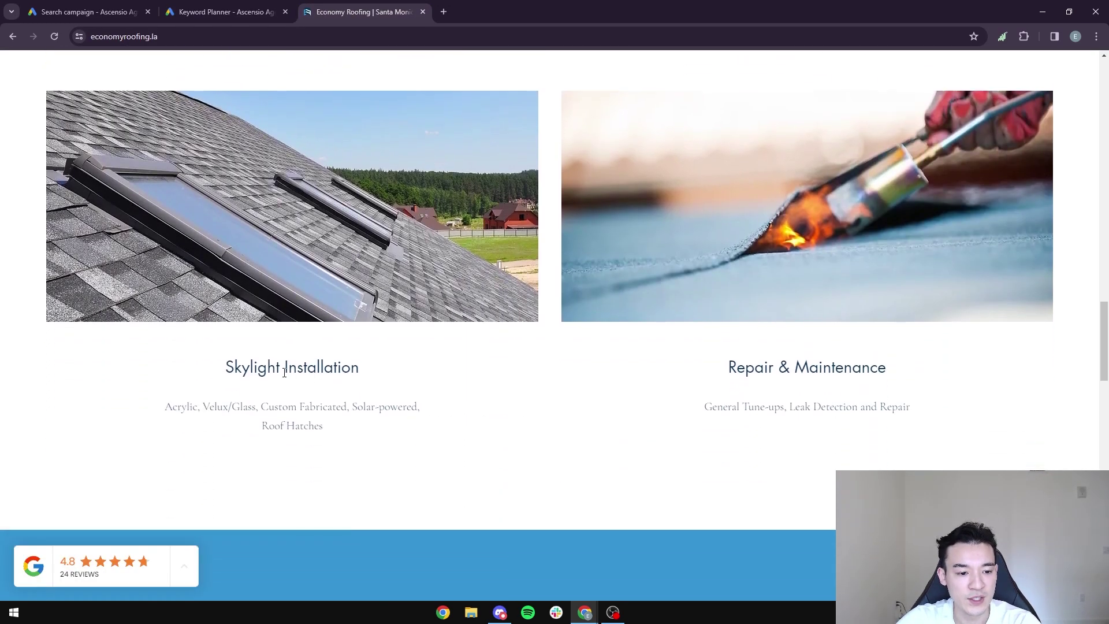
click(226, 12)
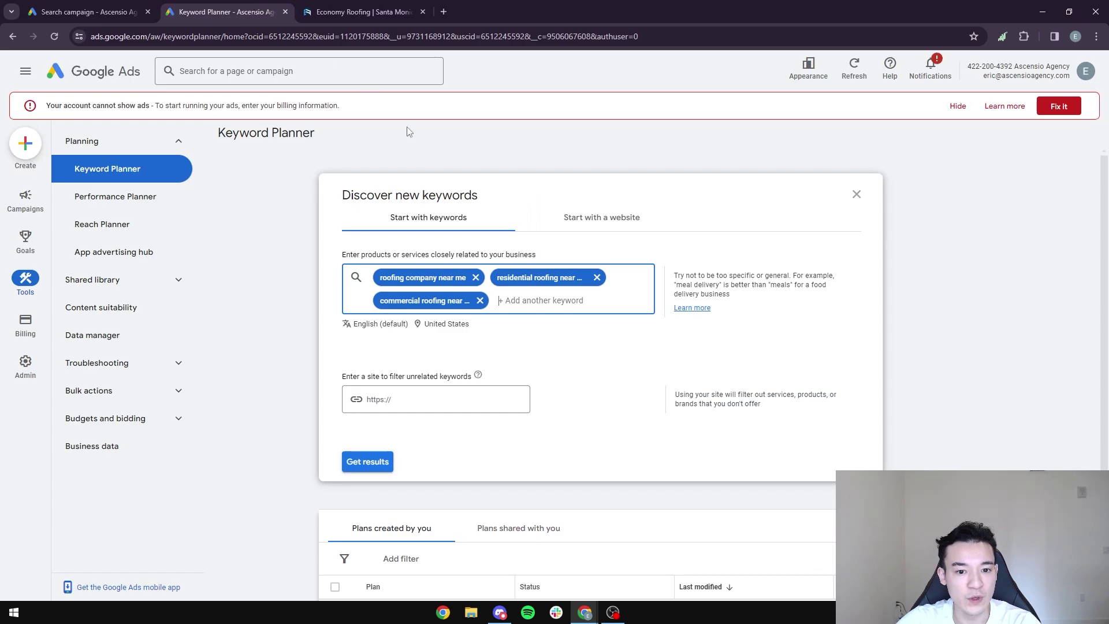
text(roo)
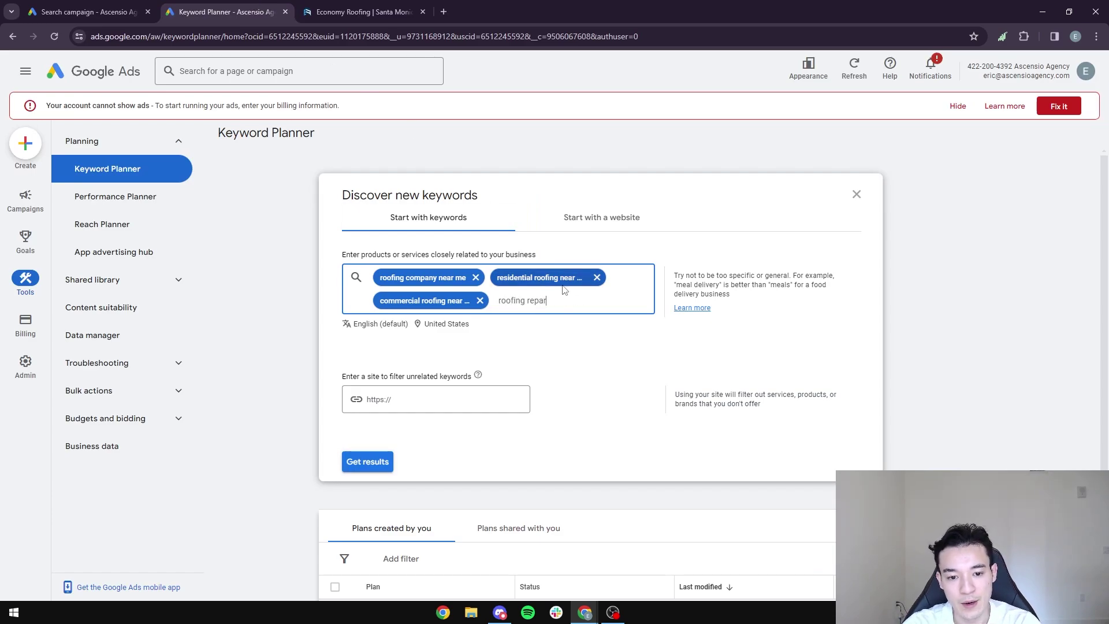
text(fing repair near me)
key(Return)
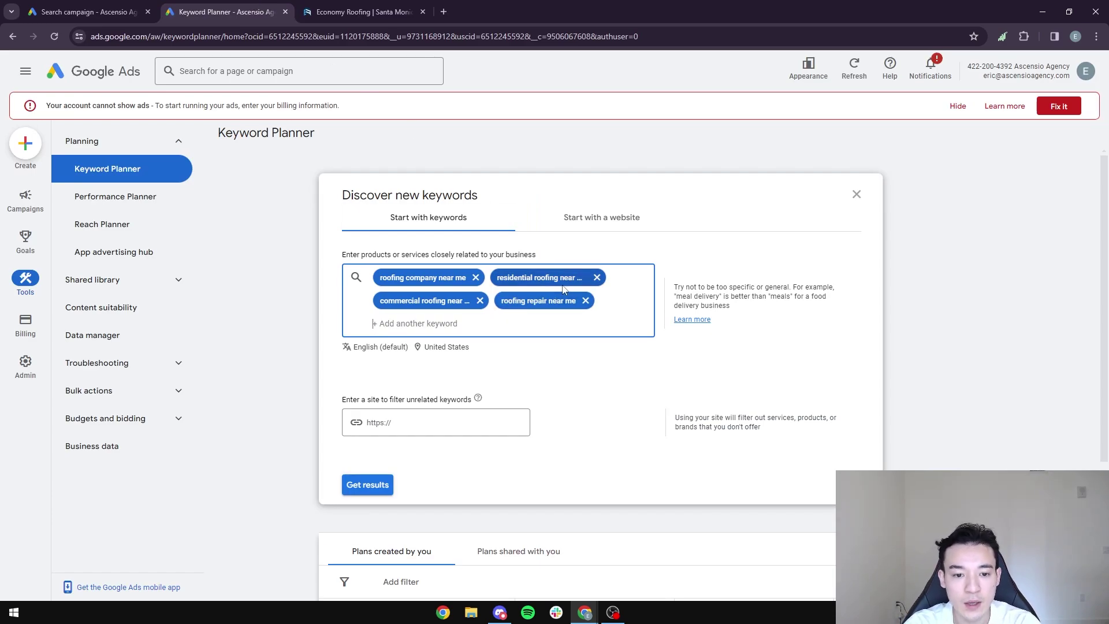
Check the site's skylight service, add the seed keyword "skylight installation near me" in Keyword Planner, and get the keyword ideas
click(375, 11)
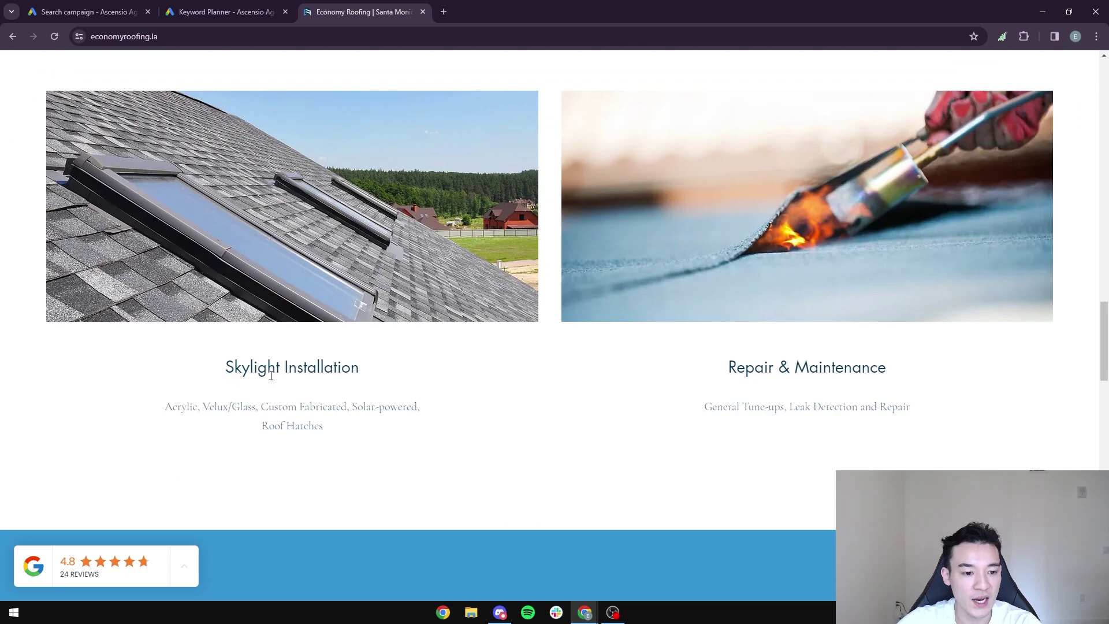
click(225, 12)
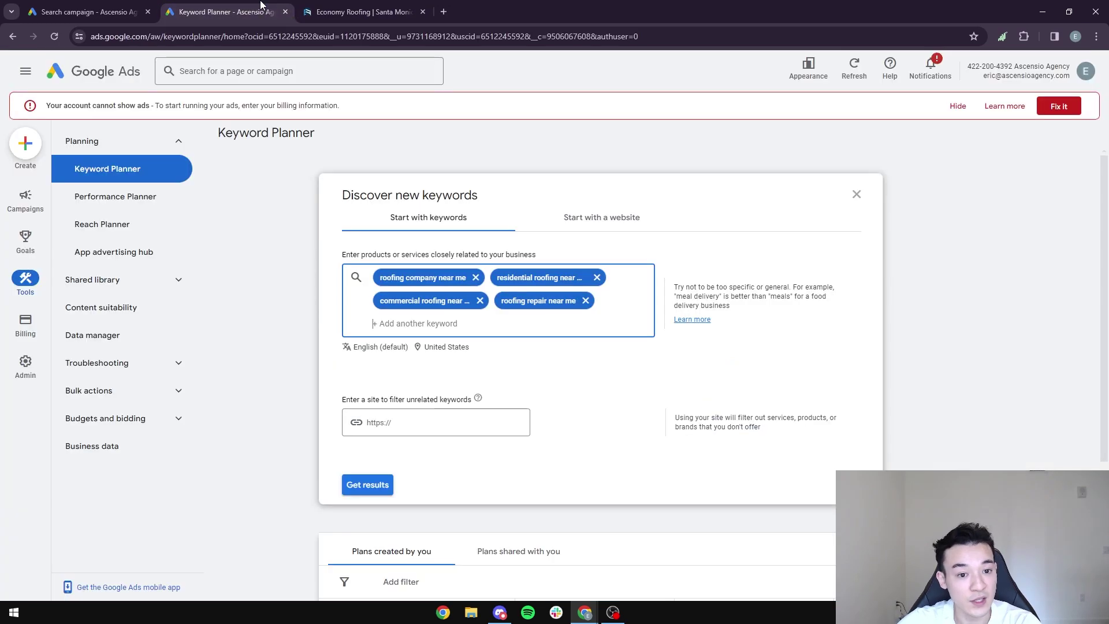
text(skylight installation)
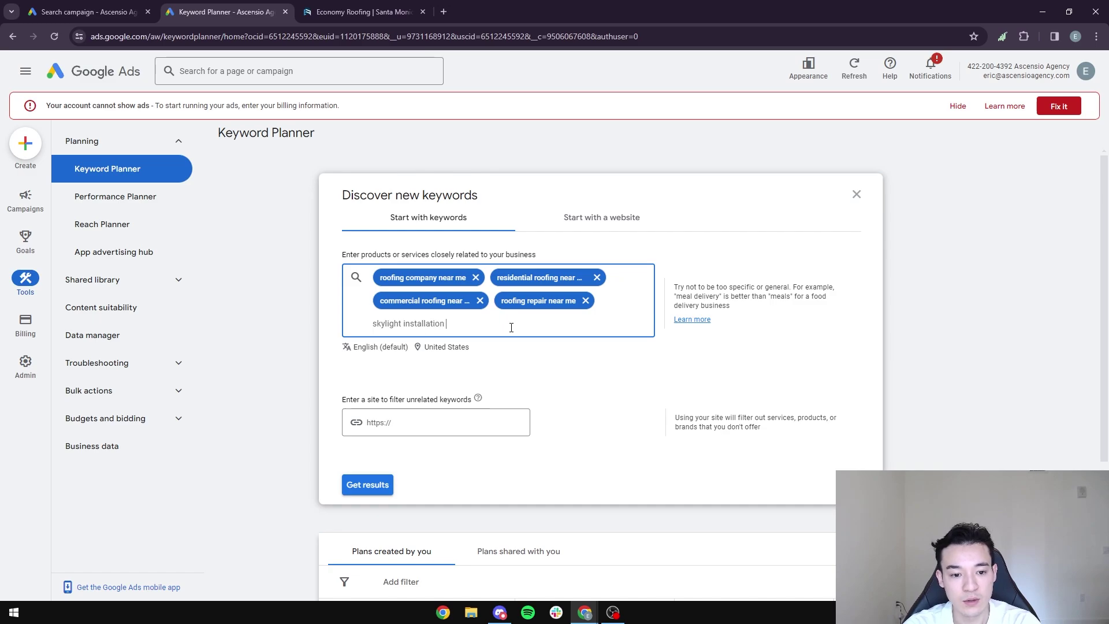
key(Return)
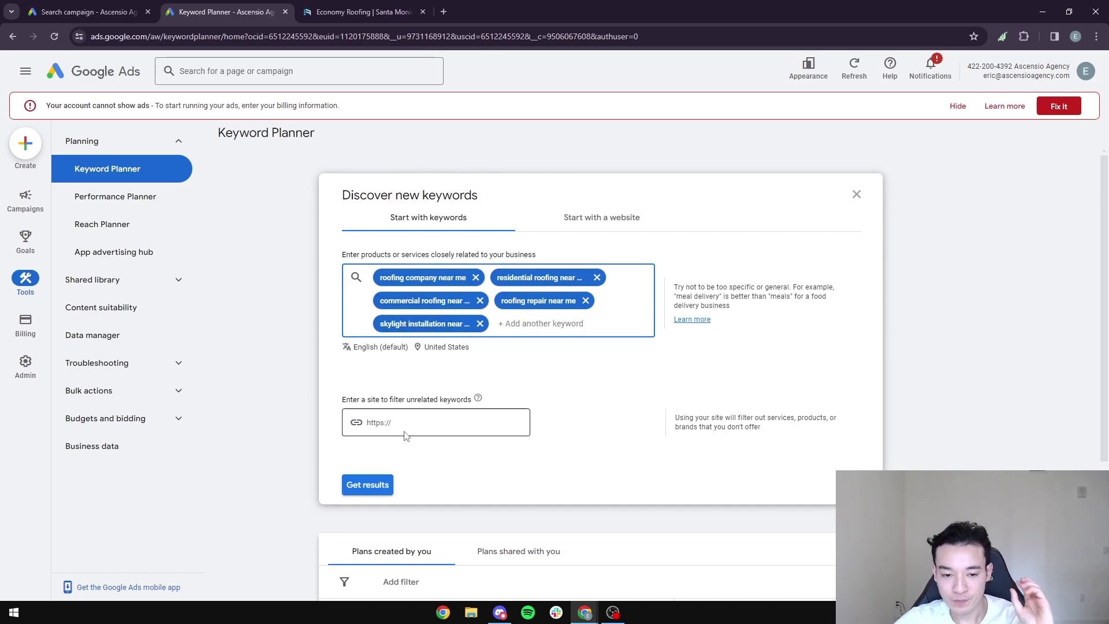
scroll(428, 418, down, 2)
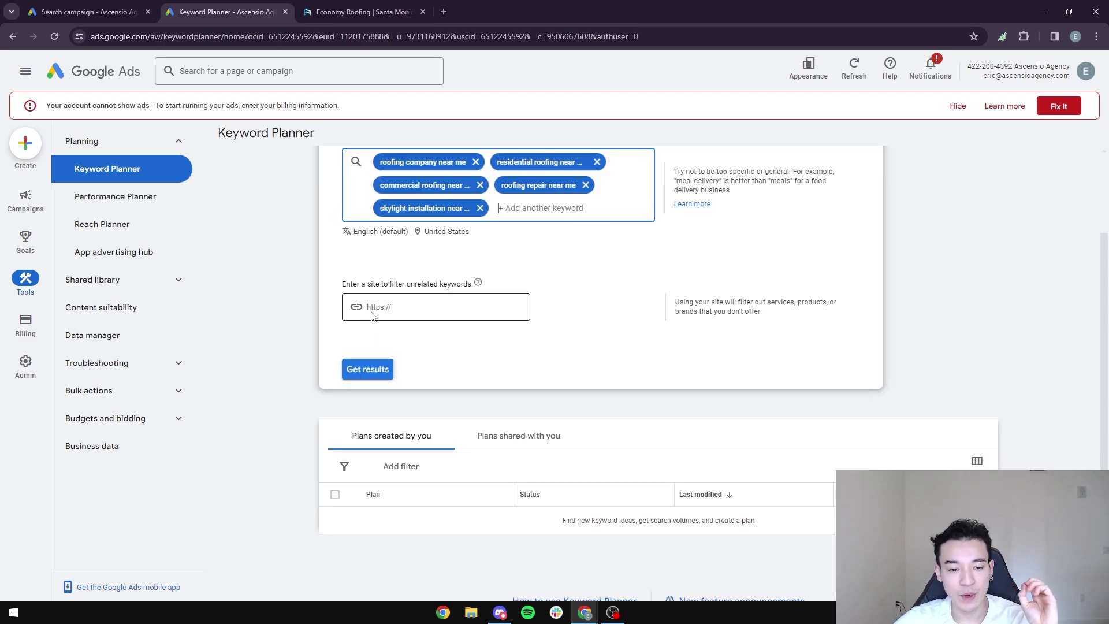
scroll(400, 296, up, 2)
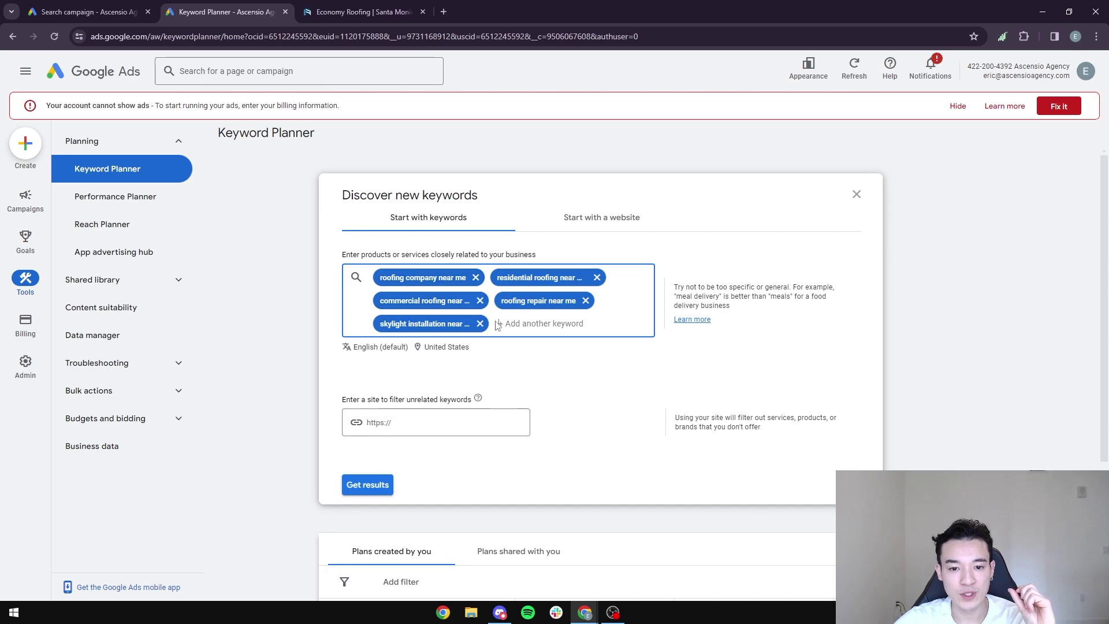
scroll(404, 362, down, 2)
click(374, 372)
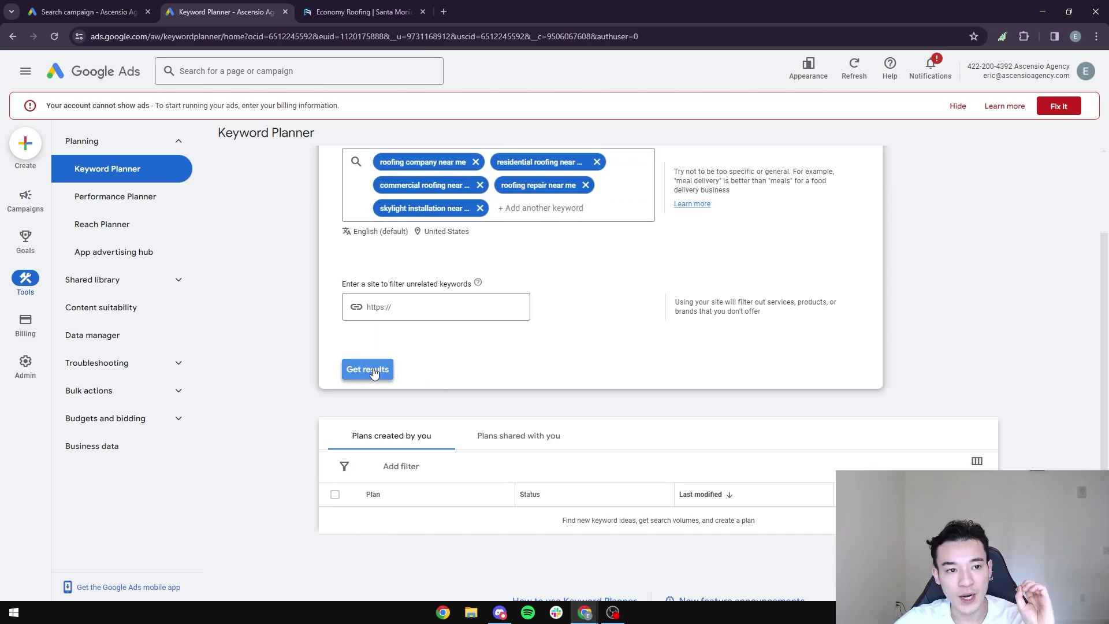
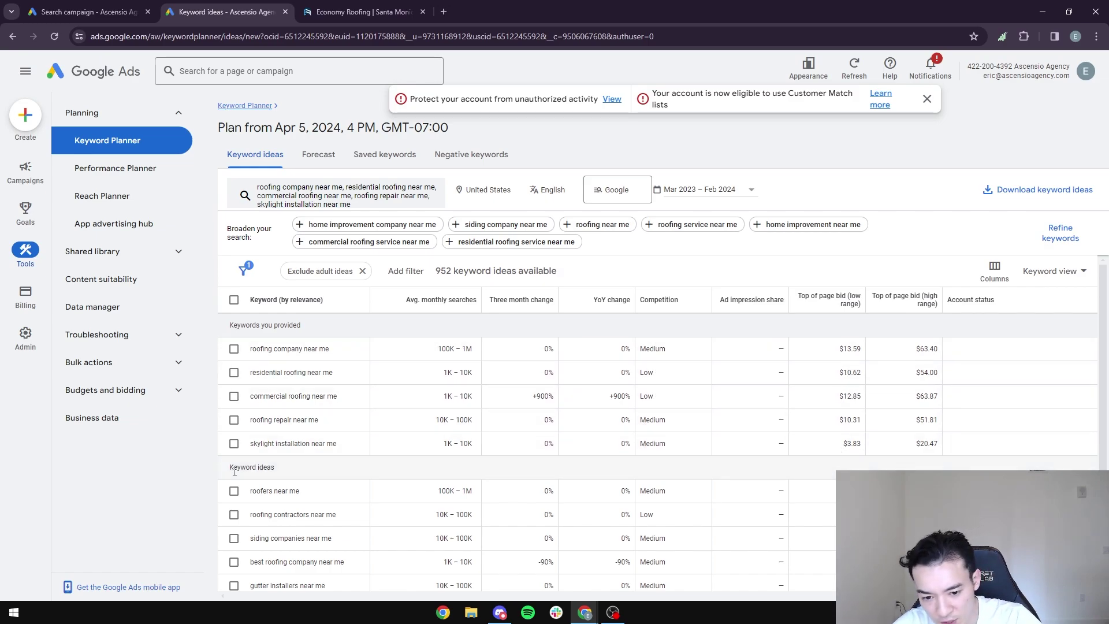
Open the AdWords Wrapper tool at adwordswrapper.com/aw.cgi in a new tab and look over its match type boxes
click(448, 14)
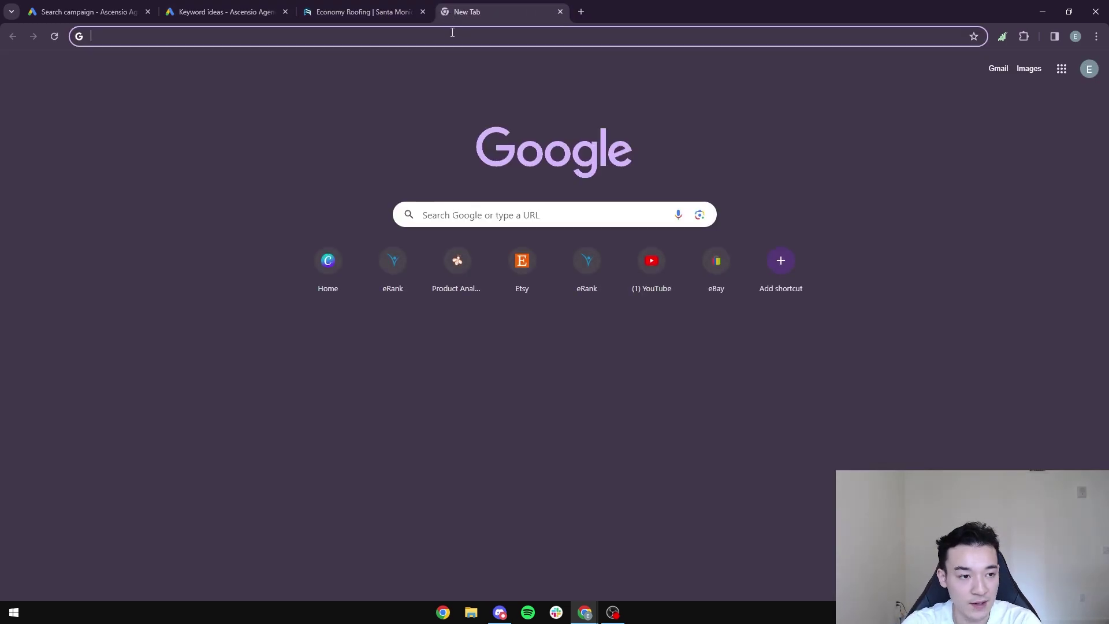
text(adw)
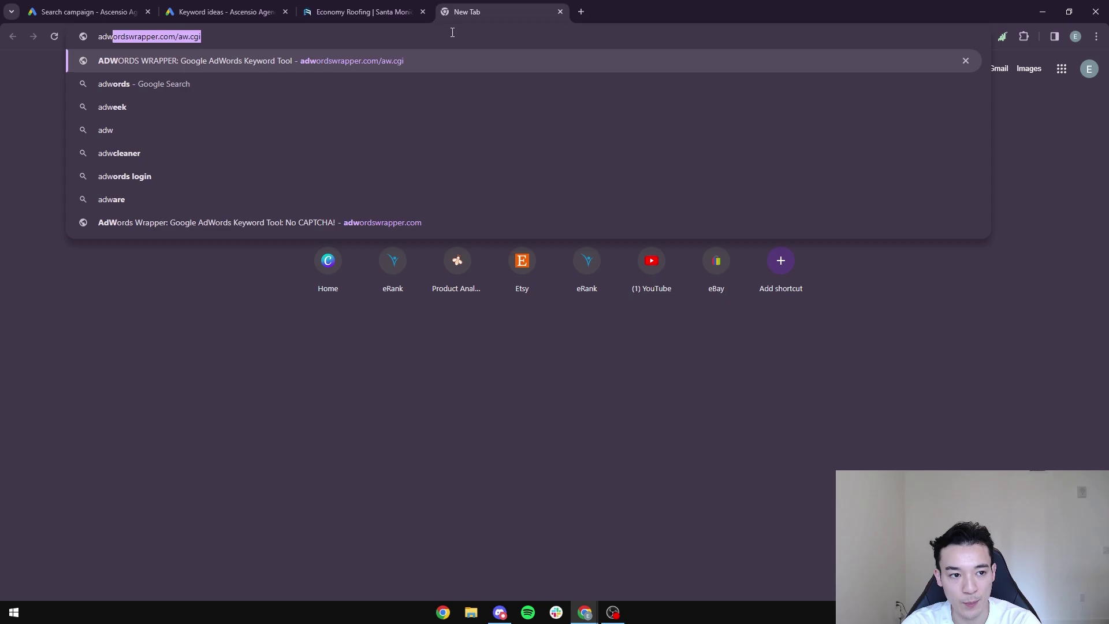
key(Return)
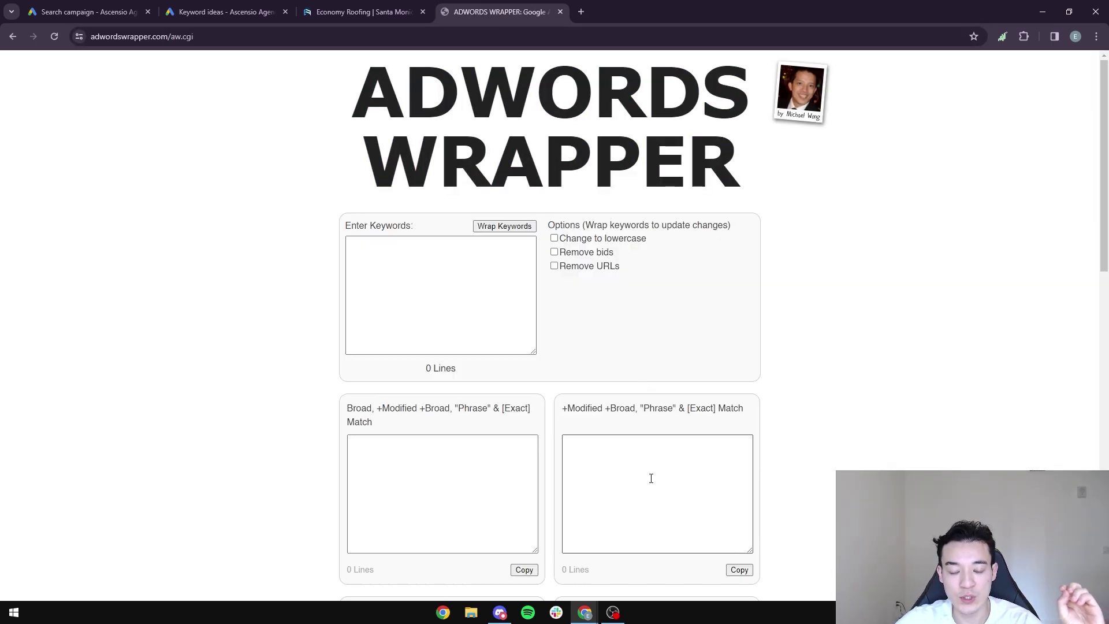
scroll(253, 430, down, 1)
scroll(254, 430, down, 8)
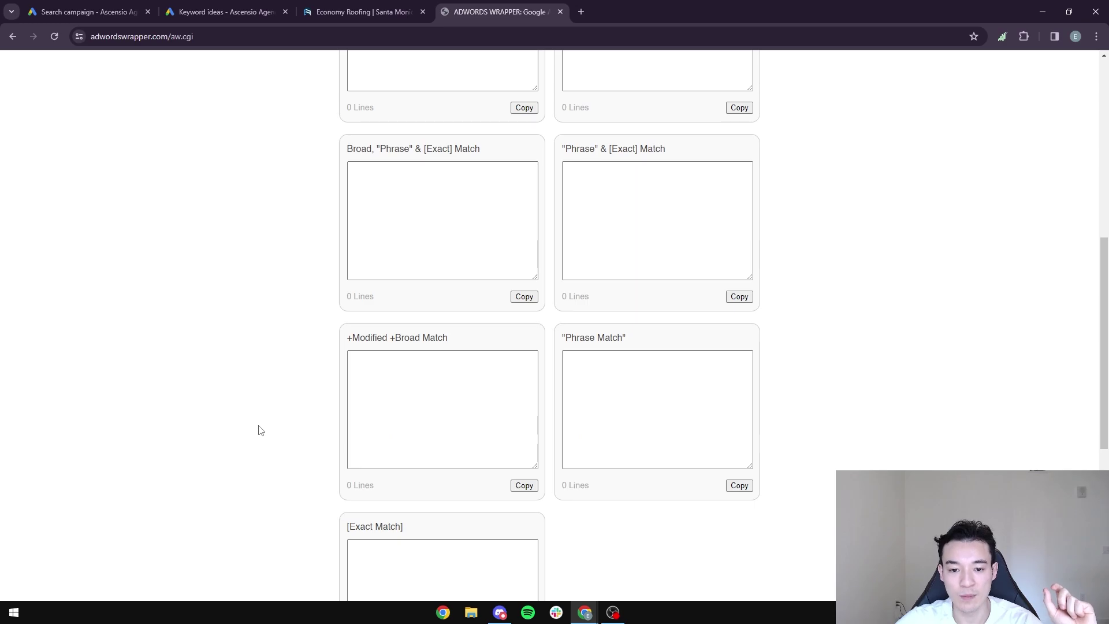
scroll(306, 411, up, 3)
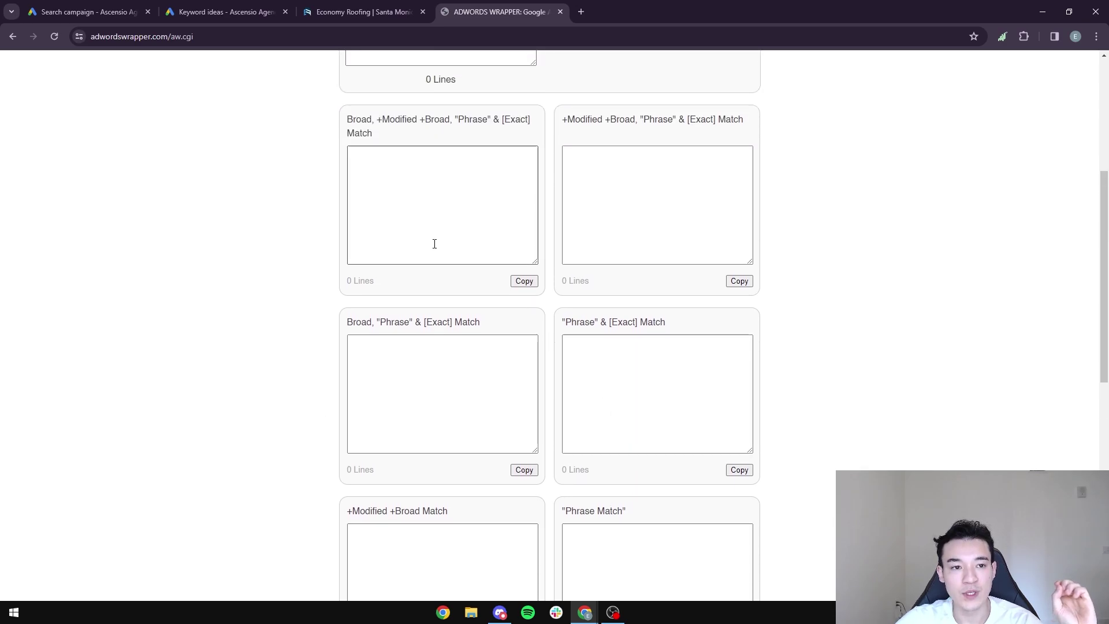
Review the suggested keywords for Ad group 1 in the Search campaign draft
click(346, 7)
key(ctrl+shift+Tab)
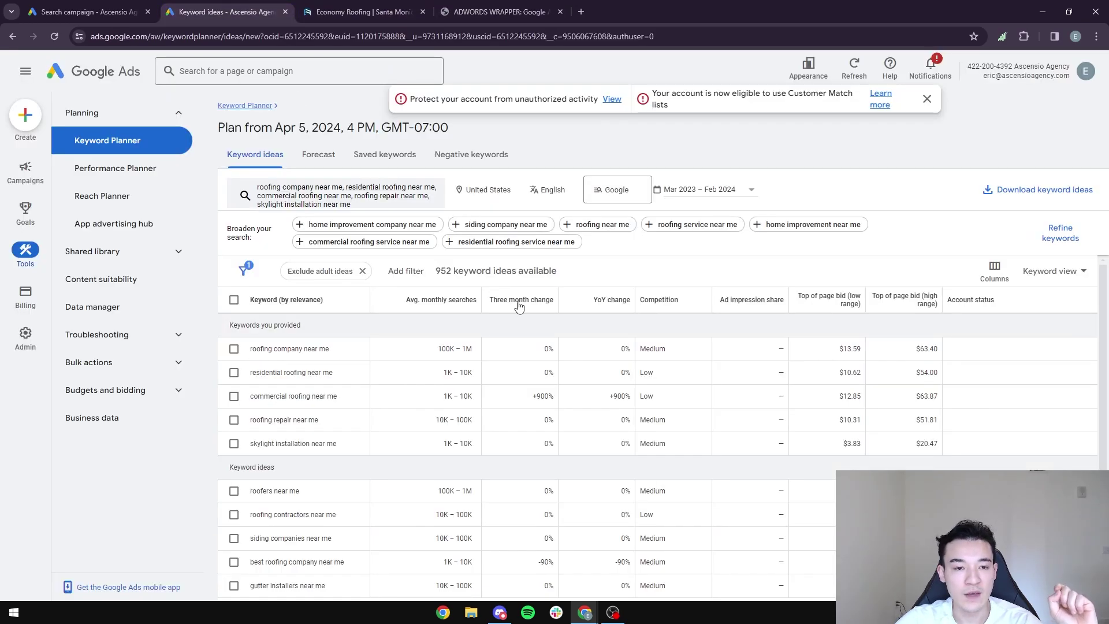
click(92, 12)
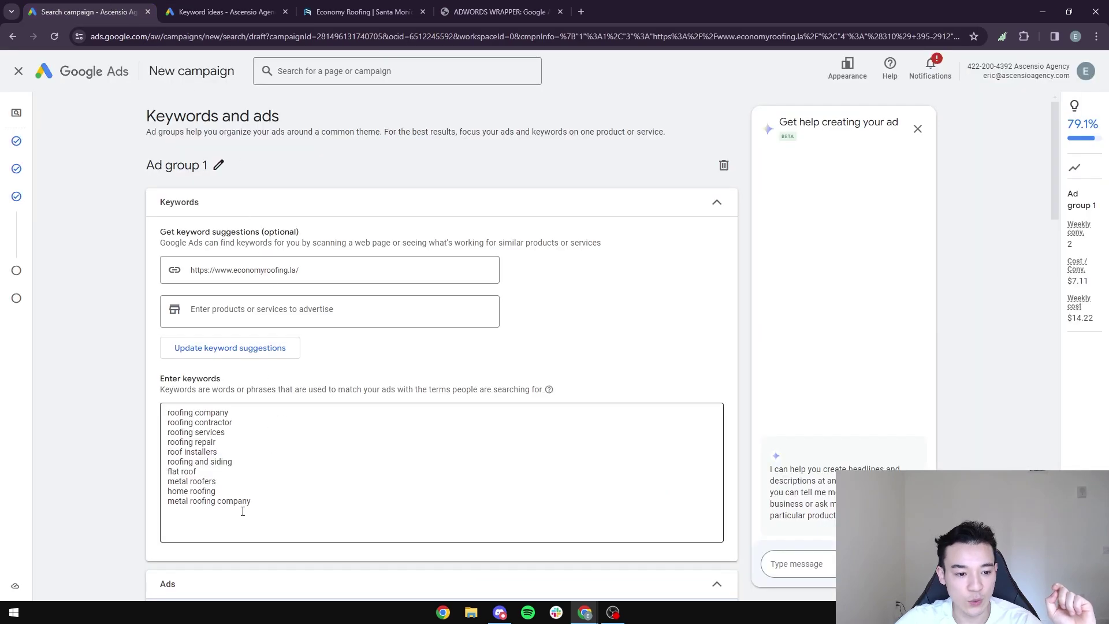
drag(238, 501, 168, 427)
click(279, 502)
click(286, 465)
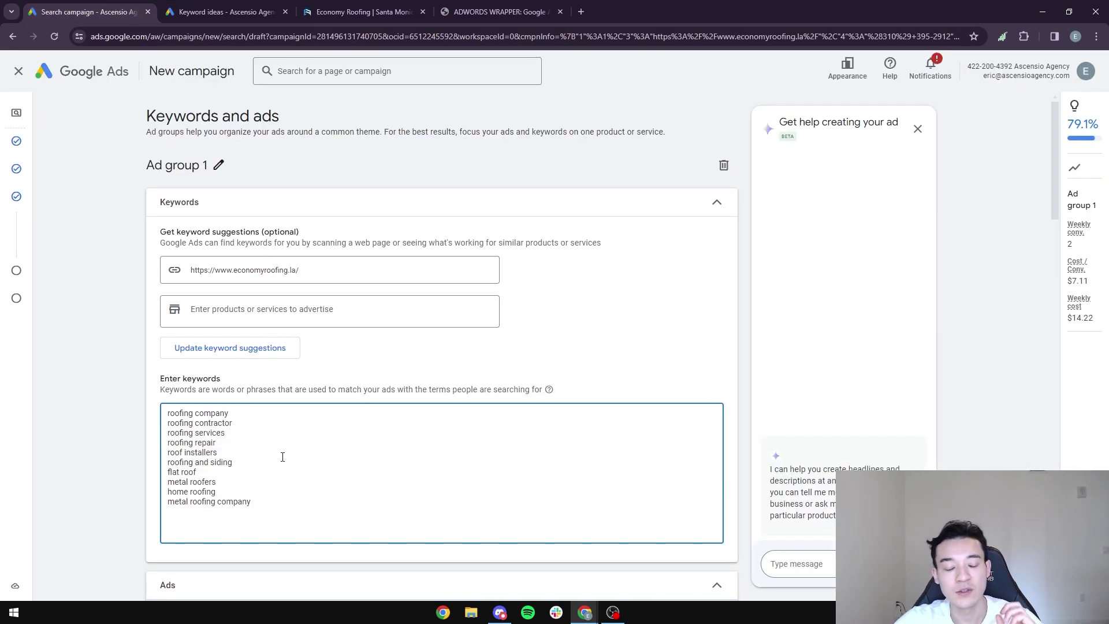
drag(237, 414, 167, 413)
click(274, 429)
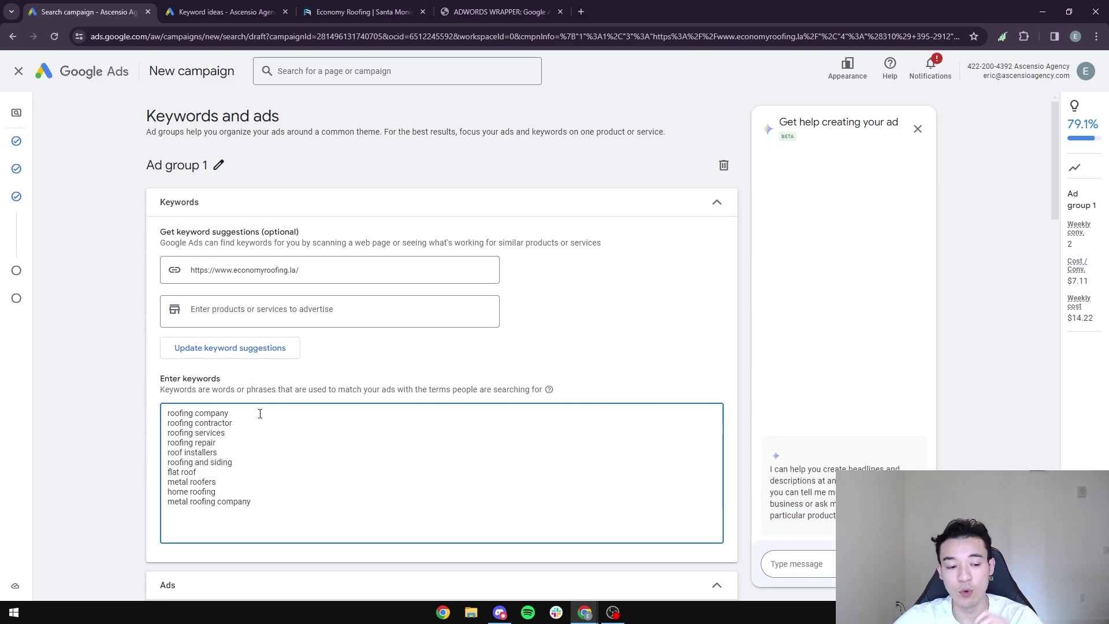
Enter the Keyword Planner term "skylight installation near me" as the first keyword in AdWords Wrapper
click(225, 12)
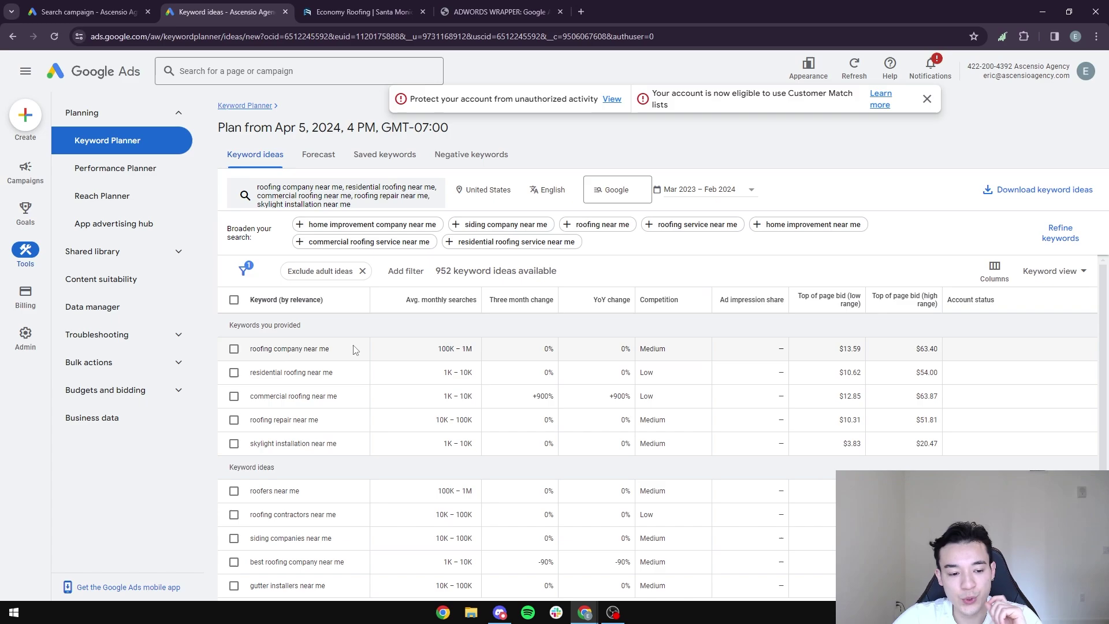
scroll(416, 366, down, 1)
scroll(427, 396, up, 1)
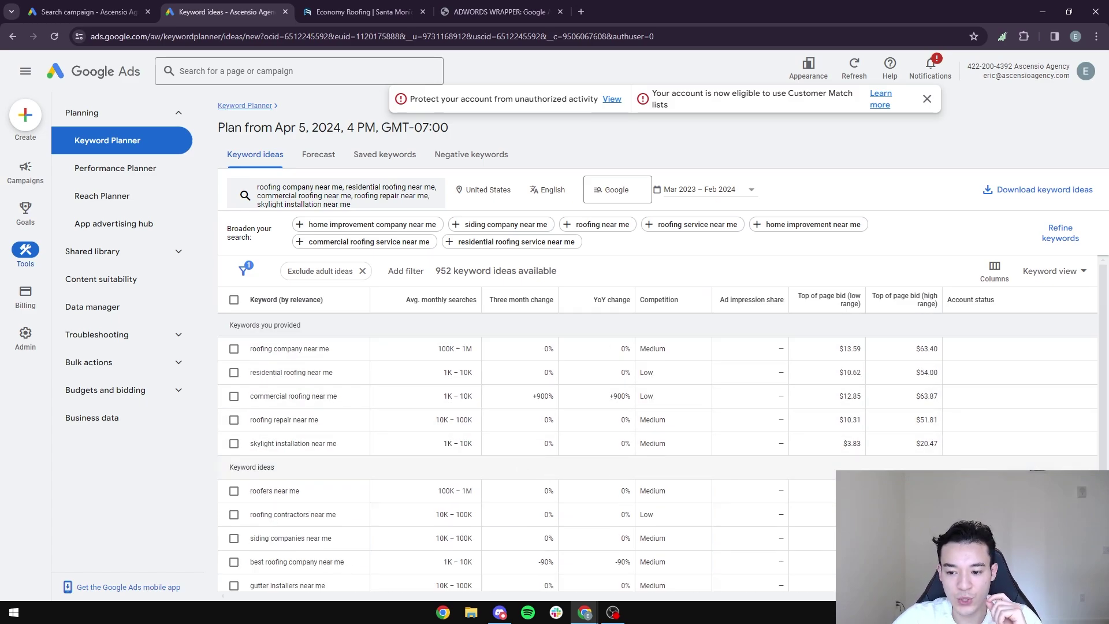
drag(349, 444, 254, 443)
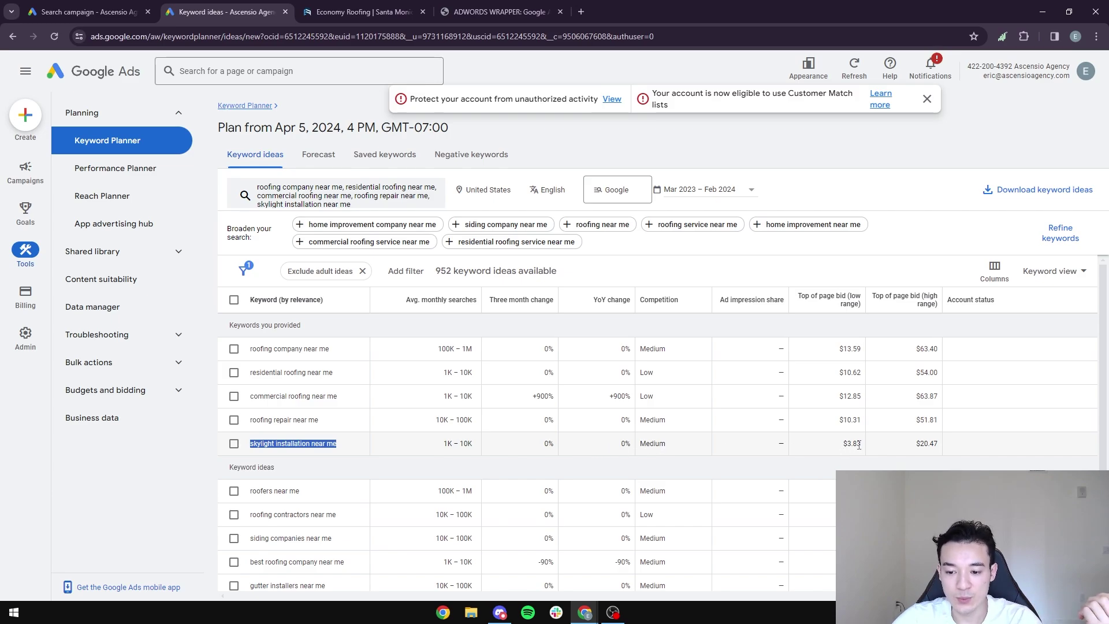
click(508, 11)
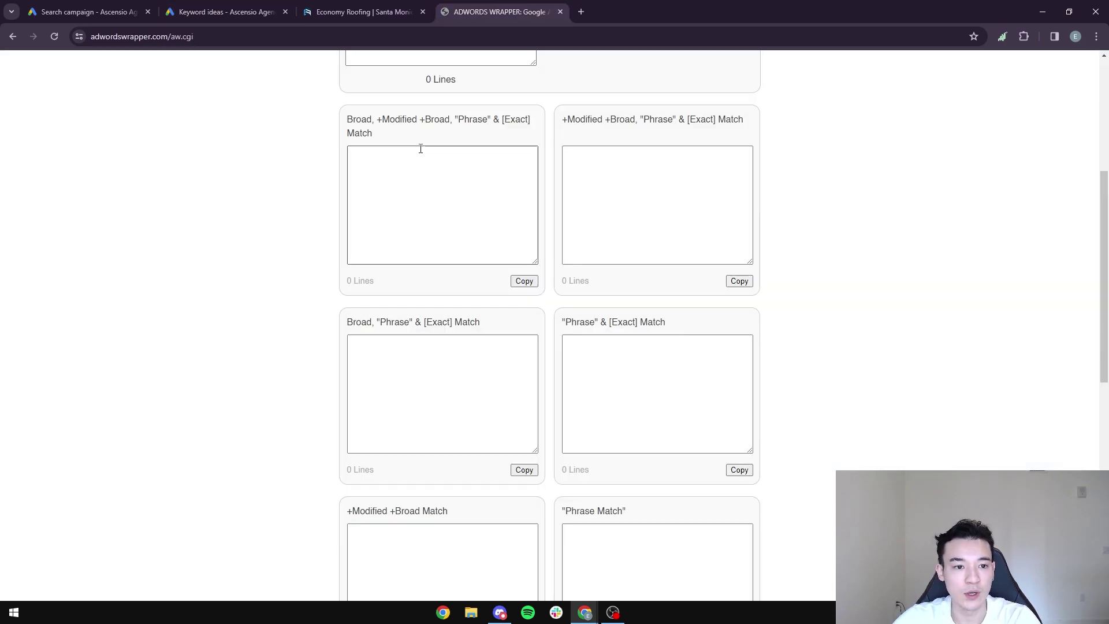
scroll(405, 174, up, 5)
click(434, 260)
text(skylight installation near me)
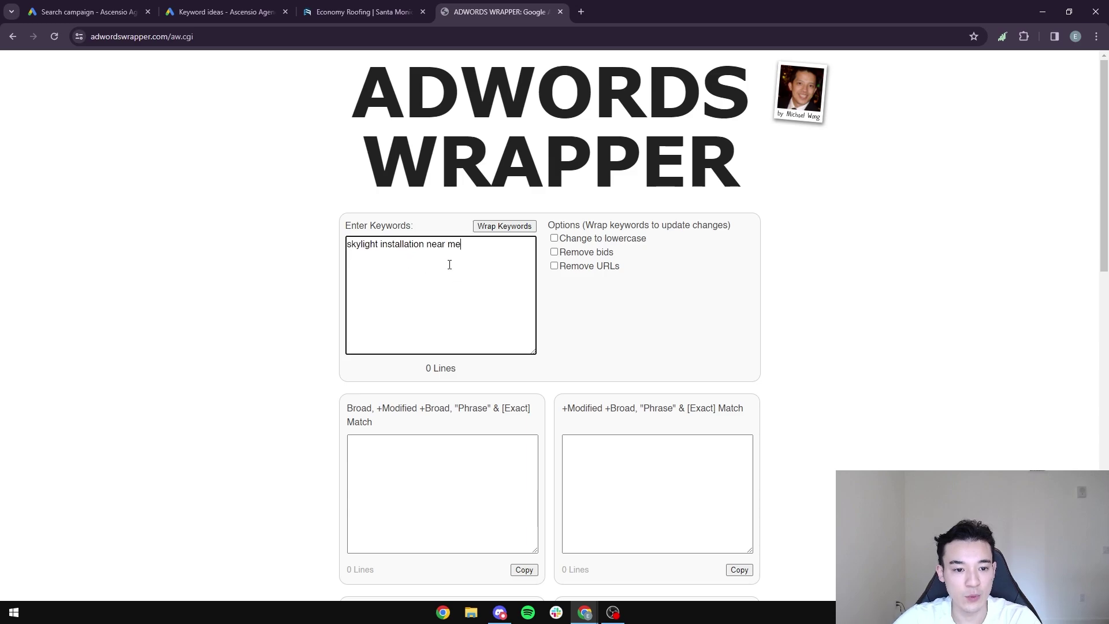
Copy the keyword idea "best roofing company near me" from Keyword Planner onto a new line in the AdWords Wrapper list
click(226, 12)
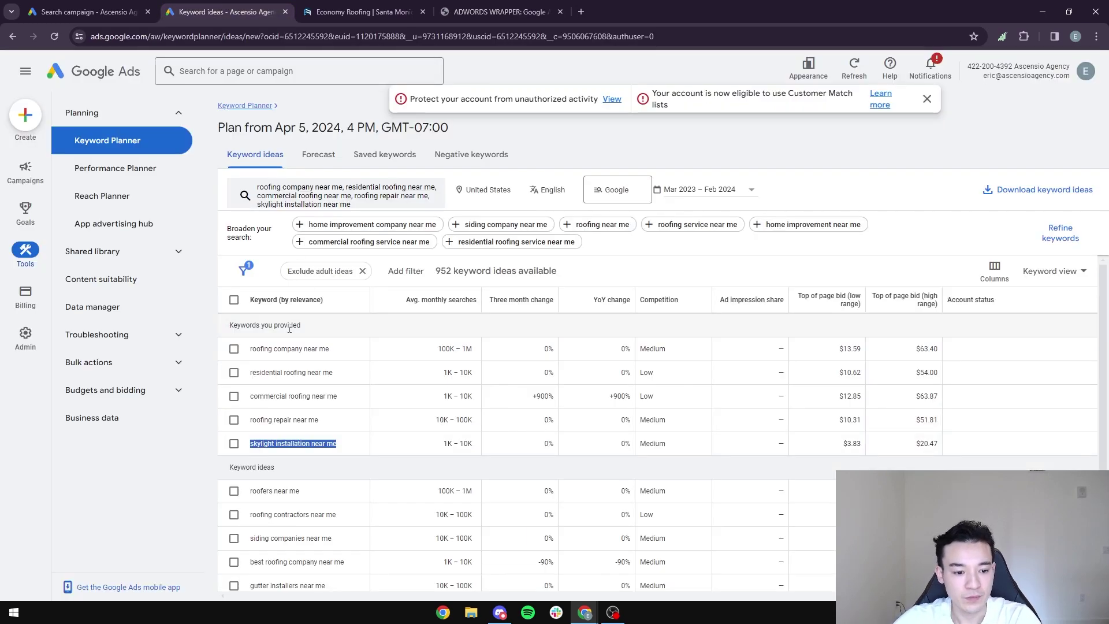
scroll(357, 454, down, 1)
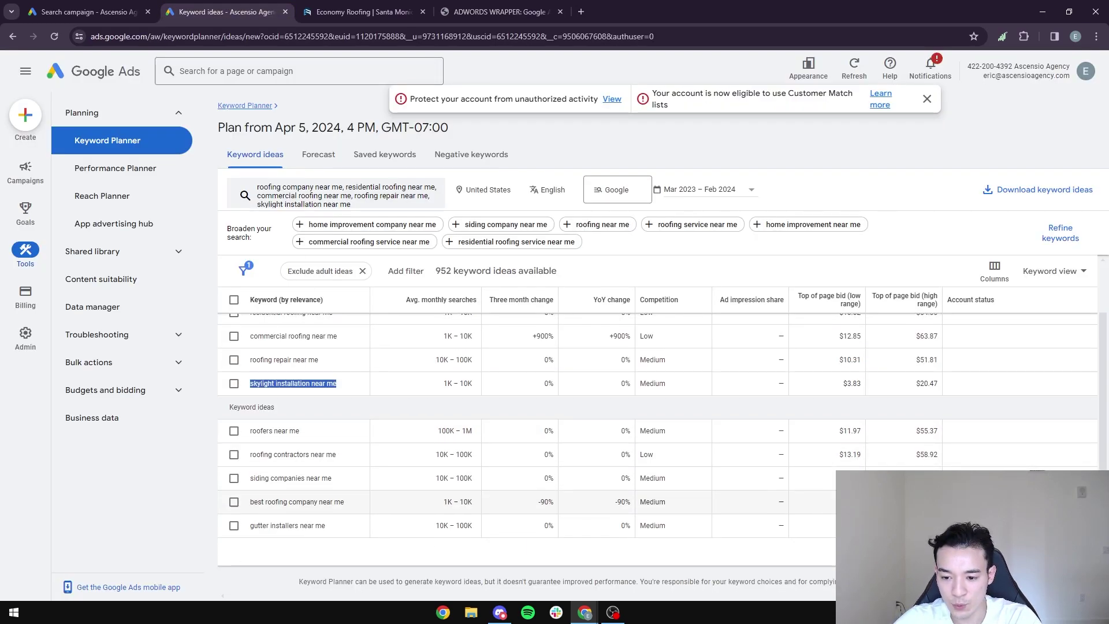
drag(347, 502, 239, 503)
key(ctrl+c)
click(486, 8)
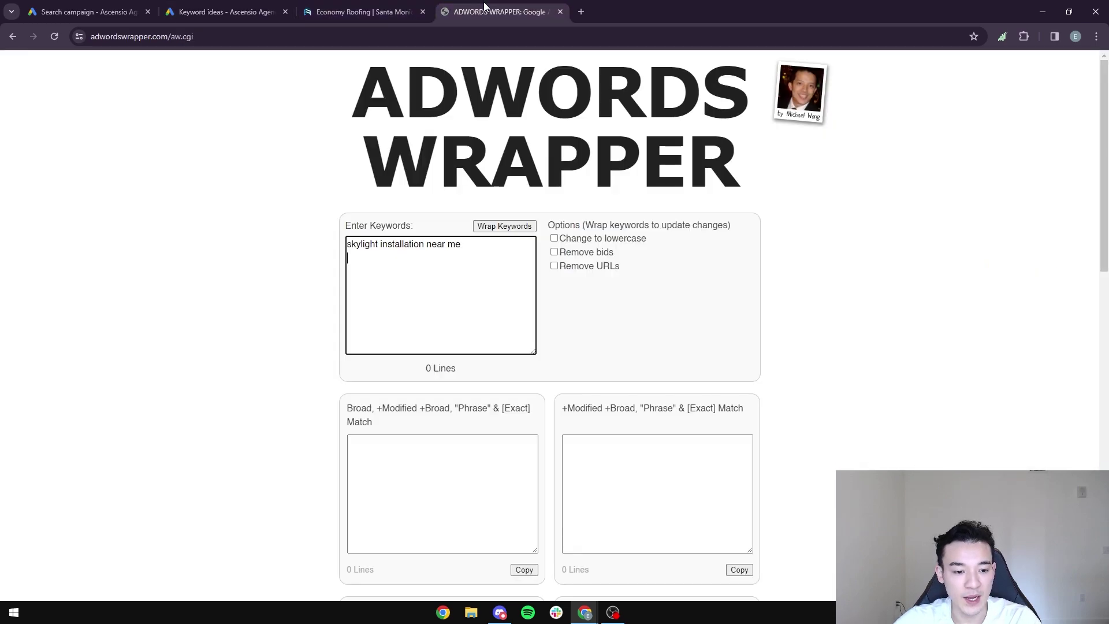
key(ctrl+v)
Copy the keyword idea "gutter installers near me" from Keyword Planner into the AdWords Wrapper list
click(225, 12)
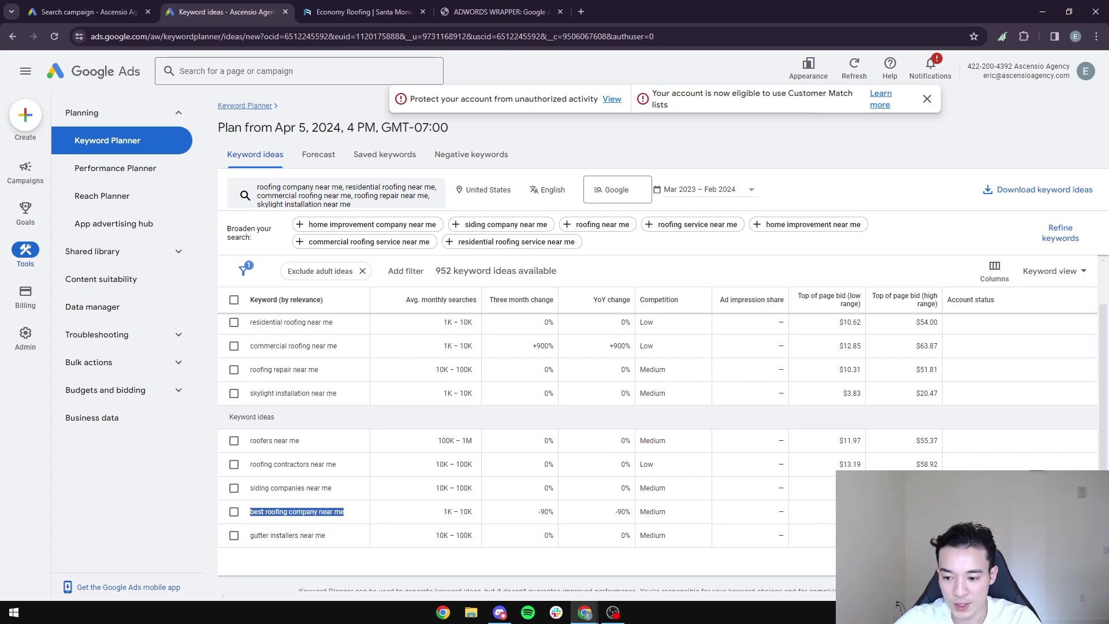
drag(335, 535, 242, 536)
key(ctrl+c)
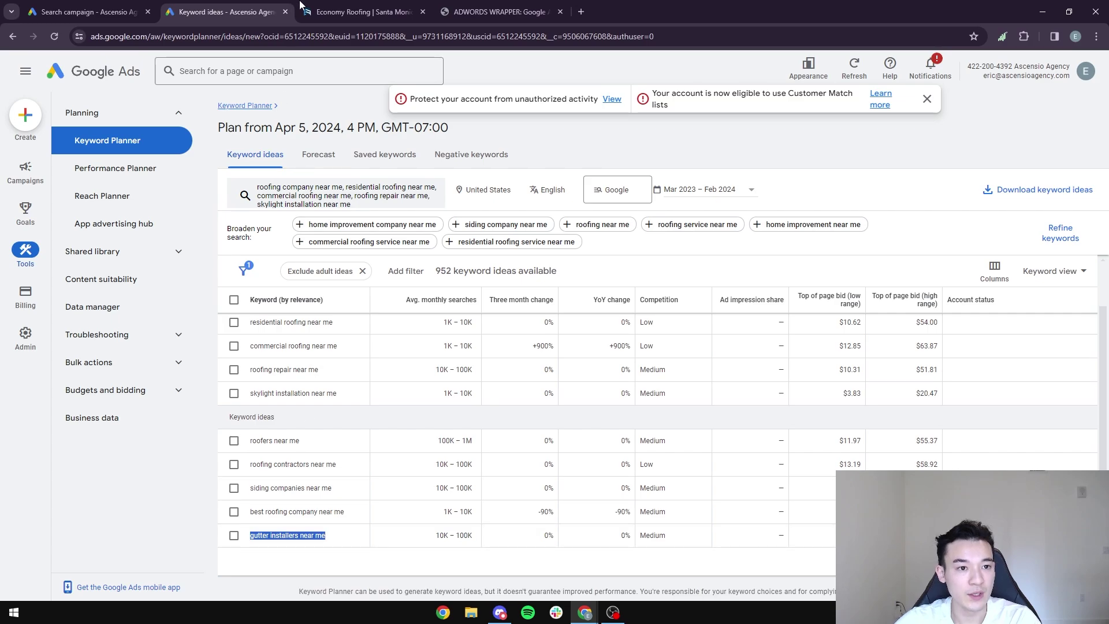
click(492, 11)
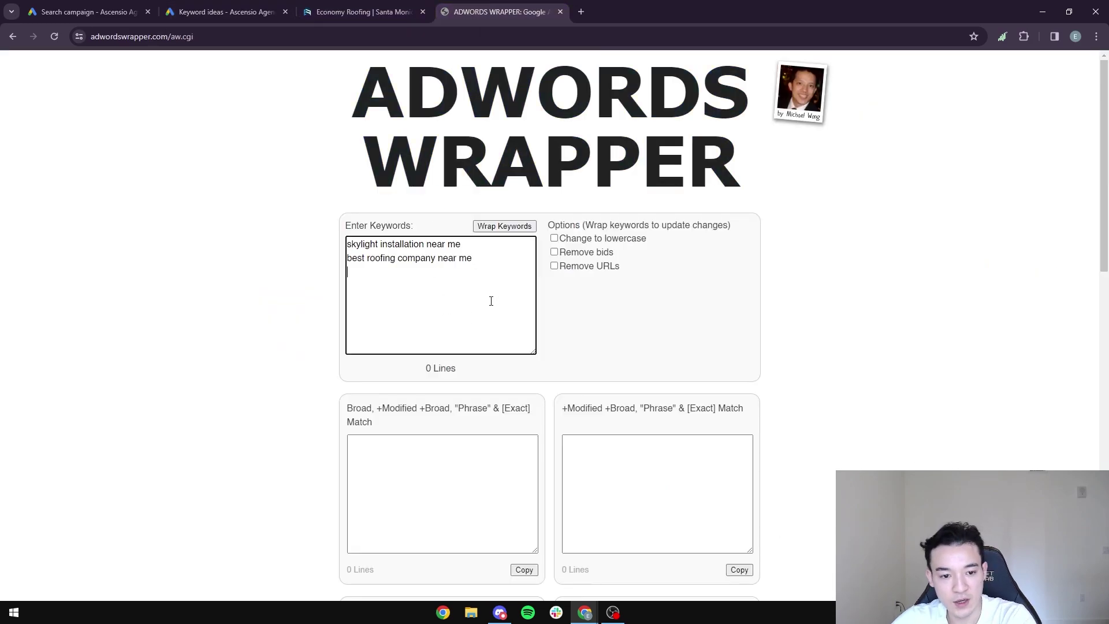
key(ctrl+v)
Find "best roofers near me" further down the Keyword Planner ideas and copy it into the AdWords Wrapper list
click(231, 12)
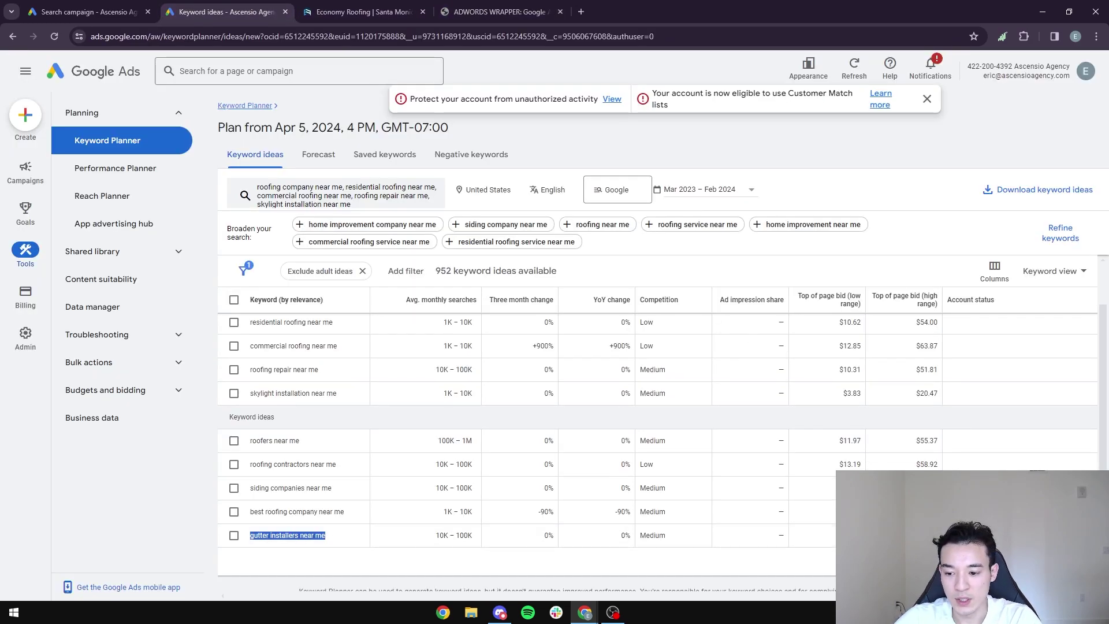
scroll(315, 459, down, 5)
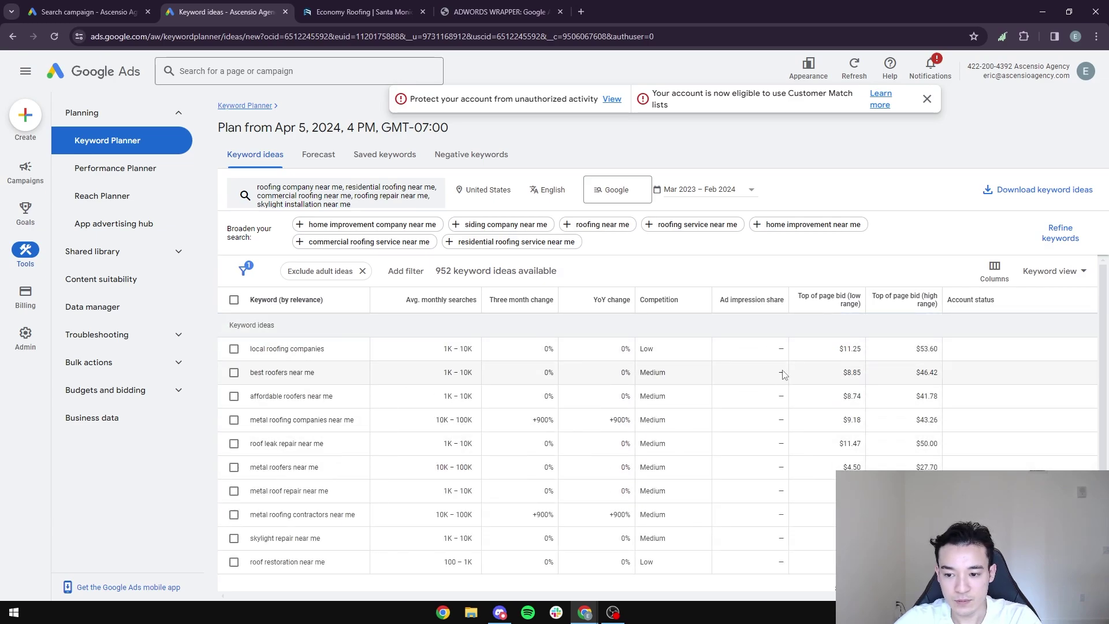
drag(329, 379, 243, 378)
key(ctrl+c)
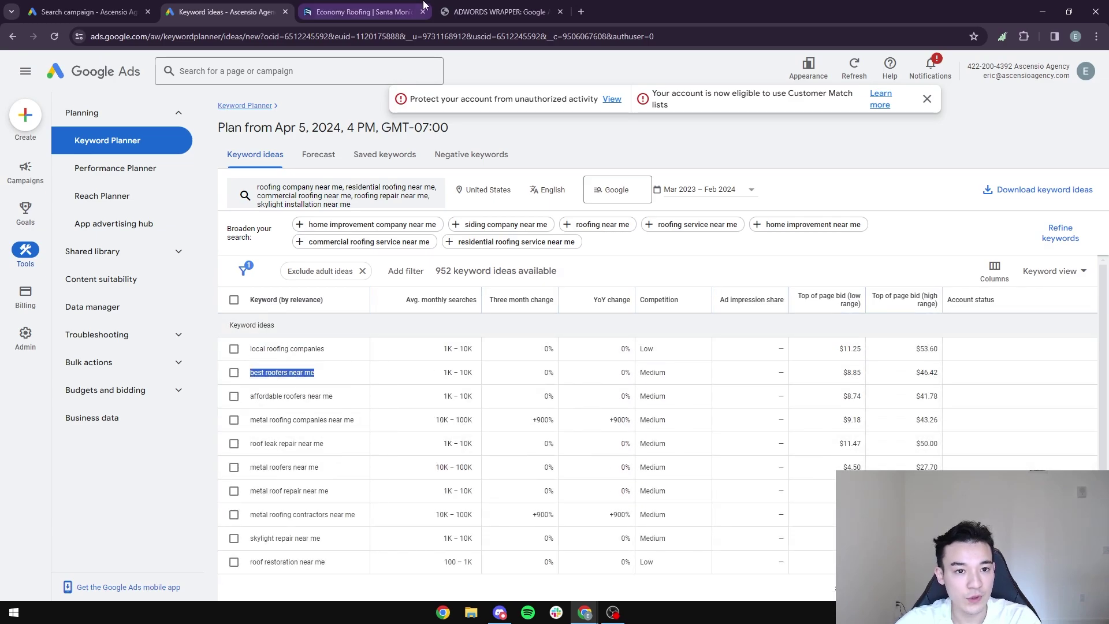
click(499, 12)
key(ctrl+v)
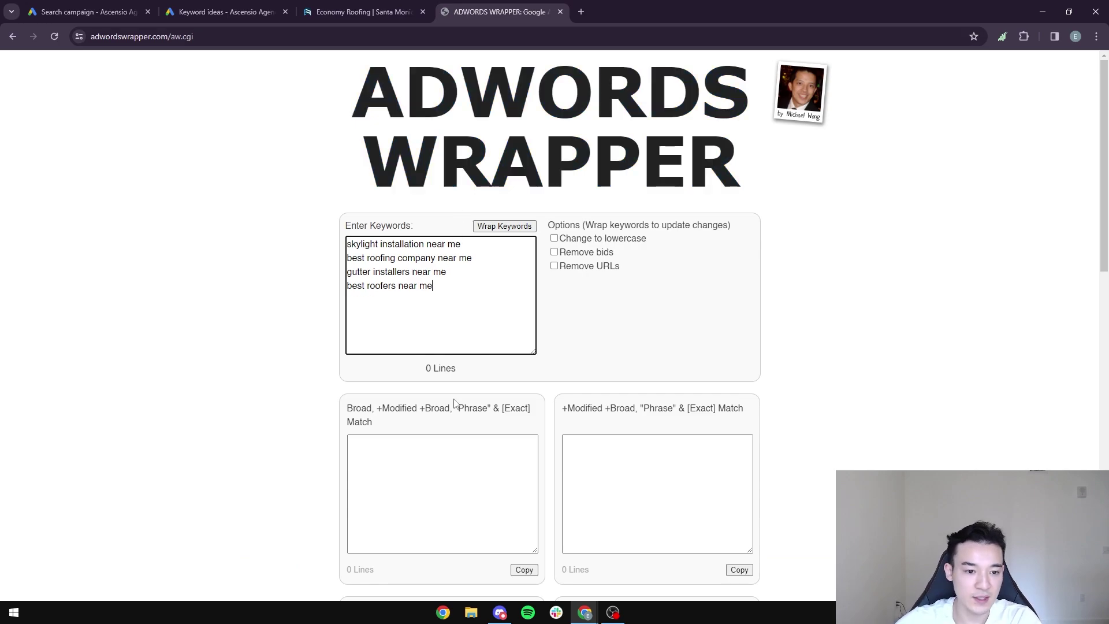
Copy the keyword idea "affordable roofers near me" into the AdWords Wrapper list and return to the Keyword Planner ideas
click(222, 11)
drag(326, 350, 247, 354)
drag(334, 398, 252, 402)
key(ctrl+c)
click(363, 12)
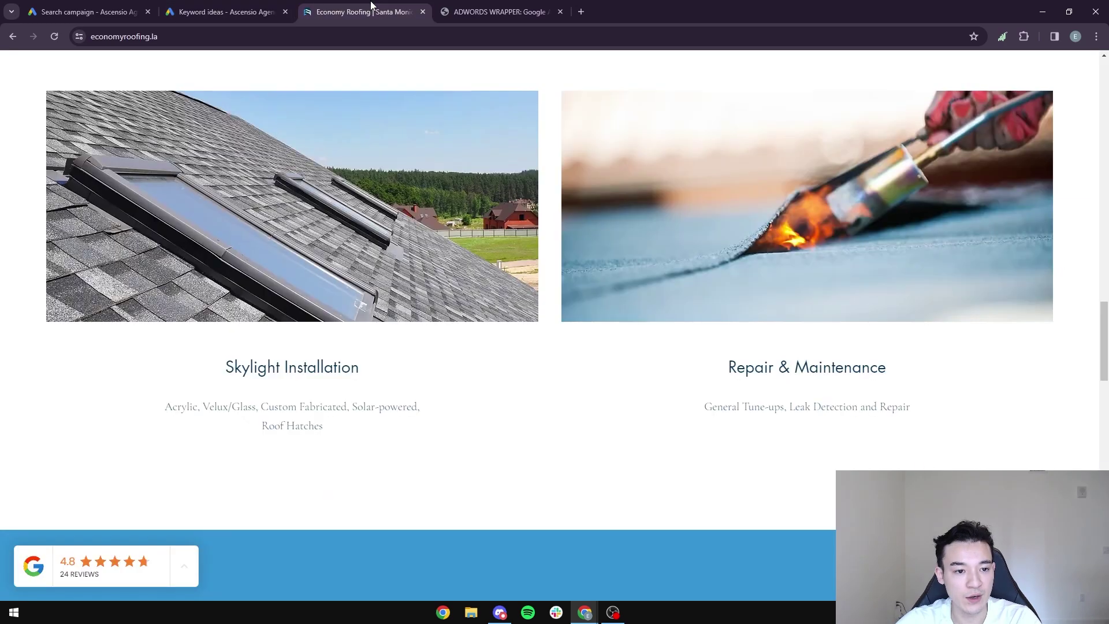
click(498, 12)
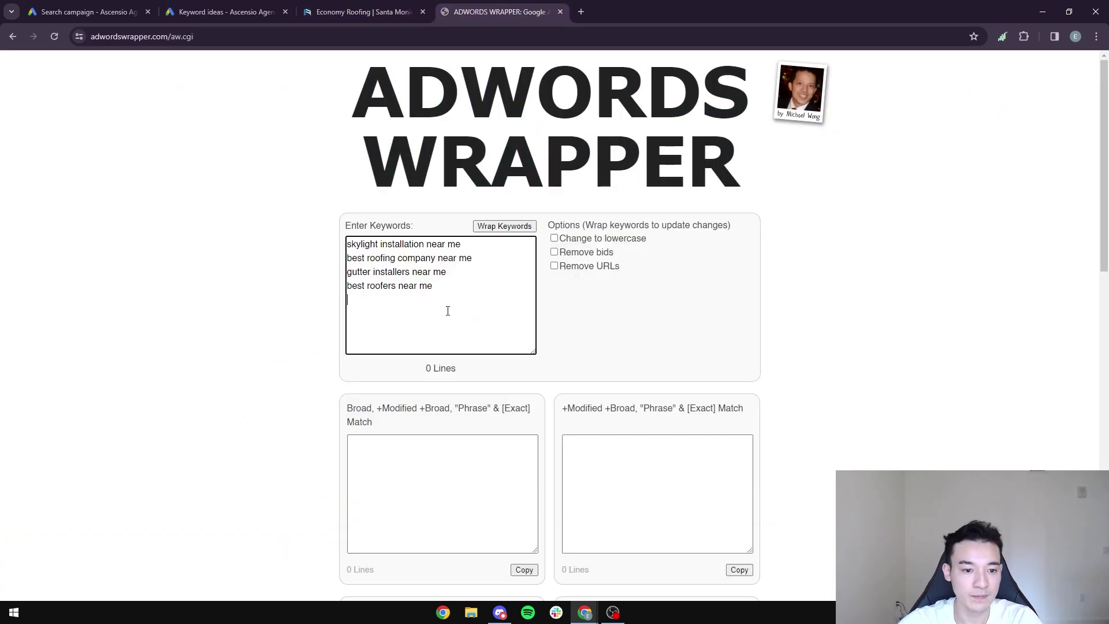
key(ctrl+v)
click(225, 11)
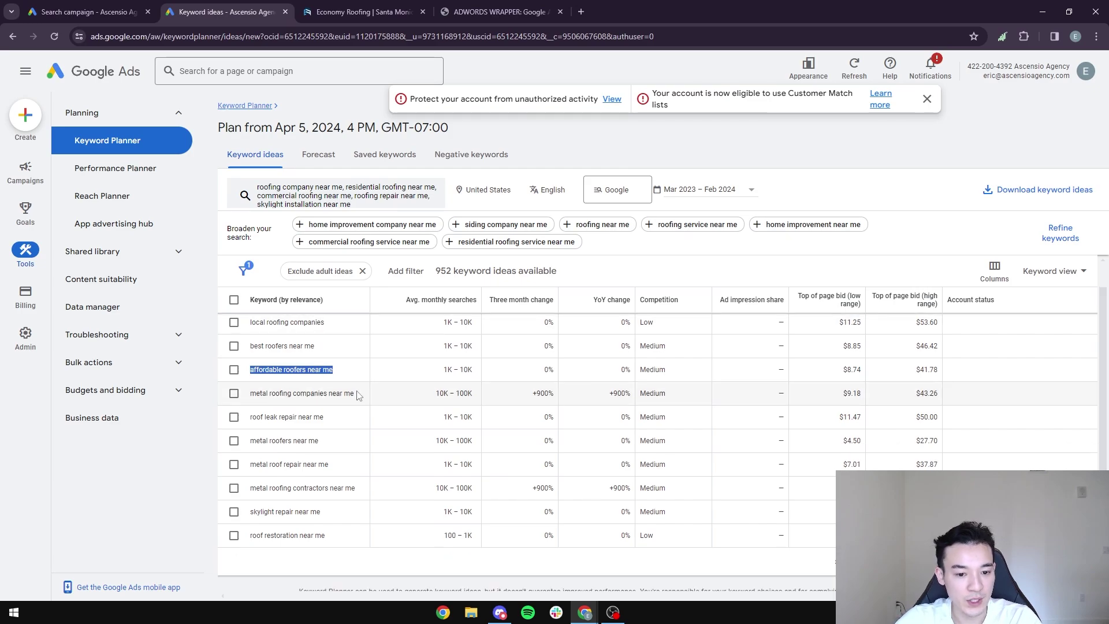
Copy the keyword idea "metal roofing companies near me" from Keyword Planner into the AdWords Wrapper keyword list
drag(356, 394, 248, 395)
key(ctrl+c)
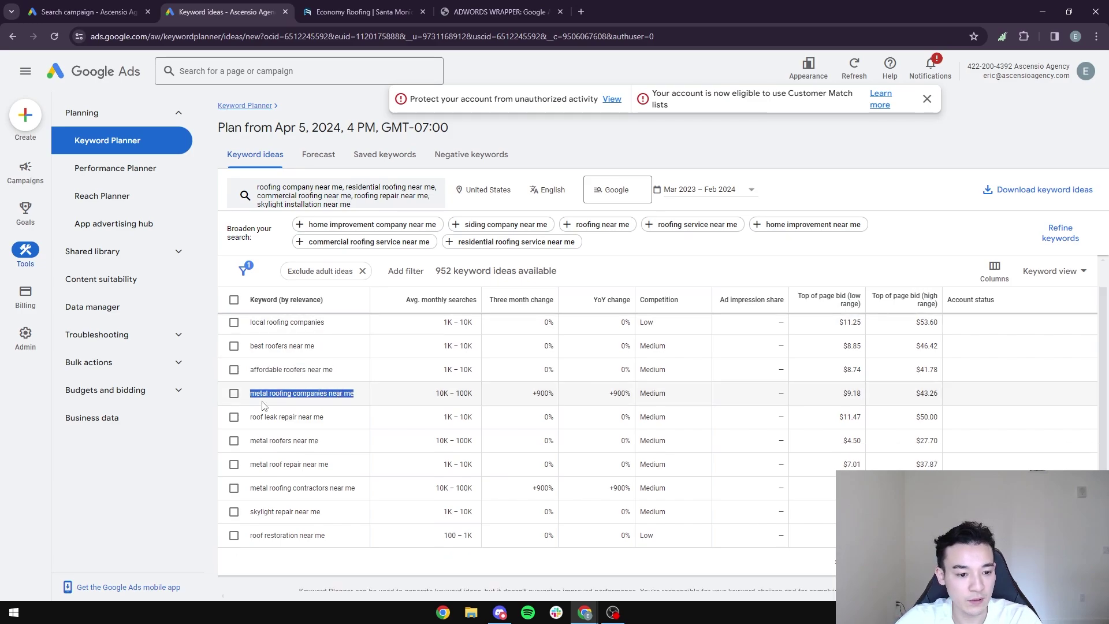
click(472, 9)
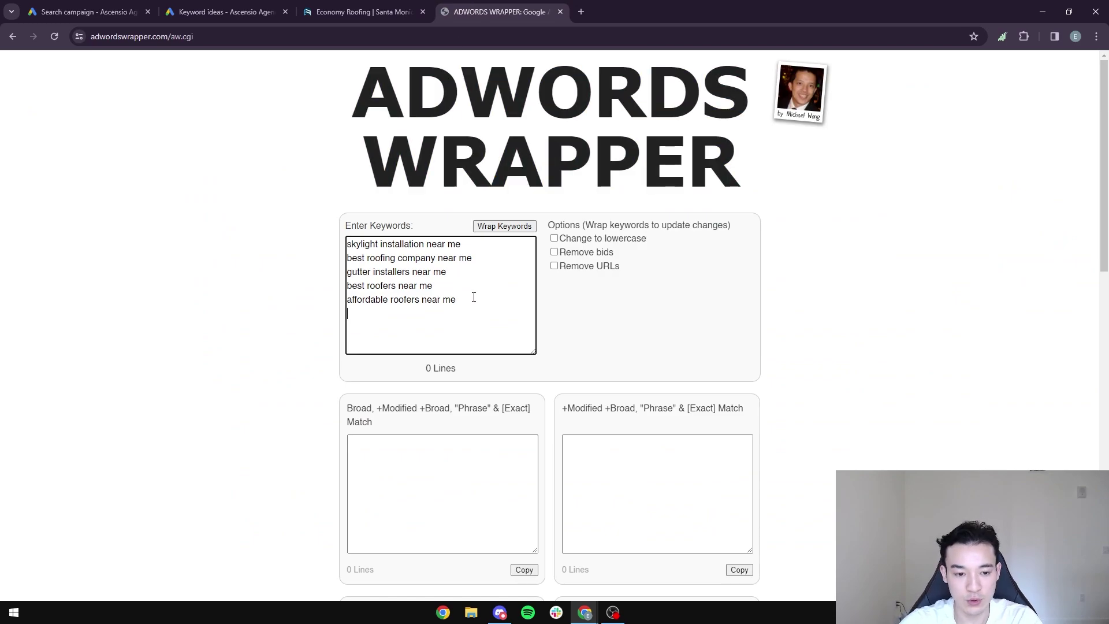
key(ctrl+v)
click(225, 12)
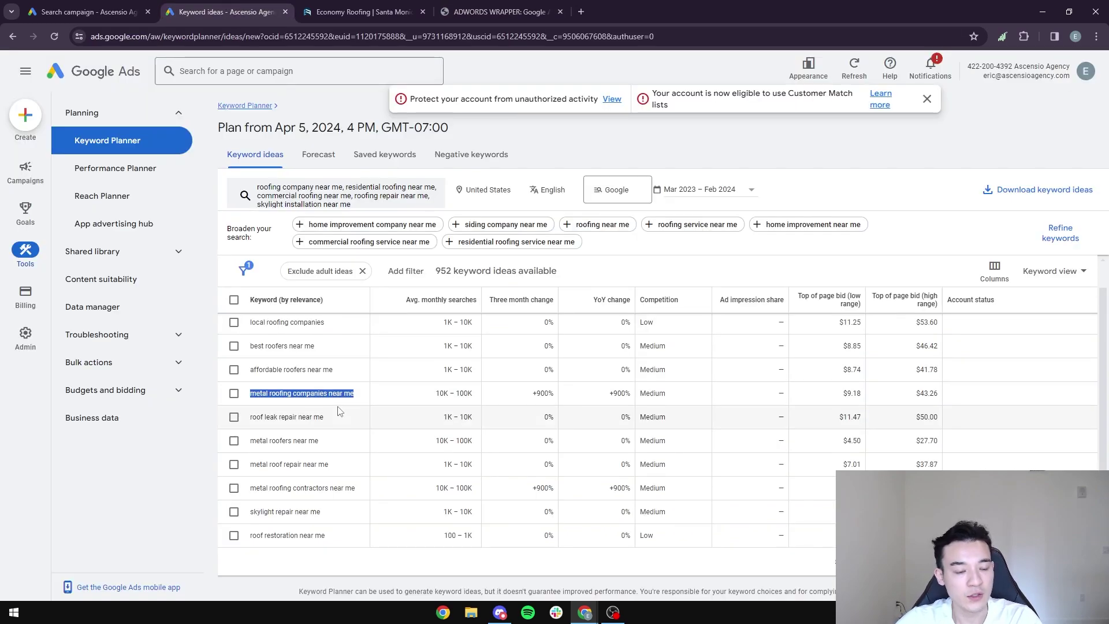
click(500, 12)
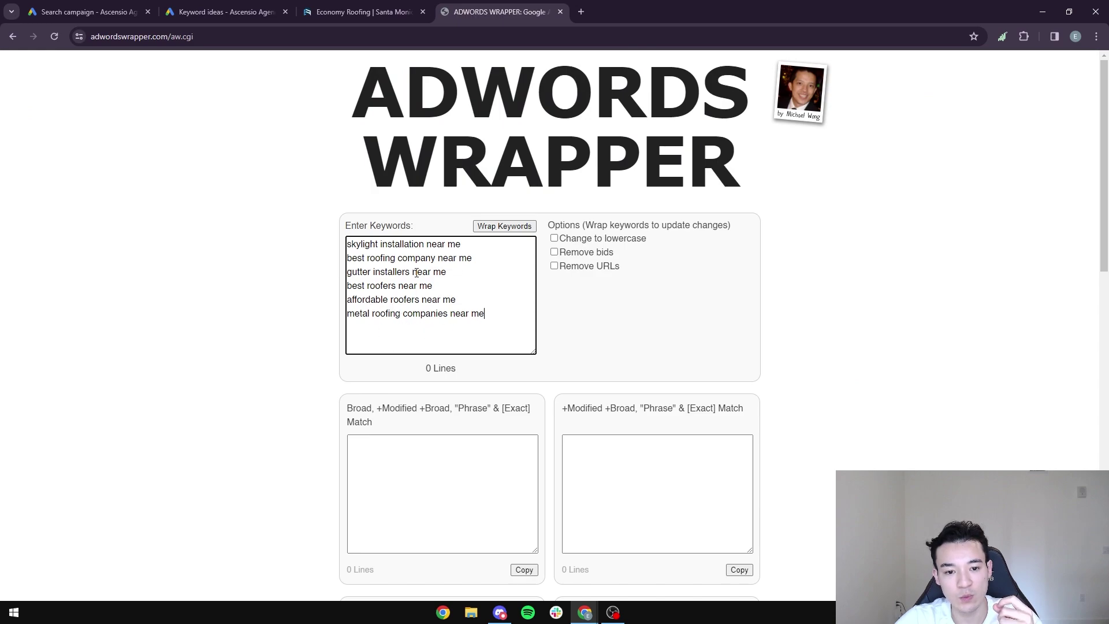
scroll(626, 483, down, 3)
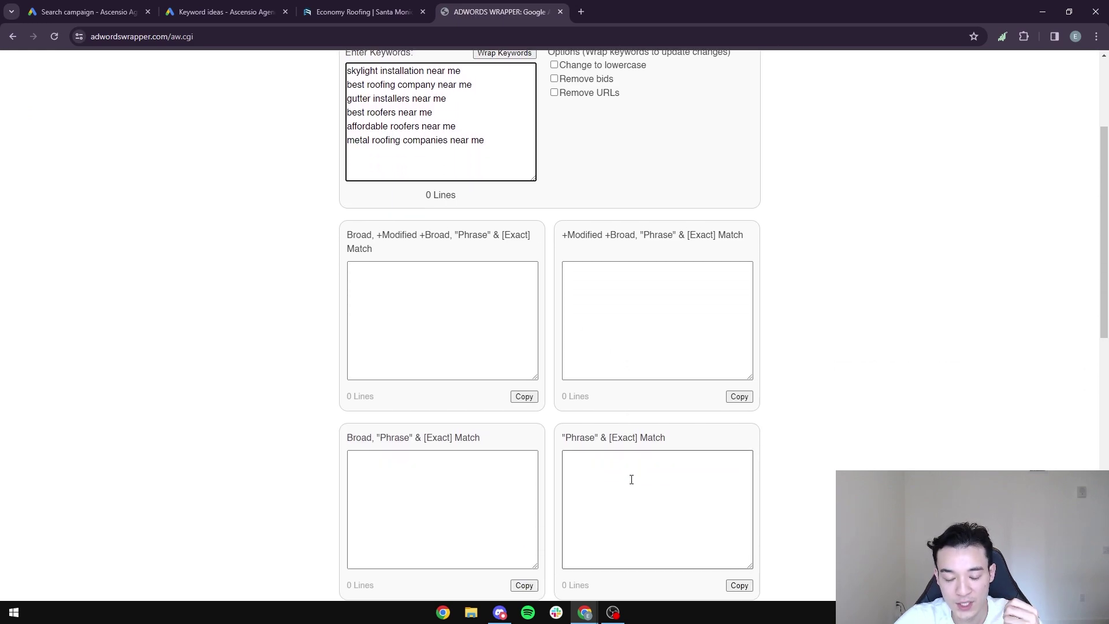
scroll(636, 473, up, 3)
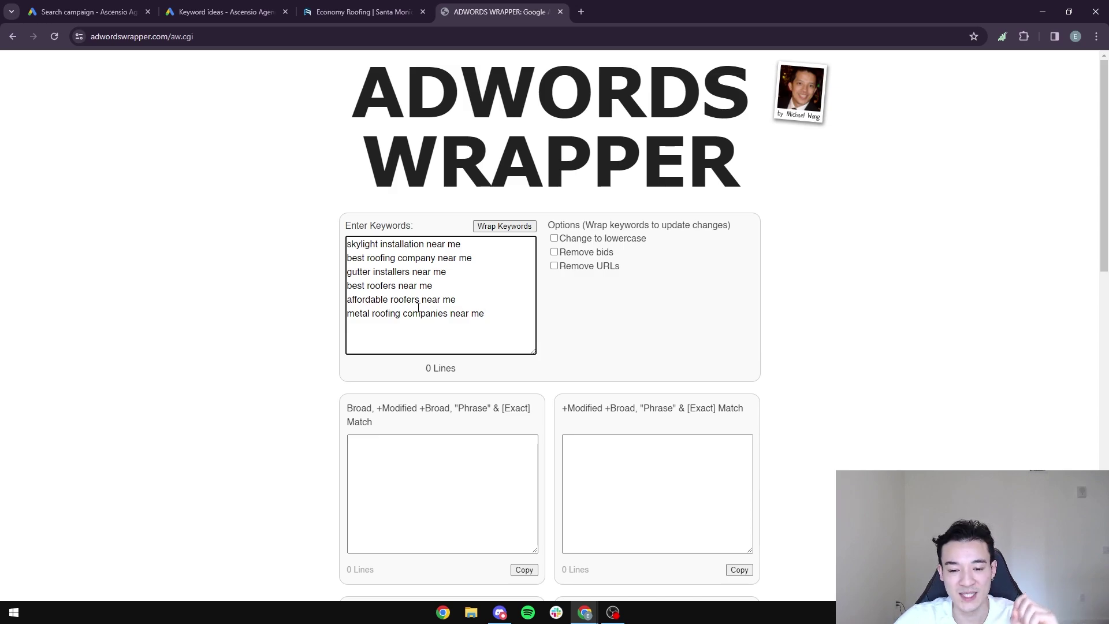
scroll(433, 340, down, 5)
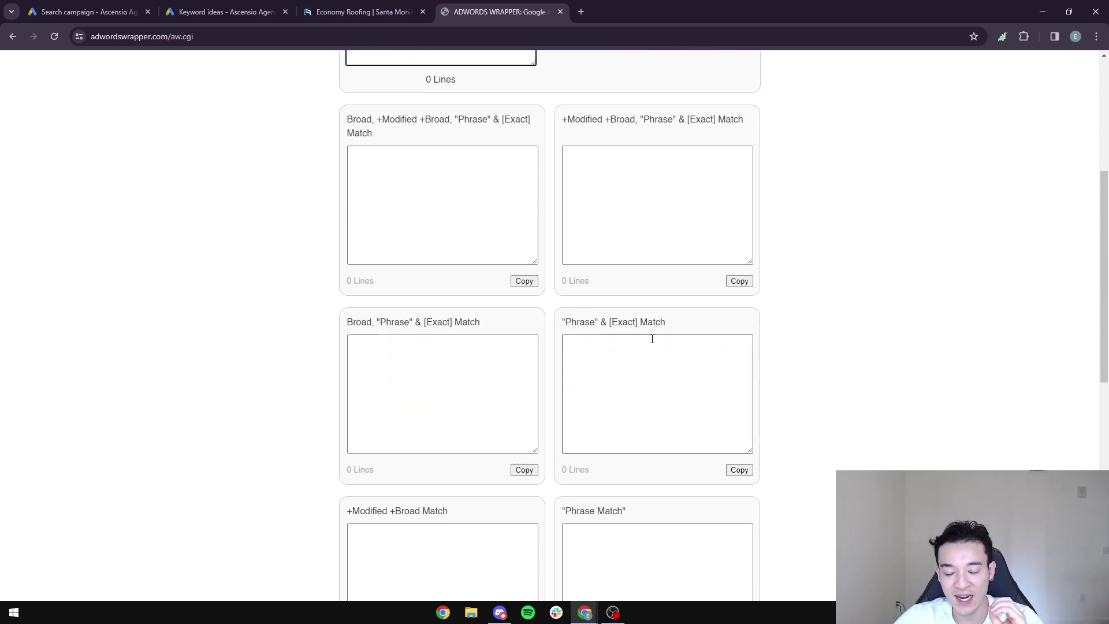
Copy the keyword idea "roof leak repair near me" from Keyword Planner onto a new line in the AdWords Wrapper list
click(223, 9)
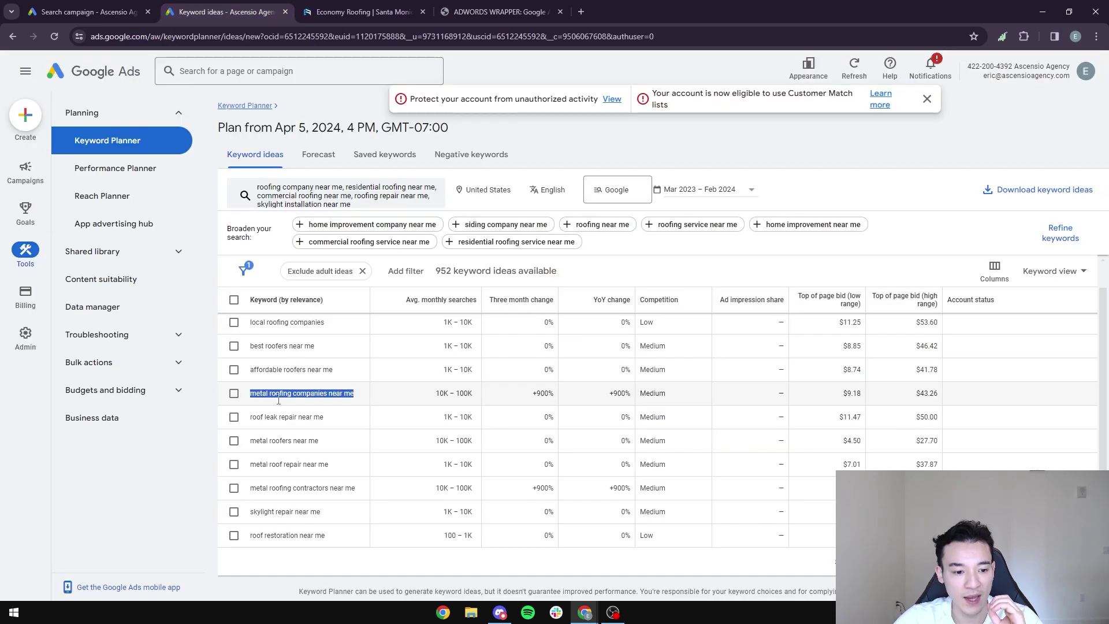
drag(339, 426, 252, 414)
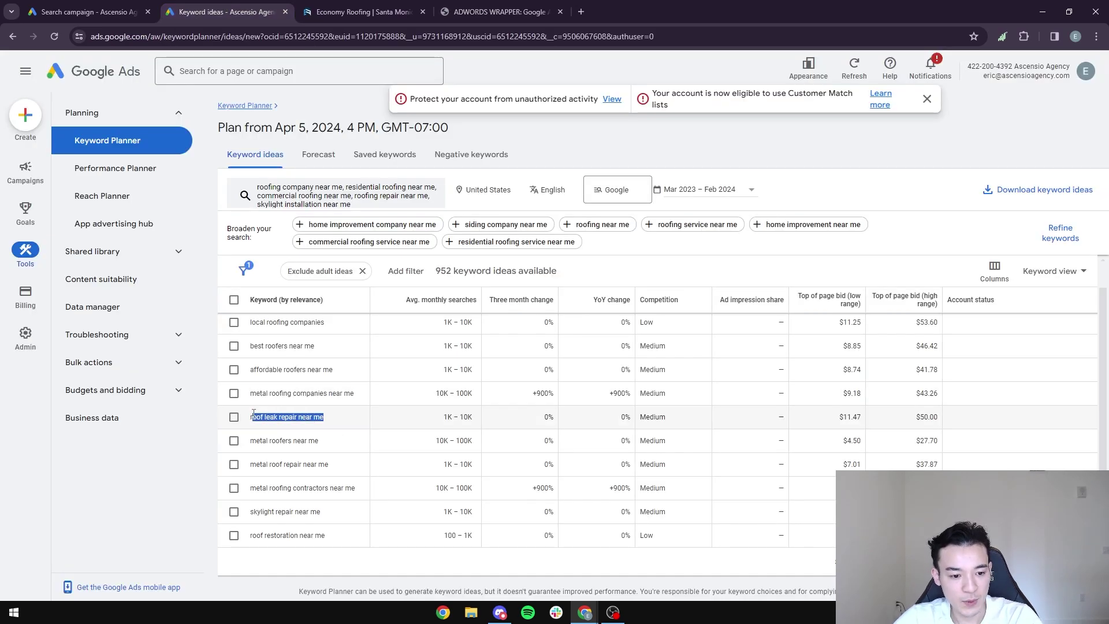
drag(337, 423, 258, 417)
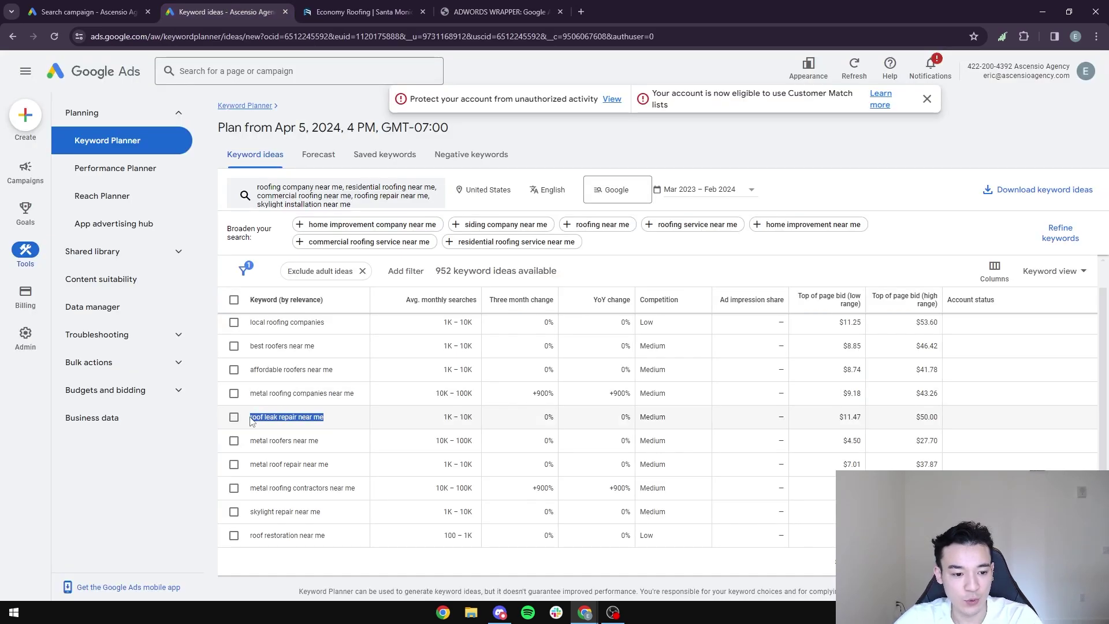
click(498, 12)
scroll(468, 370, up, 5)
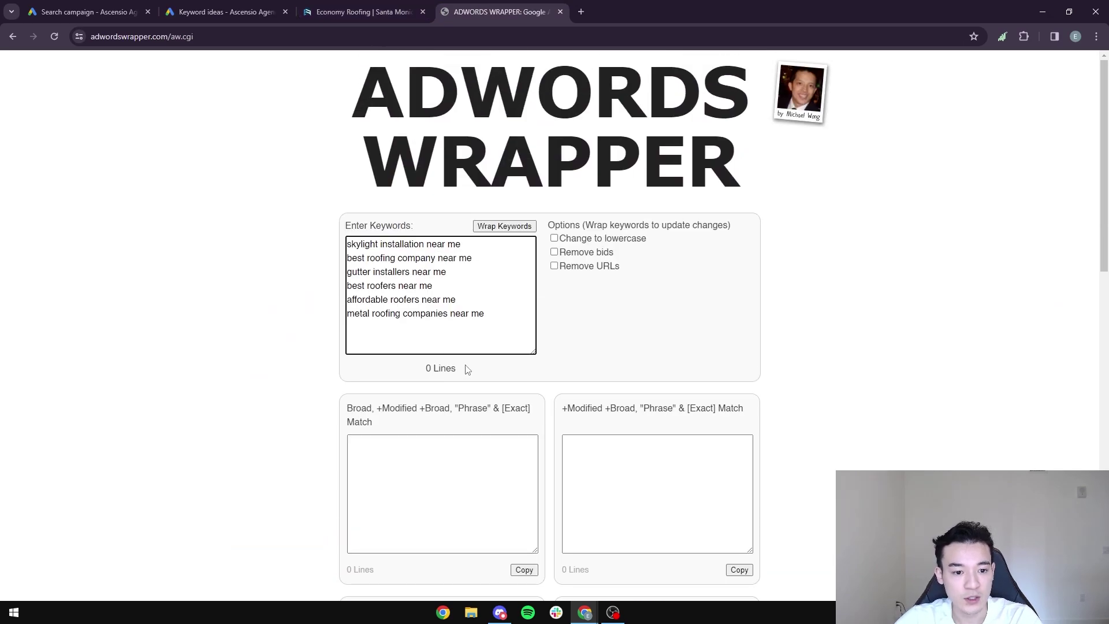
text(roof leak repair near me)
Copy the keyword idea "roof restoration near me" from Keyword Planner onto a new line in the AdWords Wrapper list
click(225, 12)
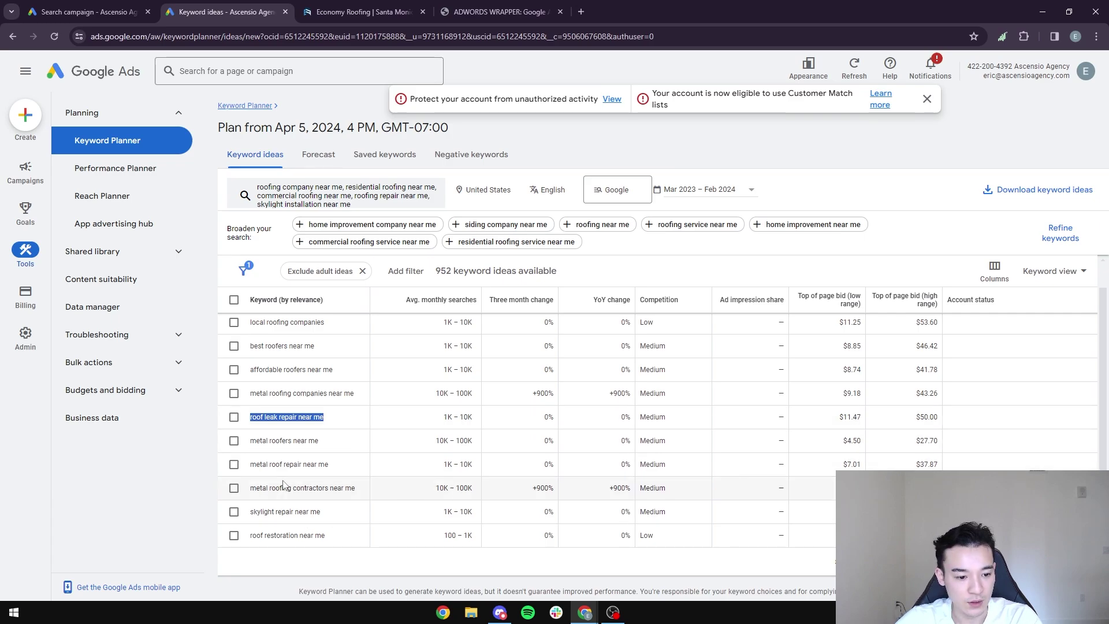
drag(340, 538, 250, 537)
key(ctrl+c)
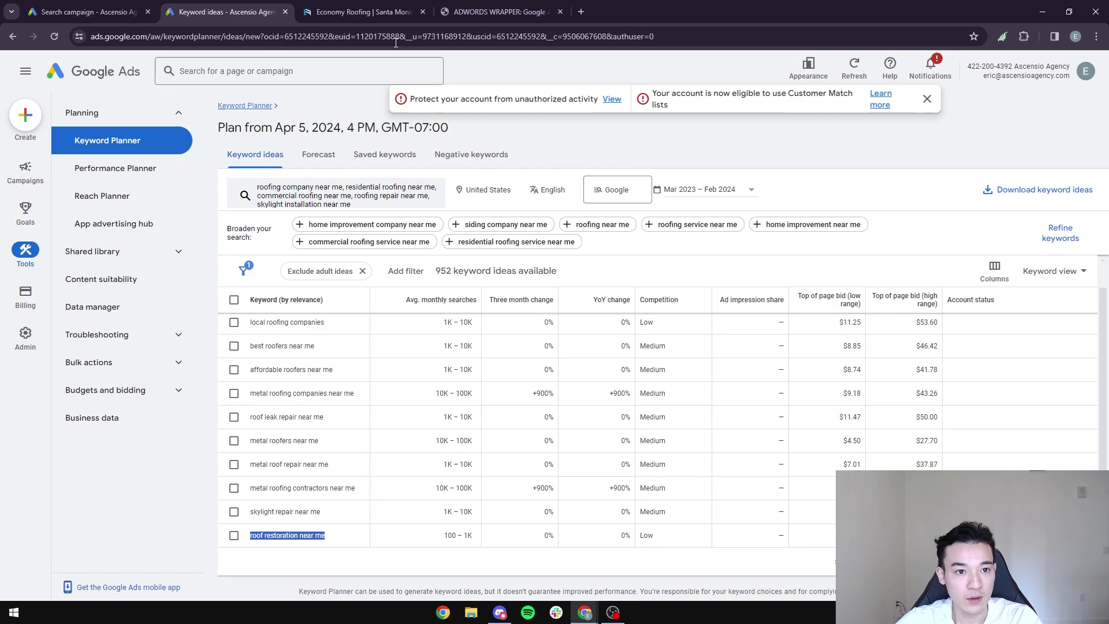
click(499, 12)
key(ctrl+v)
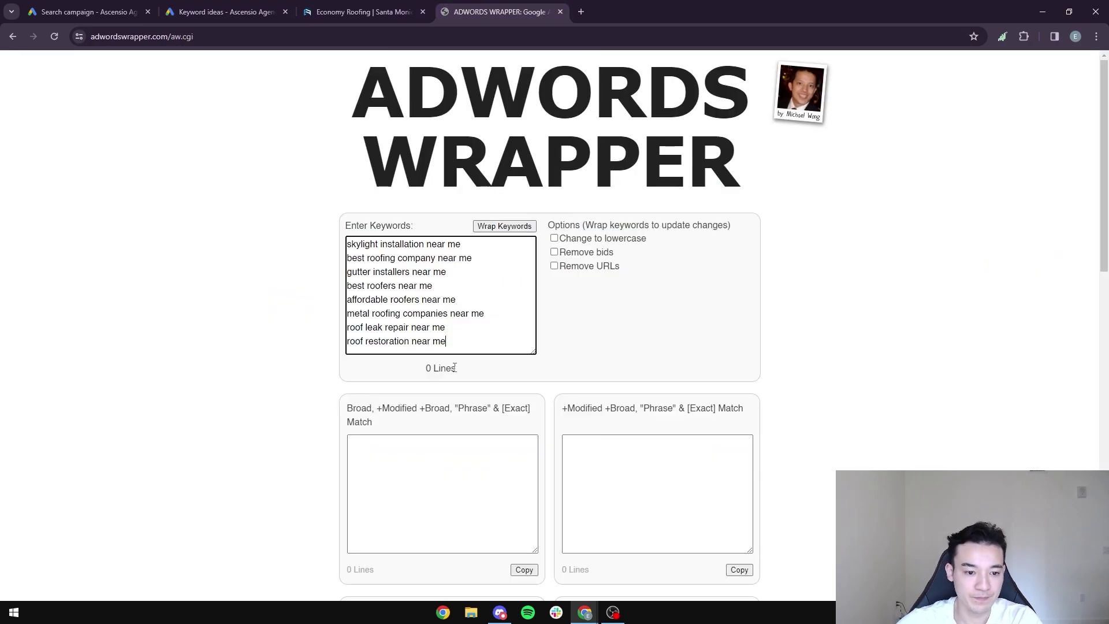
Copy "metal roofers near me" from Keyword Planner onto a new line in the AdWords Wrapper list and wrap all the keywords
click(225, 11)
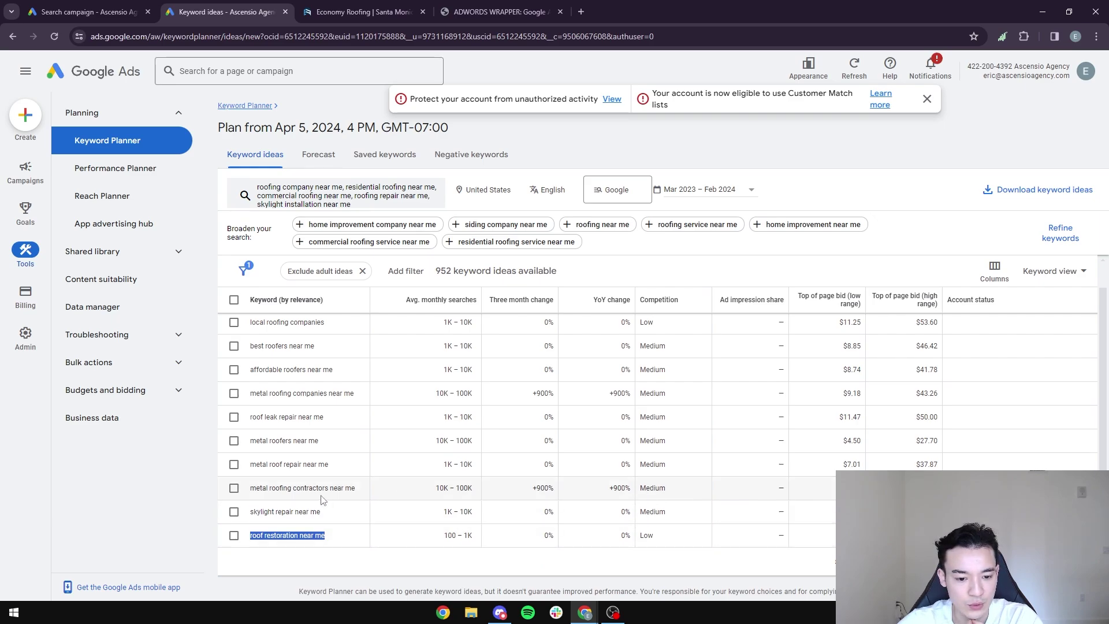
drag(355, 489, 254, 489)
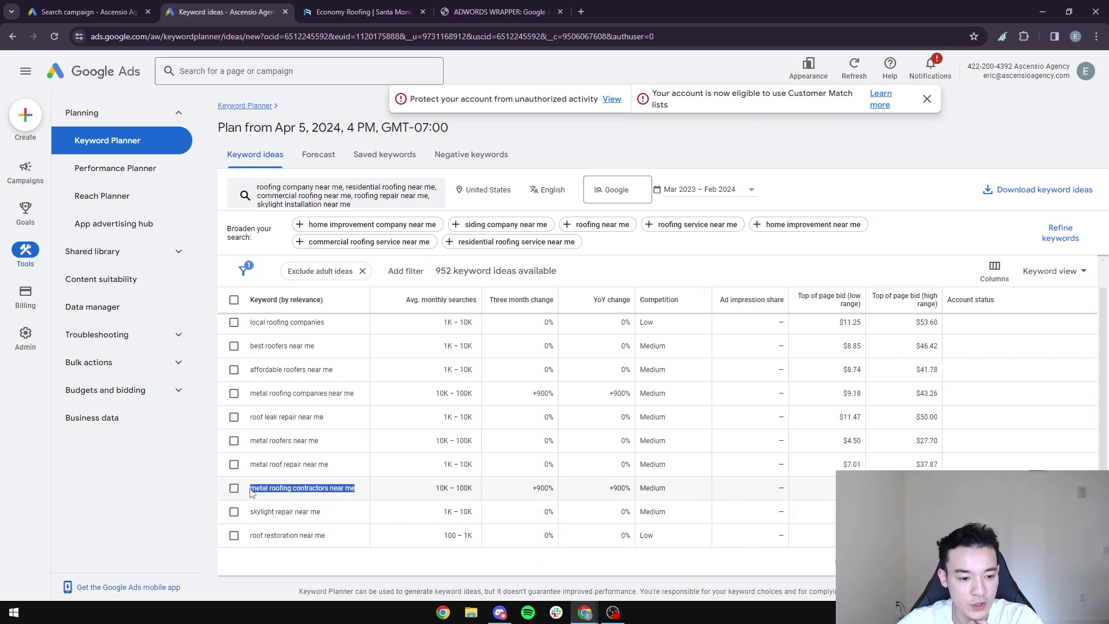
drag(328, 442, 253, 450)
key(ctrl+c)
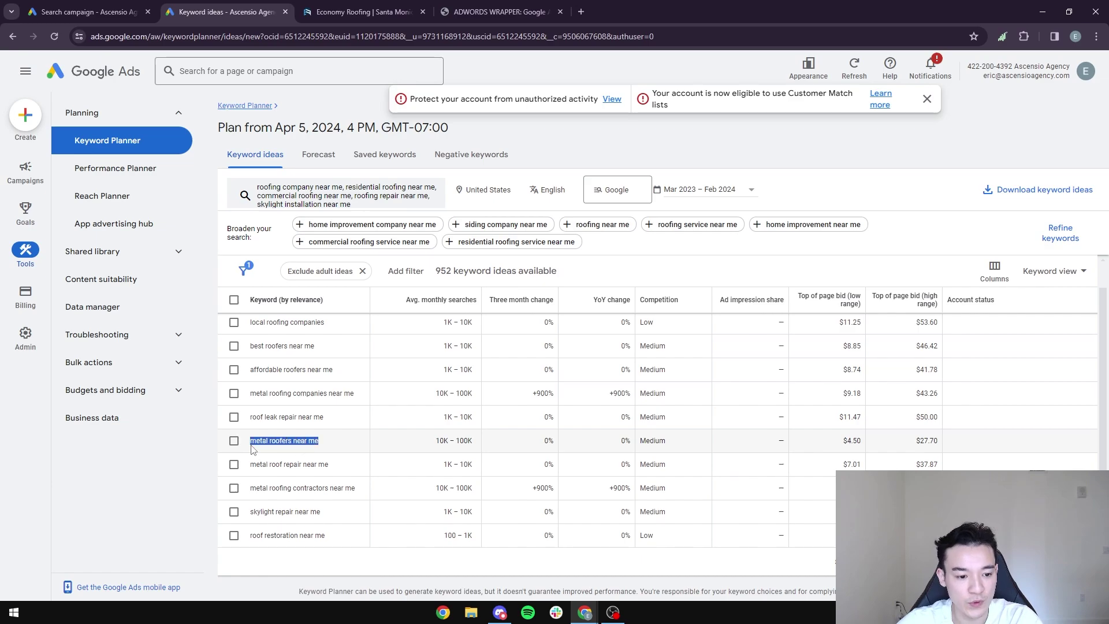
click(473, 11)
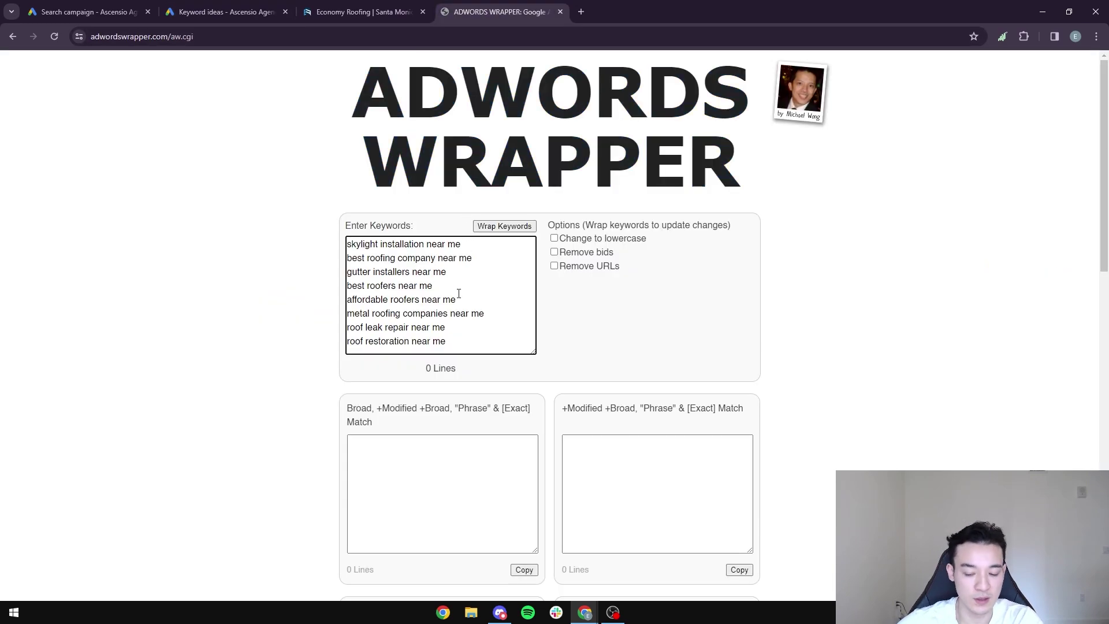
key(Return)
key(ctrl+v)
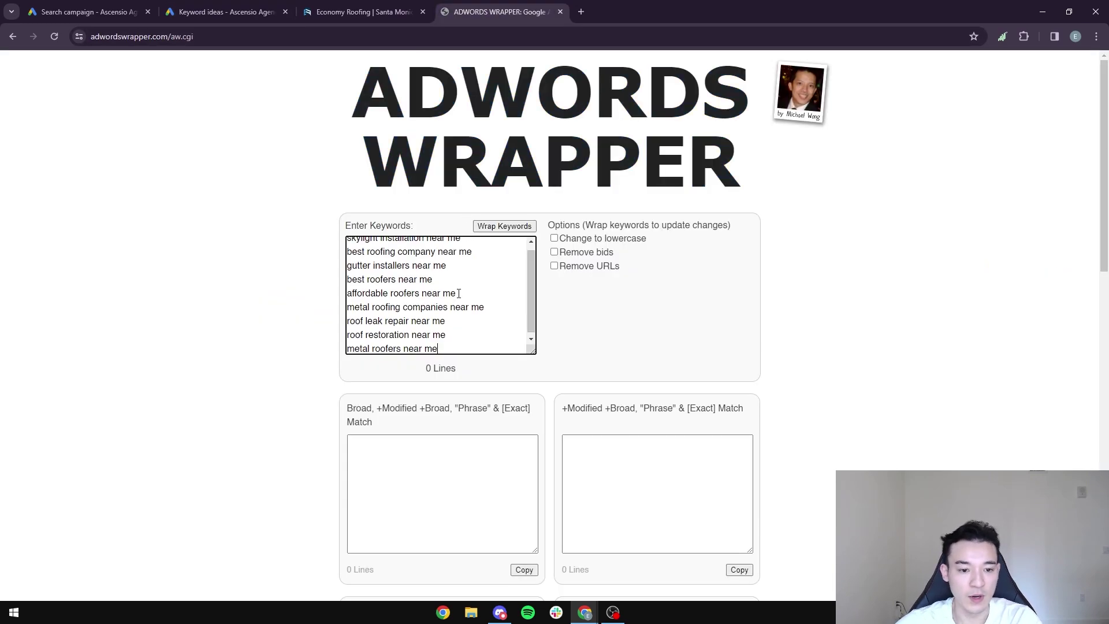
click(503, 231)
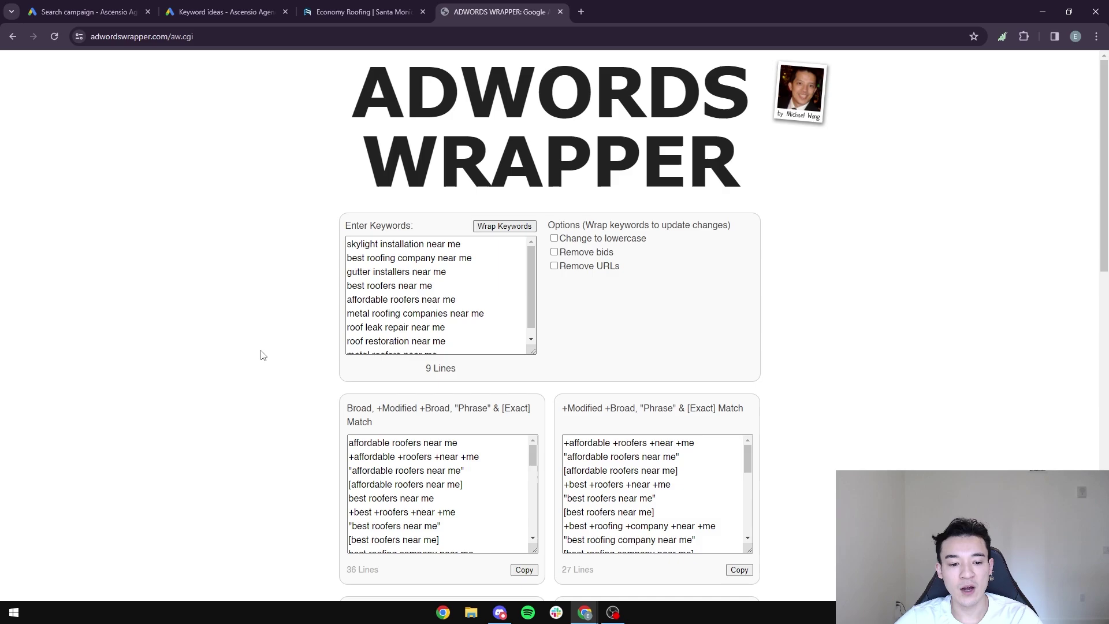
Switch to the Google Ads campaign draft and delete all suggested keywords from Ad group 1's keyword field
click(228, 11)
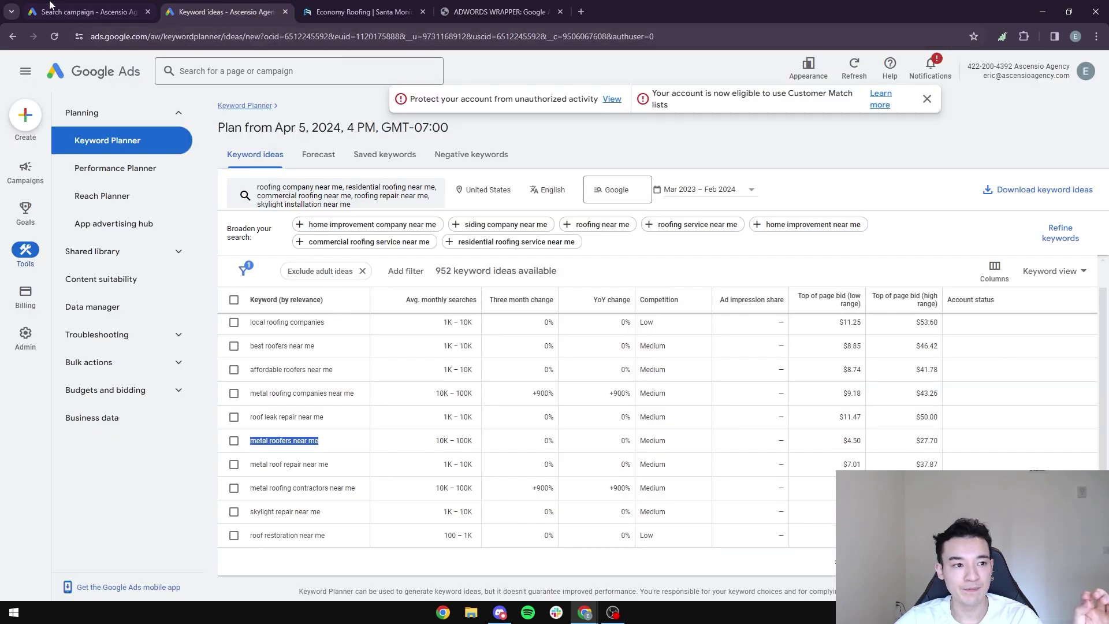
key(ctrl+Page_Up)
drag(266, 503, 146, 410)
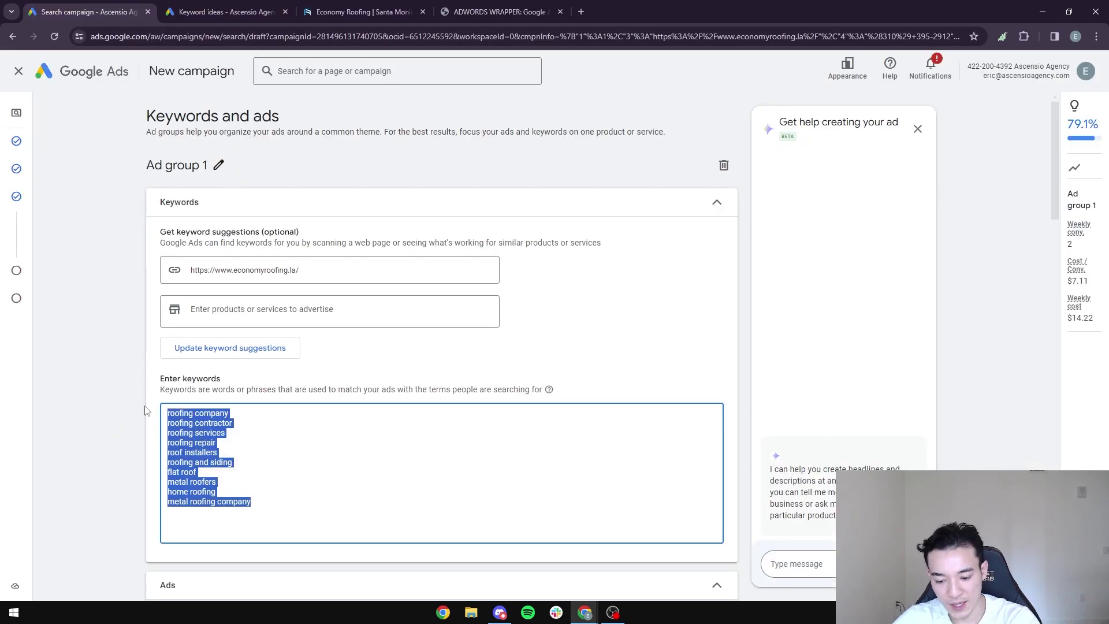
key(BackSpace)
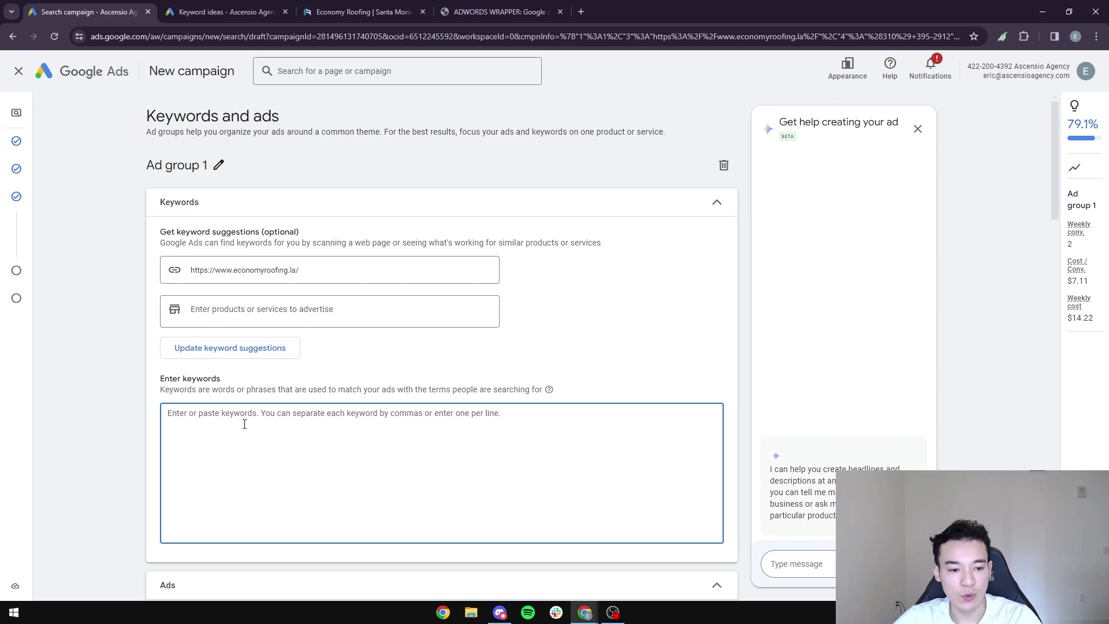
scroll(165, 433, down, 2)
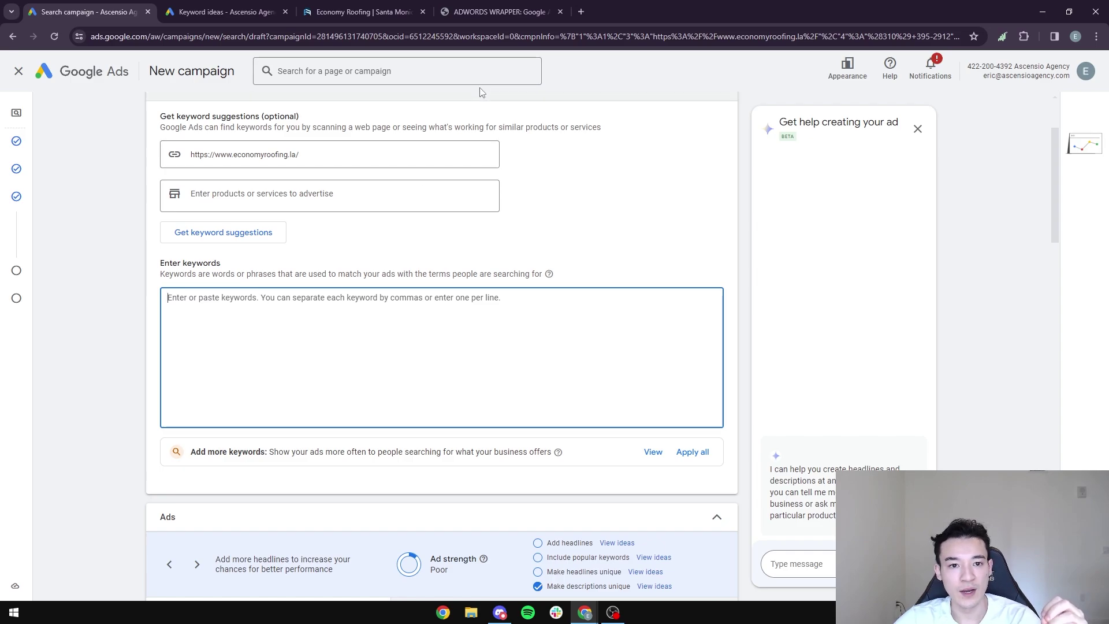
In AdWords Wrapper, copy the complete "Phrase" & [Exact] Match keyword output
click(508, 11)
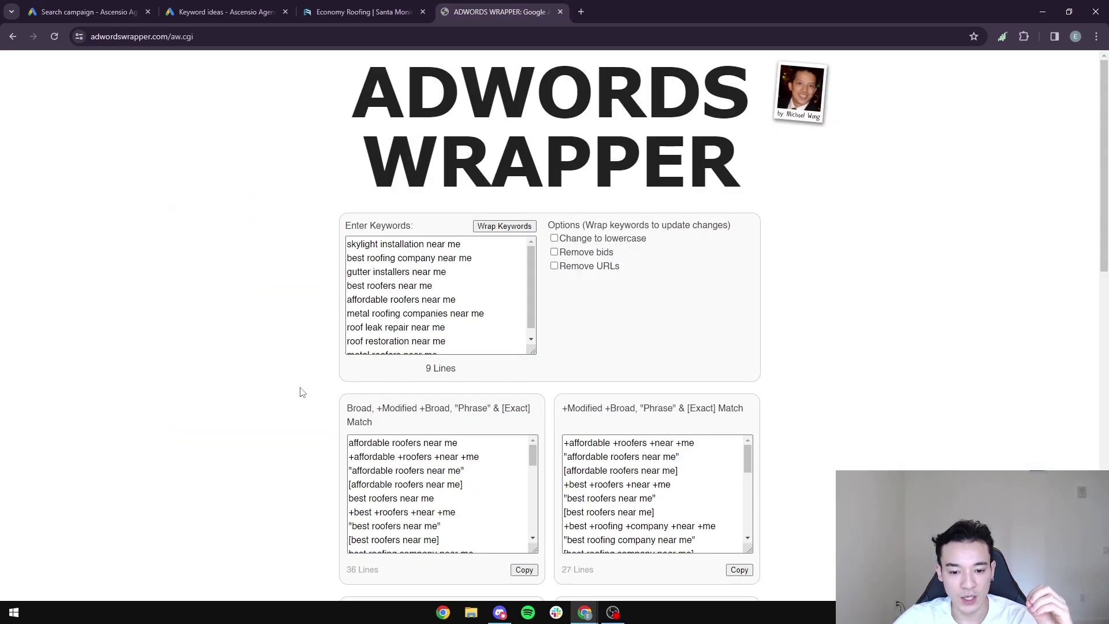
scroll(301, 392, down, 5)
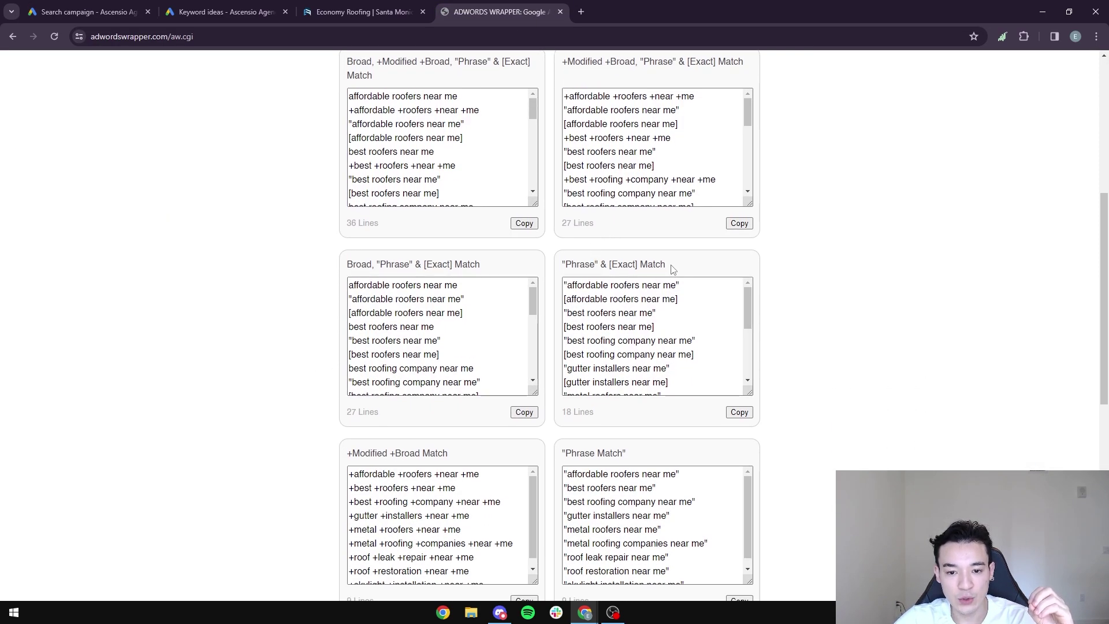
drag(672, 269, 561, 266)
click(670, 269)
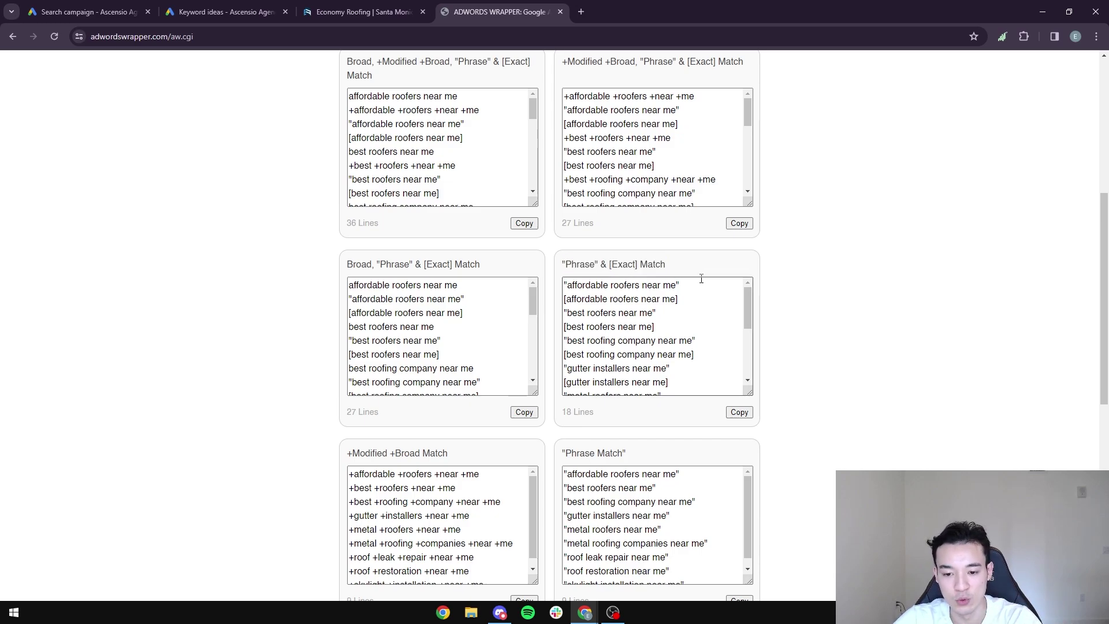
click(739, 412)
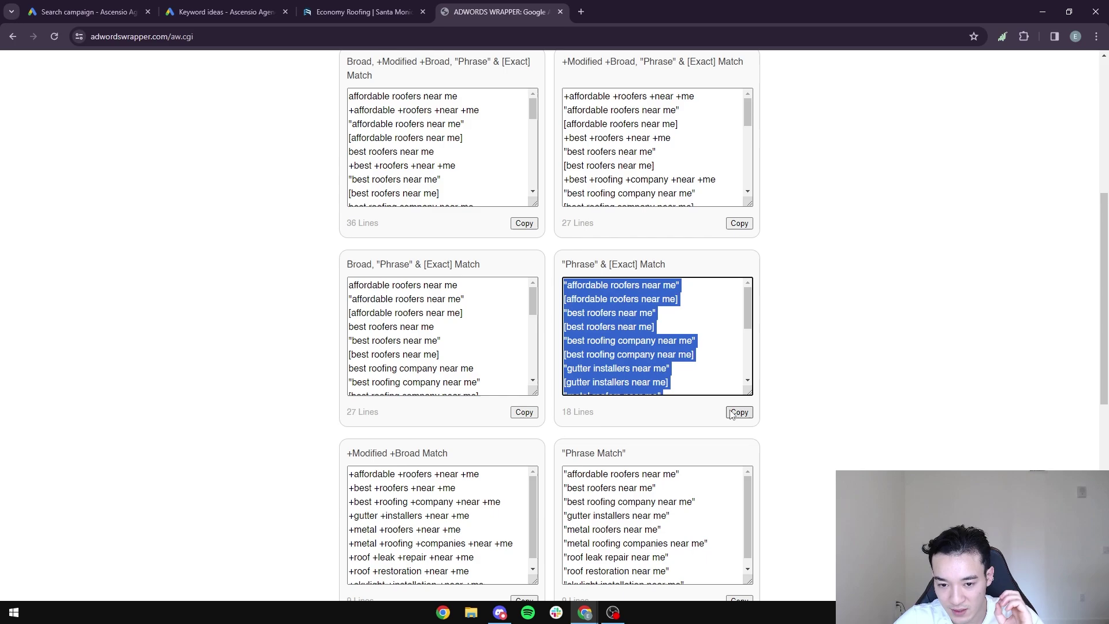
right_click(611, 319)
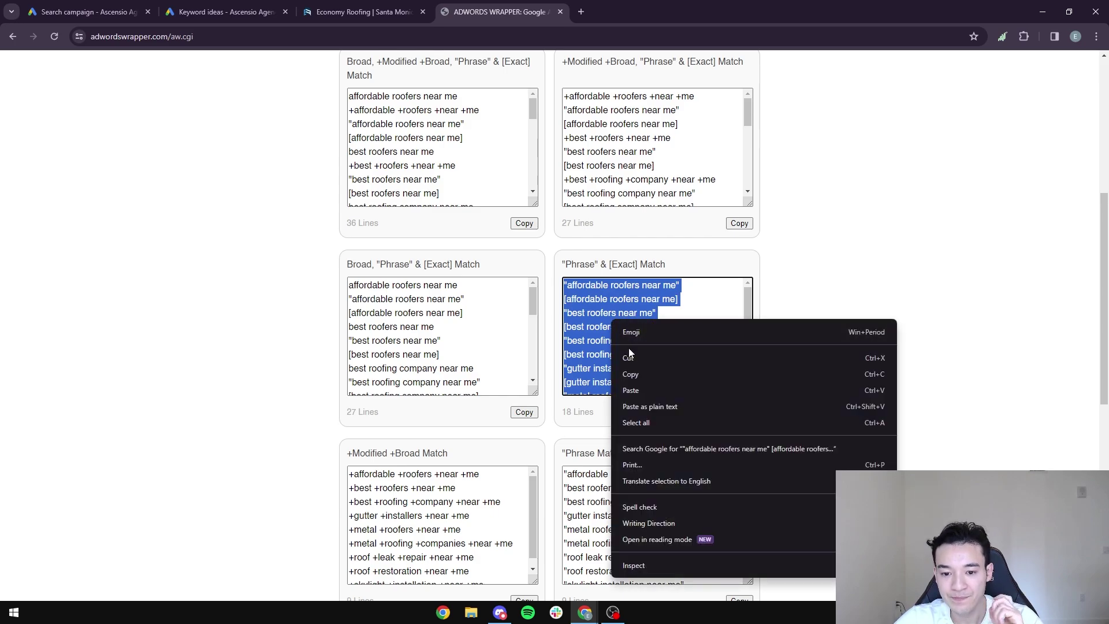
click(665, 374)
Paste the copied phrase and exact match keywords into Ad group 1's keyword field in the Google Ads campaign draft
click(90, 12)
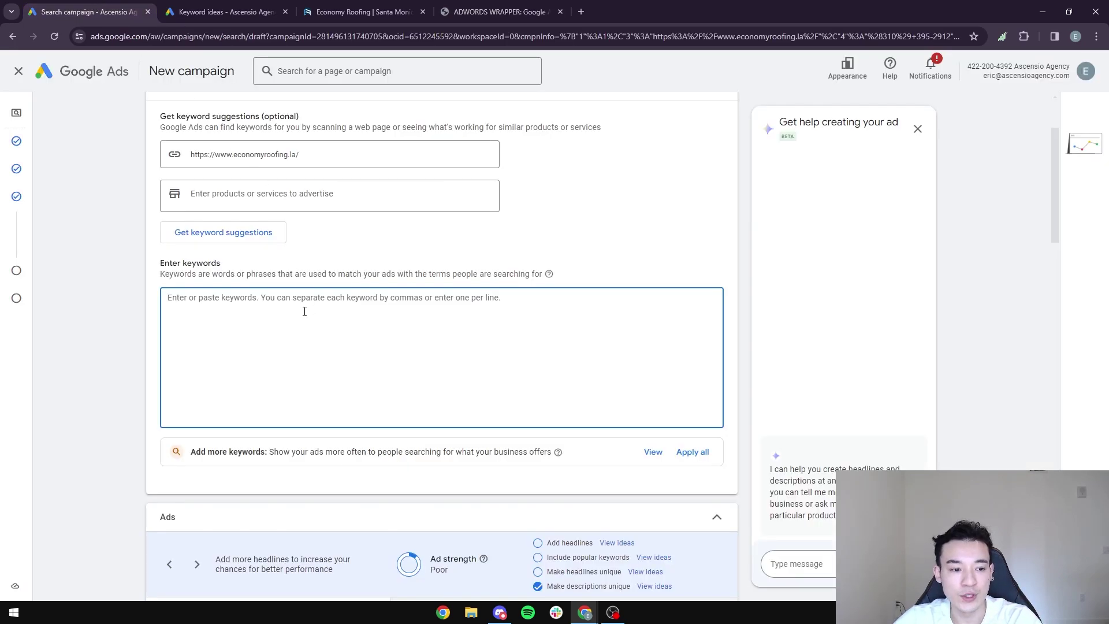
key(ctrl+v)
scroll(129, 374, down, 2)
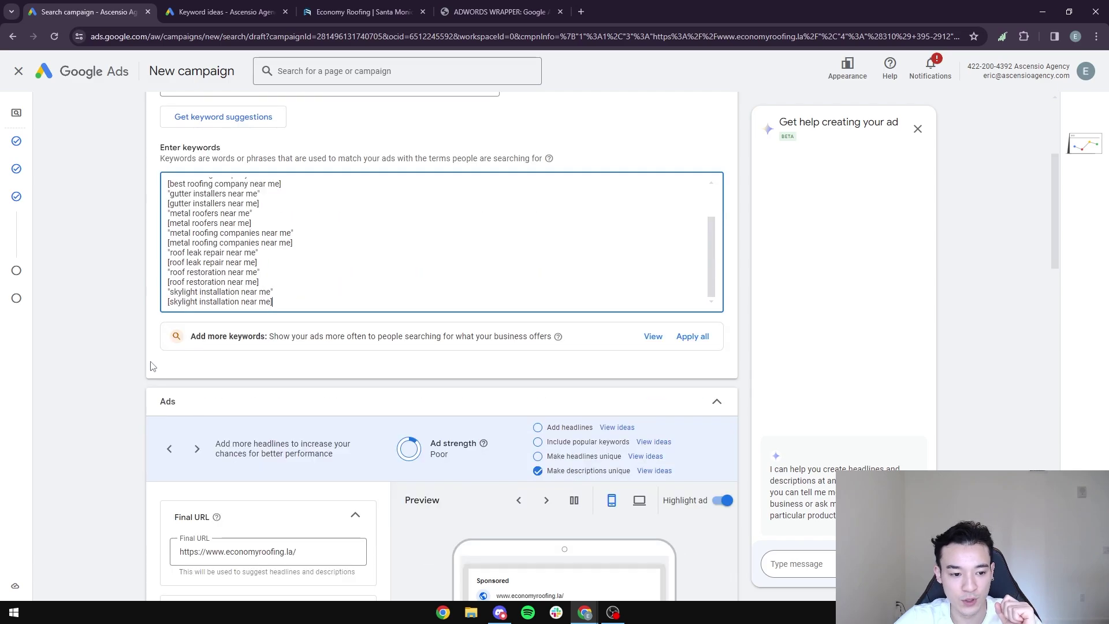
scroll(128, 374, down, 1)
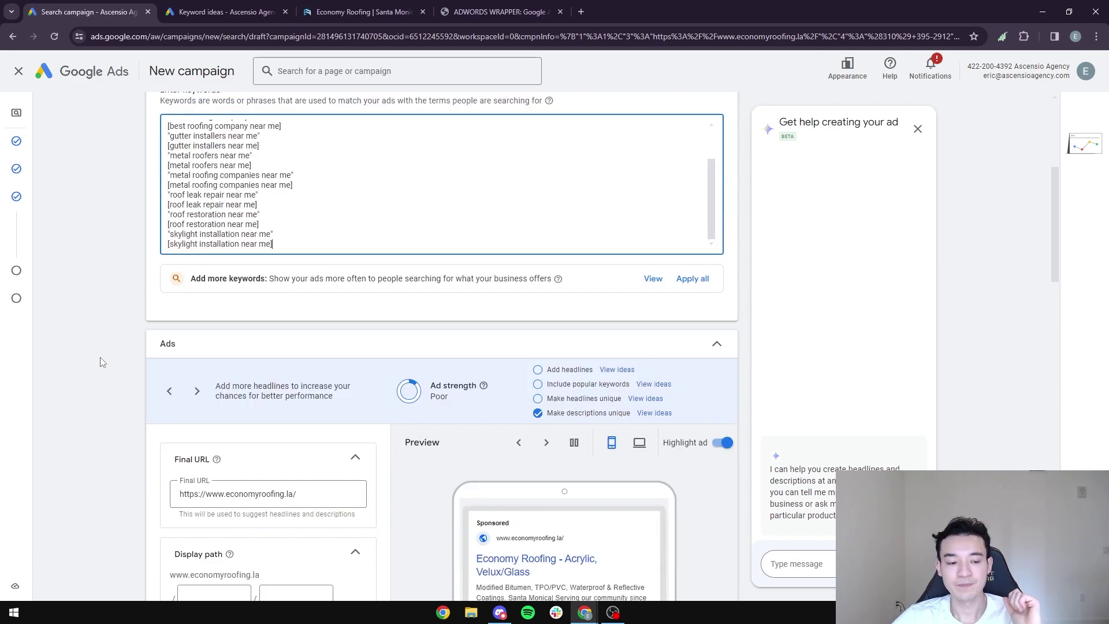
scroll(131, 317, up, 2)
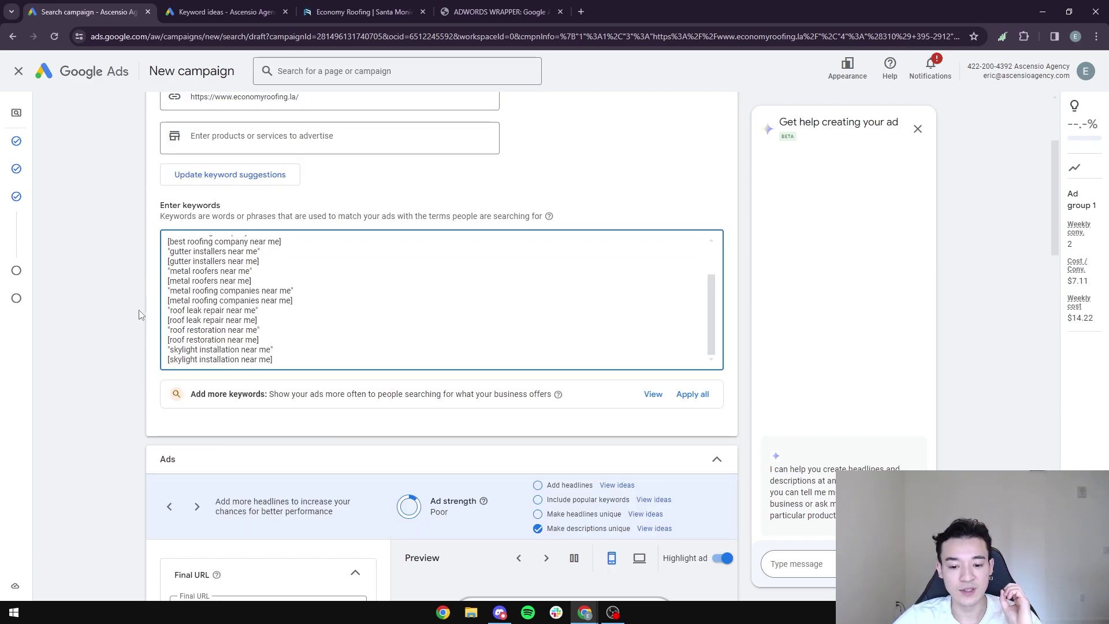
Search Google for isearchfrom in a new browser tab and open the I Search From website
scroll(146, 329, down, 5)
scroll(145, 359, down, 2)
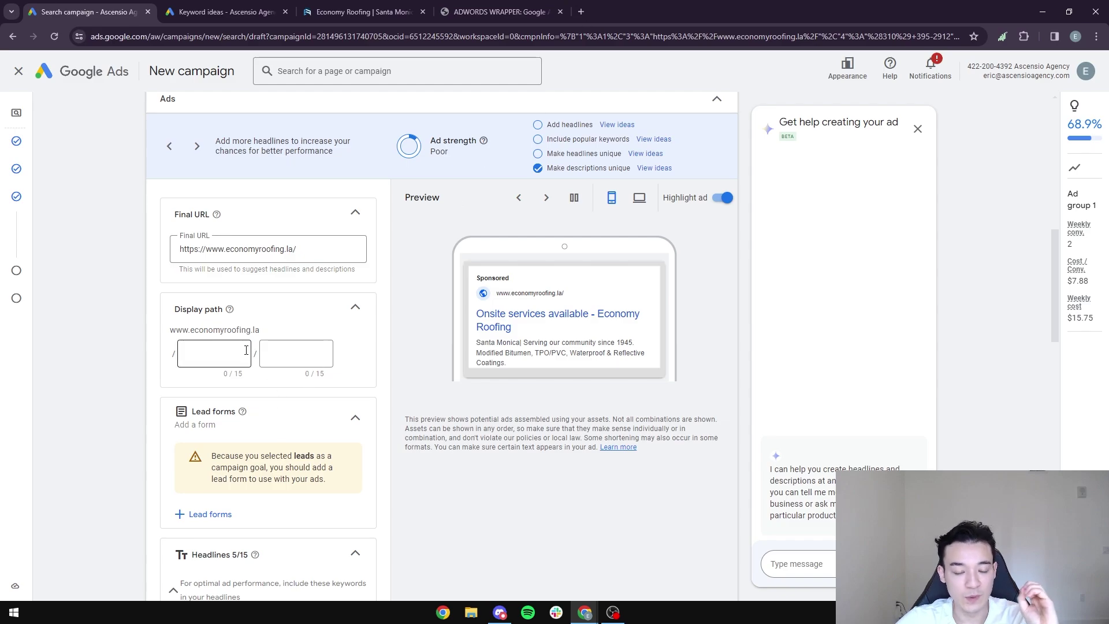
scroll(300, 360, down, 2)
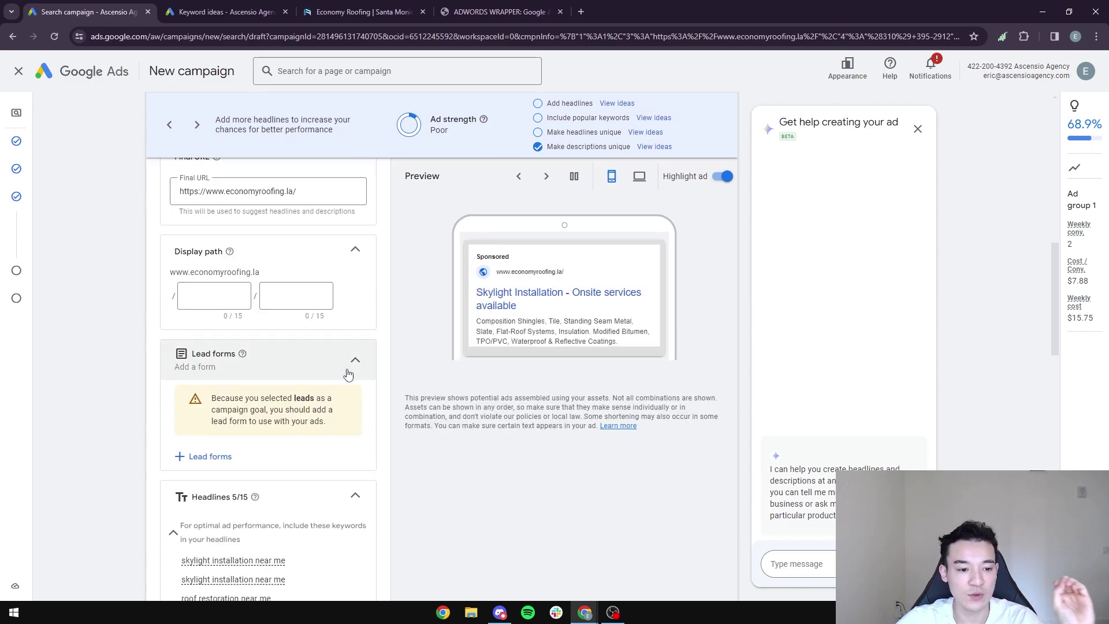
click(582, 12)
text(isear)
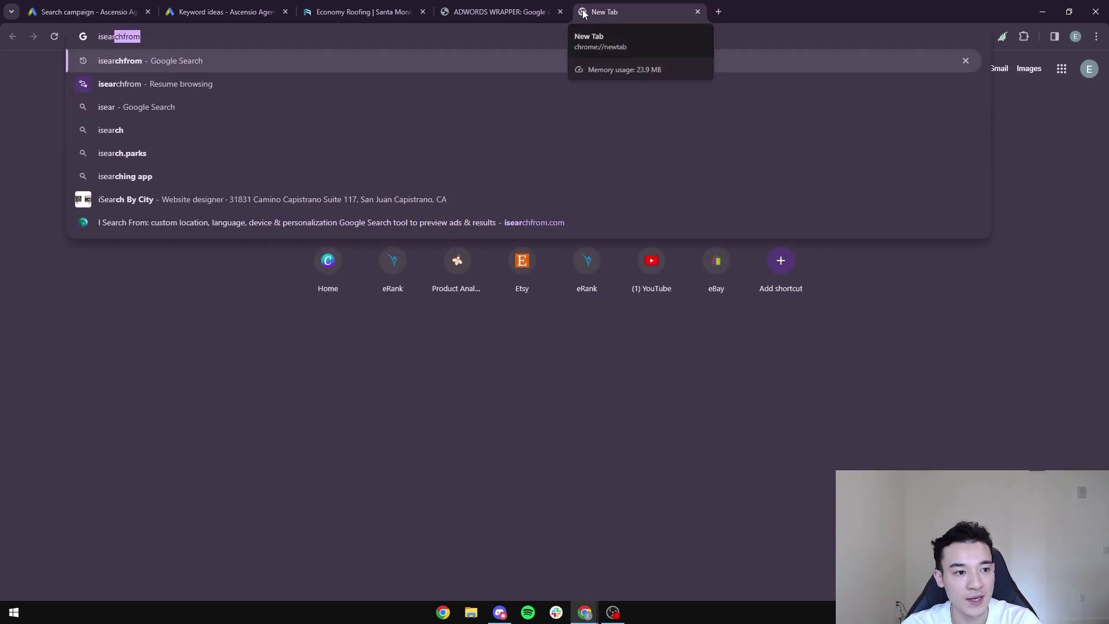
text(c)
key(Return)
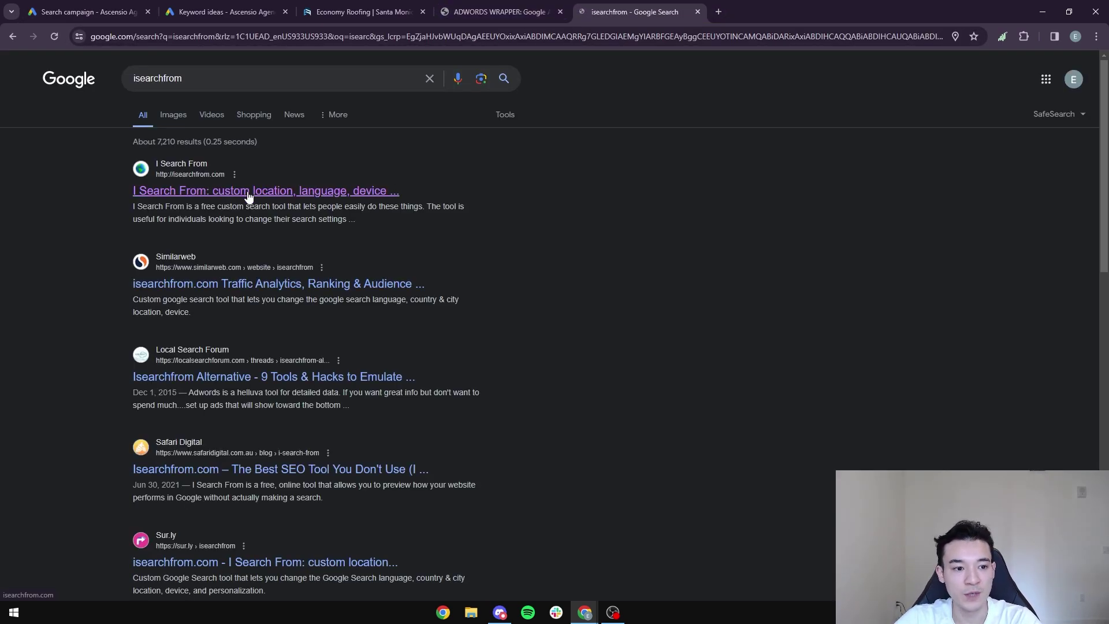
click(250, 195)
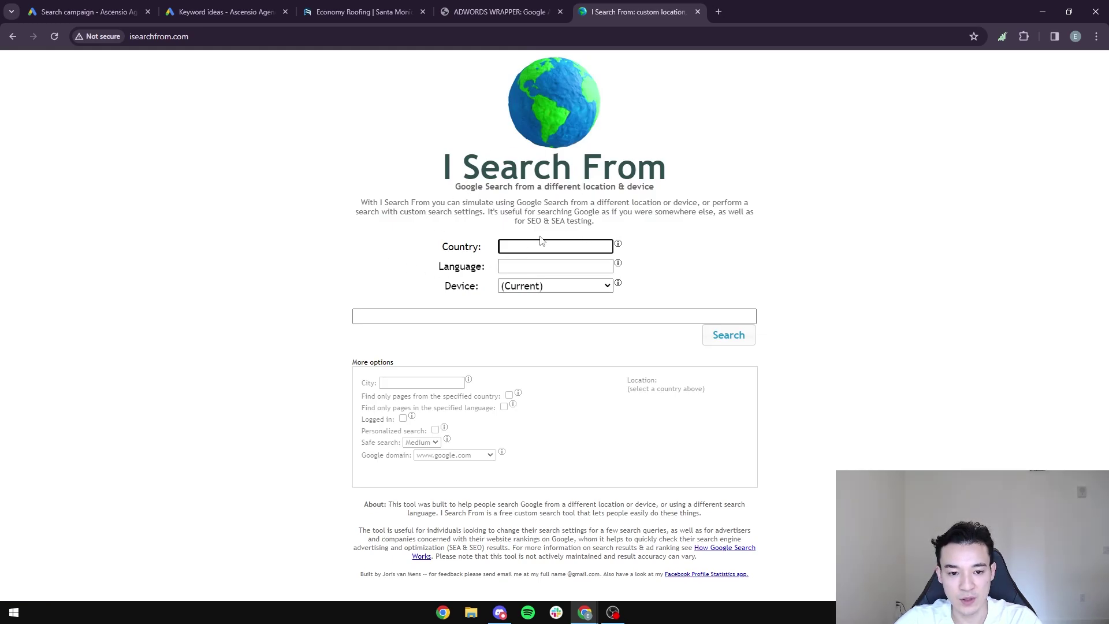
Set the I Search From country to United States and the language to English
text(unite)
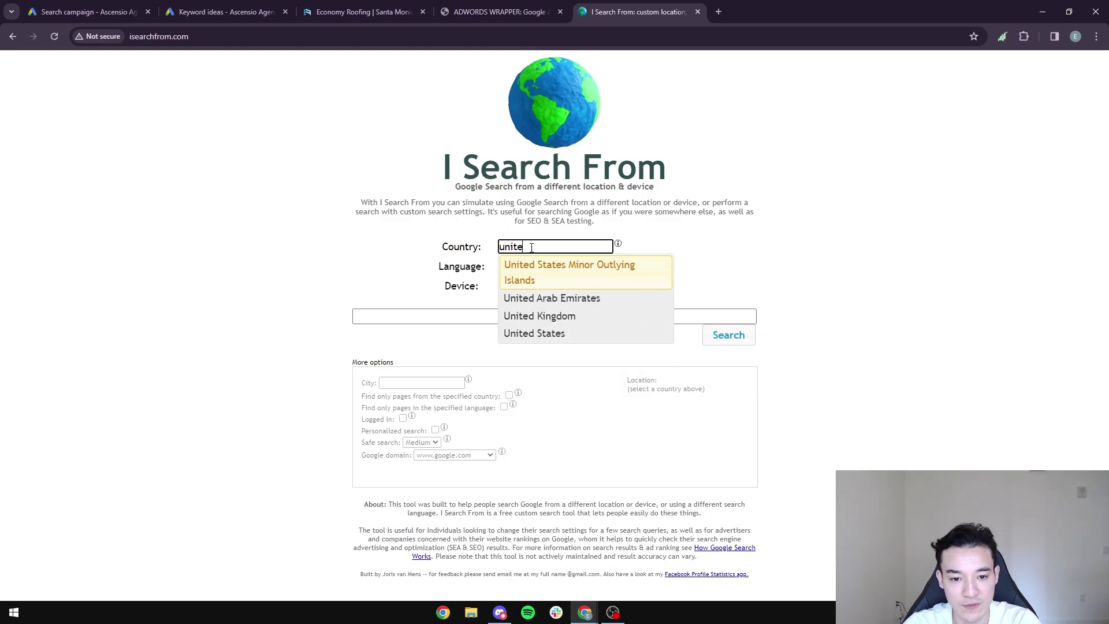
key(Down)
key(Down)
key(Down)
key(Tab)
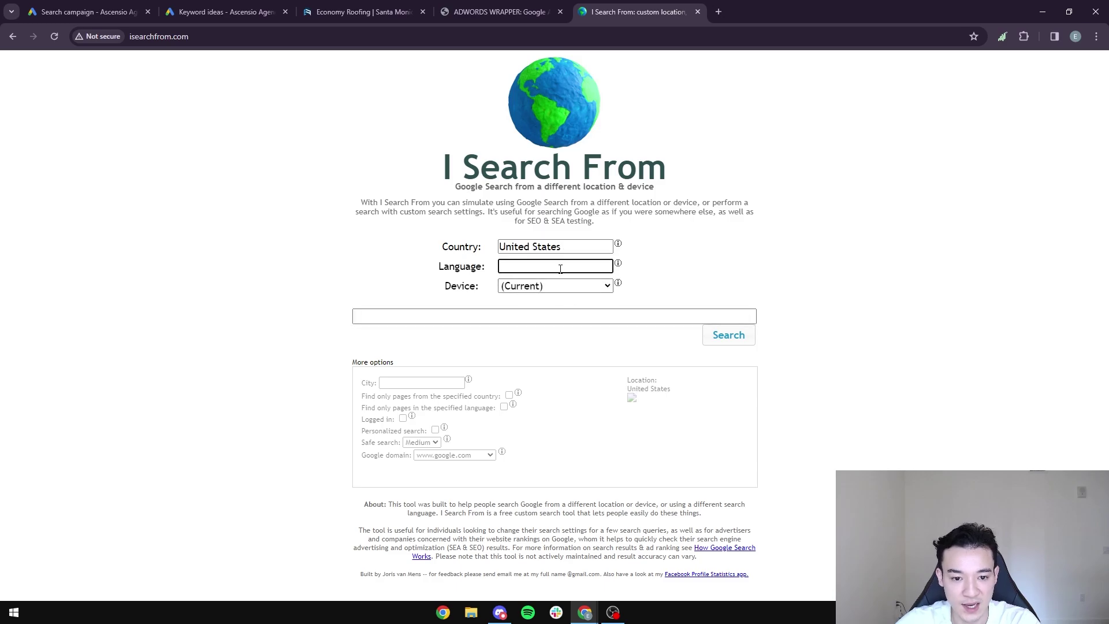
text(English)
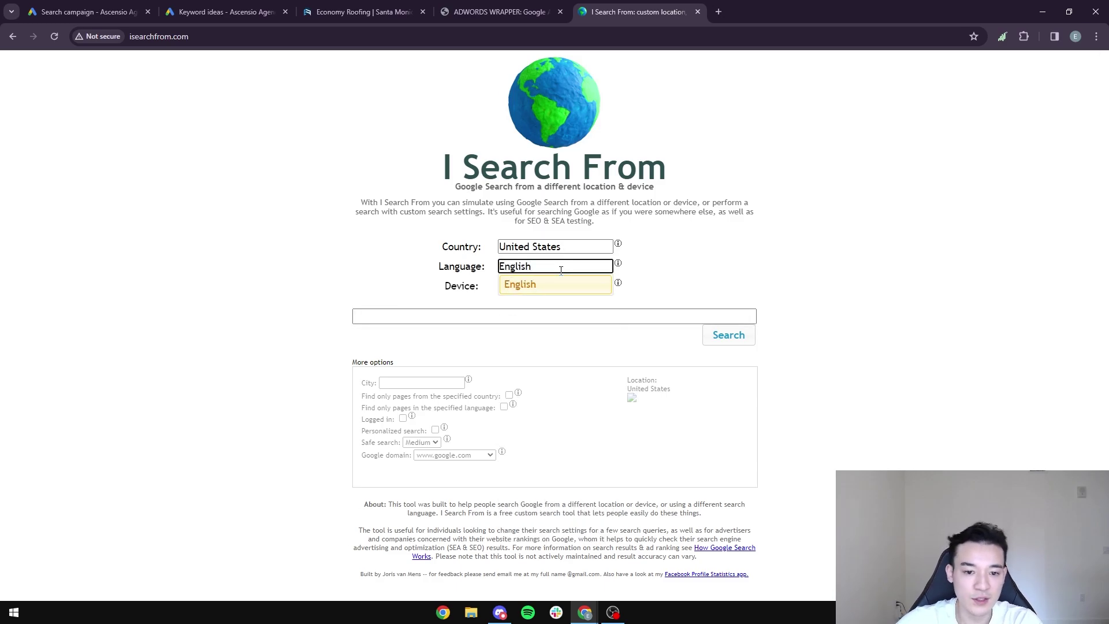
Copy "best roofers near me" from the AdWords Wrapper keyword list and run it as a search in I Search From
click(460, 312)
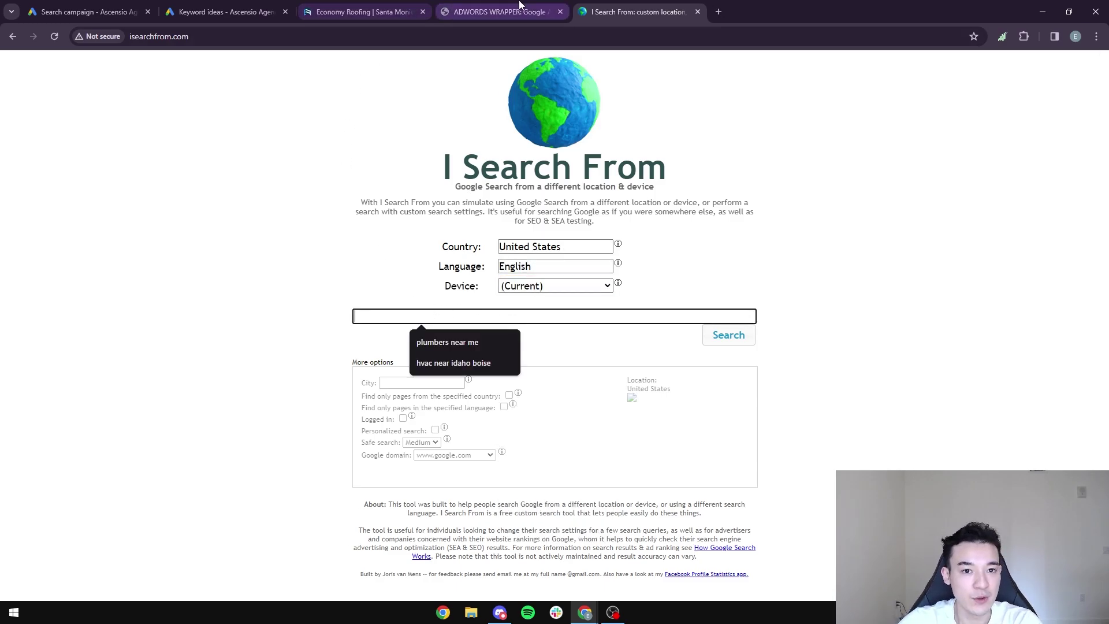
click(498, 12)
scroll(326, 334, up, 6)
click(411, 298)
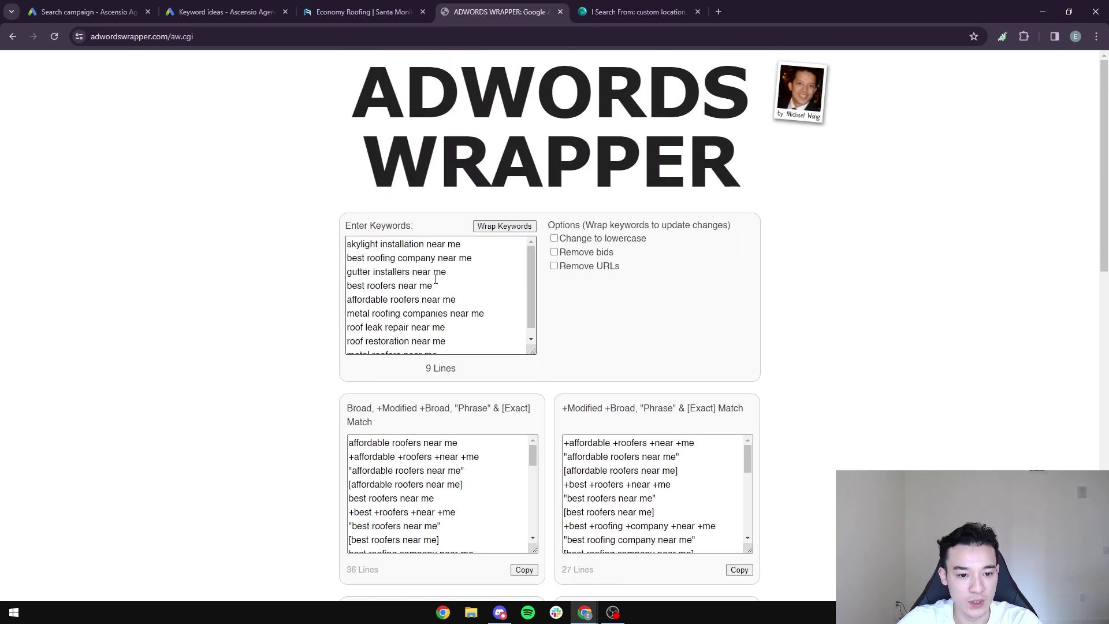
drag(435, 283, 338, 287)
click(638, 12)
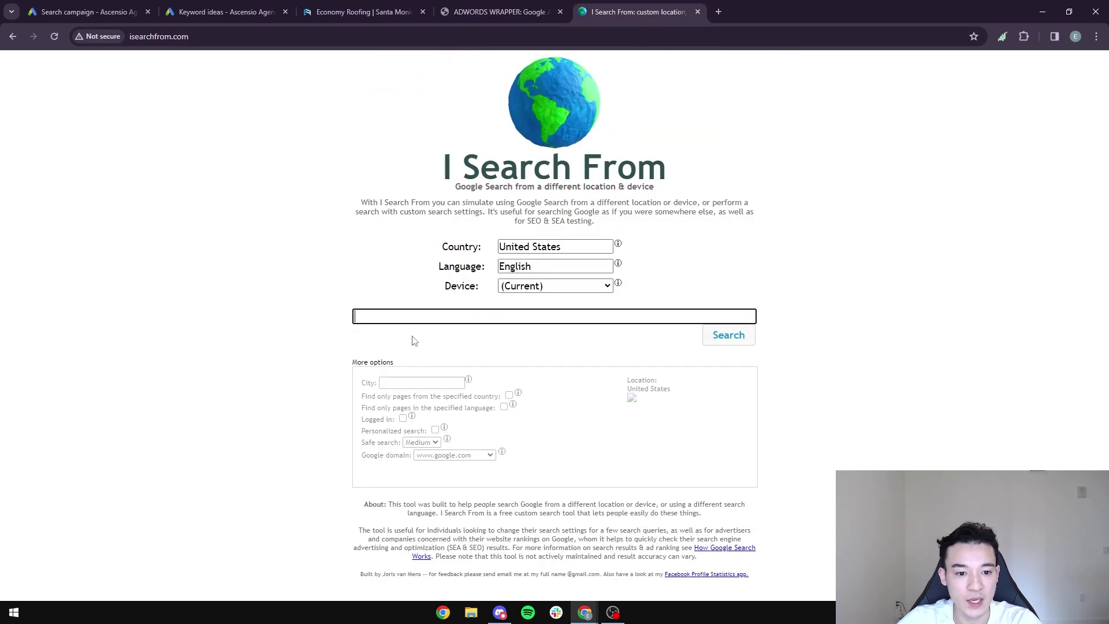
click(411, 316)
key(ctrl+v)
click(734, 343)
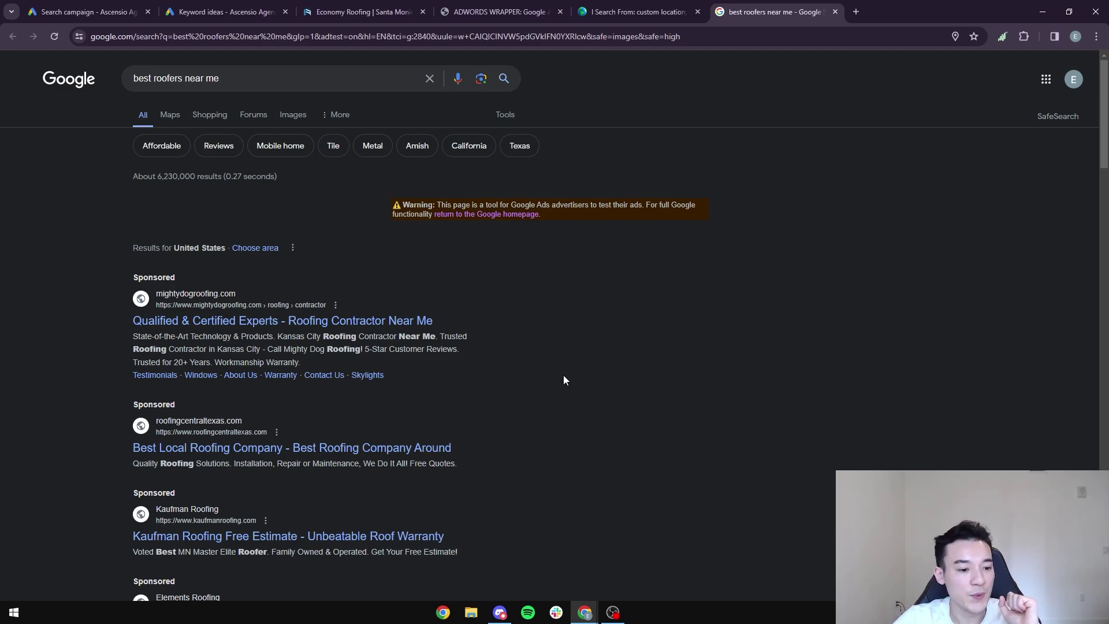
Examine the headlines, descriptions and display URLs of the sponsored roofing ads in the search results
scroll(555, 373, down, 4)
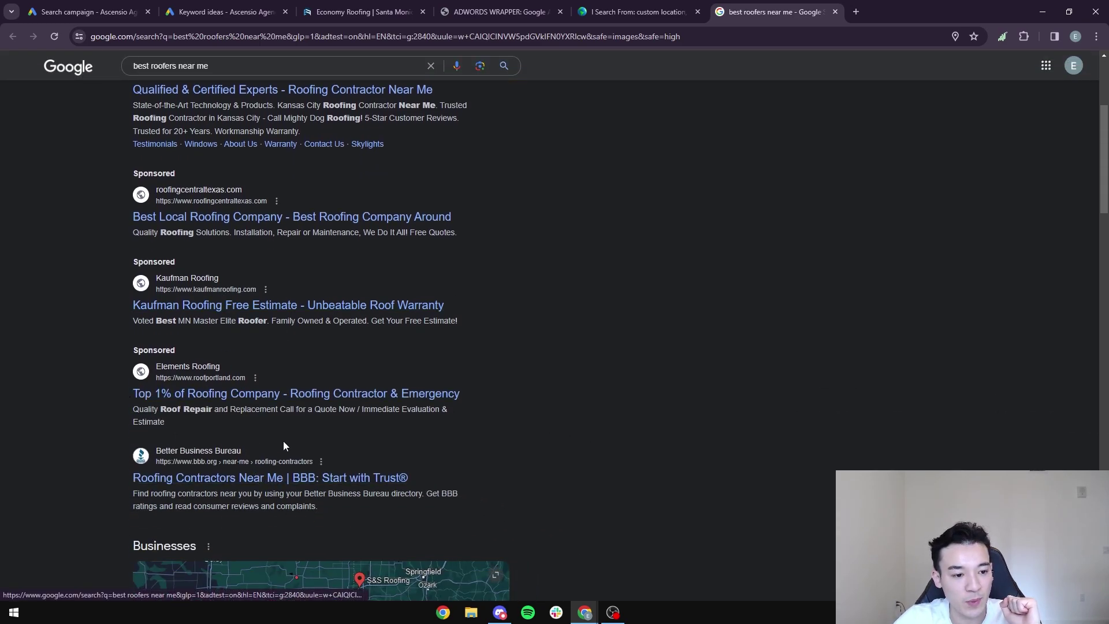
scroll(324, 461, up, 2)
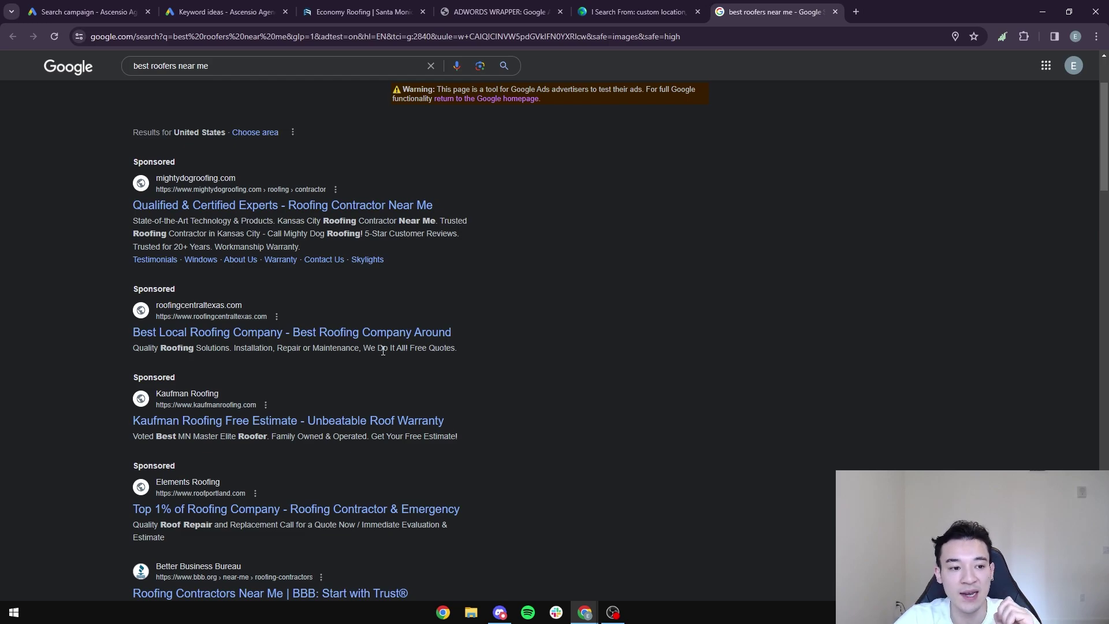
scroll(341, 358, up, 2)
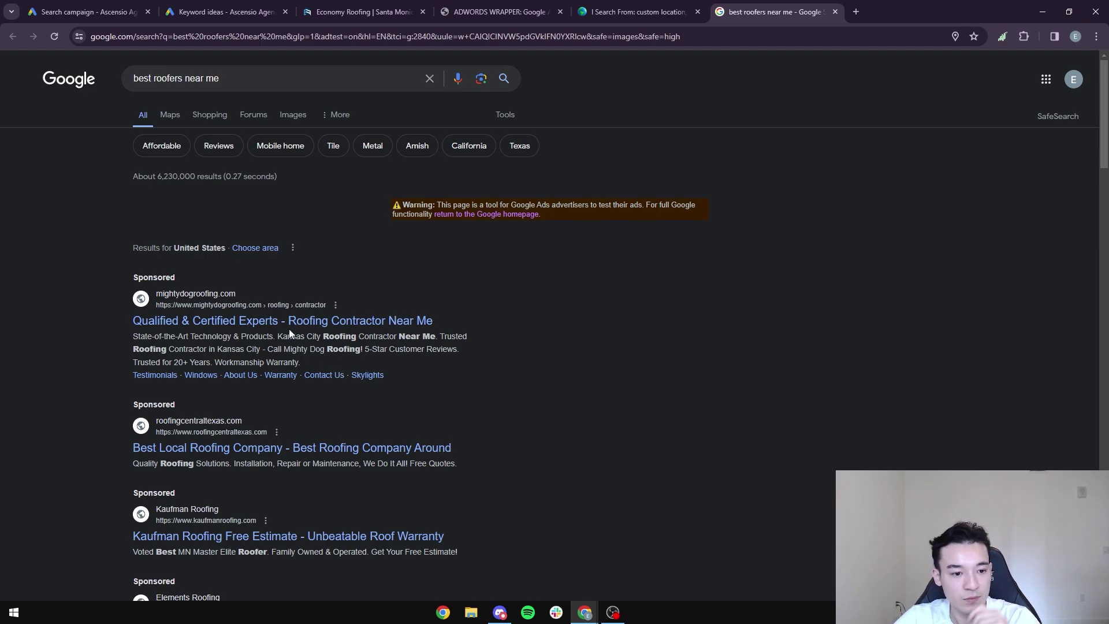
scroll(332, 371, down, 2)
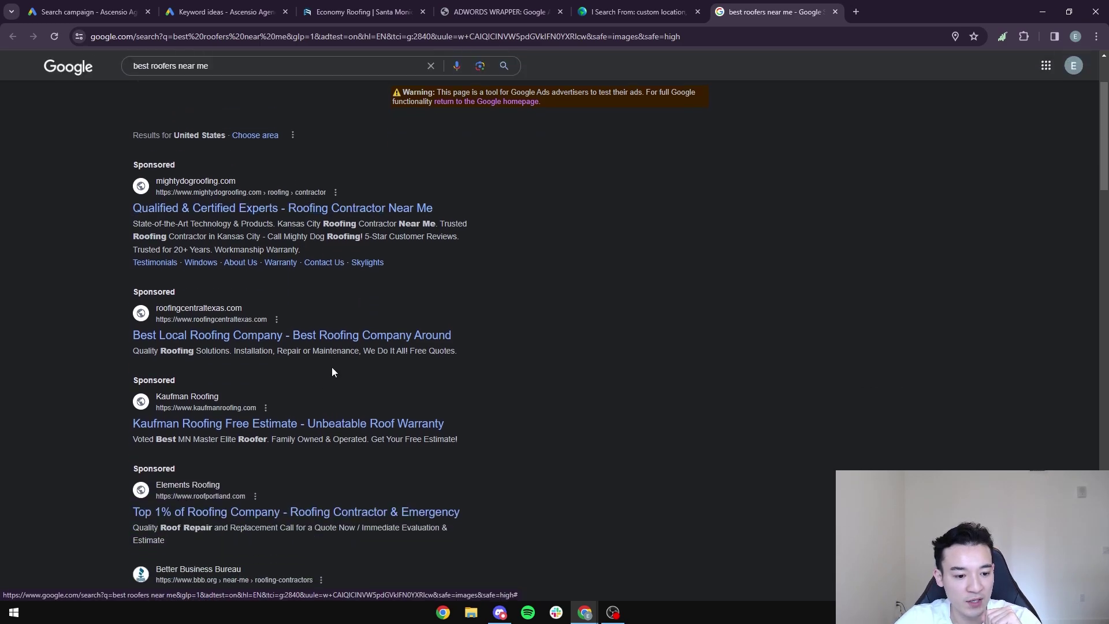
scroll(231, 450, down, 1)
scroll(264, 442, down, 1)
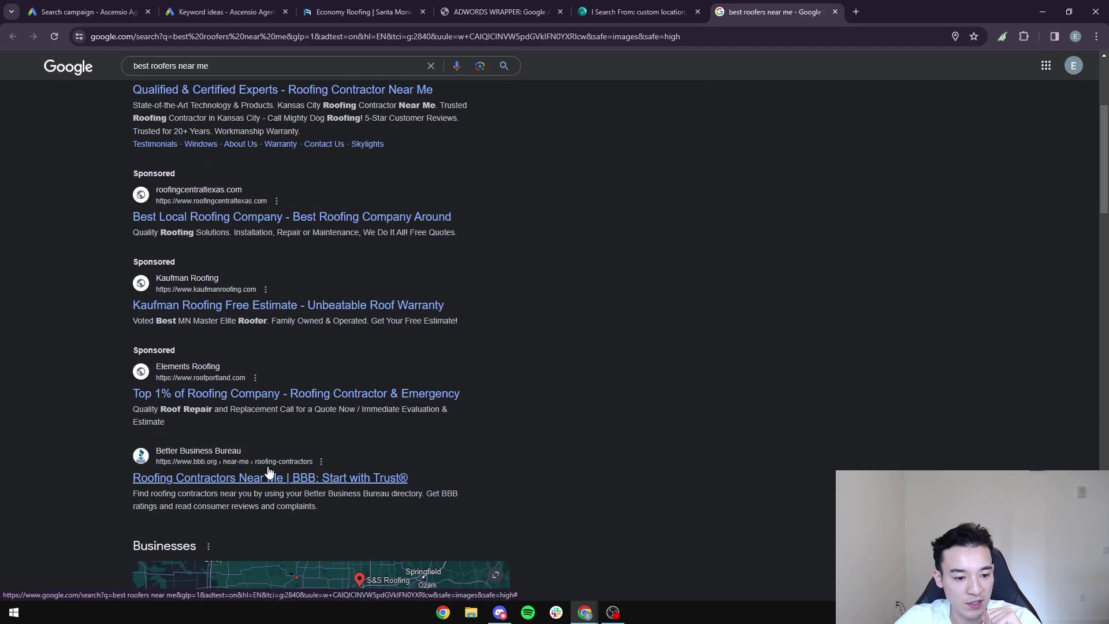
Return to the Google Ads campaign draft and set the ad's display path to roofing/services
click(127, 6)
click(196, 238)
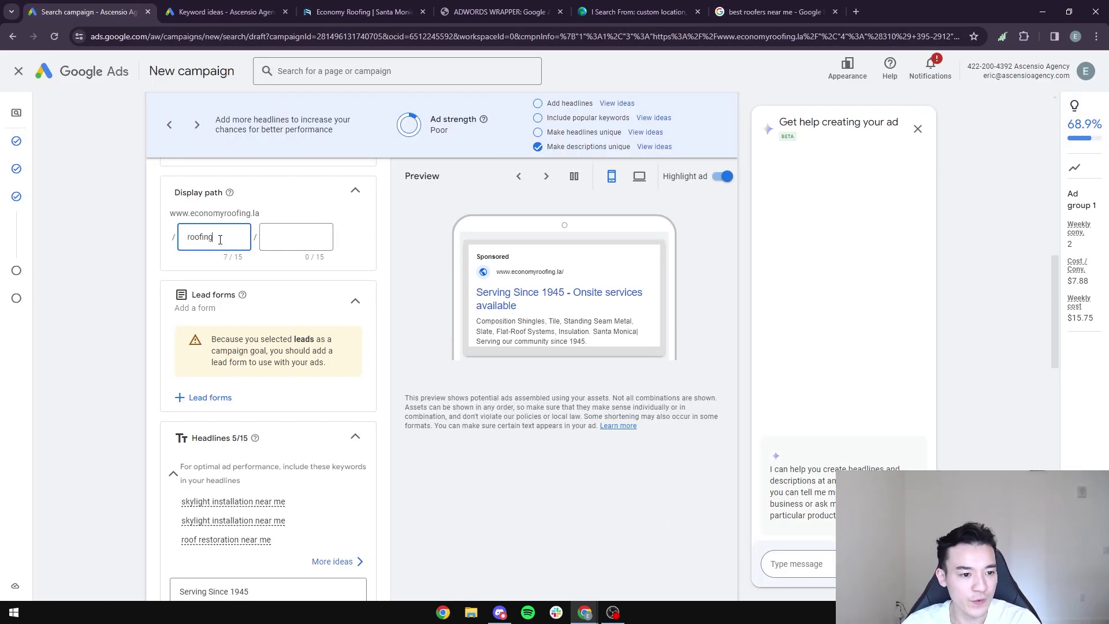
key(Tab)
text(services)
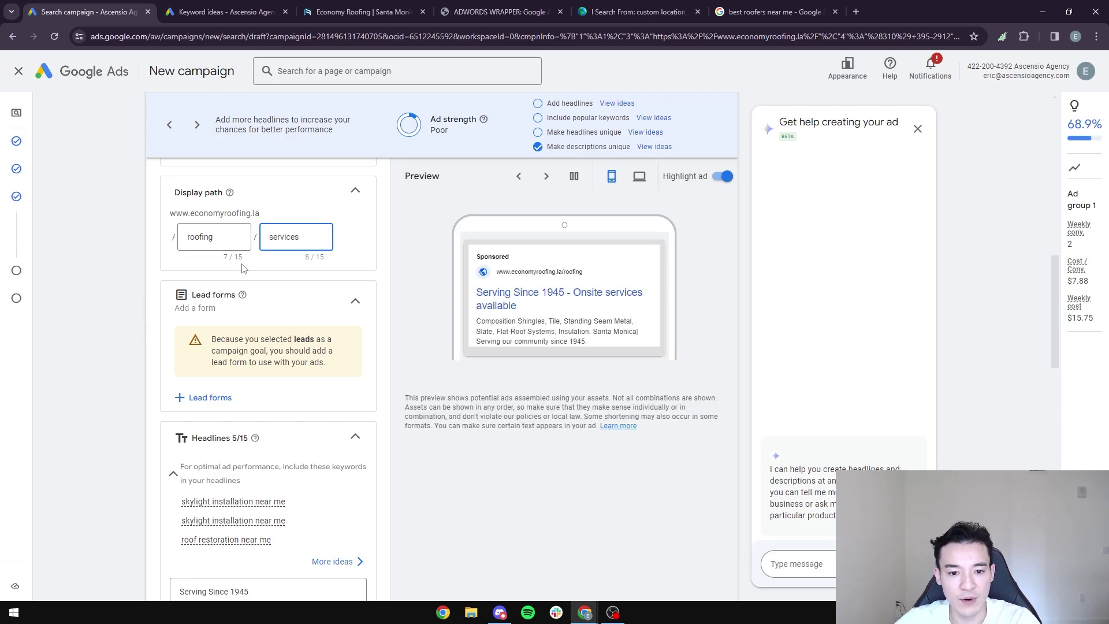
scroll(317, 397, down, 3)
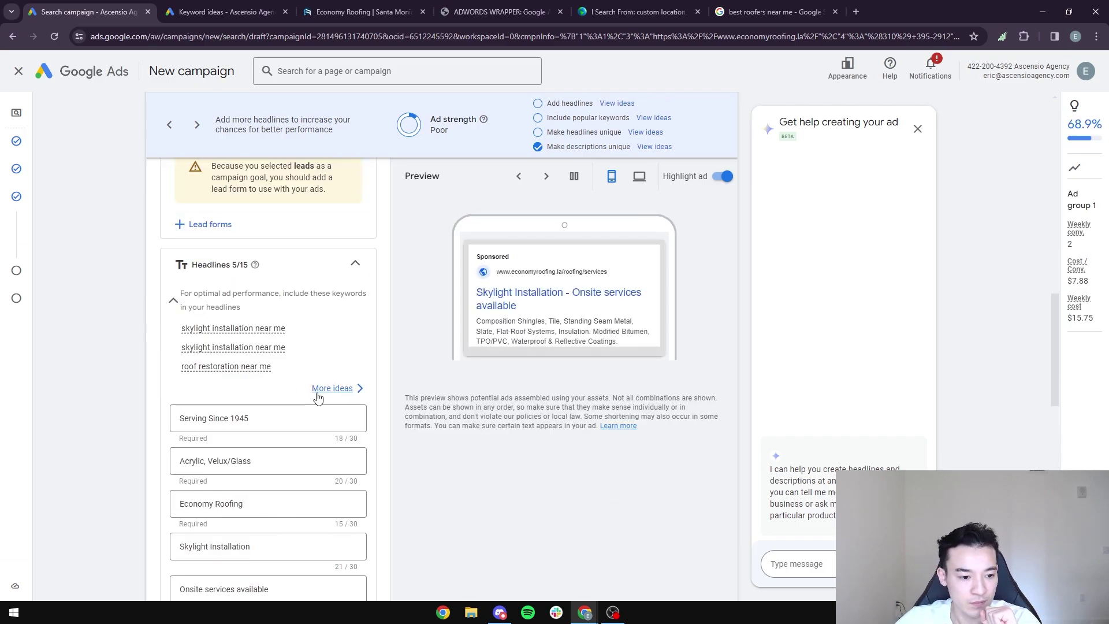
scroll(199, 401, down, 1)
scroll(212, 393, up, 5)
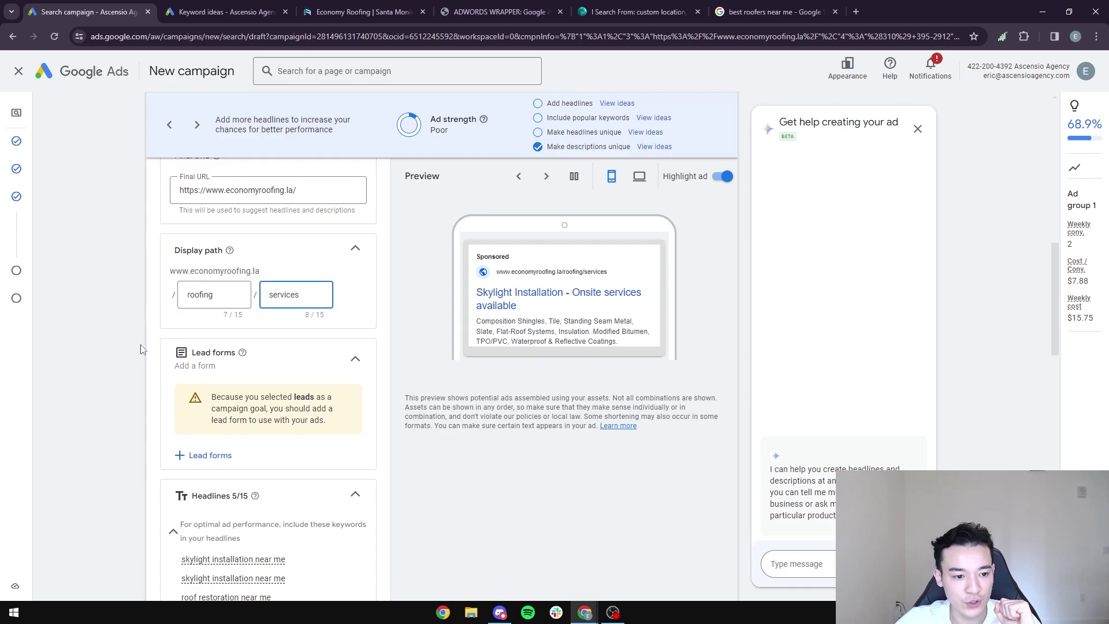
Clear all five prefilled headlines of the ad, from "Serving Since 1945" through "Onsite services available"
scroll(273, 313, down, 3)
scroll(274, 315, down, 1)
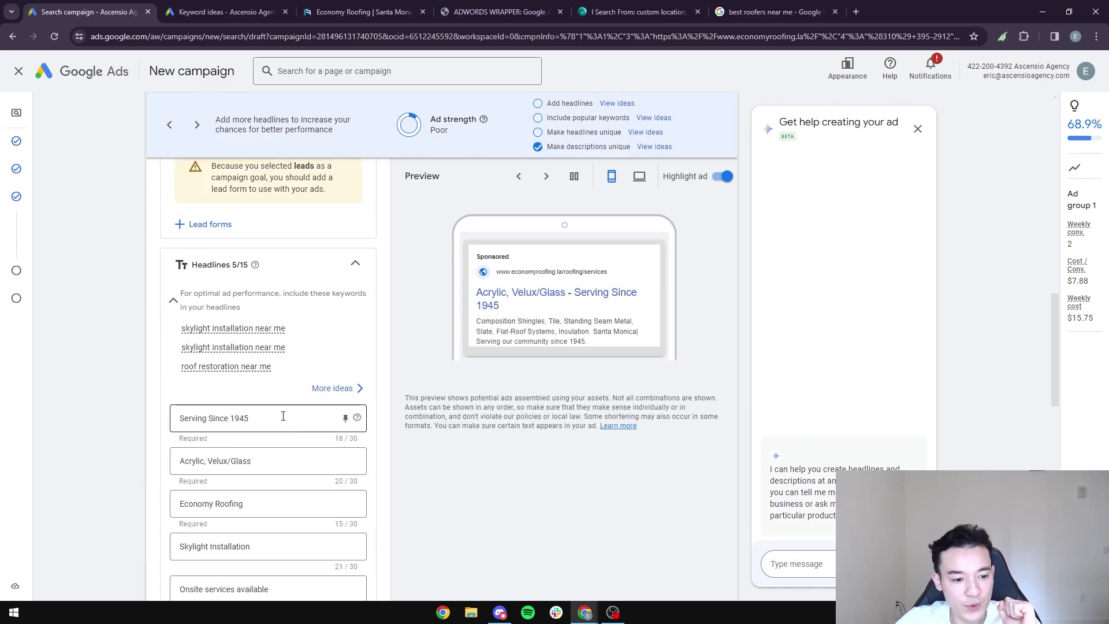
drag(280, 418, 116, 420)
key(BackSpace)
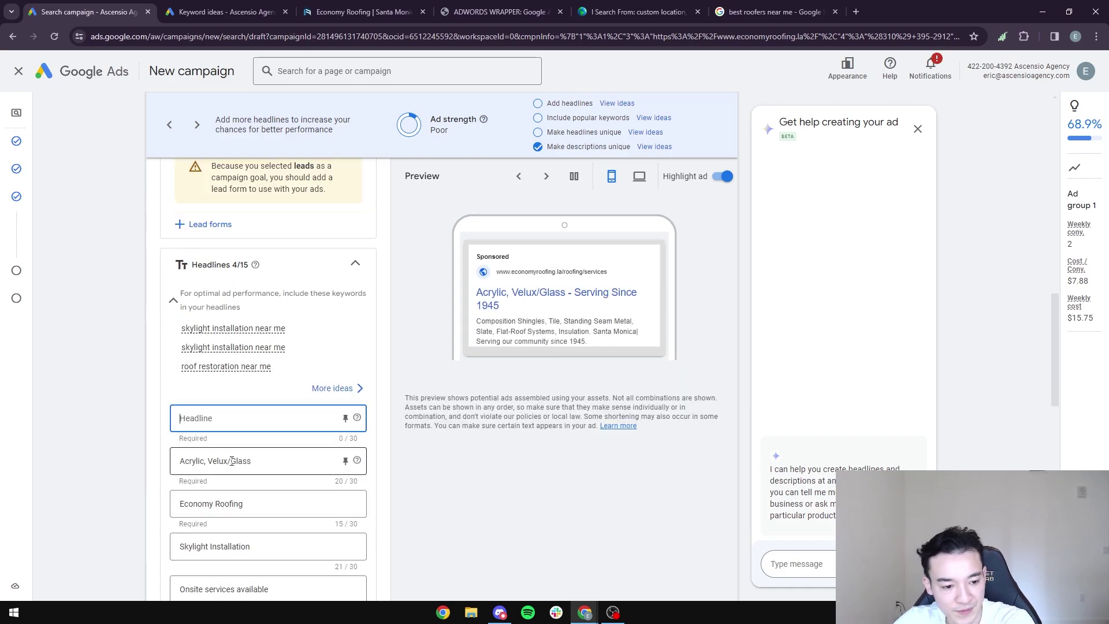
click(104, 458)
drag(292, 462, 156, 467)
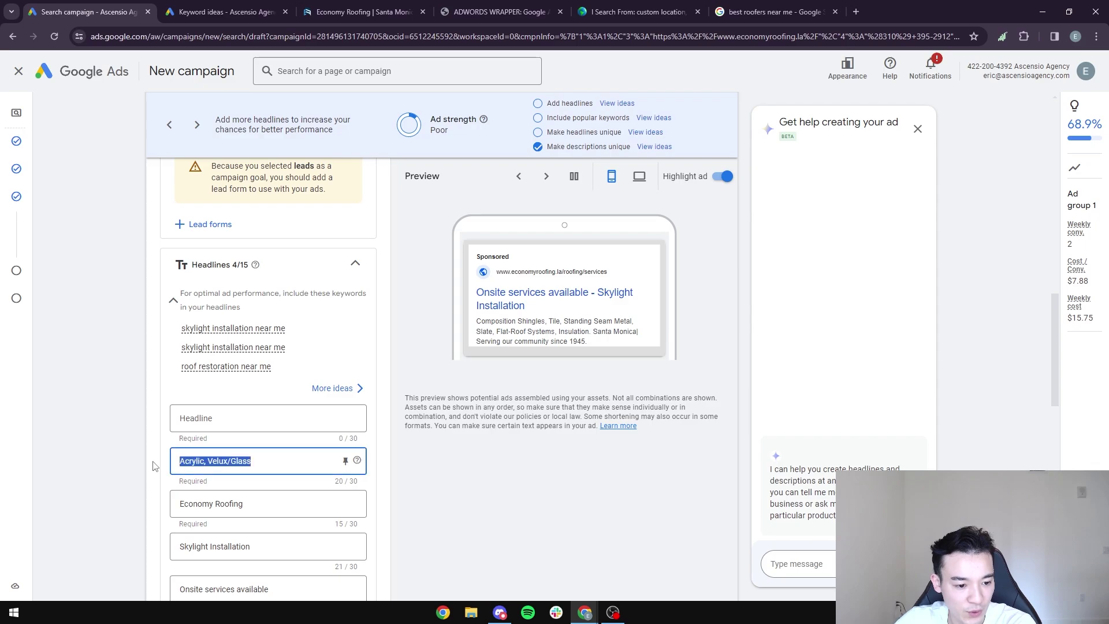
key(BackSpace)
triple_click(265, 503)
key(BackSpace)
triple_click(248, 546)
key(BackSpace)
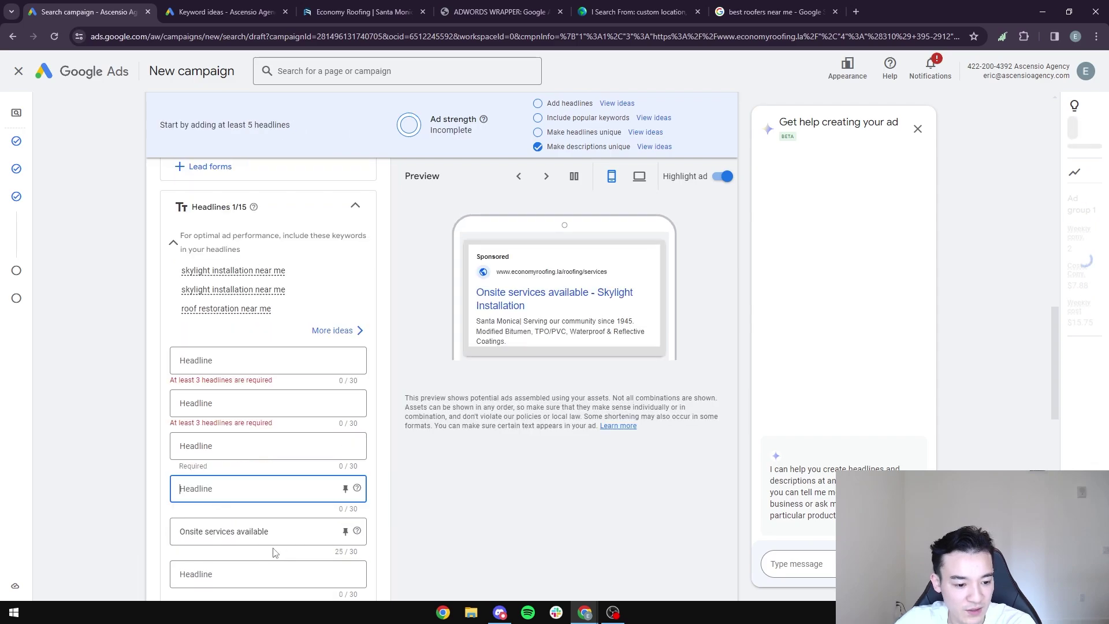
click(262, 529)
drag(263, 530, 124, 532)
key(BackSpace)
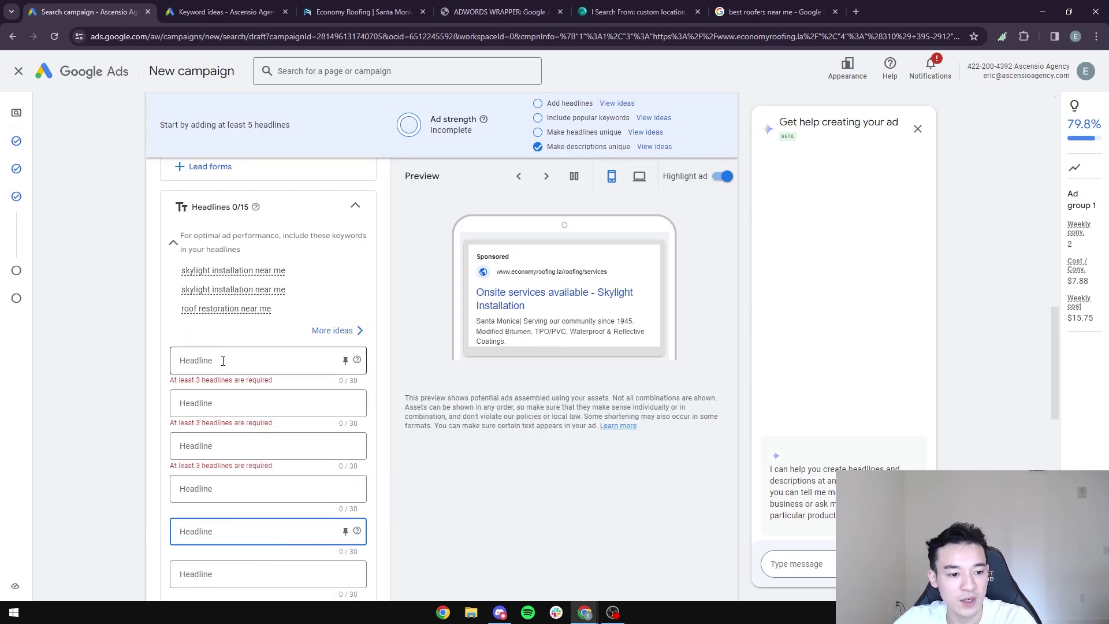
Check the competitors' sponsored headlines for reference and enter "#1 Local Best Roofing Company" as the ad's first headline
click(226, 360)
click(774, 11)
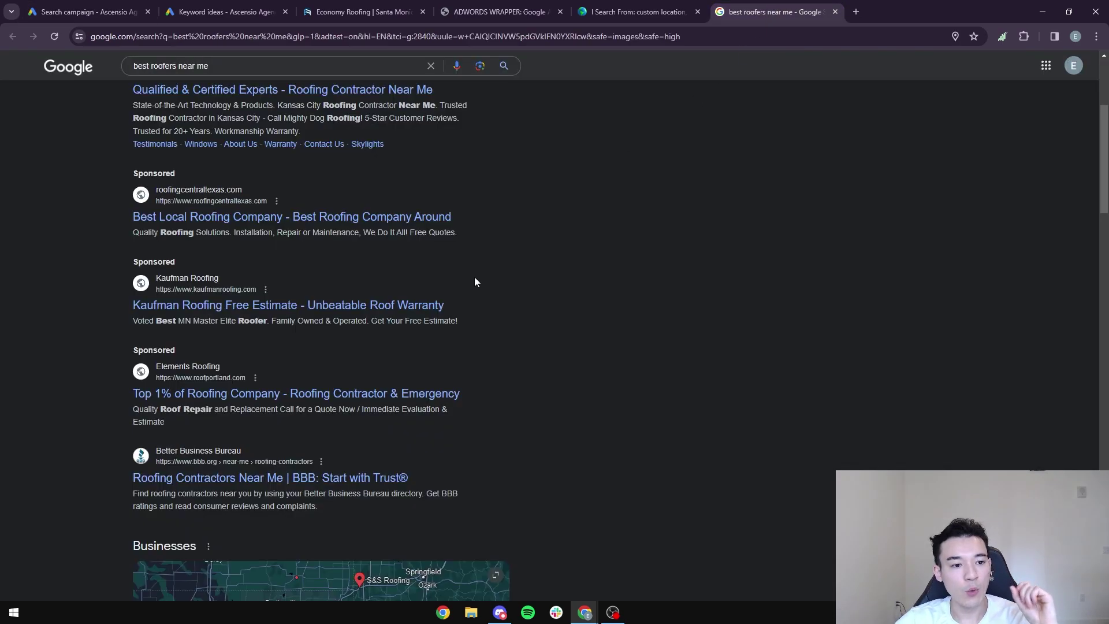
scroll(406, 331, up, 2)
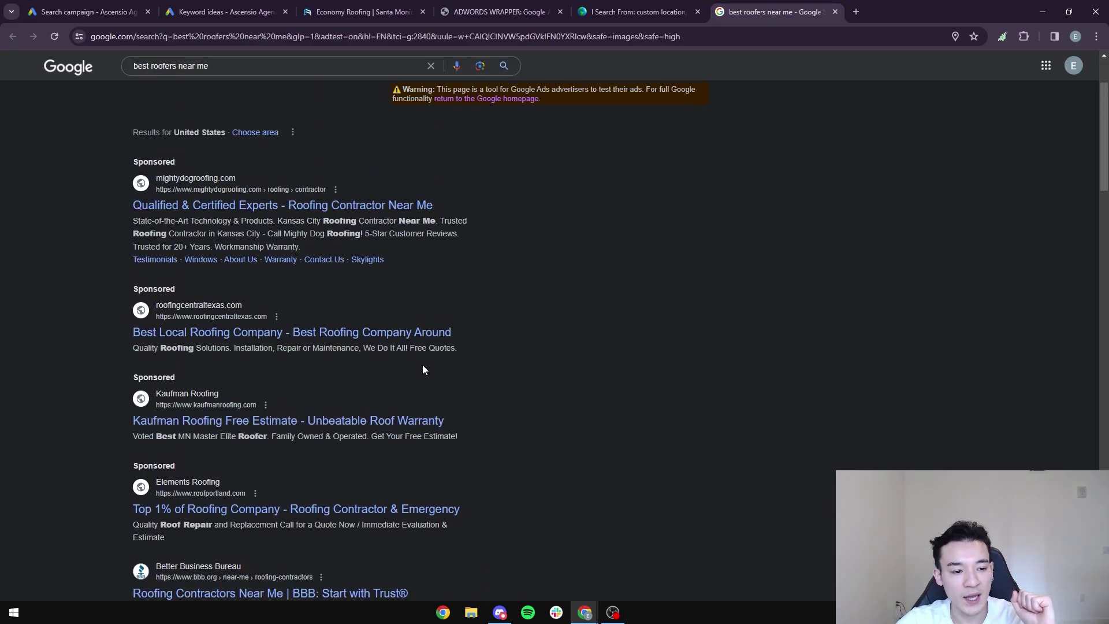
scroll(254, 344, up, 1)
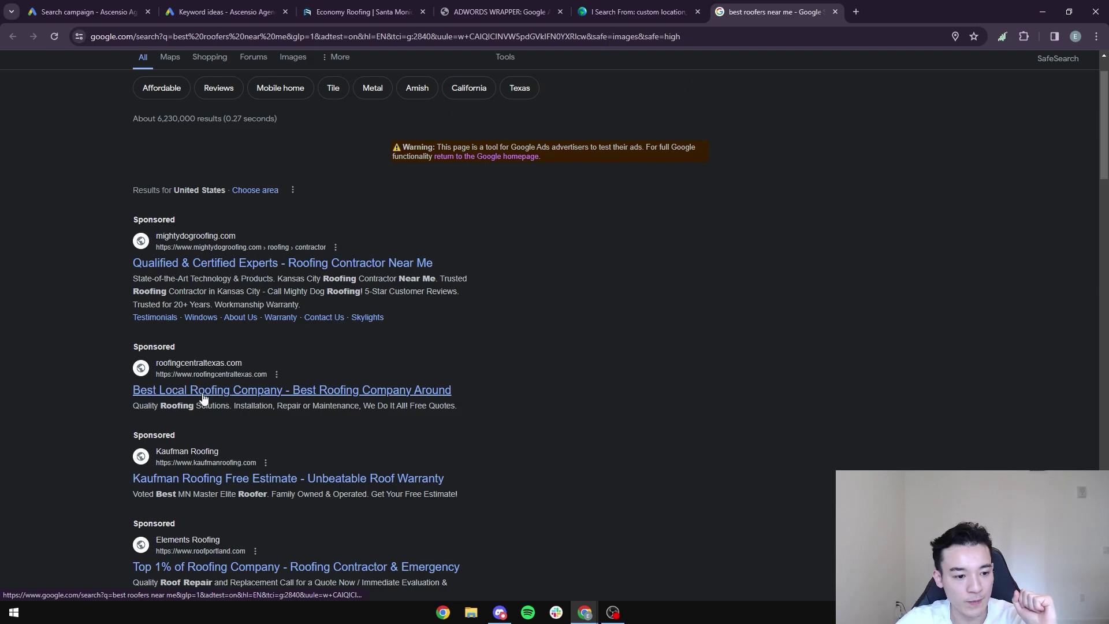
click(133, 11)
text(#)
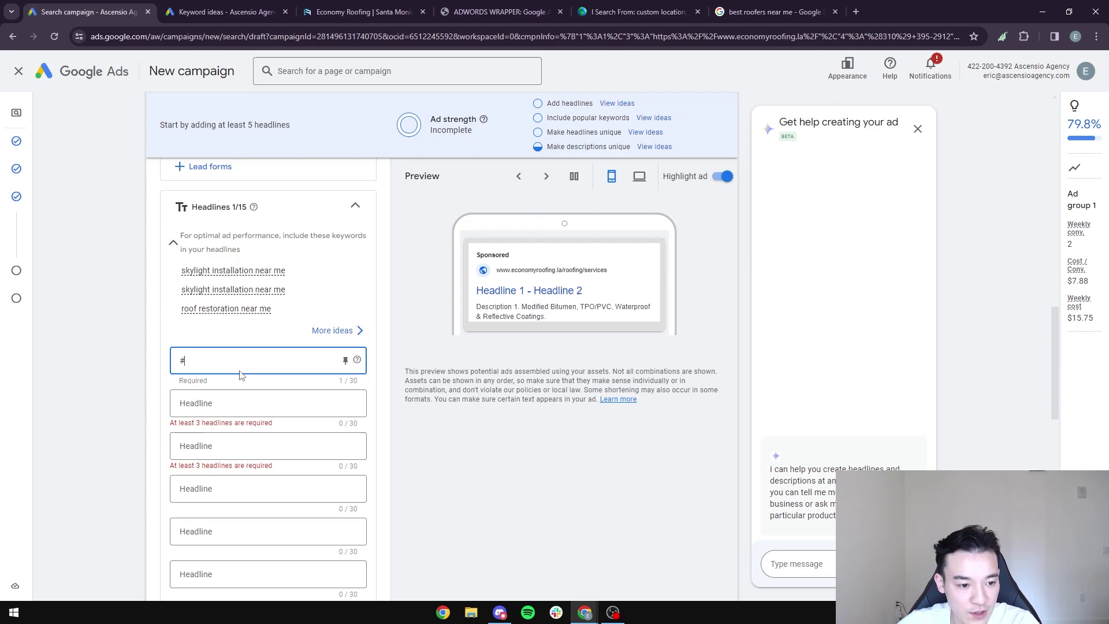
text(1 Local Best)
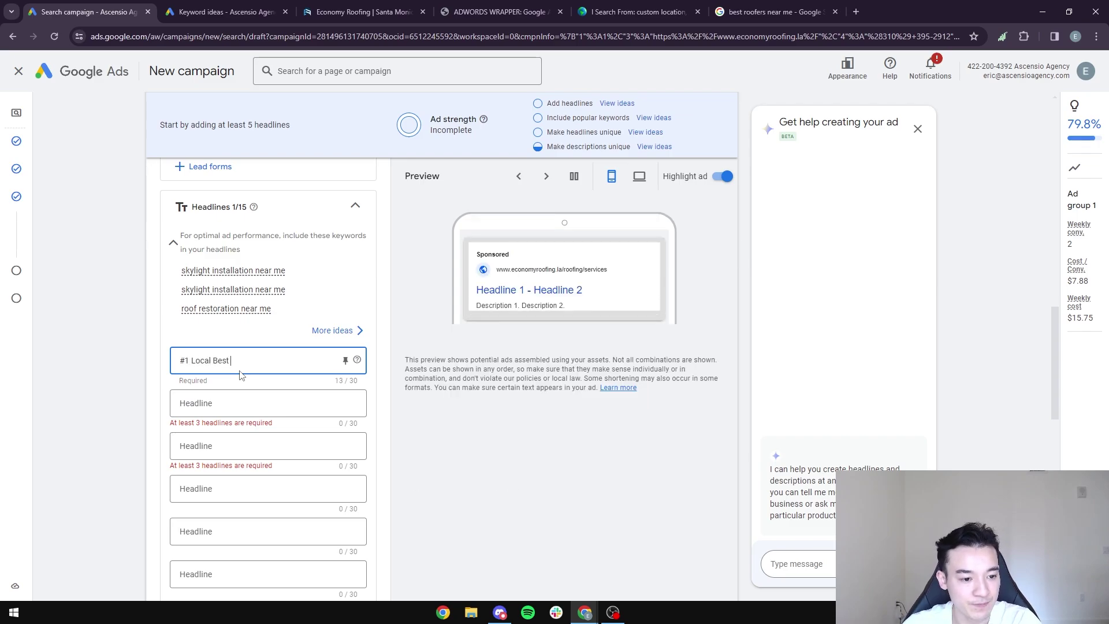
text( Roofing Company)
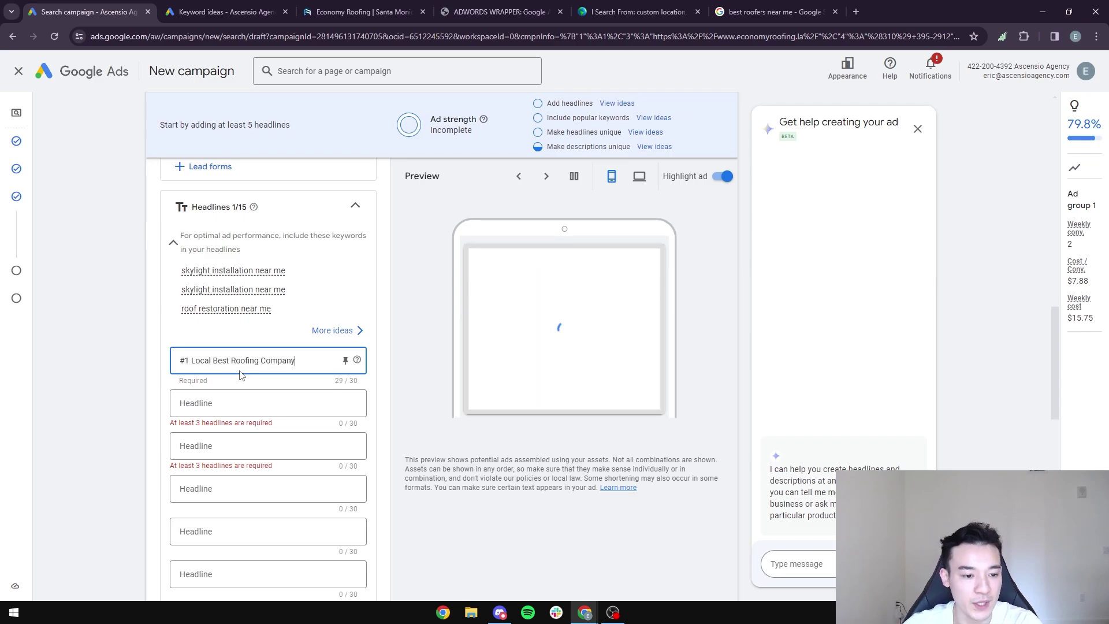
Examine the Economy Roofing website's "Why Choose Us?" section for selling points to use in the ad's second headline
click(260, 403)
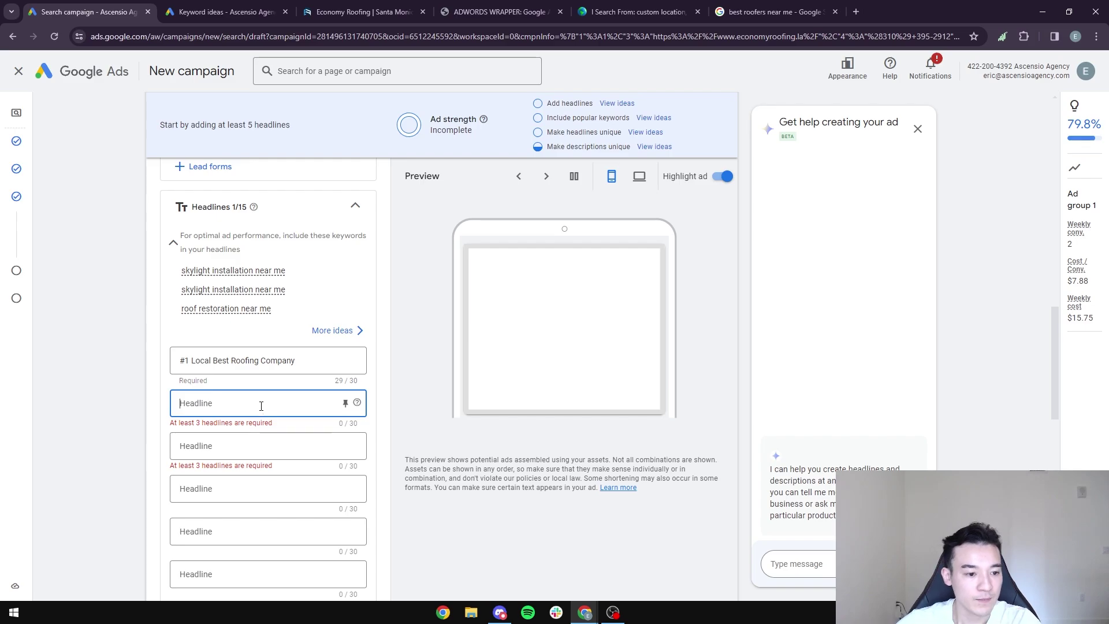
click(364, 11)
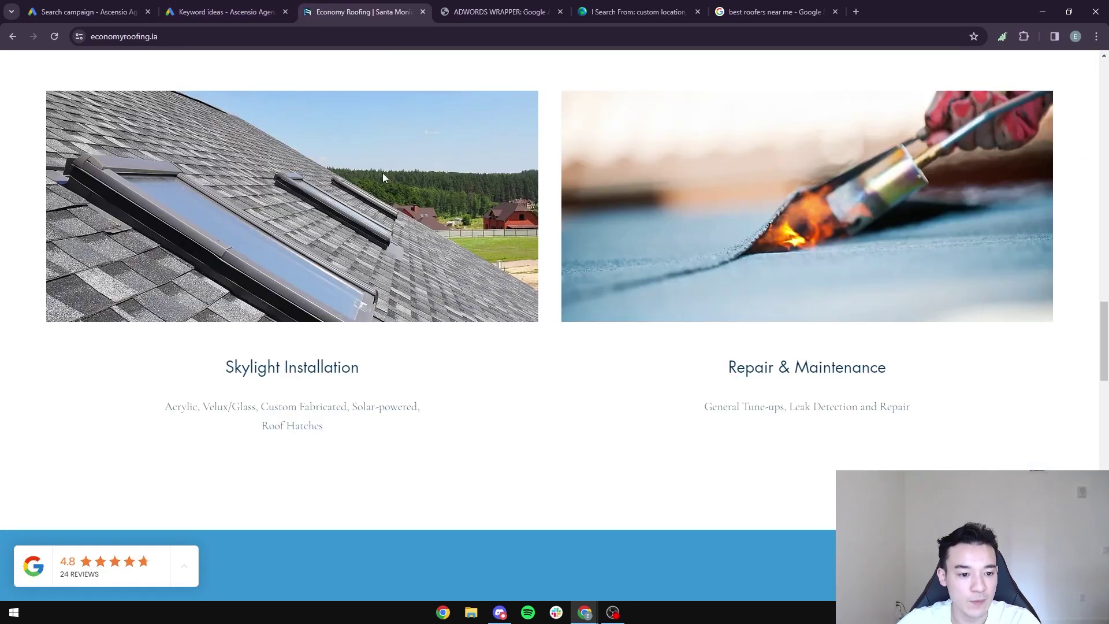
scroll(458, 415, up, 4)
scroll(459, 414, down, 12)
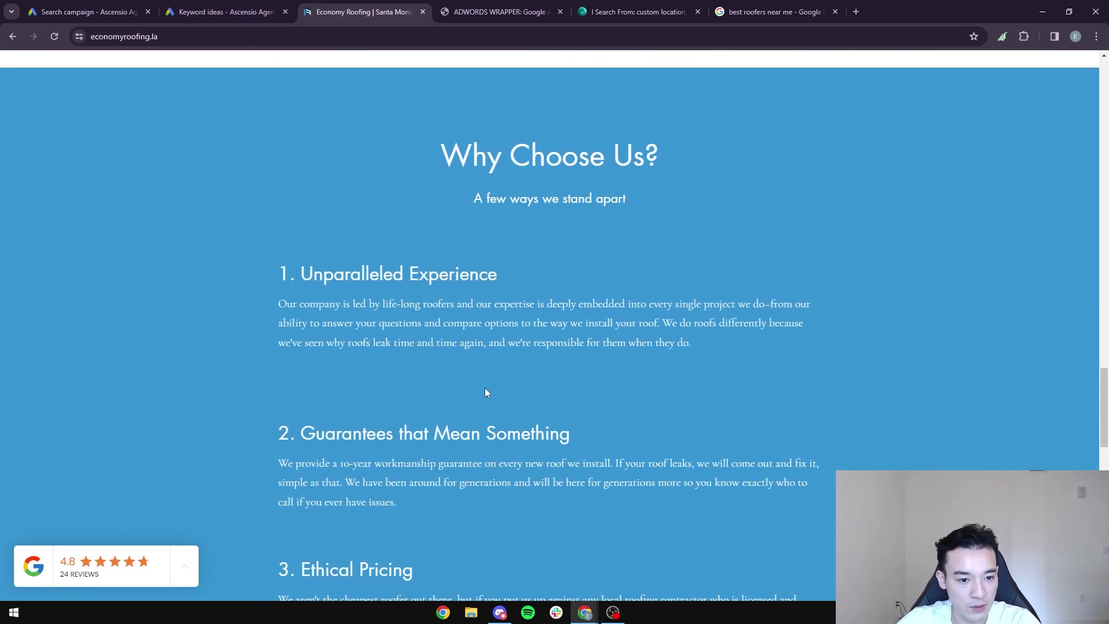
scroll(460, 307, down, 2)
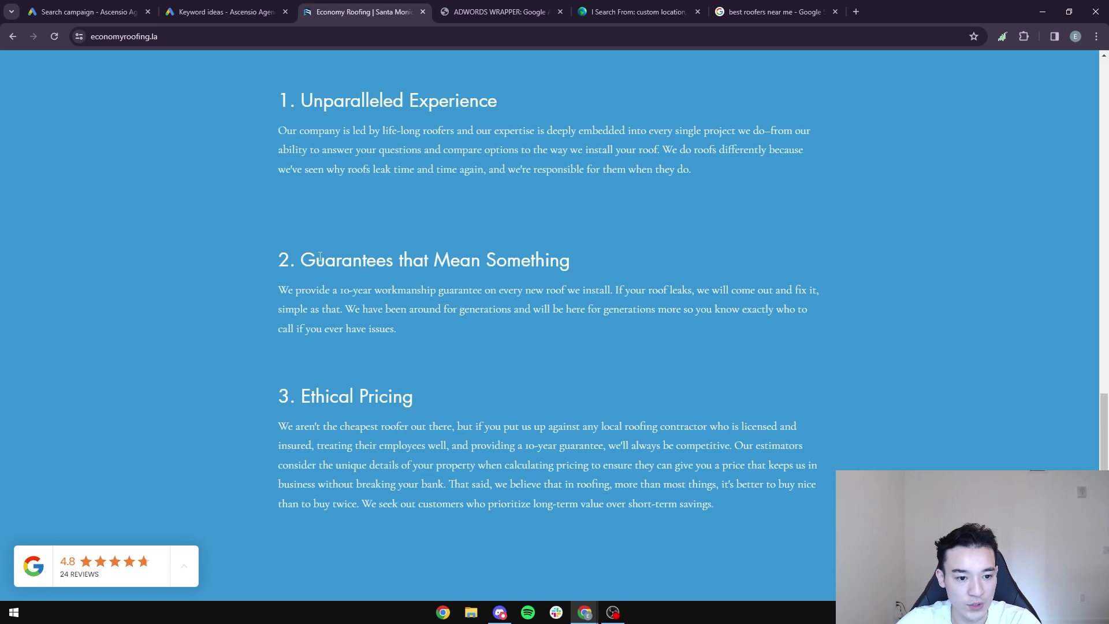
drag(320, 256, 433, 261)
click(685, 287)
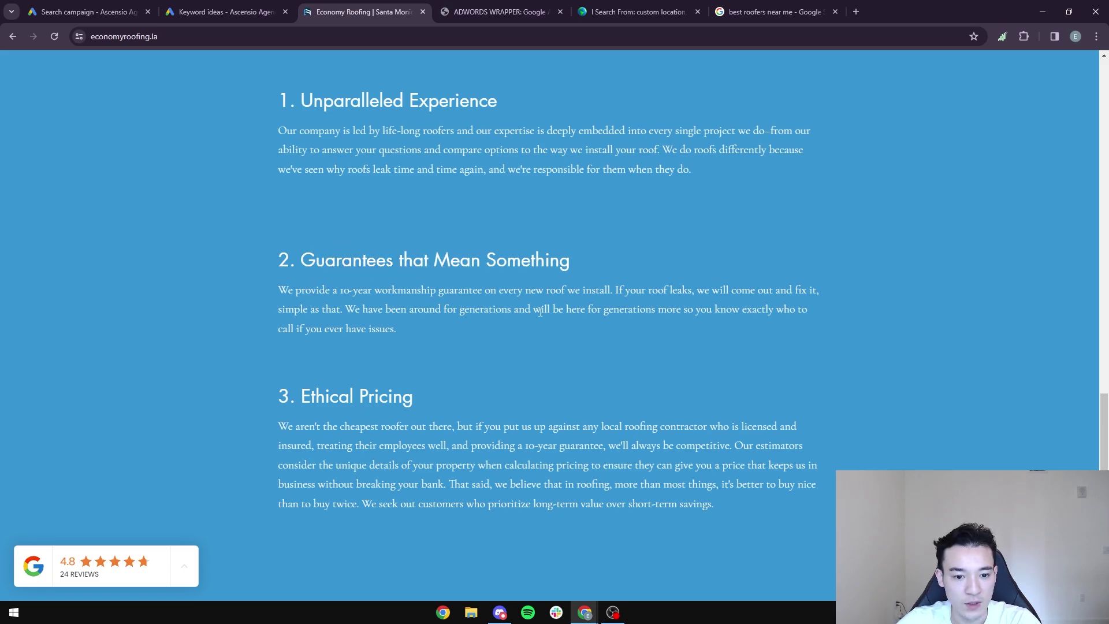
scroll(396, 352, down, 1)
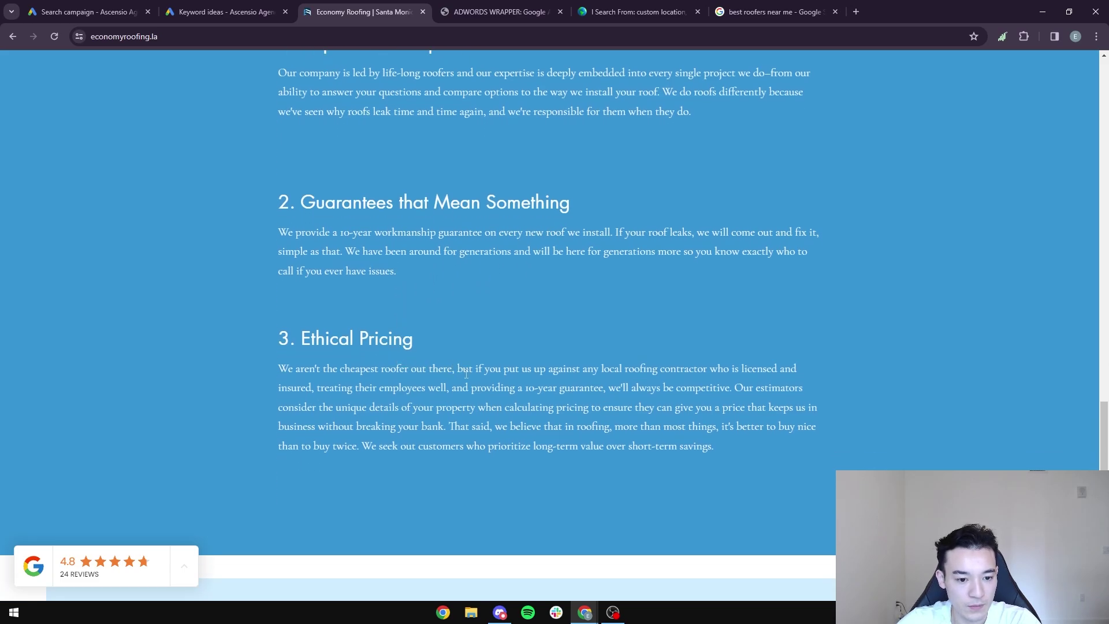
scroll(466, 374, down, 1)
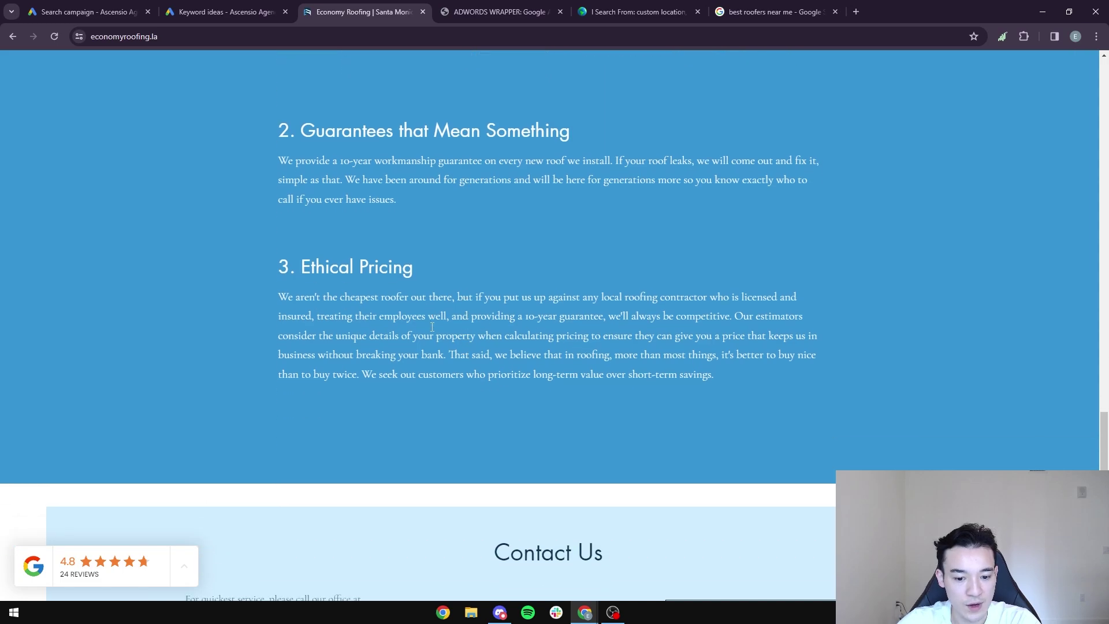
scroll(430, 333, up, 1)
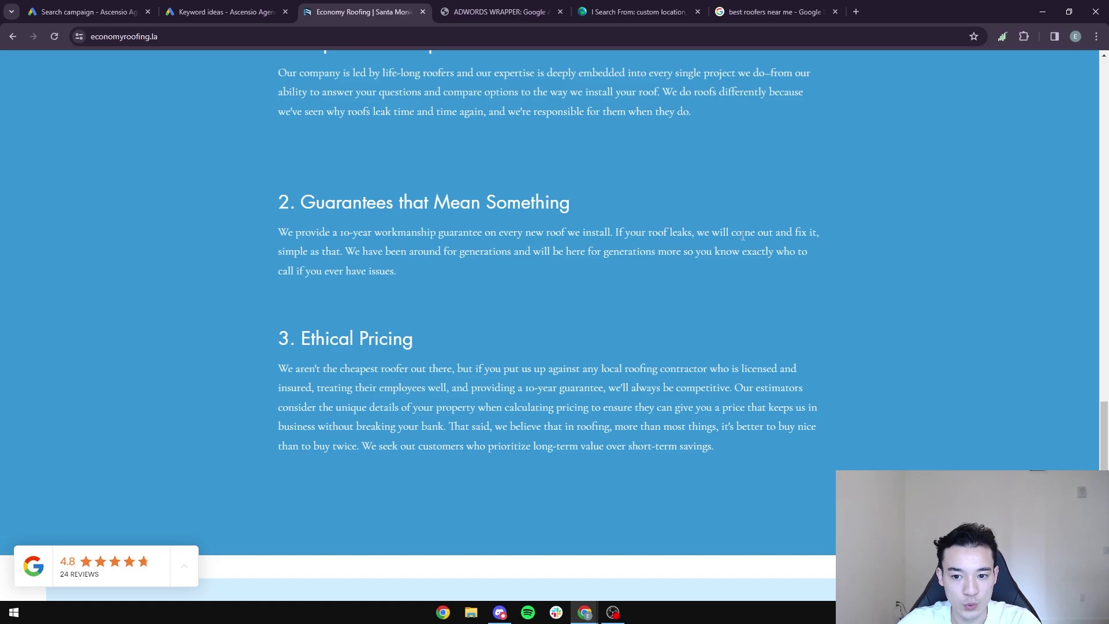
Return to the Google Ads campaign draft and enter "Guaranteed Fix" as the ad's second headline
click(225, 11)
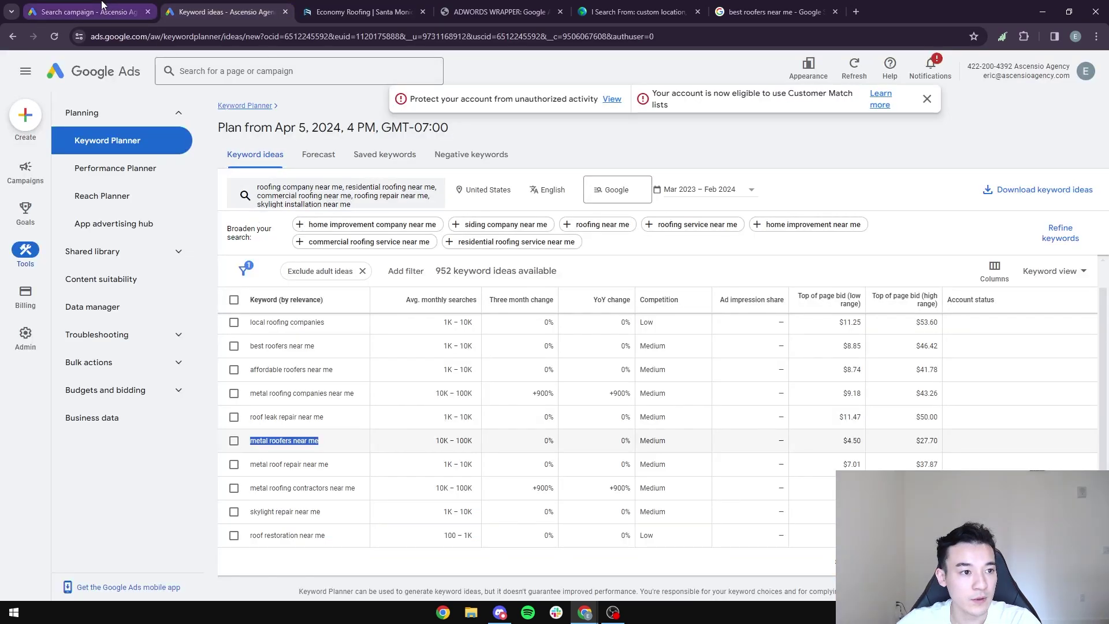
click(87, 12)
text(G)
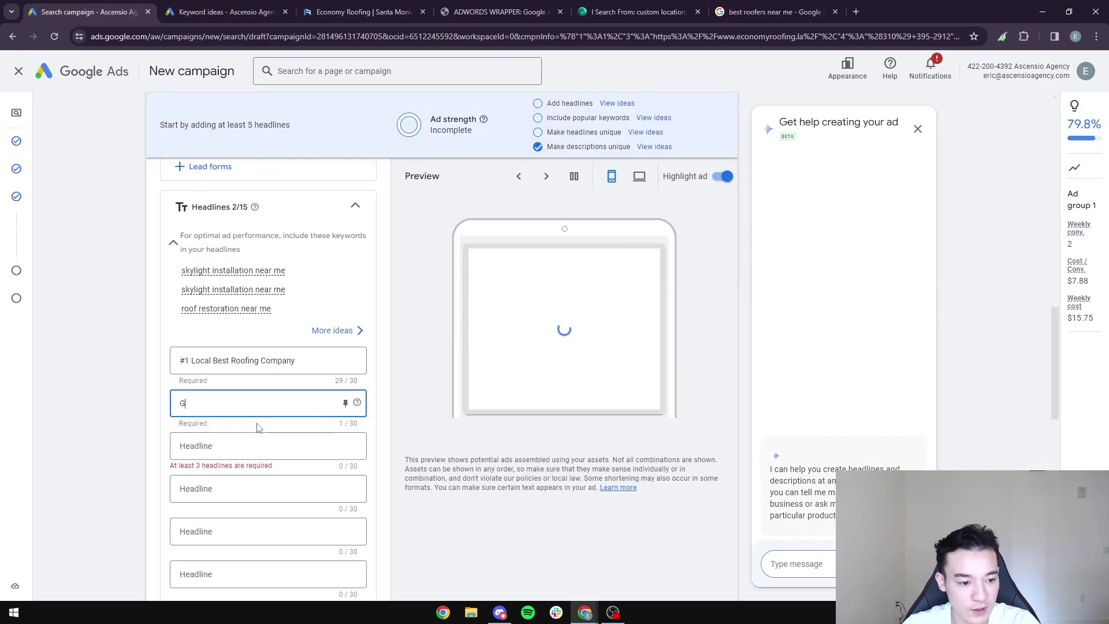
text(uaranteed Fix)
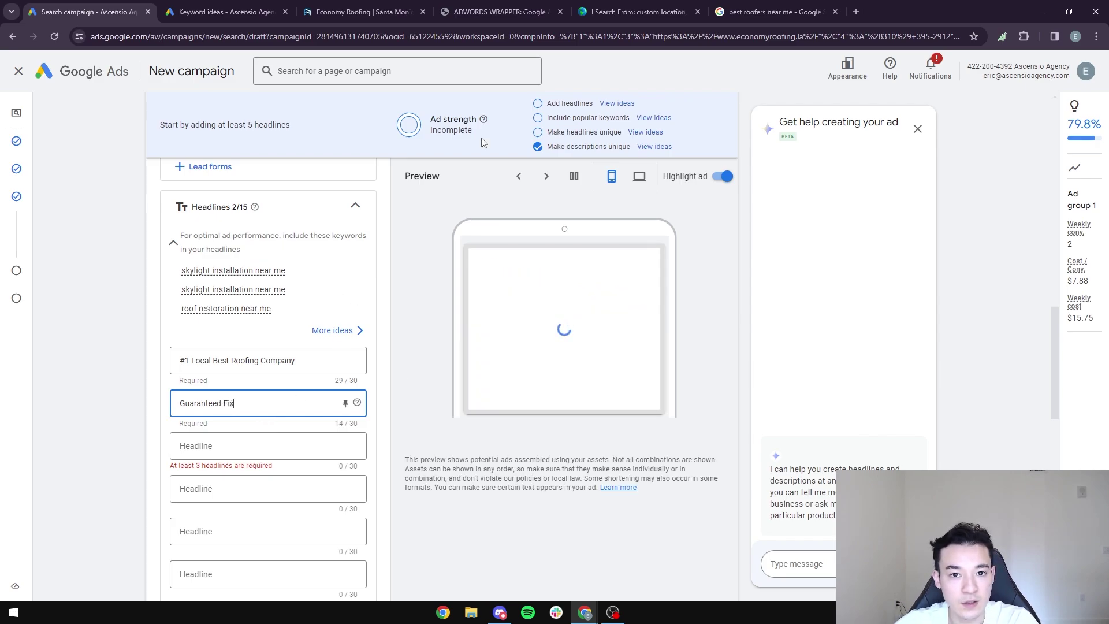
Look through the "best roofers near me" search results and the Keyword Planner ideas for headline wording
click(774, 12)
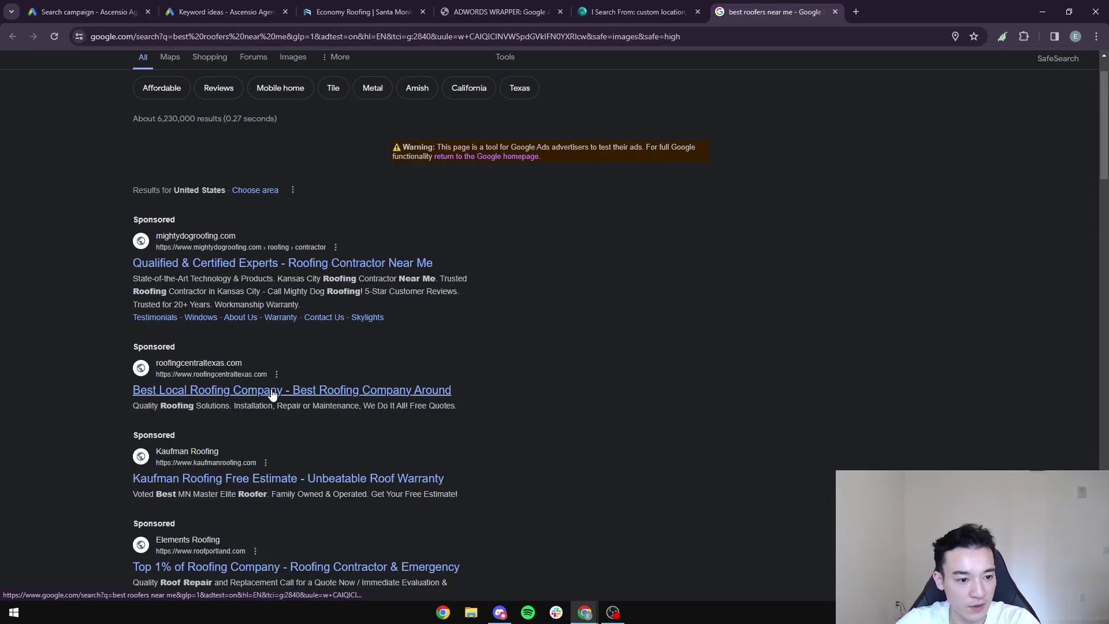
scroll(273, 395, down, 5)
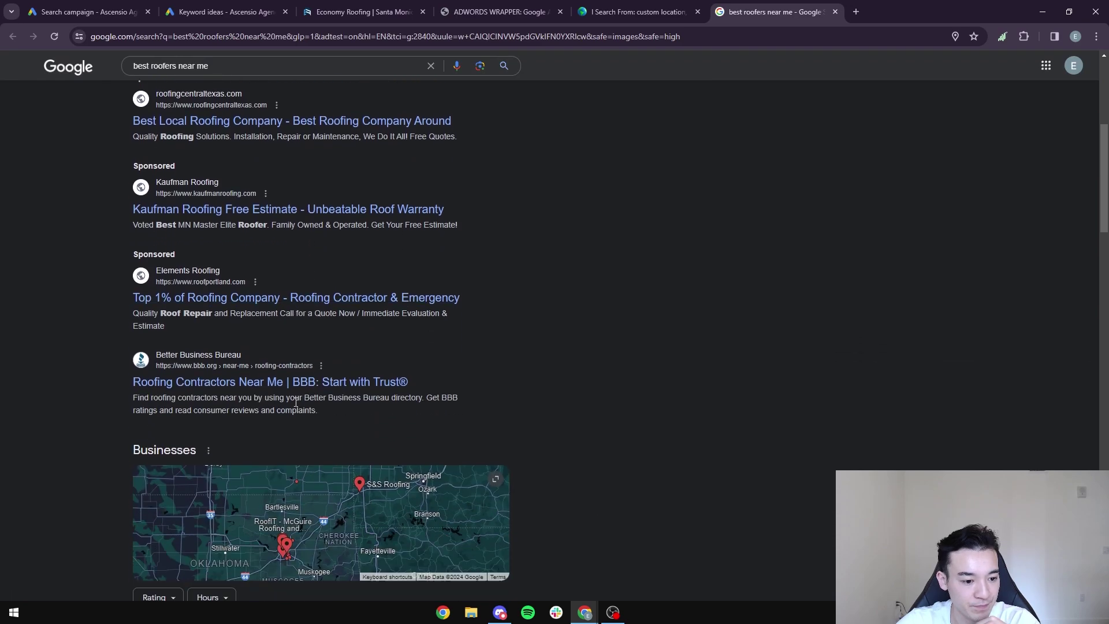
scroll(302, 383, down, 3)
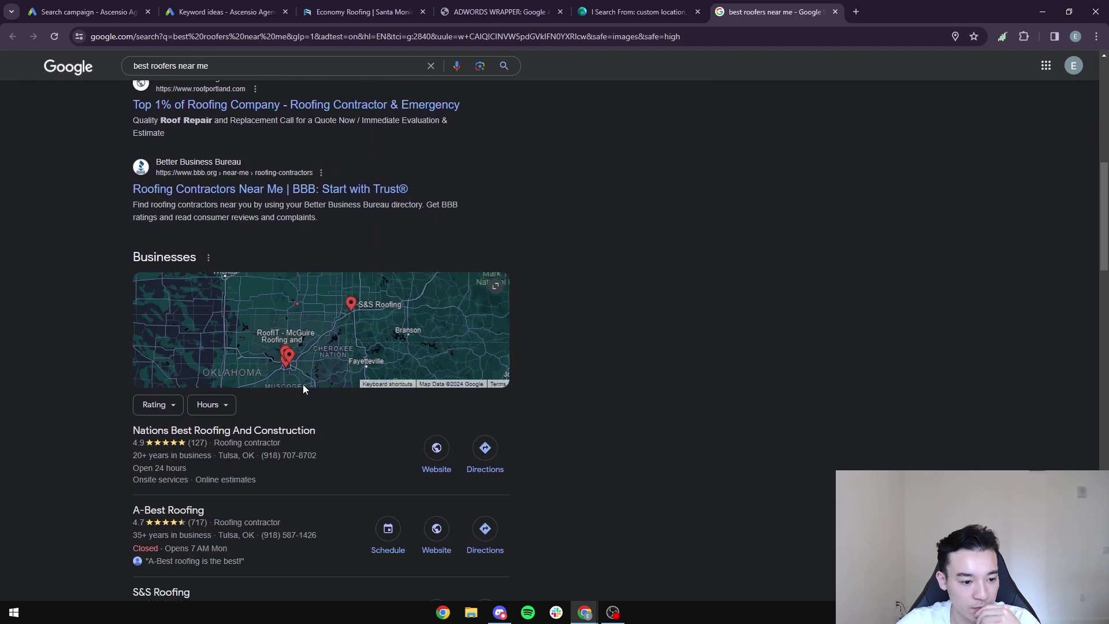
click(302, 384)
scroll(506, 401, down, 15)
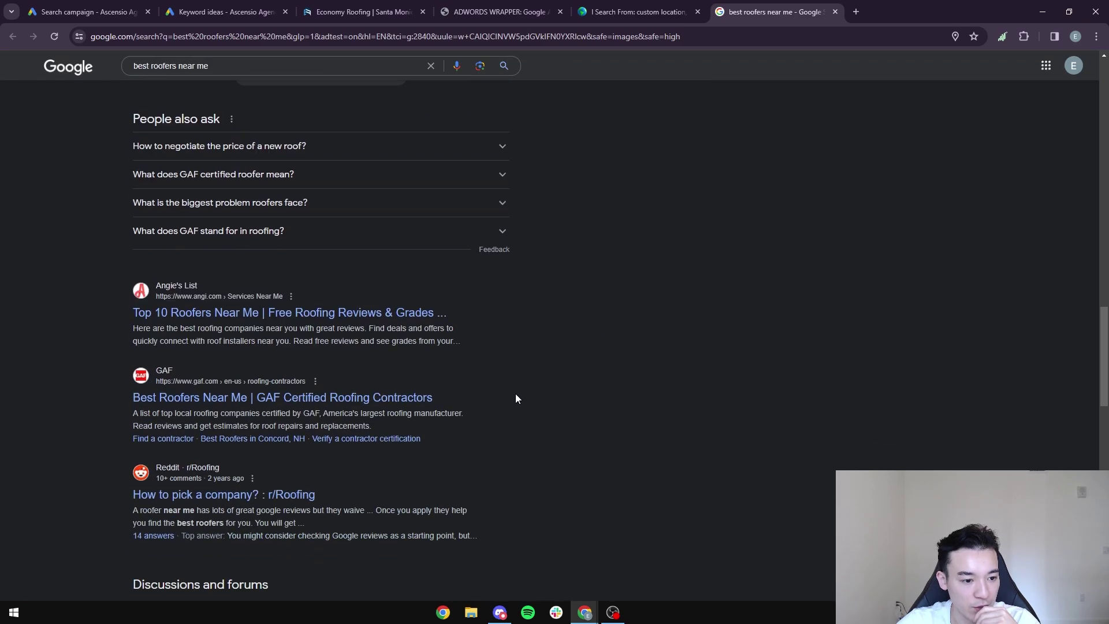
scroll(511, 396, down, 14)
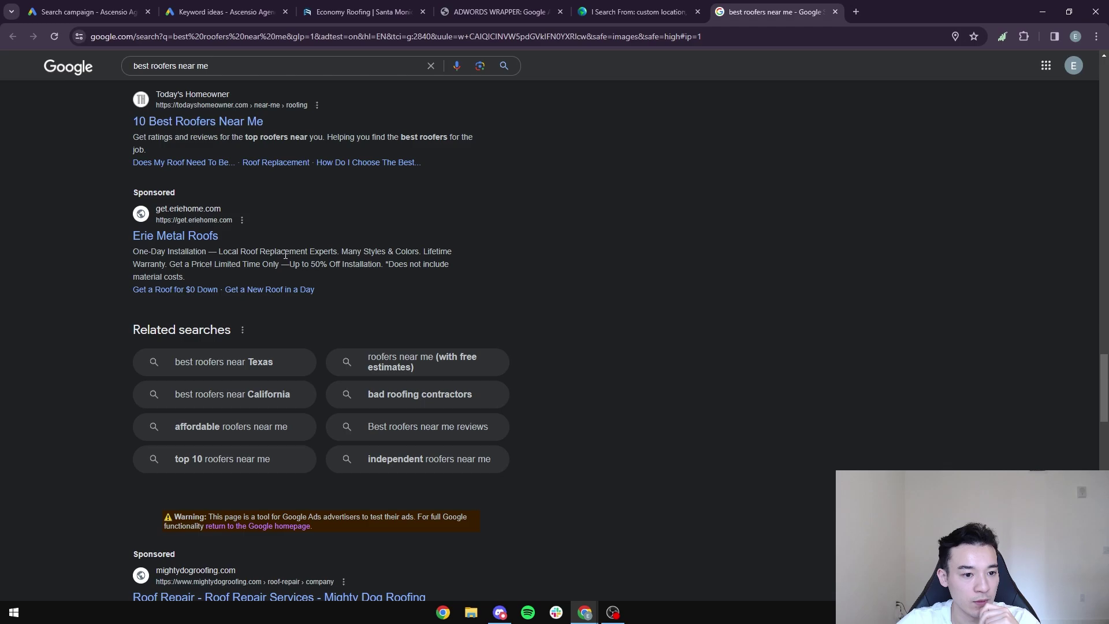
click(223, 12)
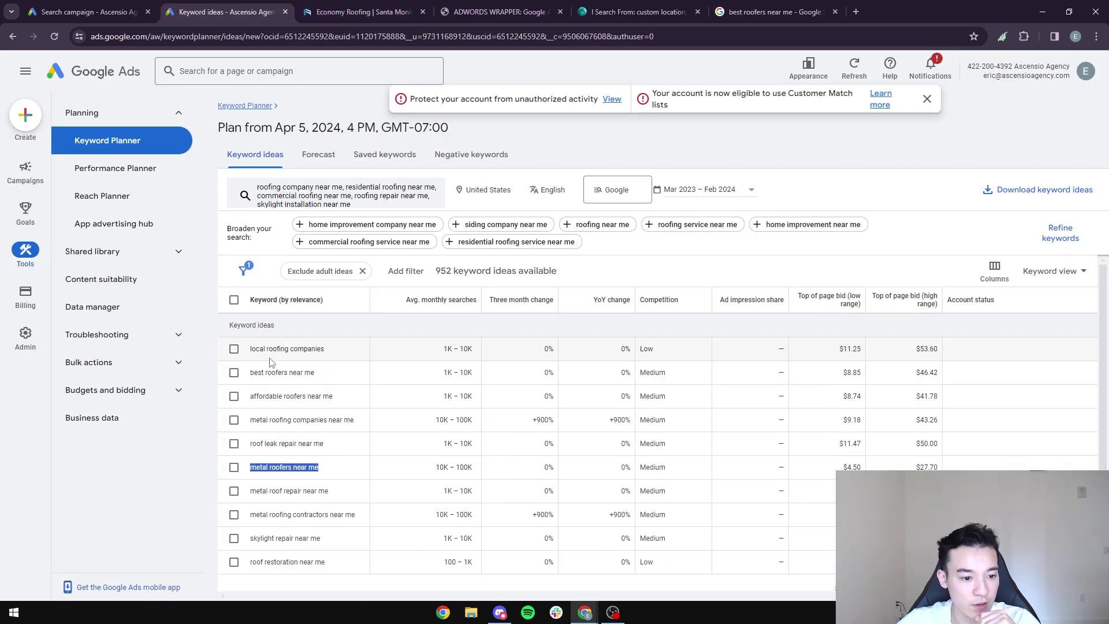
Return to the campaign draft and replace the second headline with "Affordable Roofing Service"
click(99, 12)
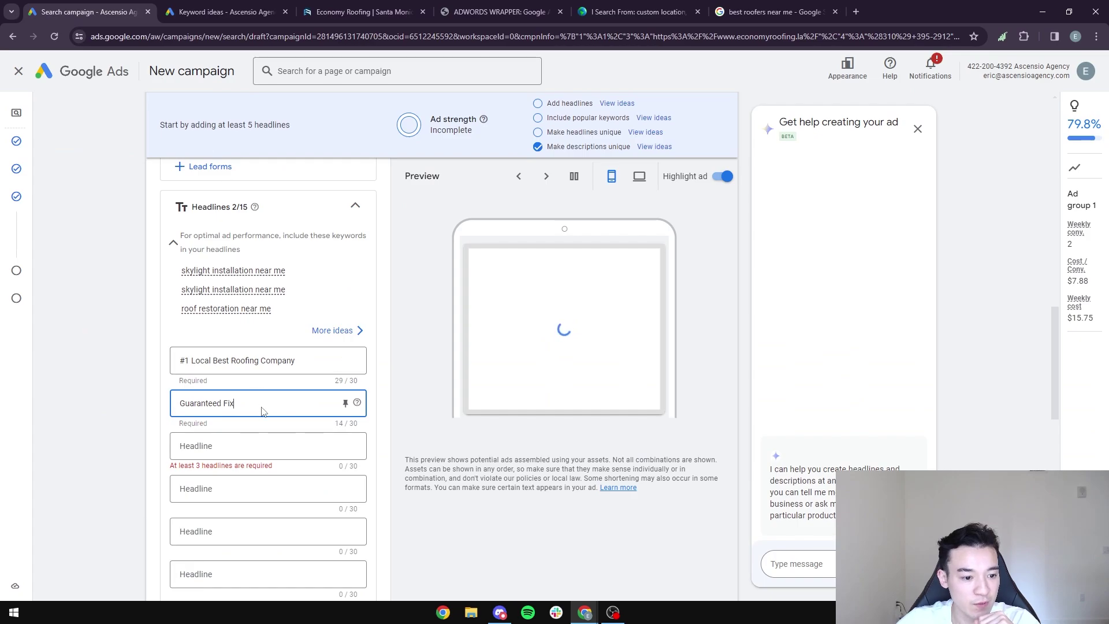
key(ctrl+a)
text(Afforda)
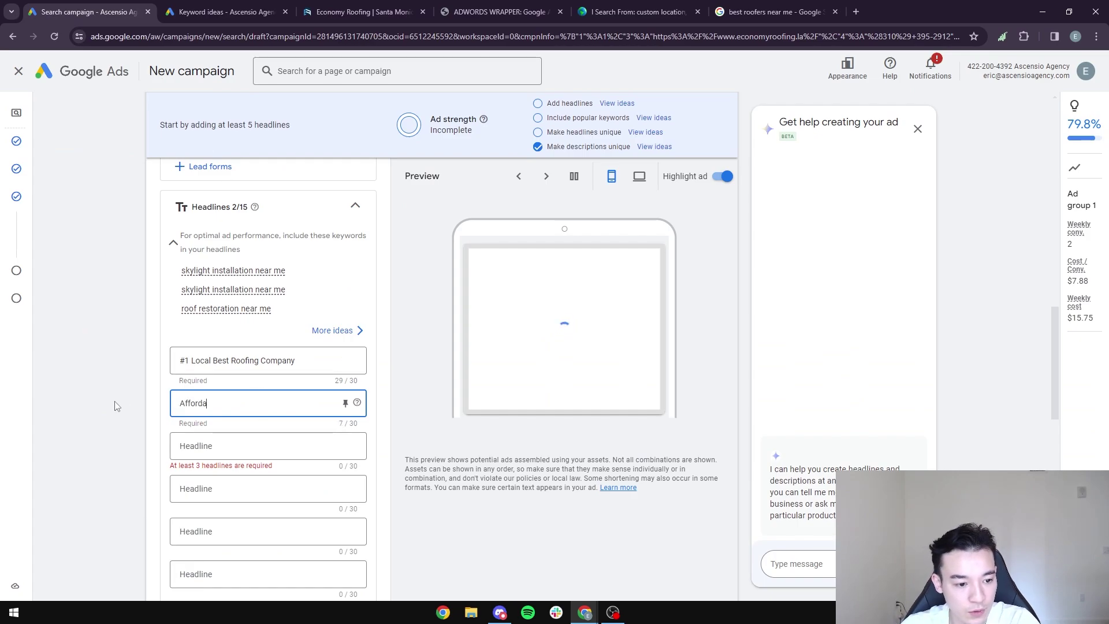
text(ble Roofing Service)
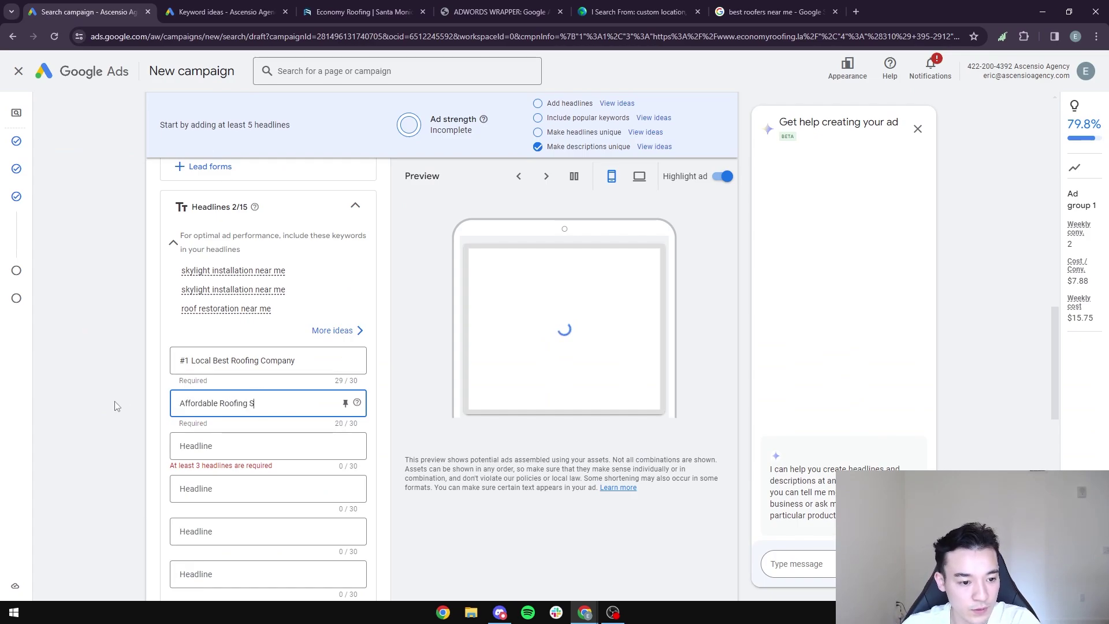
Check the search results and keyword ideas for reference and enter "Best Roof Leak Repair" as the ad's third headline
click(252, 446)
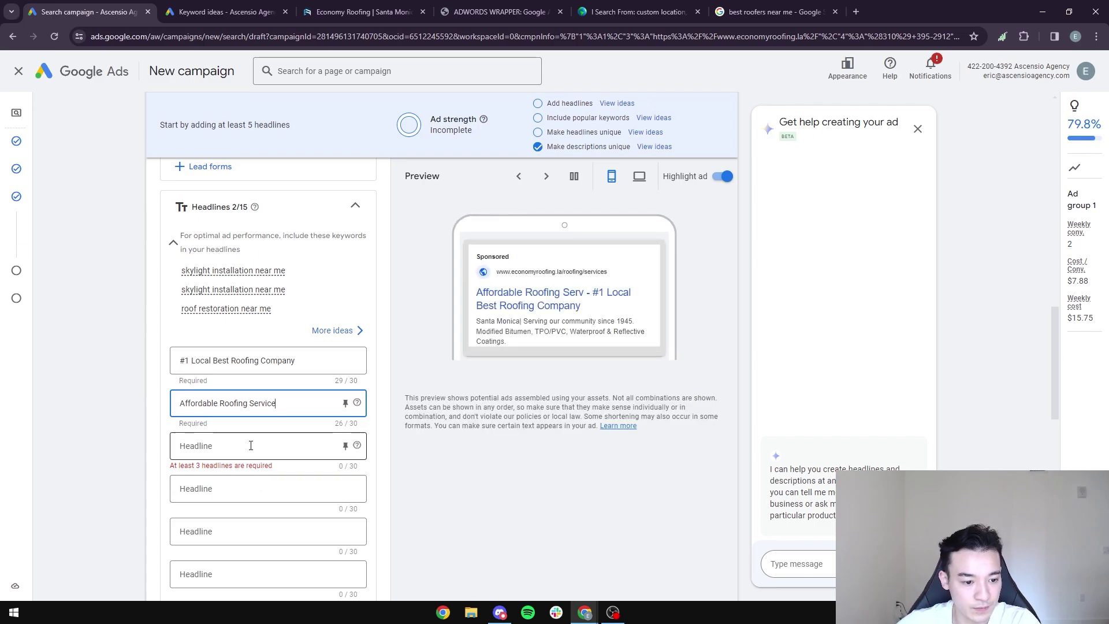
click(773, 12)
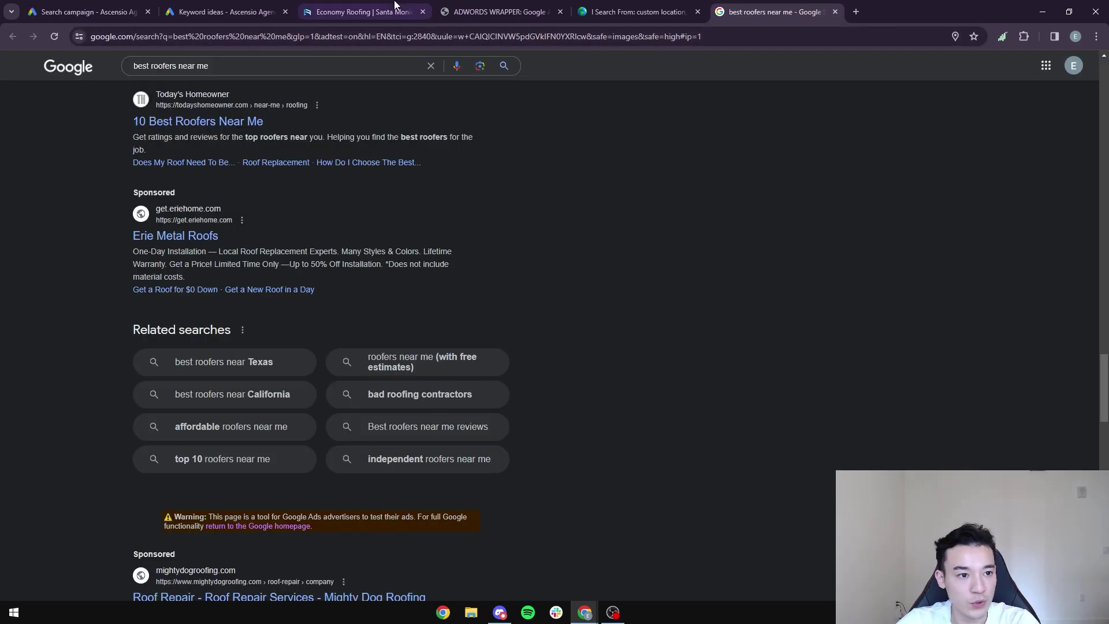
click(225, 11)
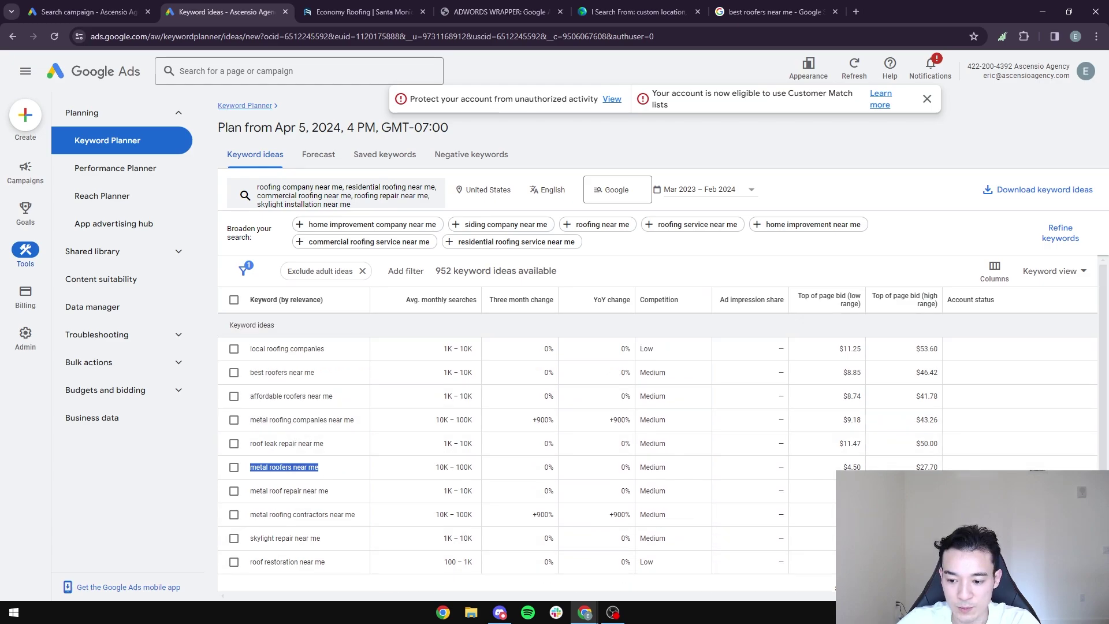
click(288, 582)
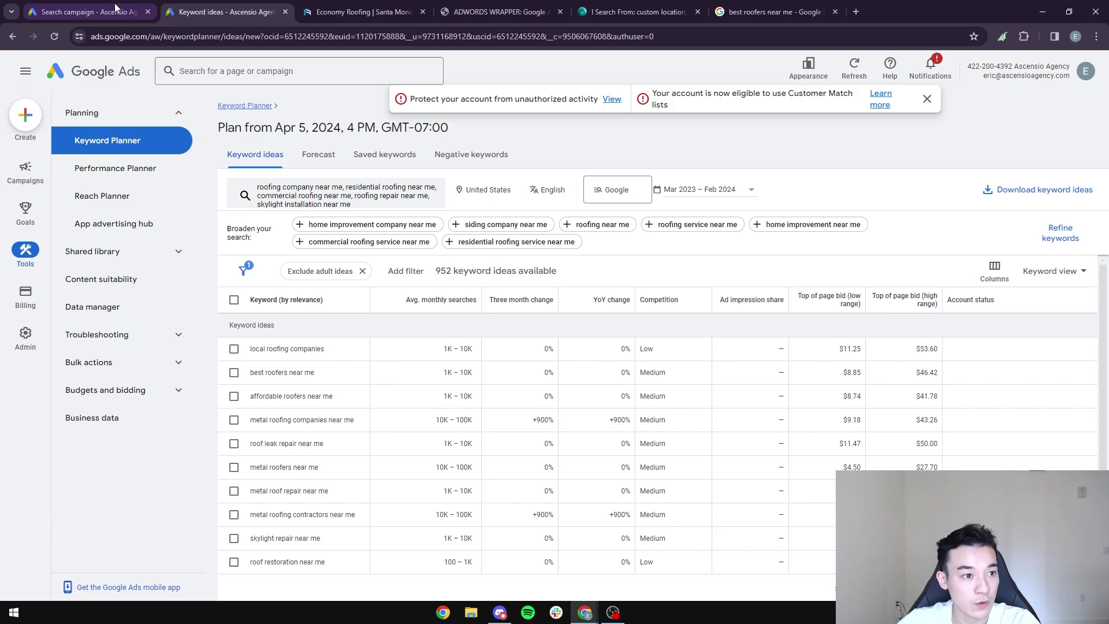
click(86, 12)
text(Best R)
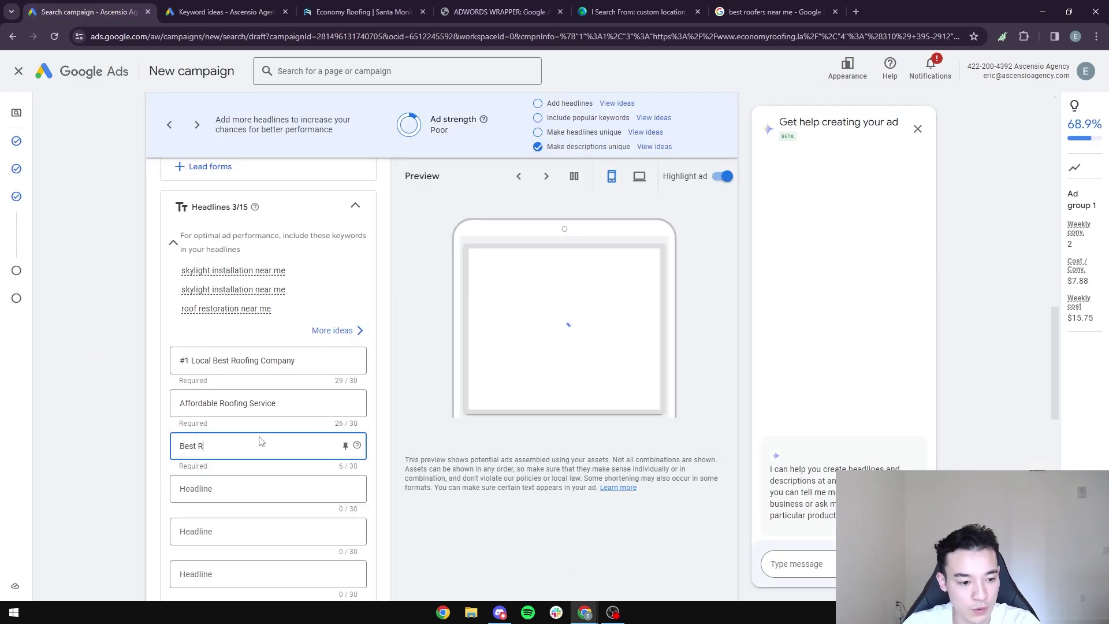
text(oof Le)
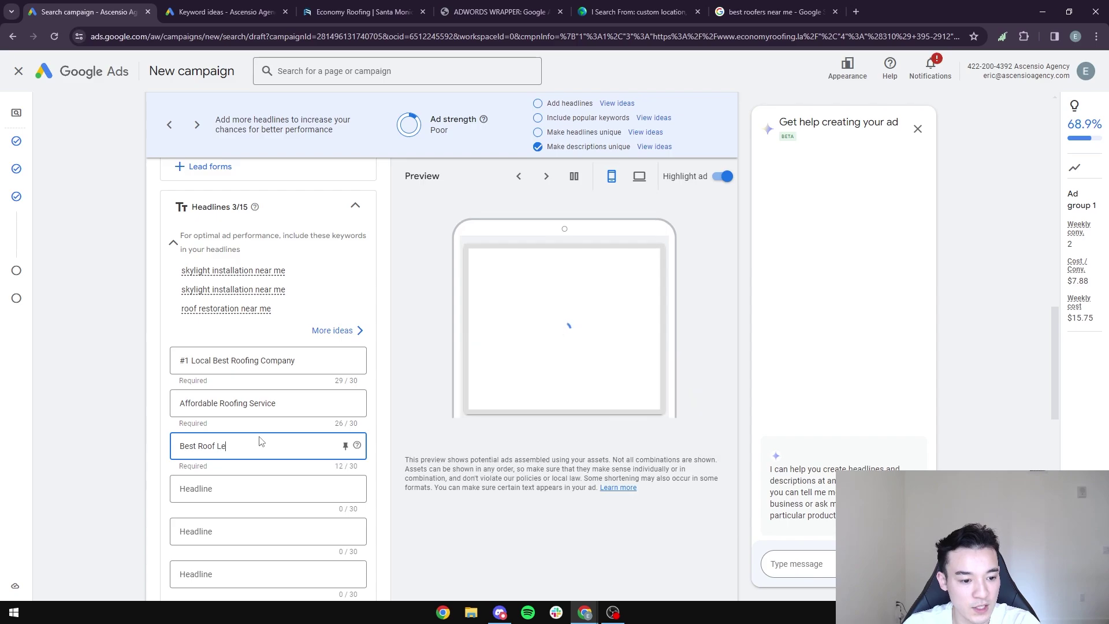
text(ak Repairs)
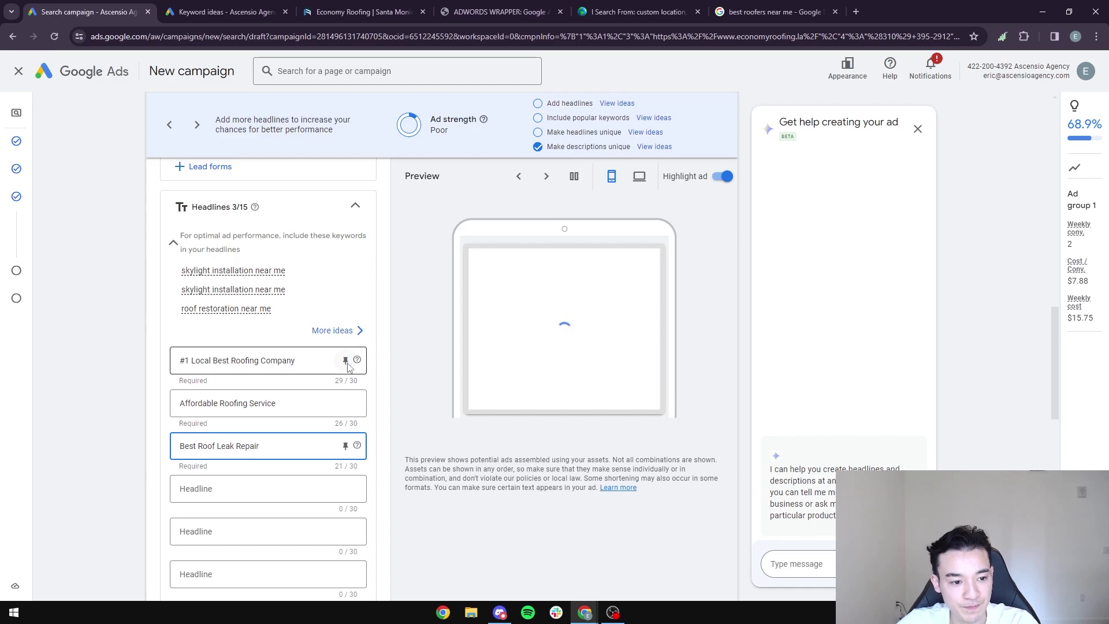
Open the pin position options for the headline "#1 Local Best Roofing Company"
click(346, 361)
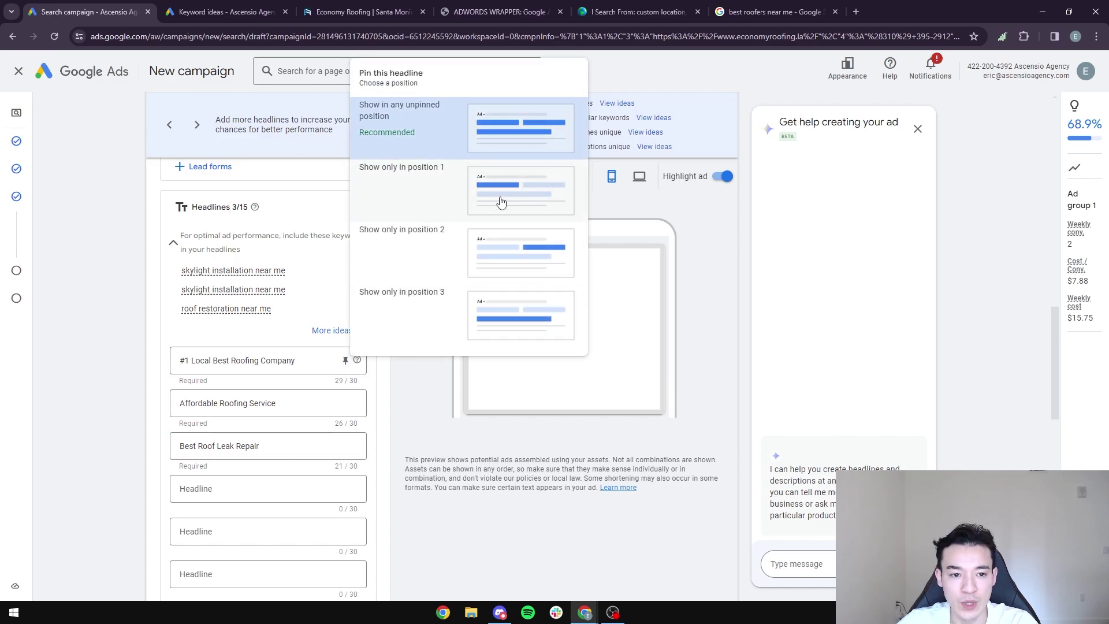
Pin the headline "#1 Local Best Roofing Company" to position 1 and "Affordable Roofing Service" to position 2
click(500, 200)
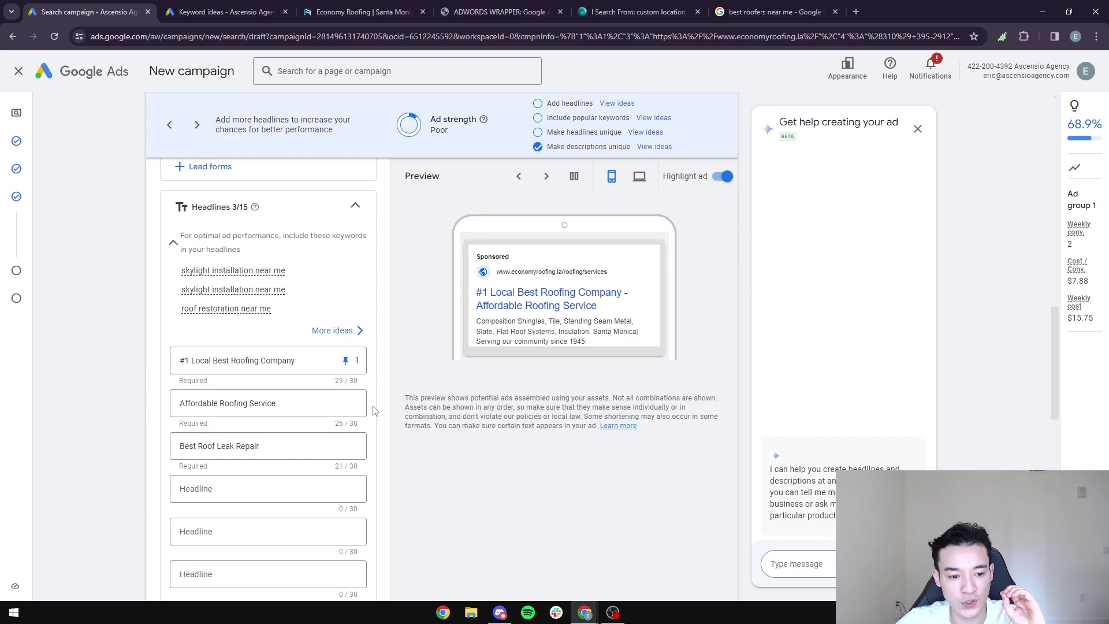
click(345, 403)
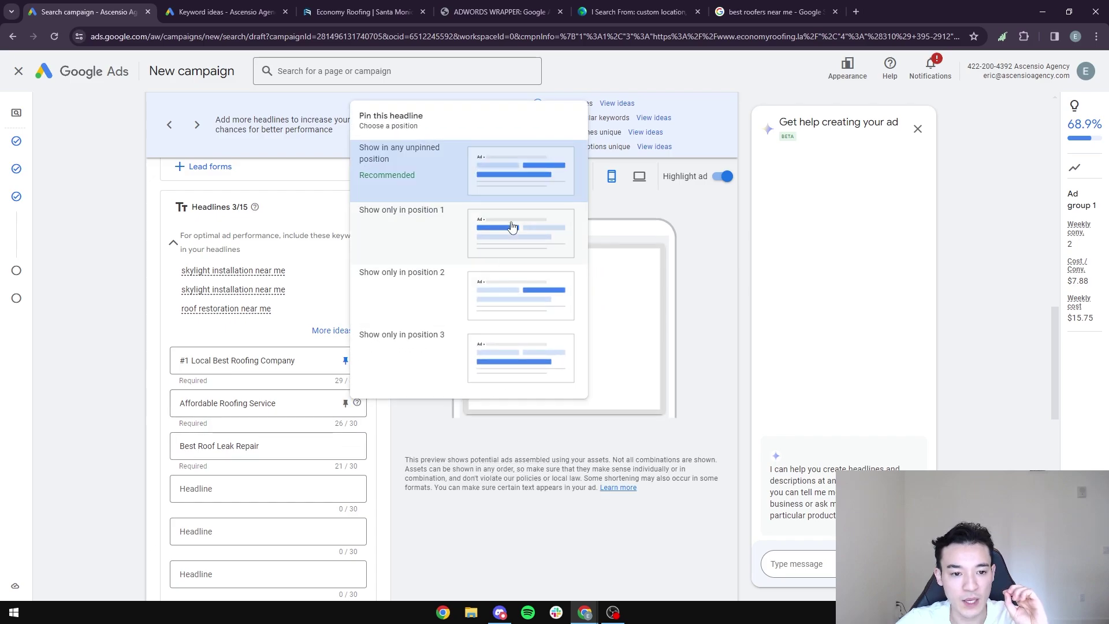
click(515, 293)
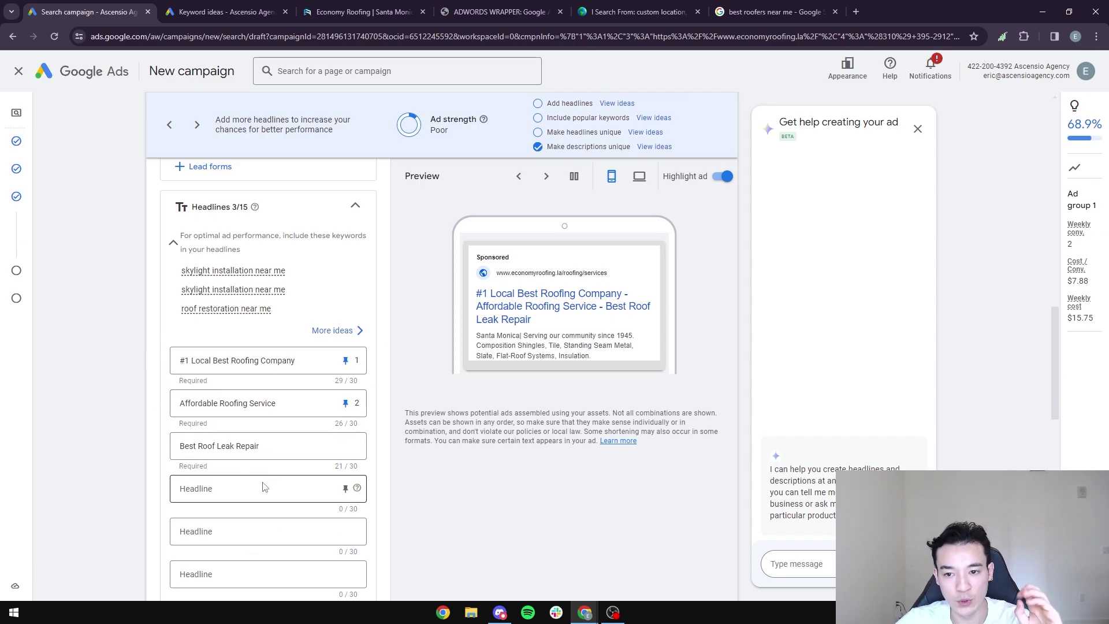
click(218, 488)
click(127, 487)
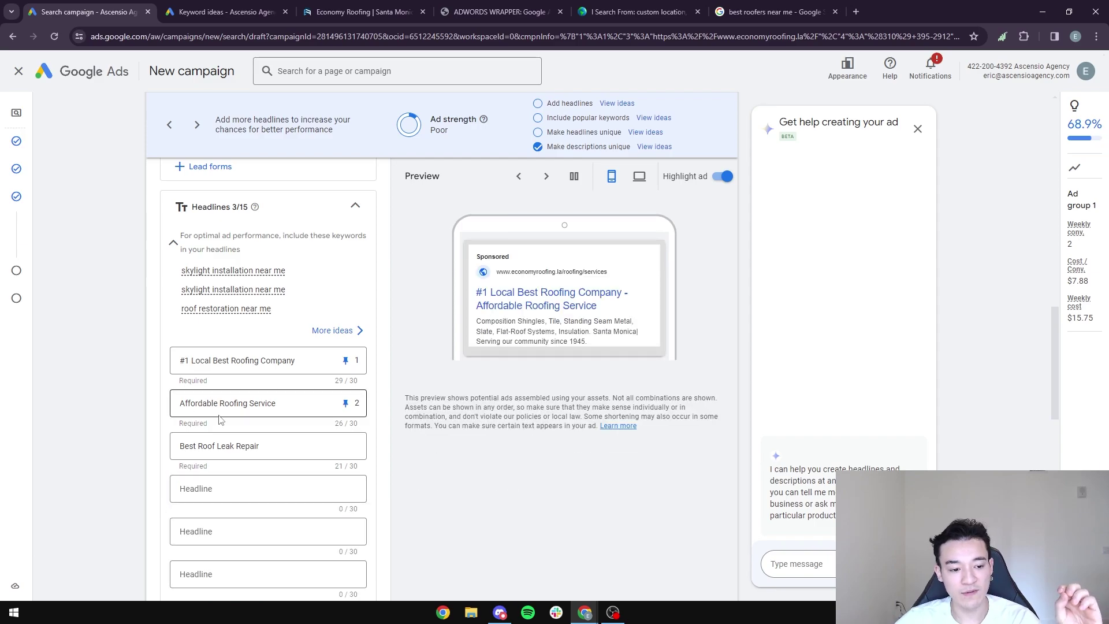
Examine the sponsored competitor ads in the "best roofers near me" search results for headline wording
click(774, 12)
scroll(327, 457, down, 3)
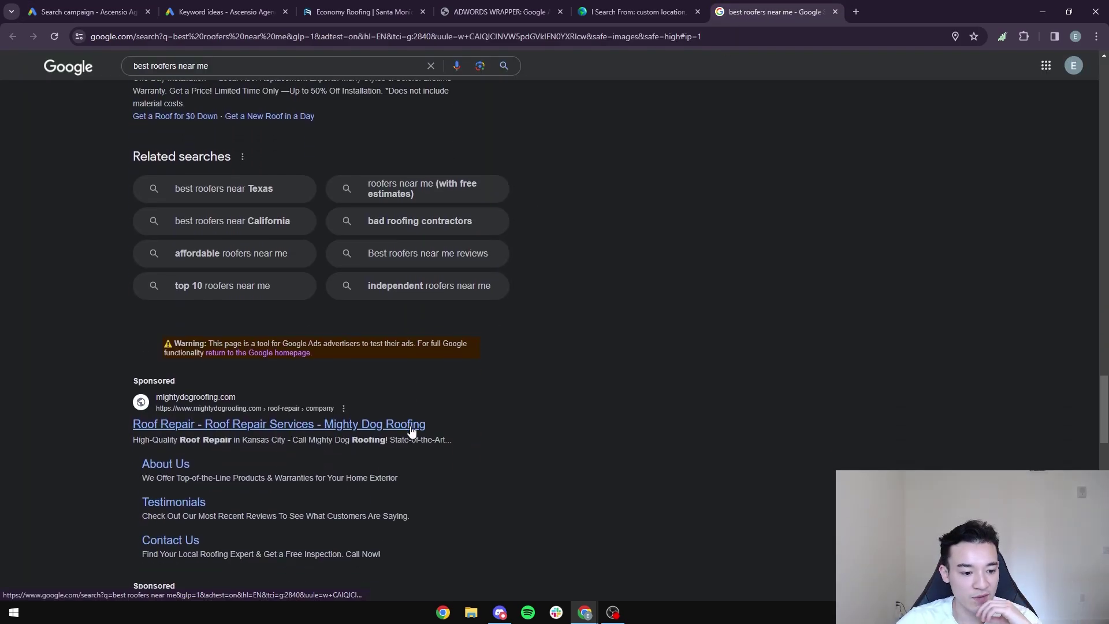
scroll(277, 431, down, 2)
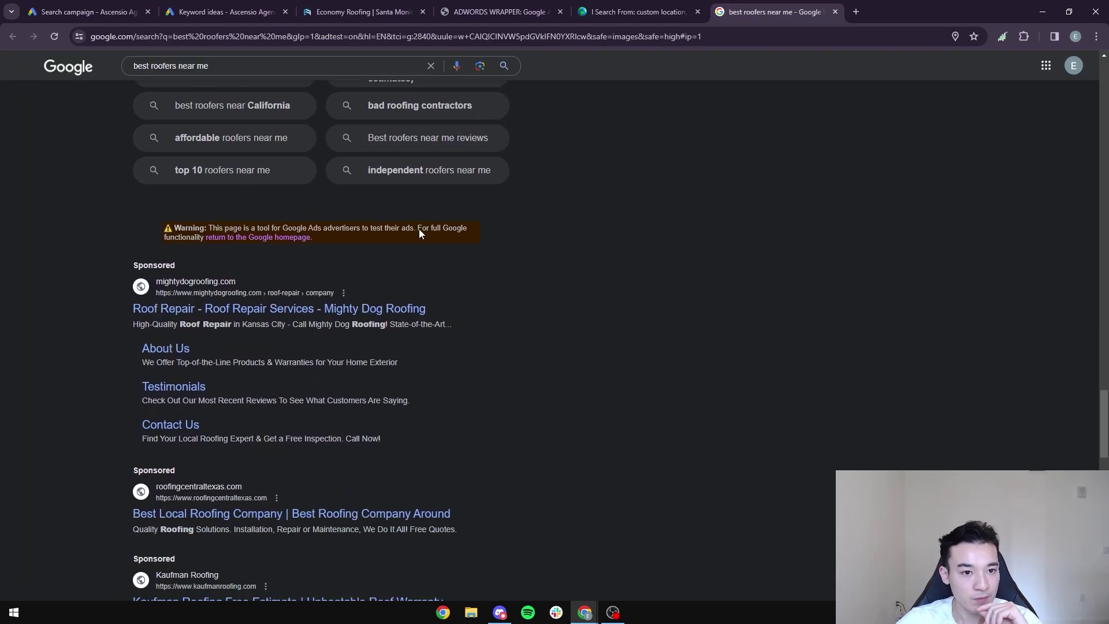
Review the services, Why Choose Us and contact sections of the Economy Roofing website for headline ideas
click(364, 12)
scroll(650, 370, up, 7)
scroll(649, 369, up, 14)
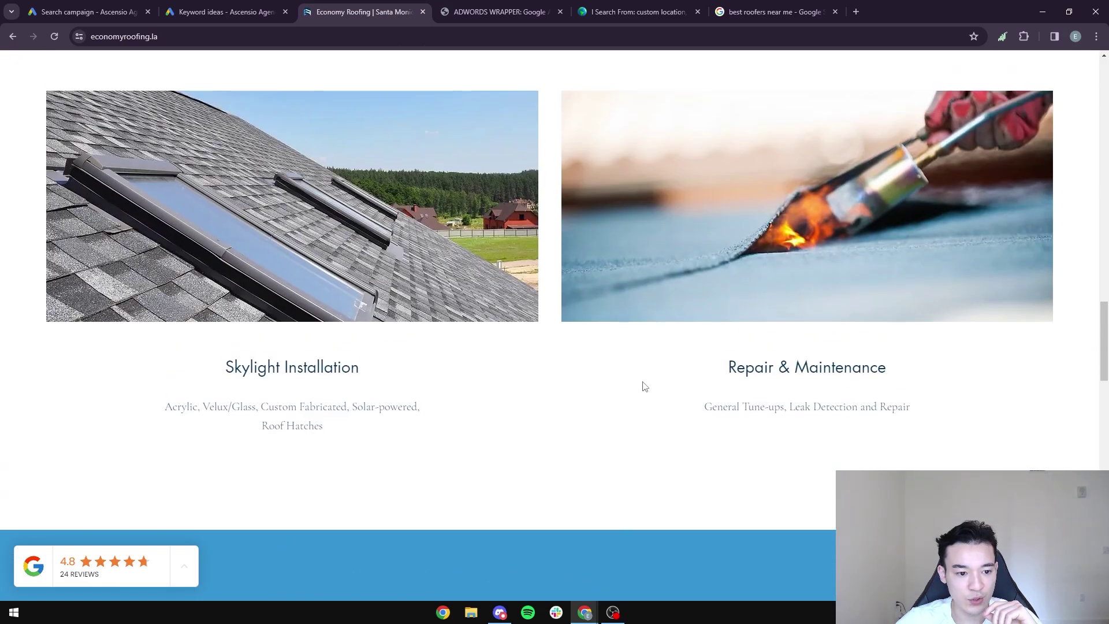
scroll(601, 390, up, 10)
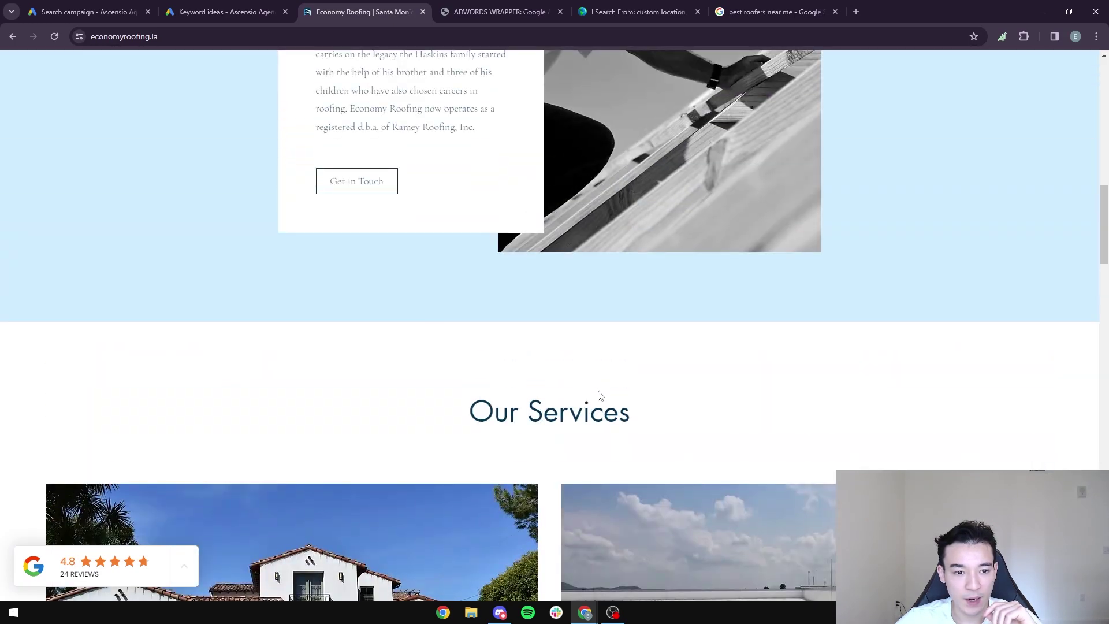
scroll(592, 394, down, 20)
scroll(591, 403, down, 12)
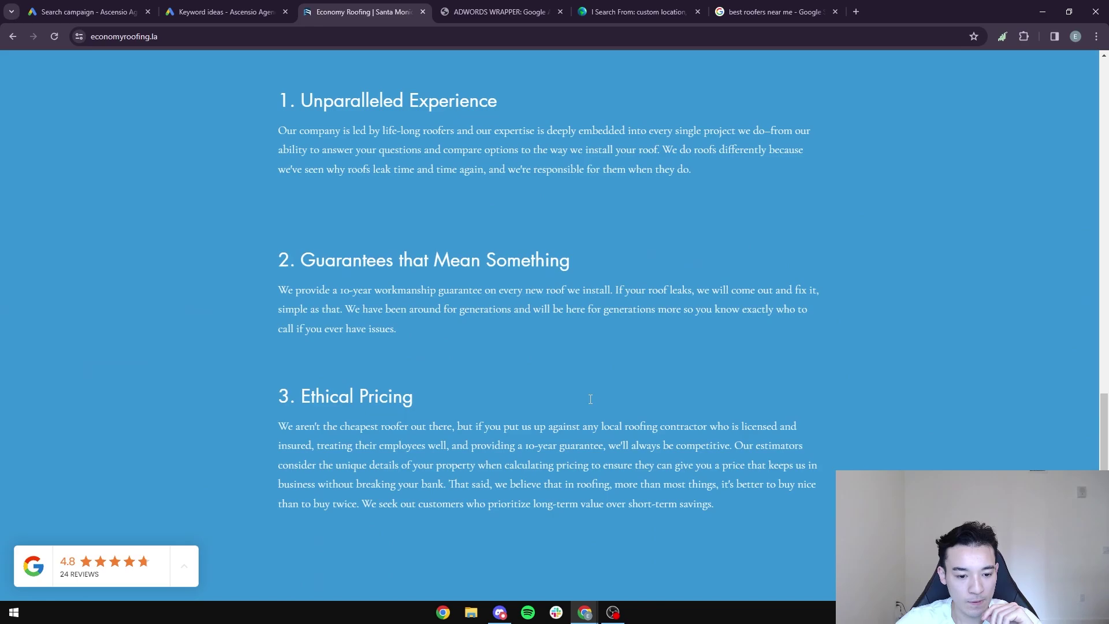
scroll(472, 317, down, 11)
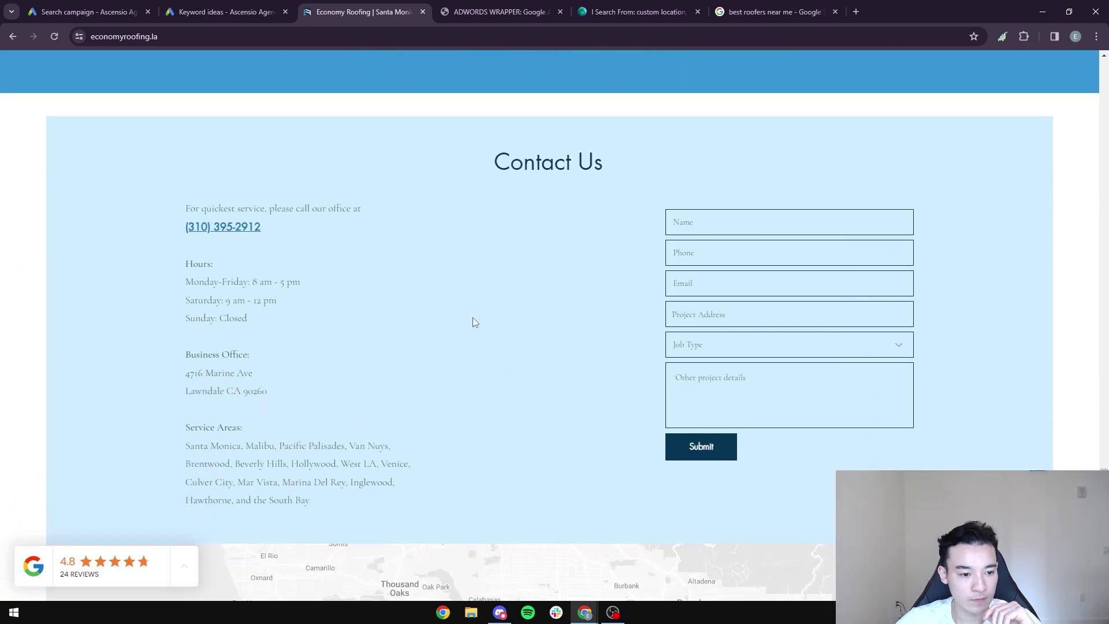
scroll(485, 335, up, 10)
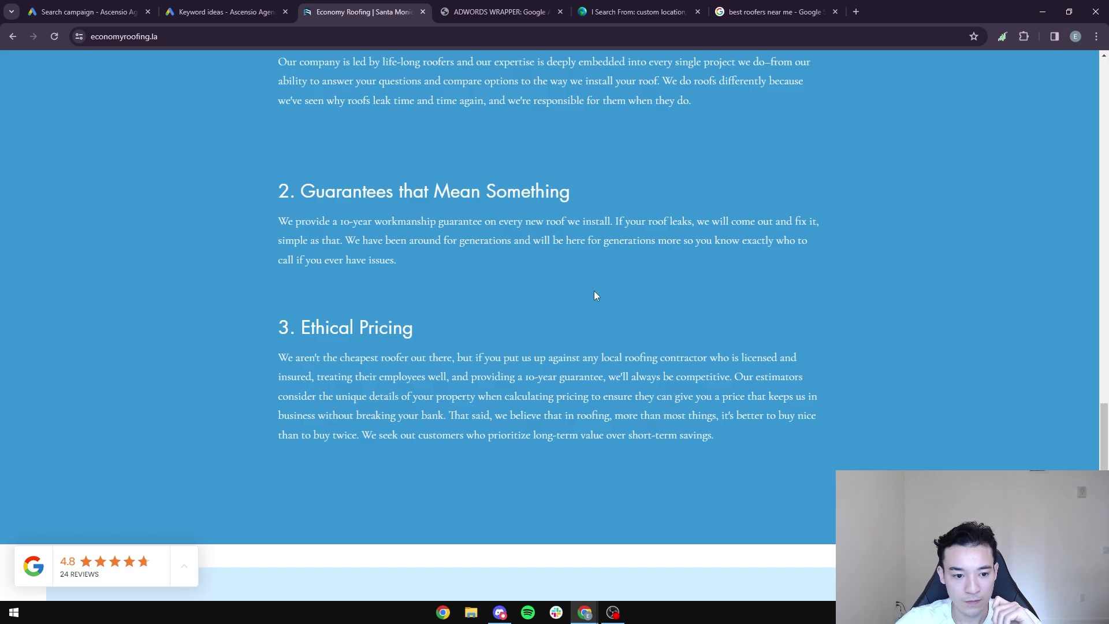
scroll(596, 296, up, 4)
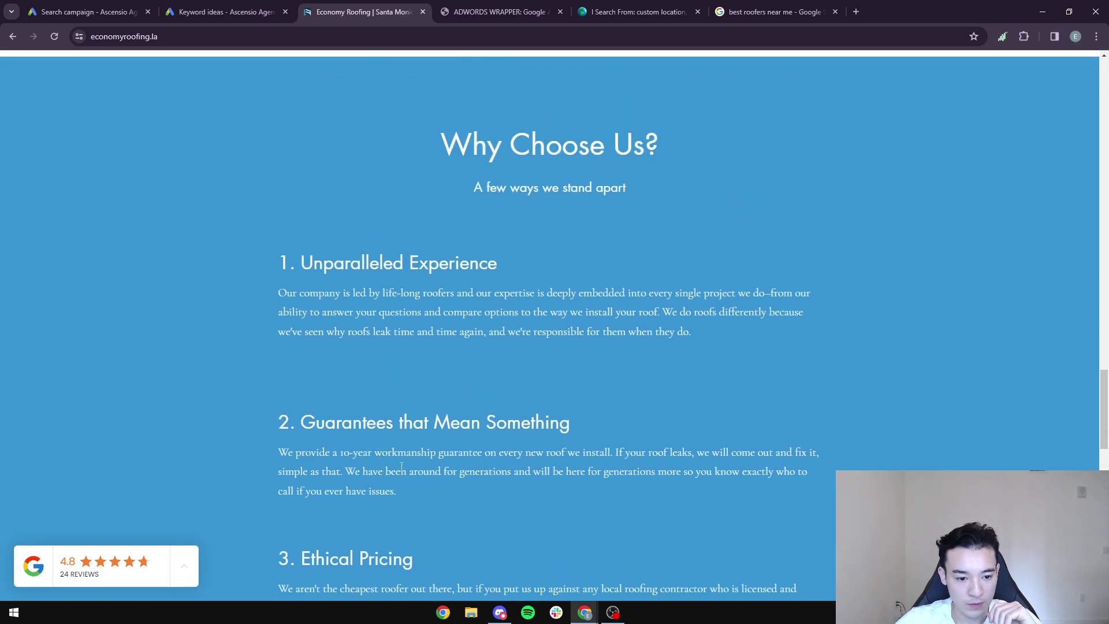
scroll(454, 477, up, 20)
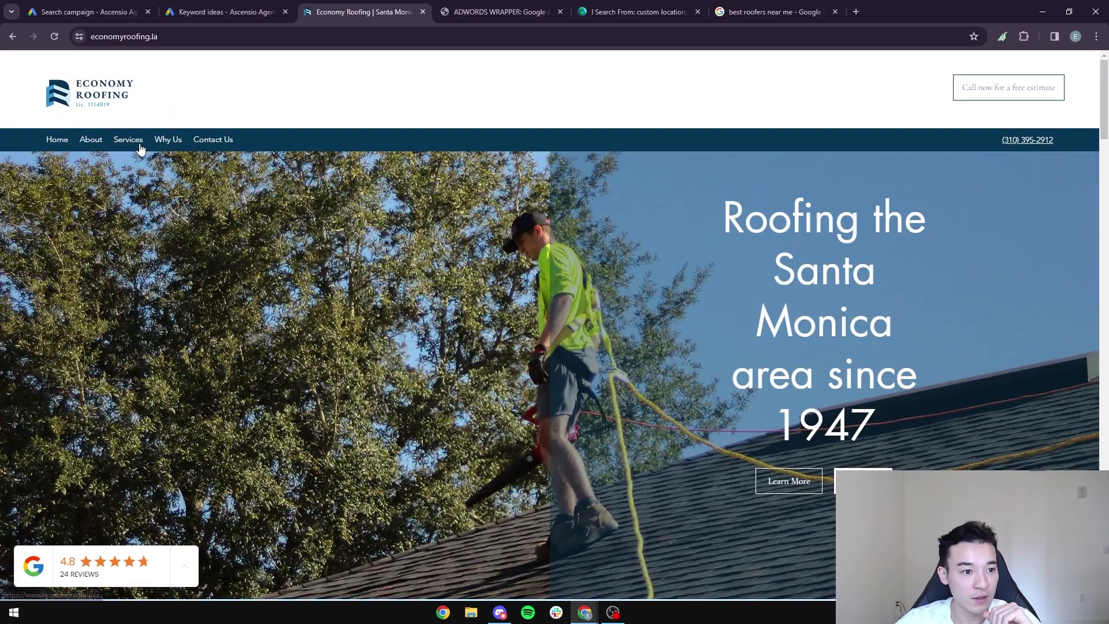
scroll(139, 143, down, 8)
scroll(194, 183, down, 15)
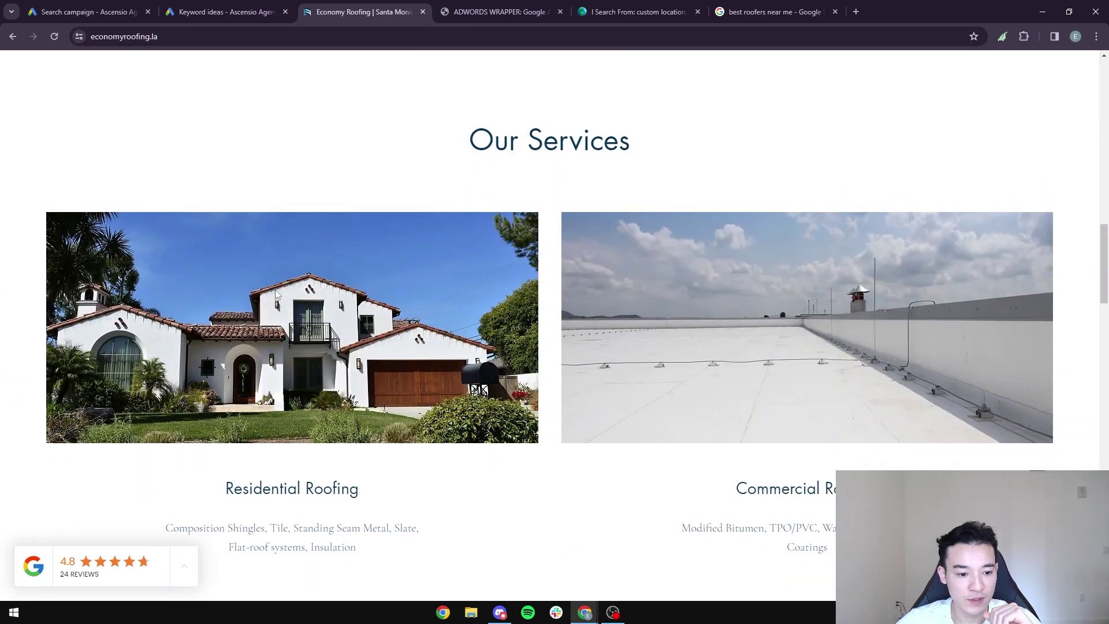
scroll(800, 308, down, 3)
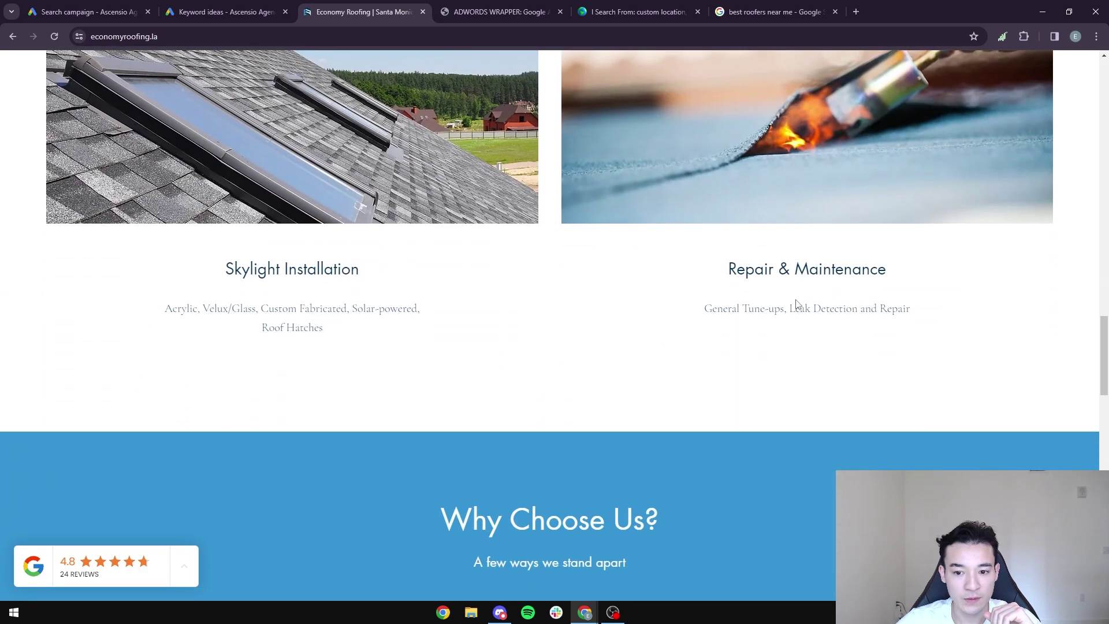
Return to the Google Ads campaign draft and add "Same Day Service. Call Now" as the fourth headline
click(80, 12)
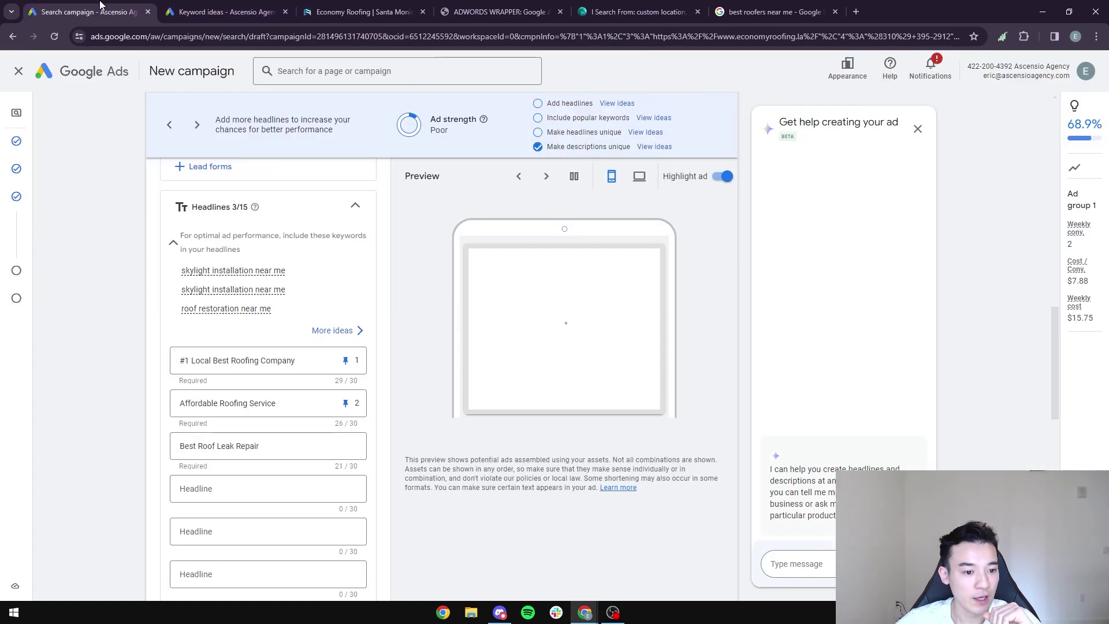
click(233, 488)
text(Sam)
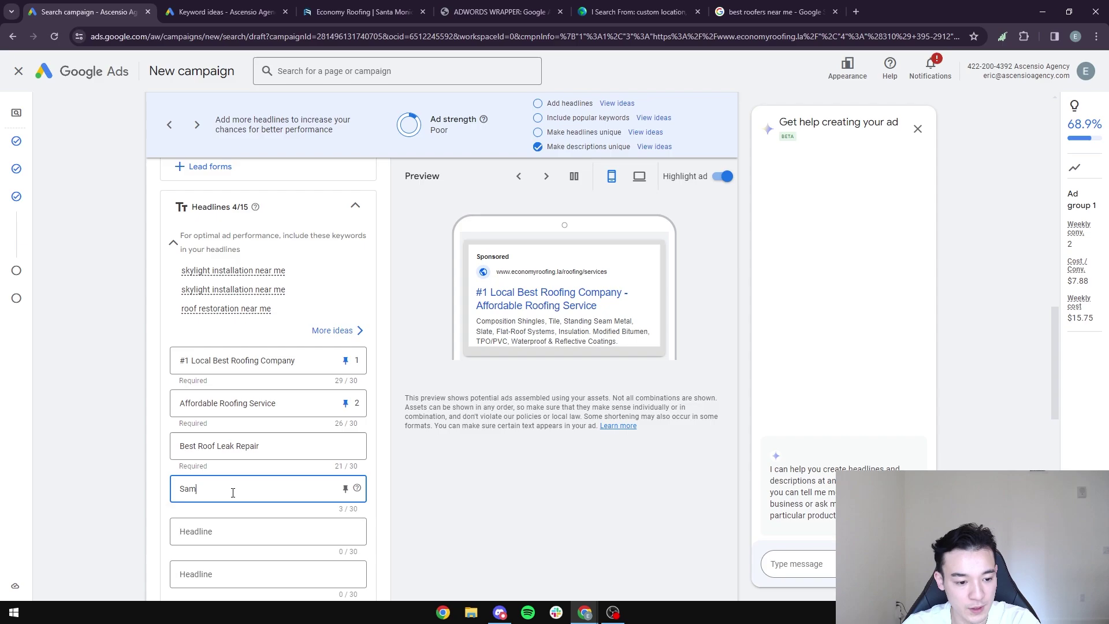
text(e Day Service)
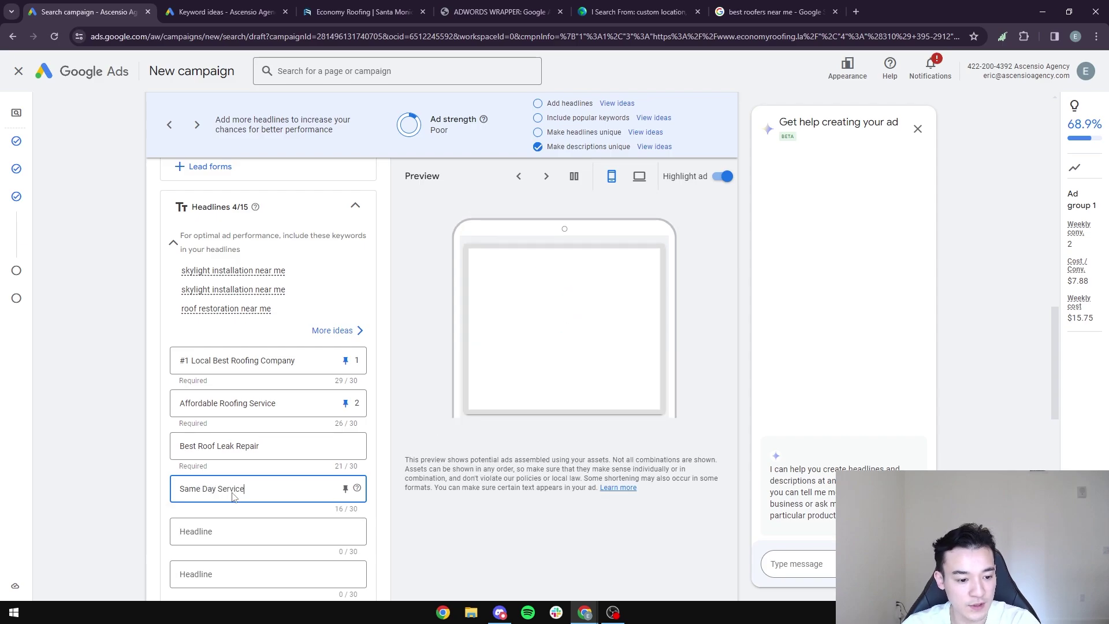
text(. Call)
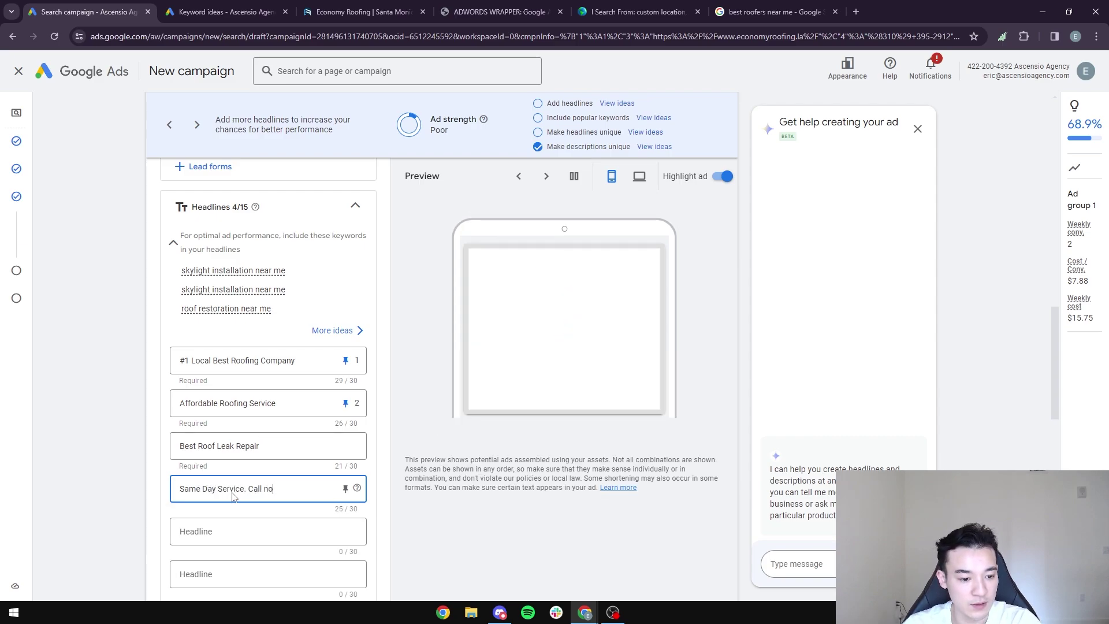
text( no)
key(BackSpace)
key(BackSpace)
text(Now)
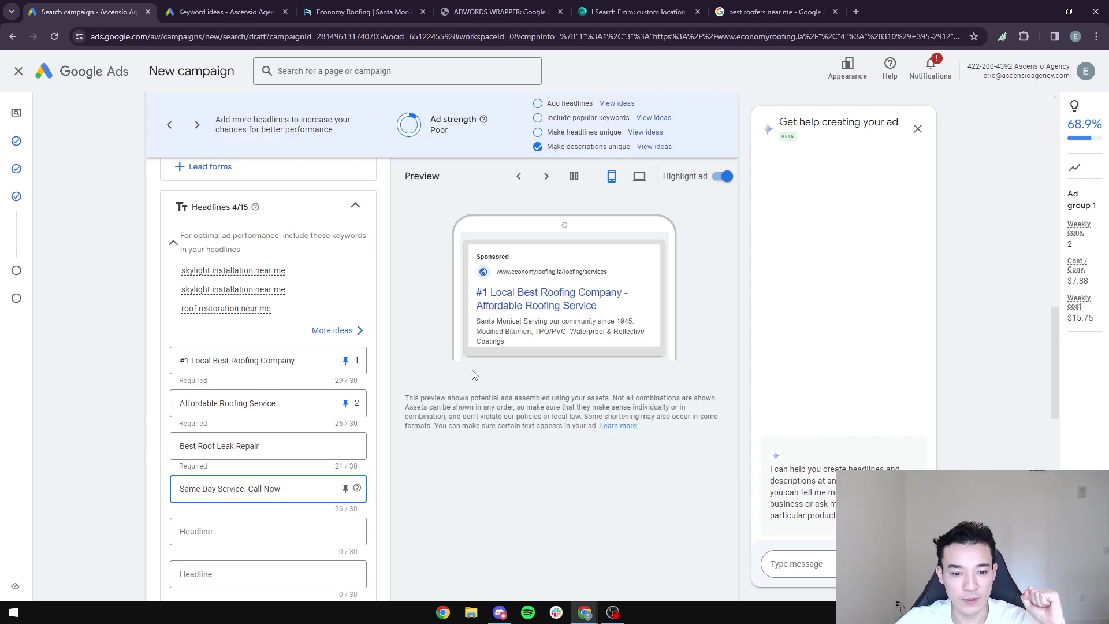
Enter "24/7 Emergency Service" as the fifth headline of the ad
scroll(190, 369, down, 2)
click(224, 416)
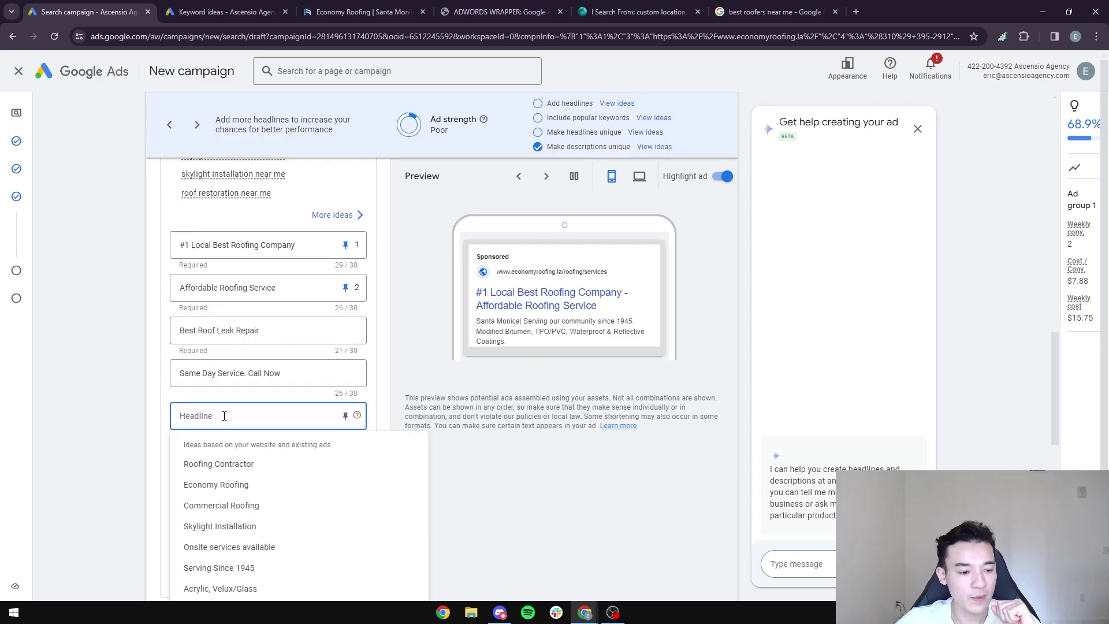
click(773, 12)
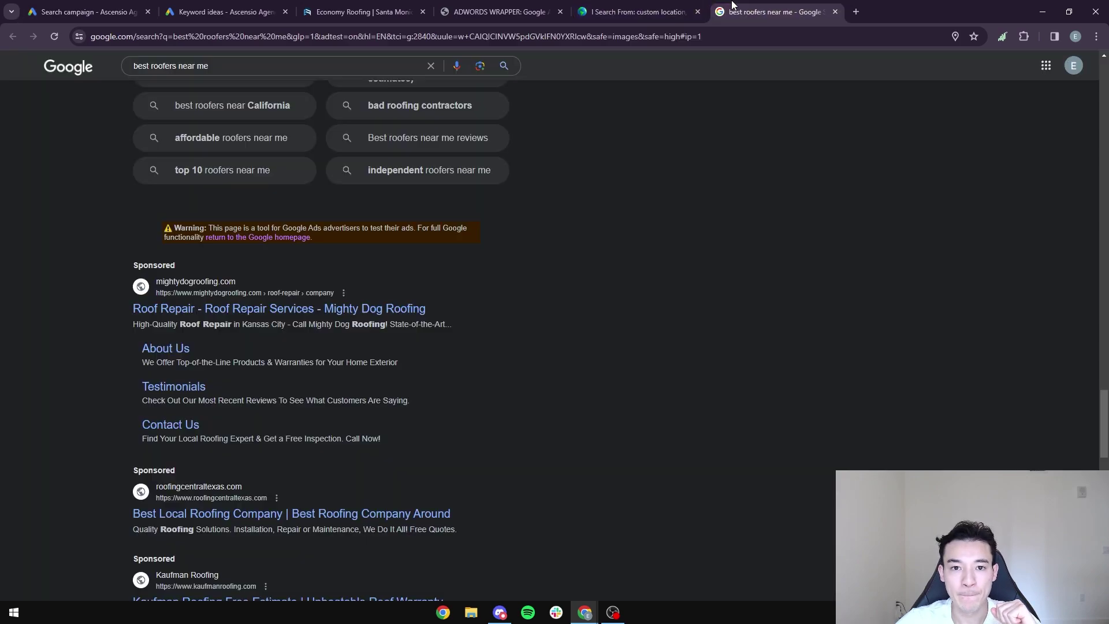
click(87, 12)
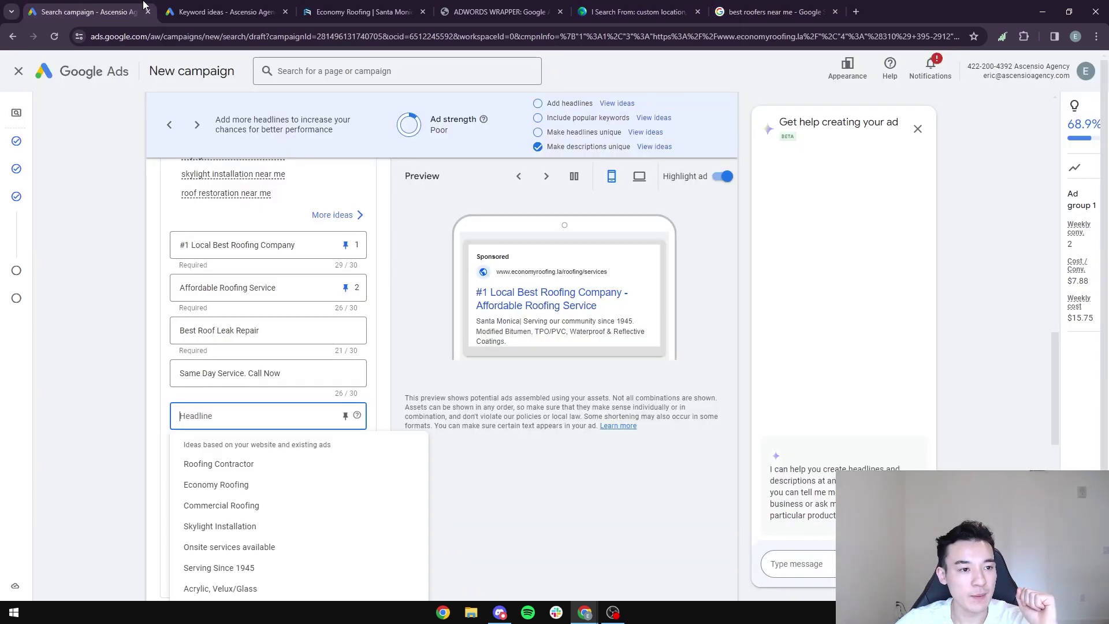
key(Escape)
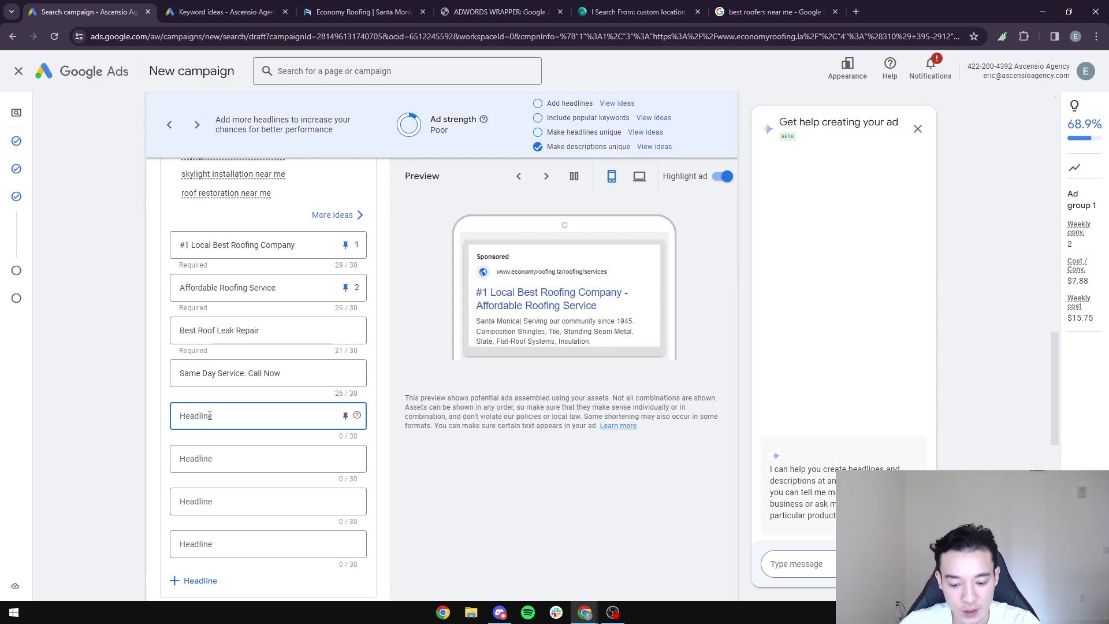
text(2)
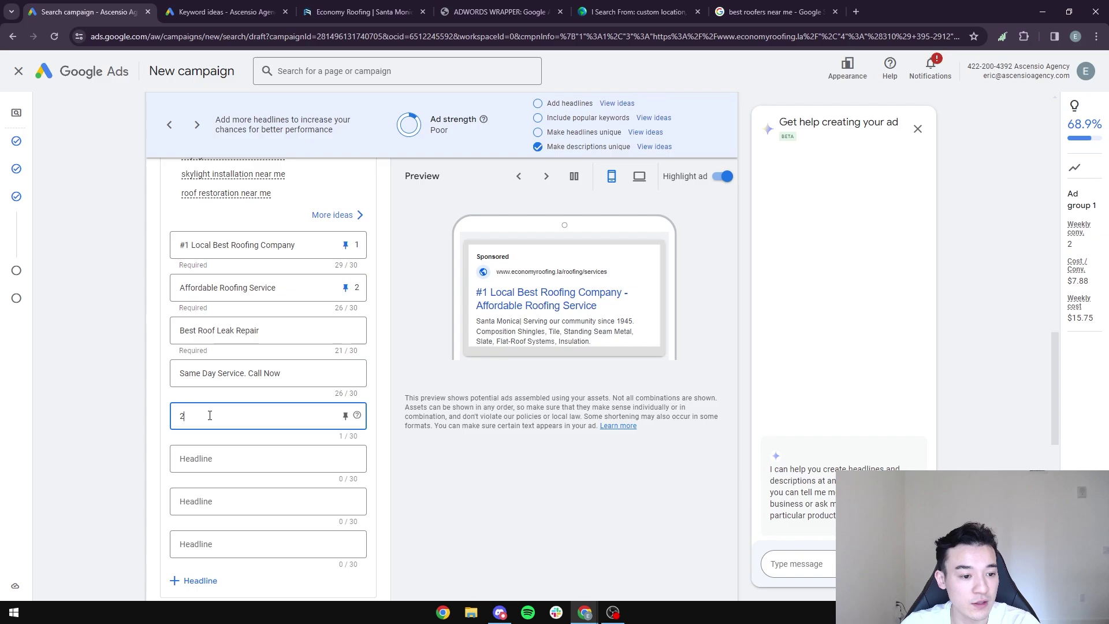
text(4/7 Emer)
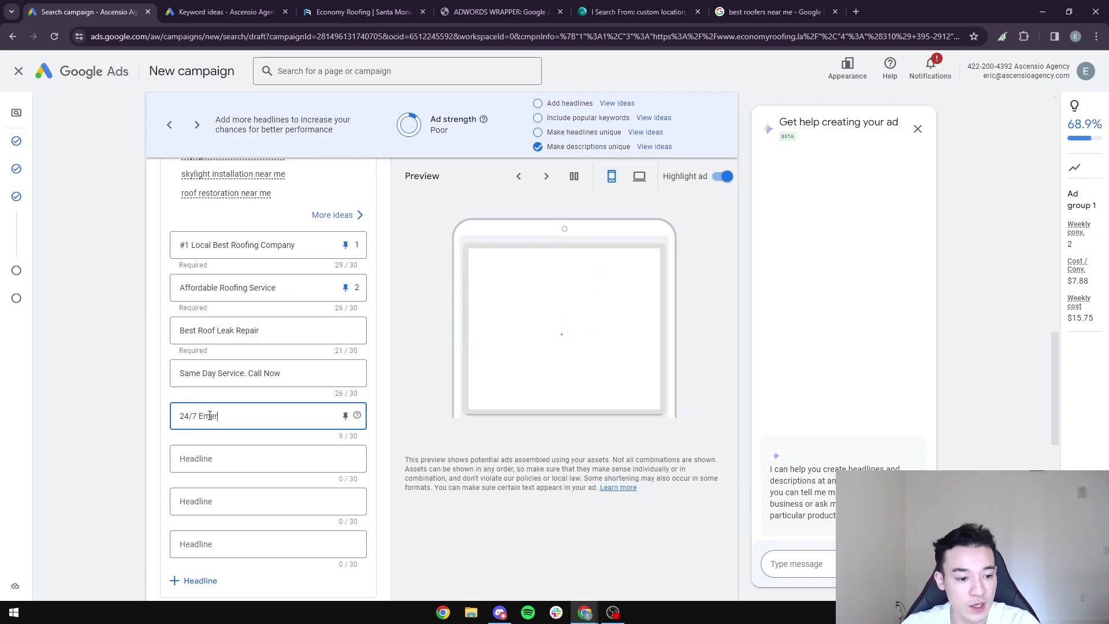
text(gency Service)
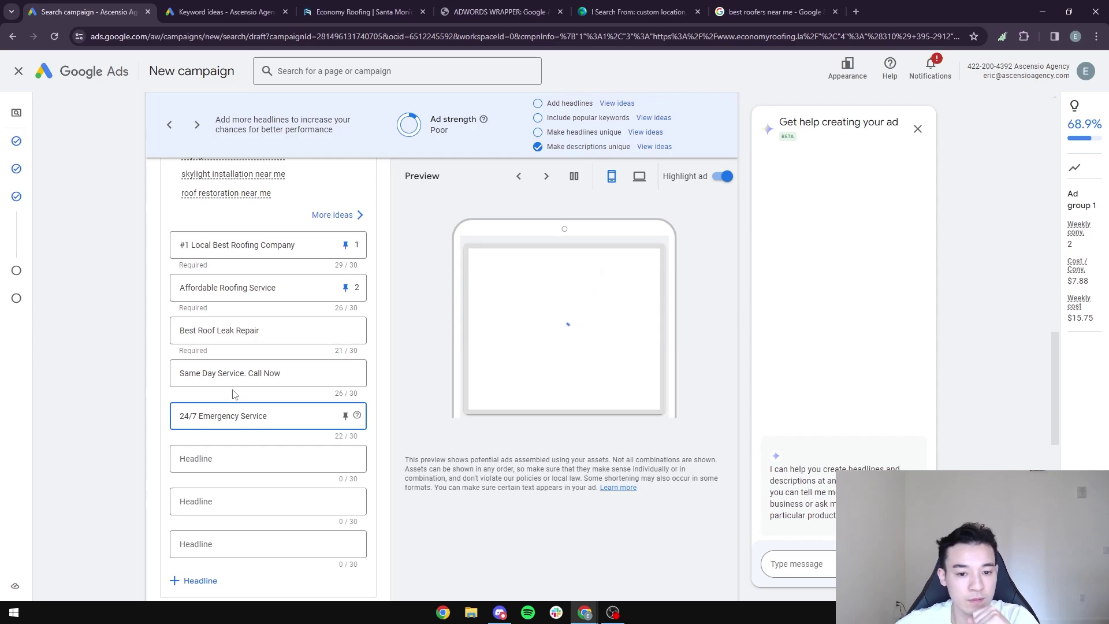
Reword the fifth headline to "24/7 Emergency Roofing Service" and pin it to position 3
drag(266, 416, 242, 417)
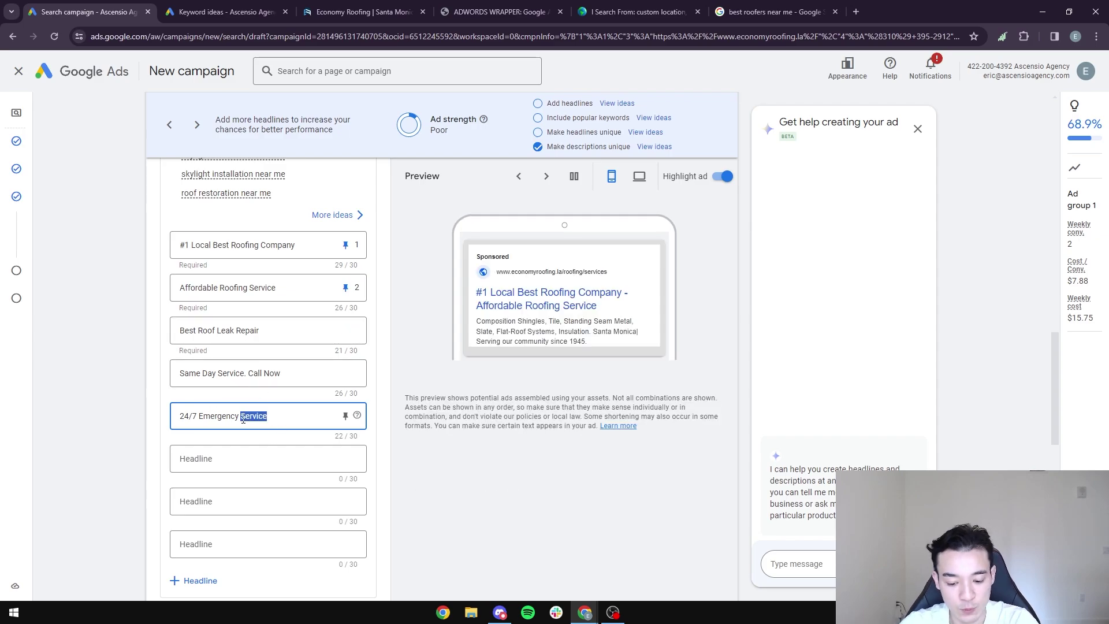
text(Roofing)
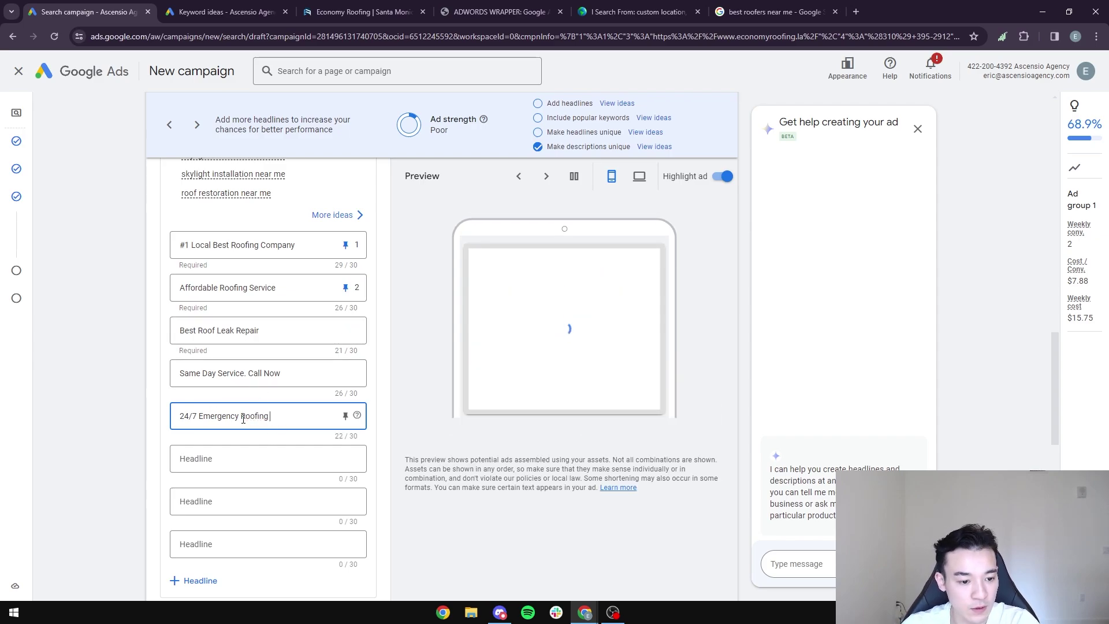
text( Service)
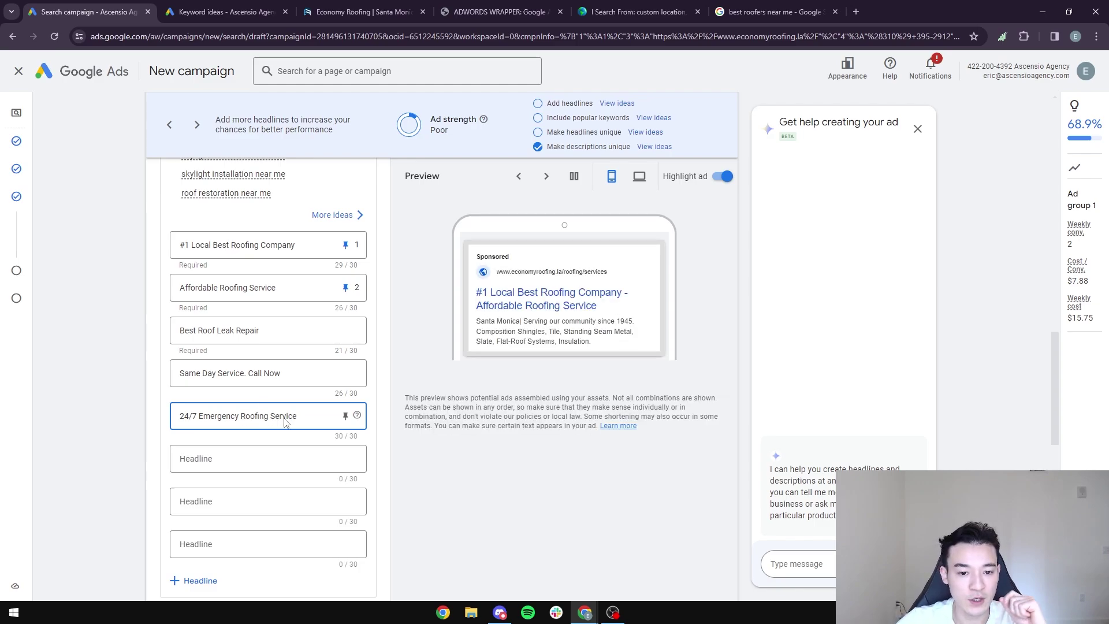
click(345, 415)
click(522, 380)
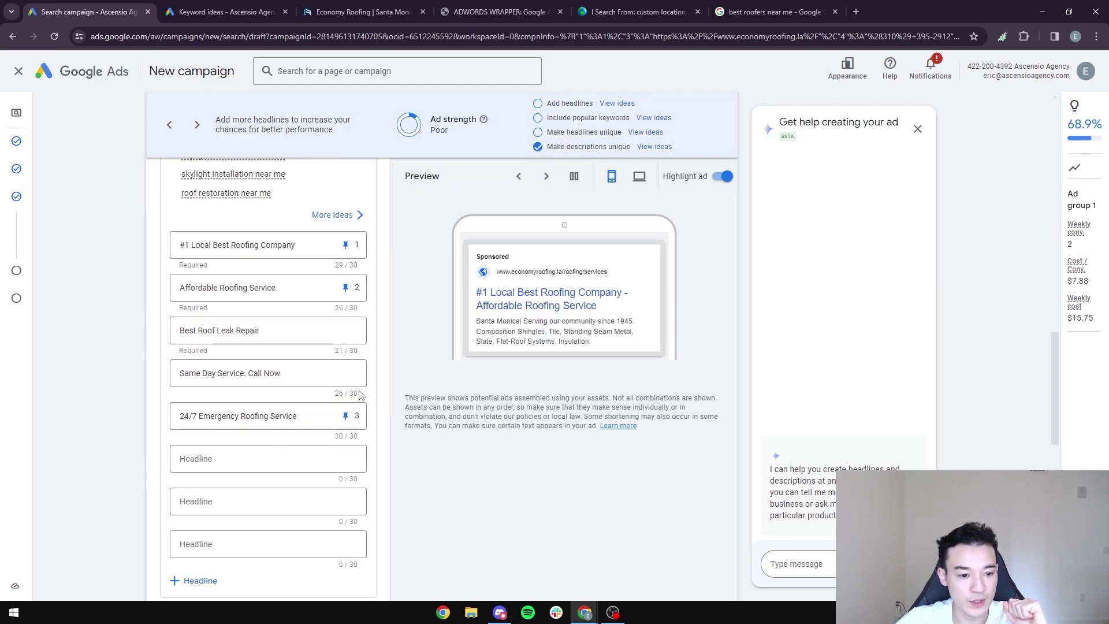
click(346, 373)
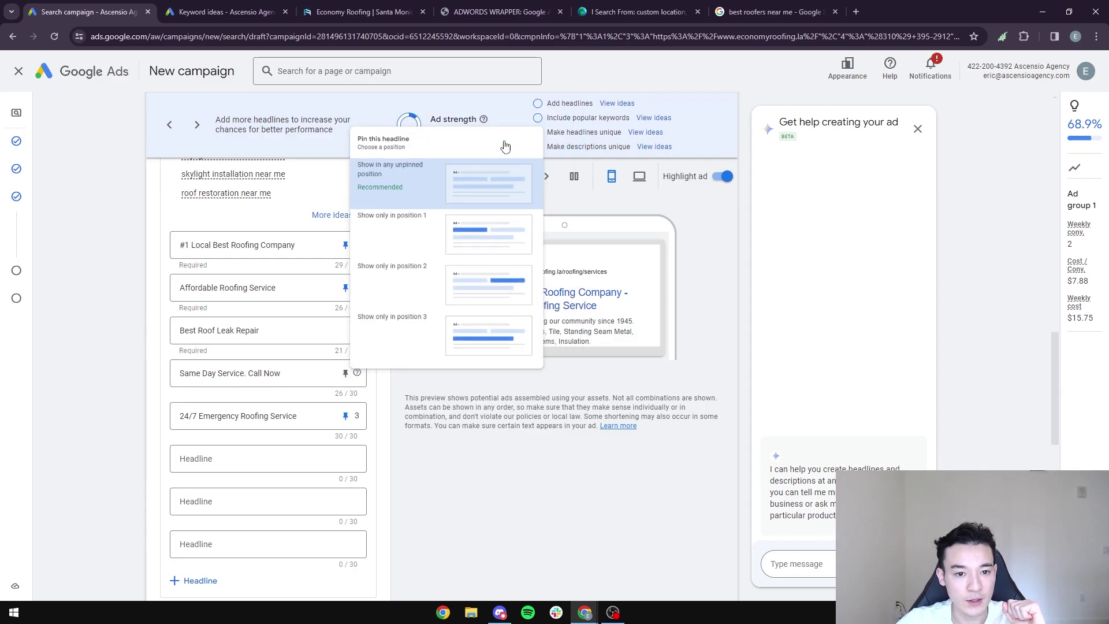
click(348, 372)
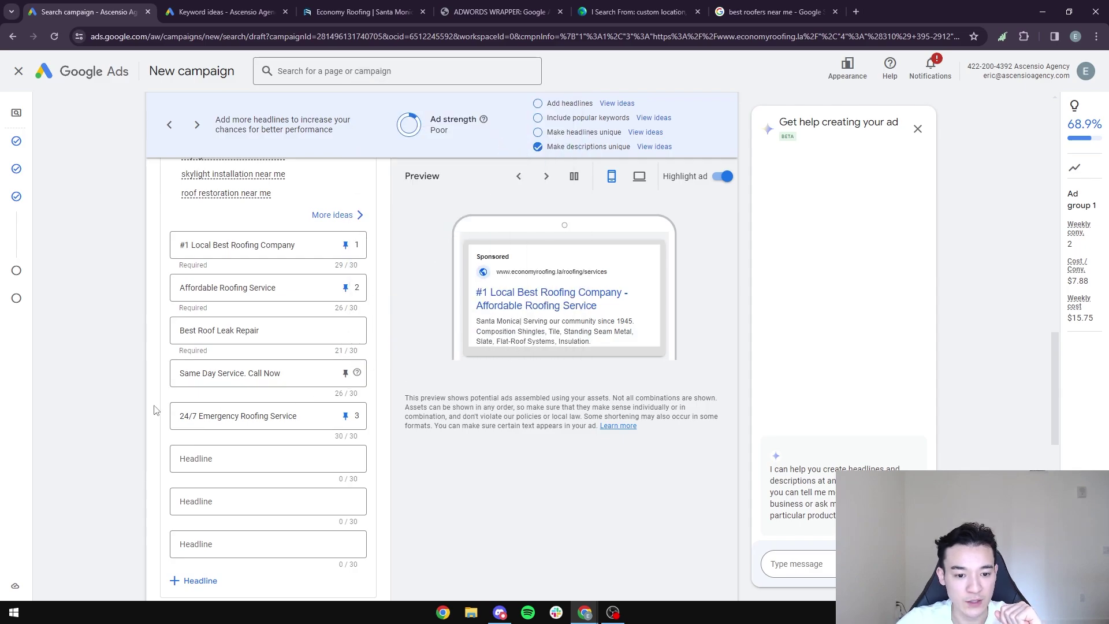
scroll(137, 408, down, 5)
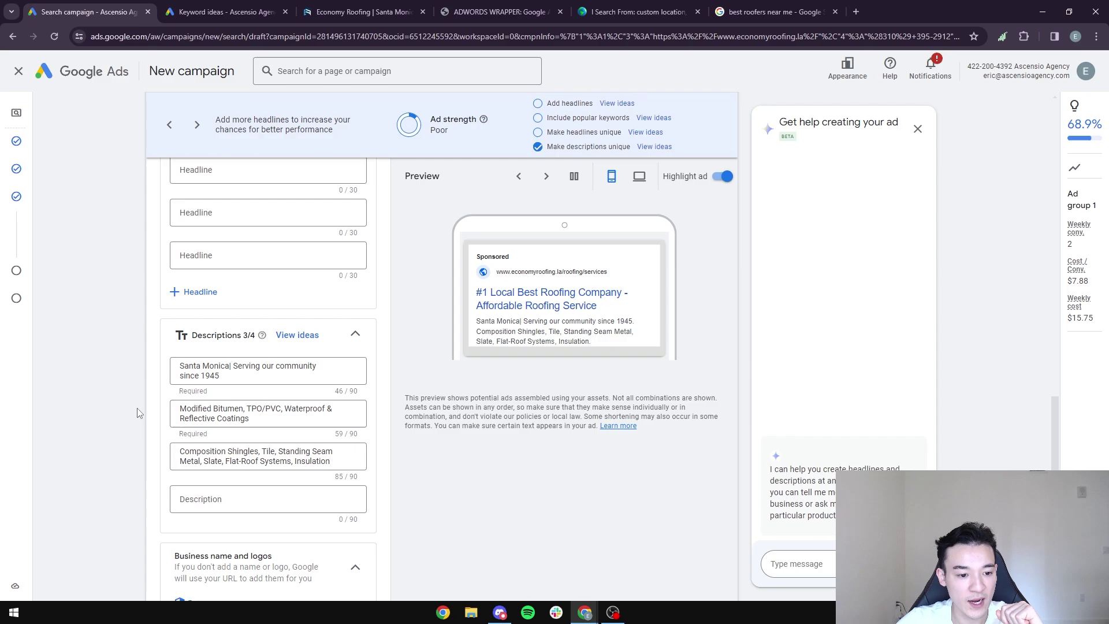
scroll(238, 391, up, 2)
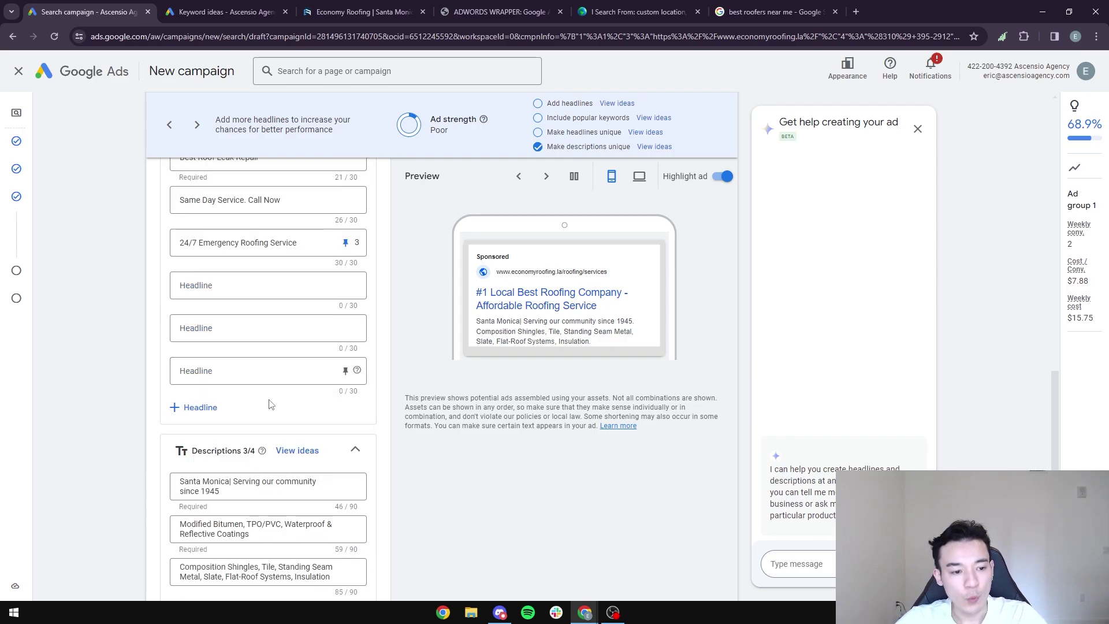
Examine the sponsored roofing ads in the "best roofers near me" results for description ideas, highlighting the "5-Star Customer Reviews" wording
scroll(317, 413, down, 2)
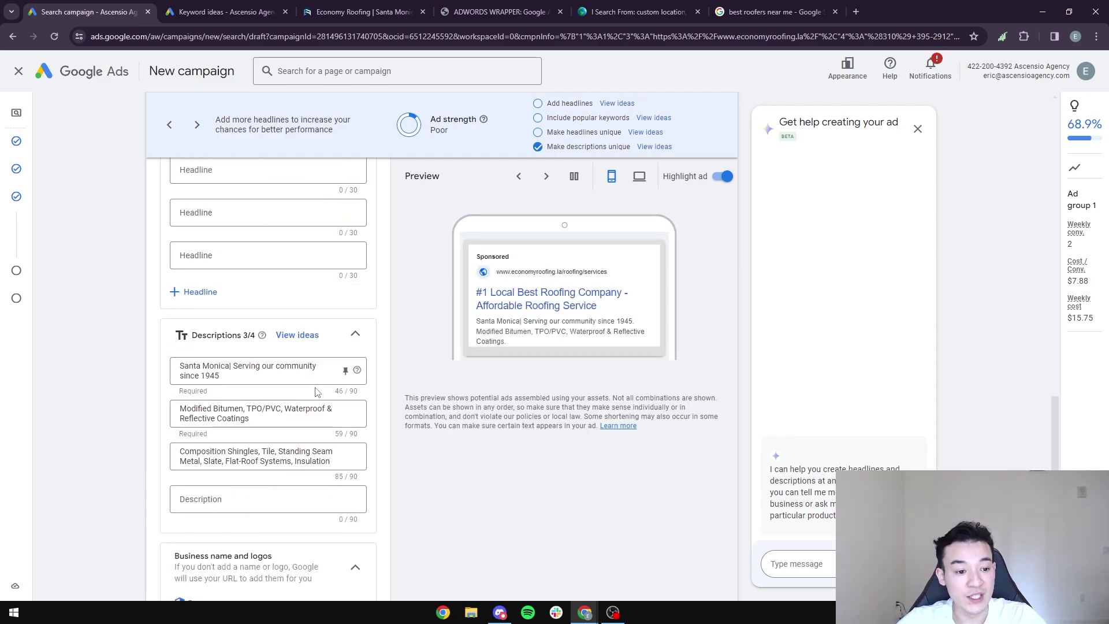
click(774, 12)
scroll(725, 290, up, 7)
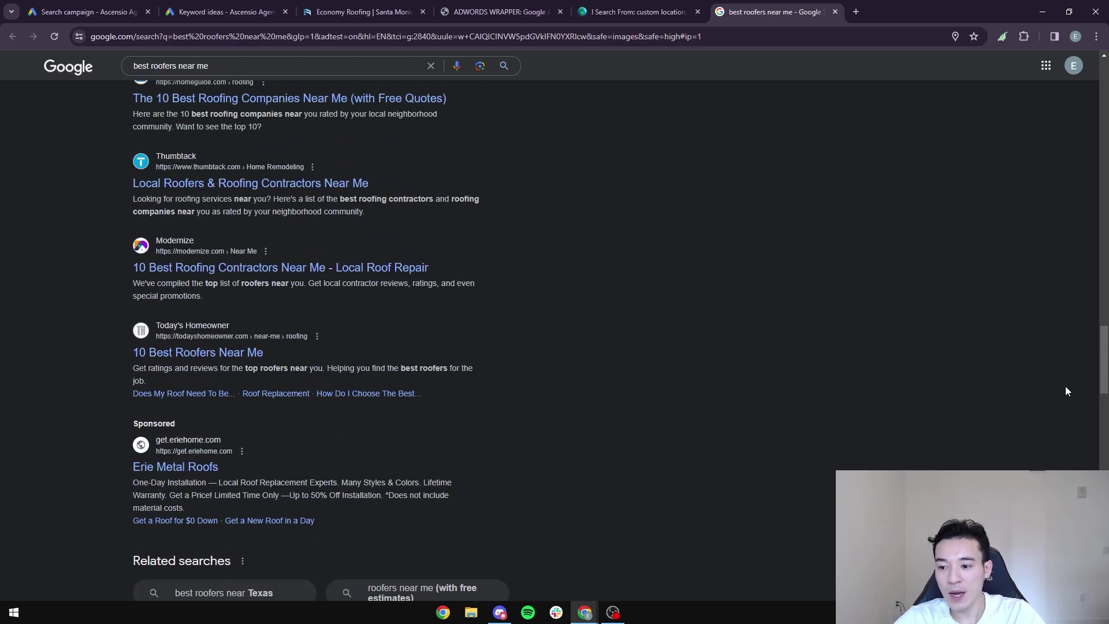
scroll(1066, 392, up, 20)
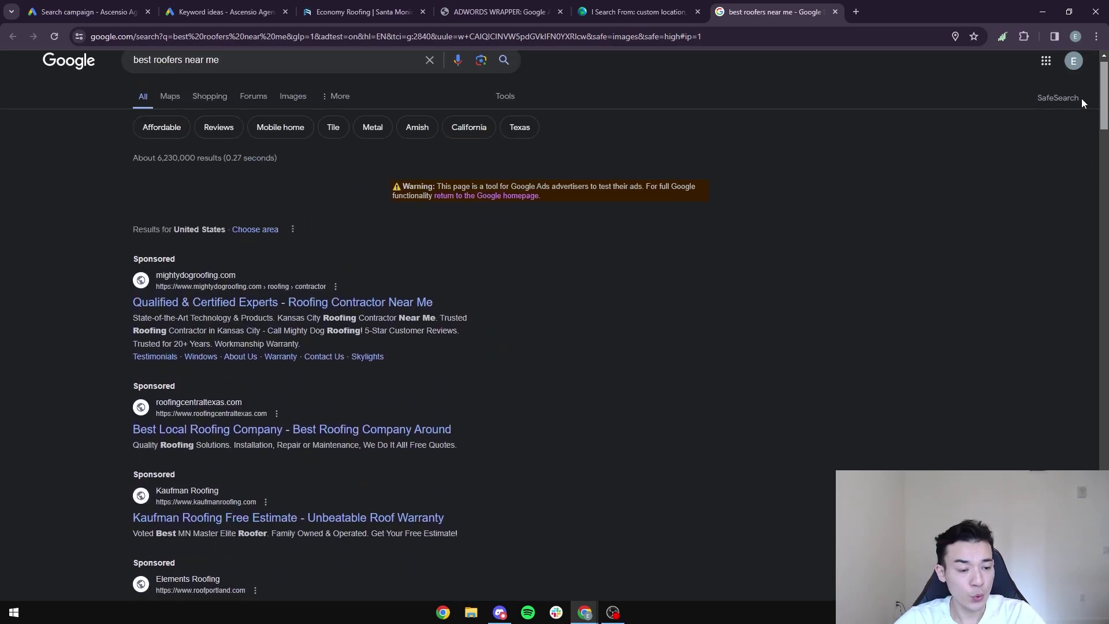
scroll(1082, 107, down, 1)
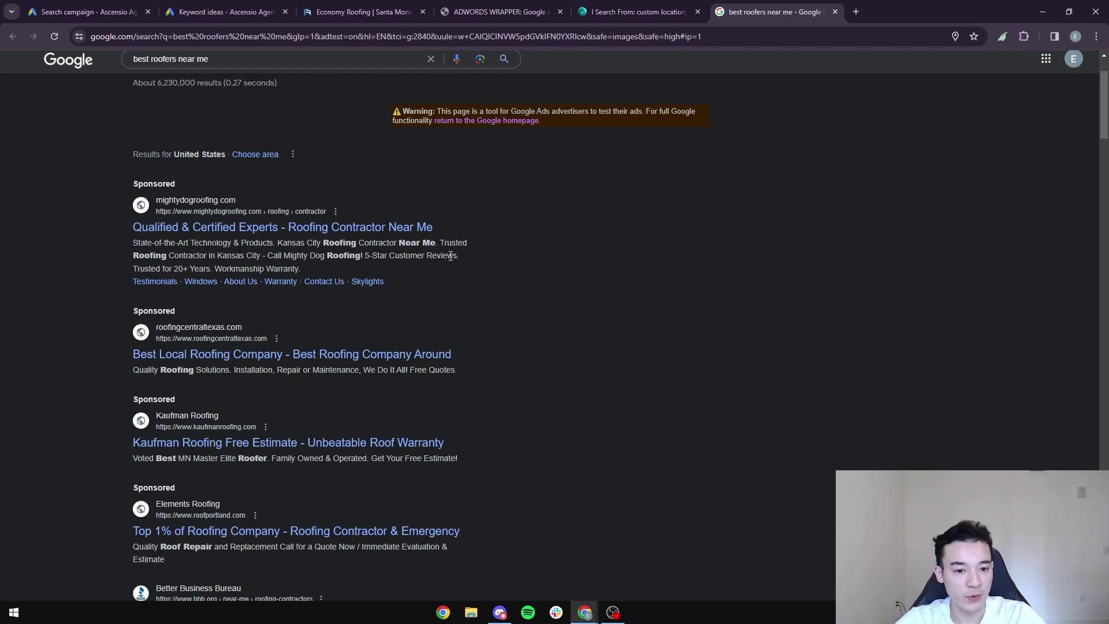
drag(457, 256, 365, 259)
key(ctrl+1)
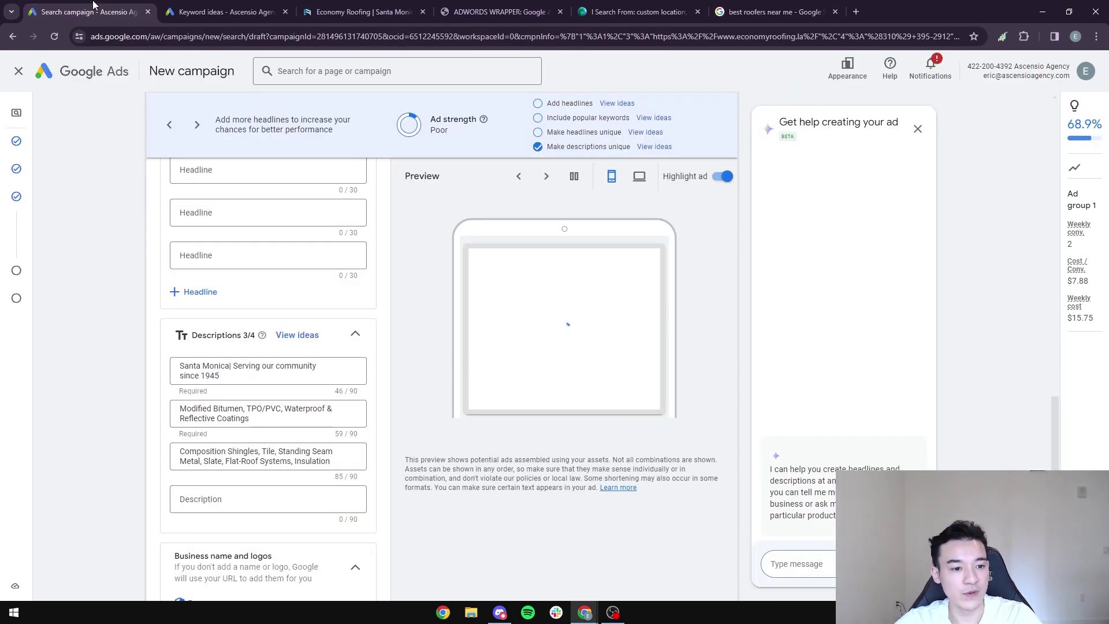
click(744, 7)
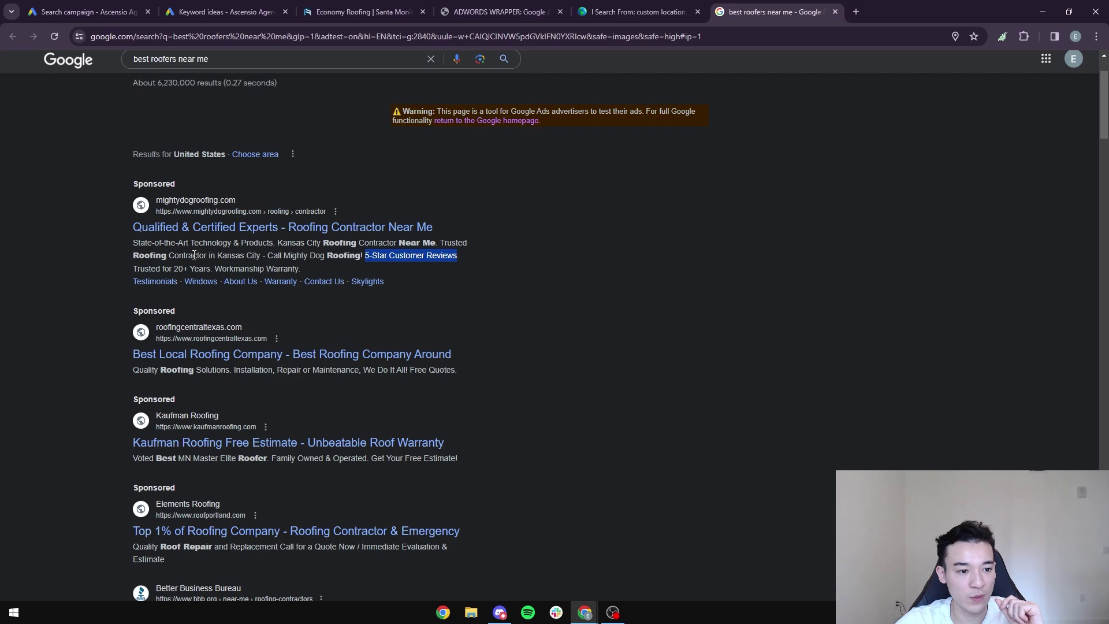
scroll(300, 328, down, 1)
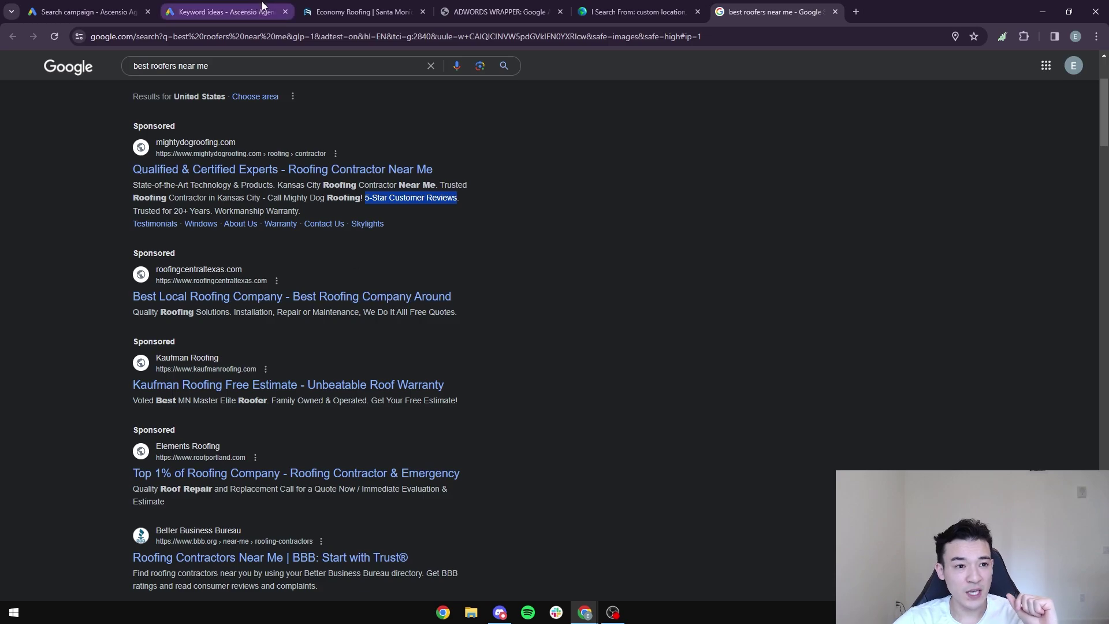
Review the guarantees, pricing, contact and service area sections of the Economy Roofing website for description ideas
click(334, 7)
scroll(468, 410, down, 15)
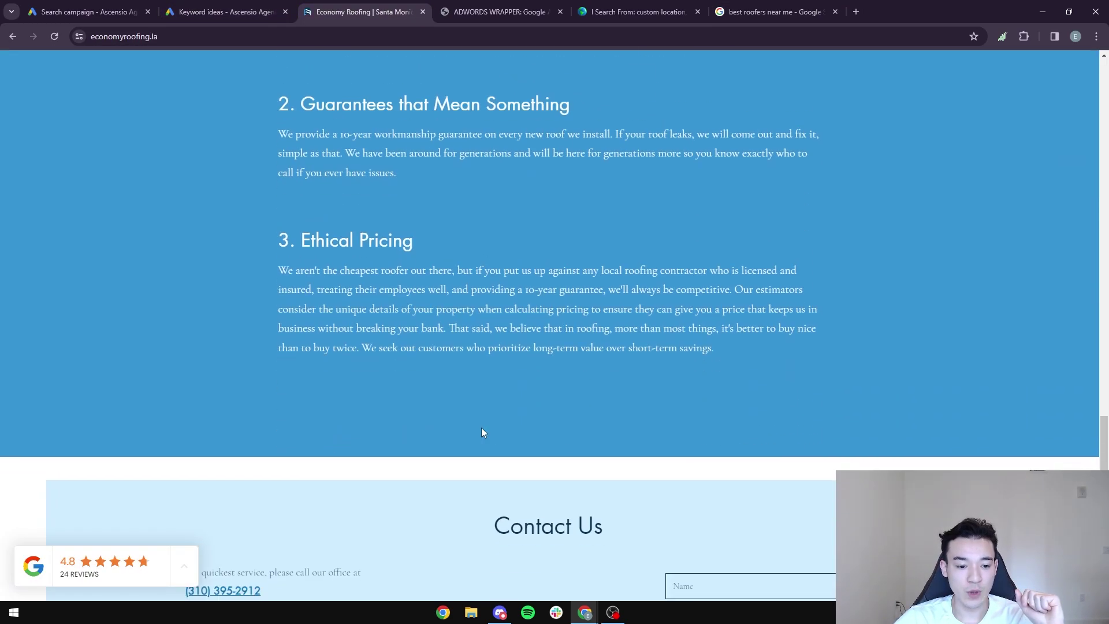
scroll(484, 434, down, 3)
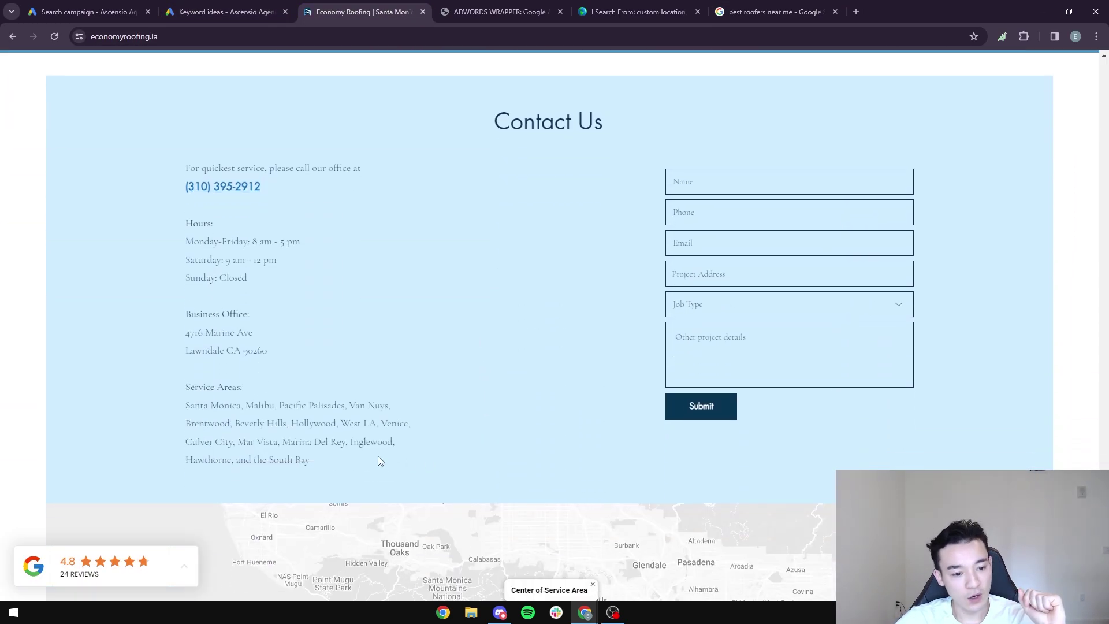
scroll(511, 474, up, 2)
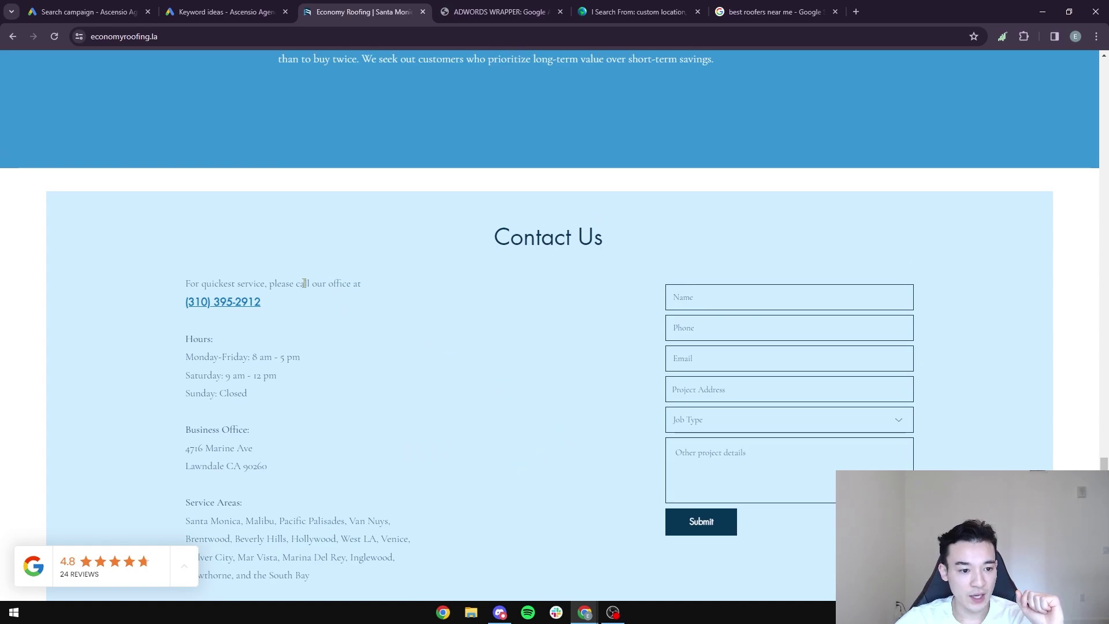
Return to the Google Ads campaign draft and replace the first description with "Call now for the fastest service available."
click(64, 16)
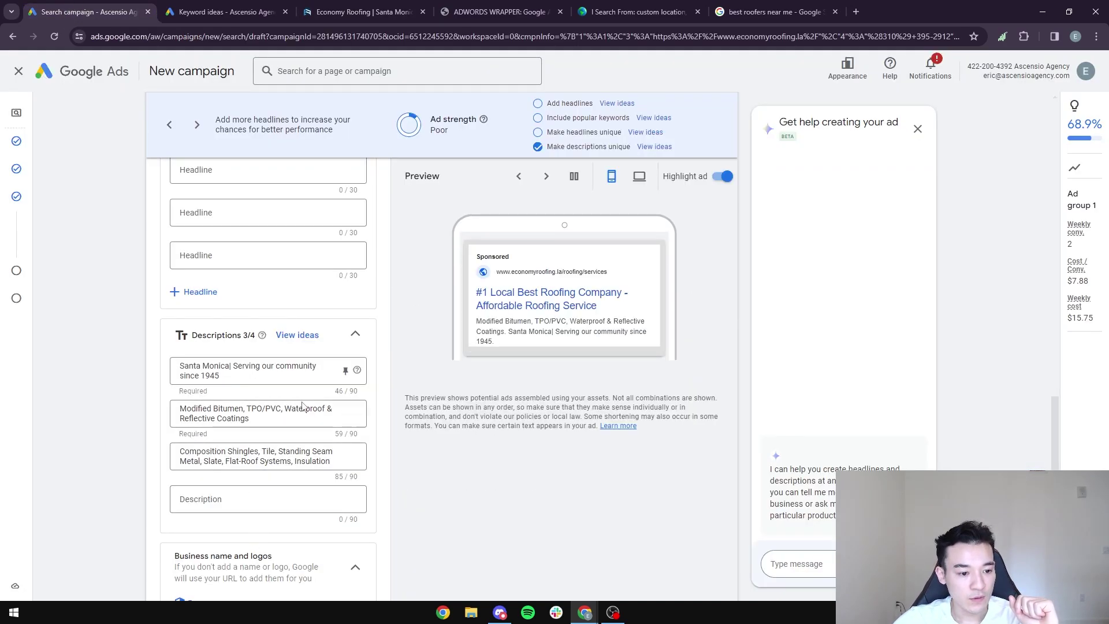
drag(293, 386, 170, 369)
text(C)
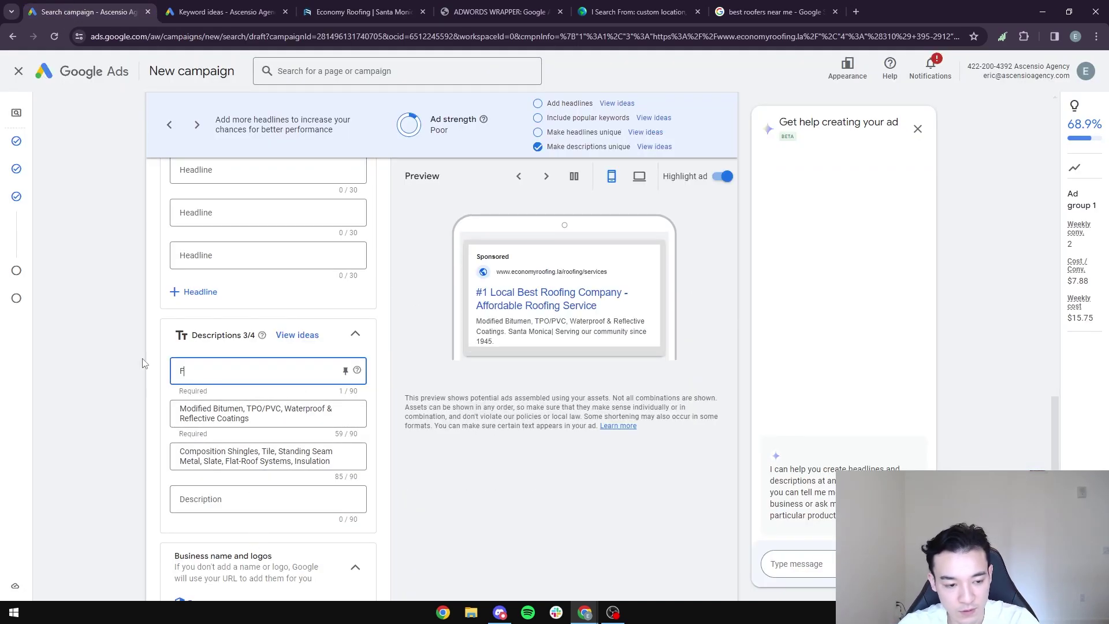
text(all now for the fas)
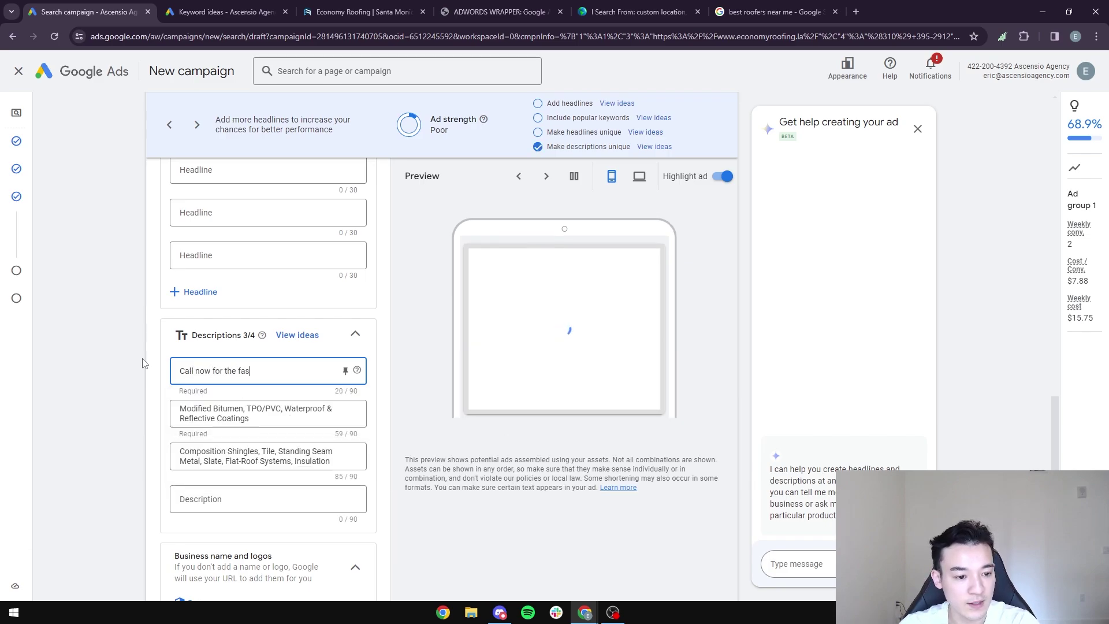
text(test service available.)
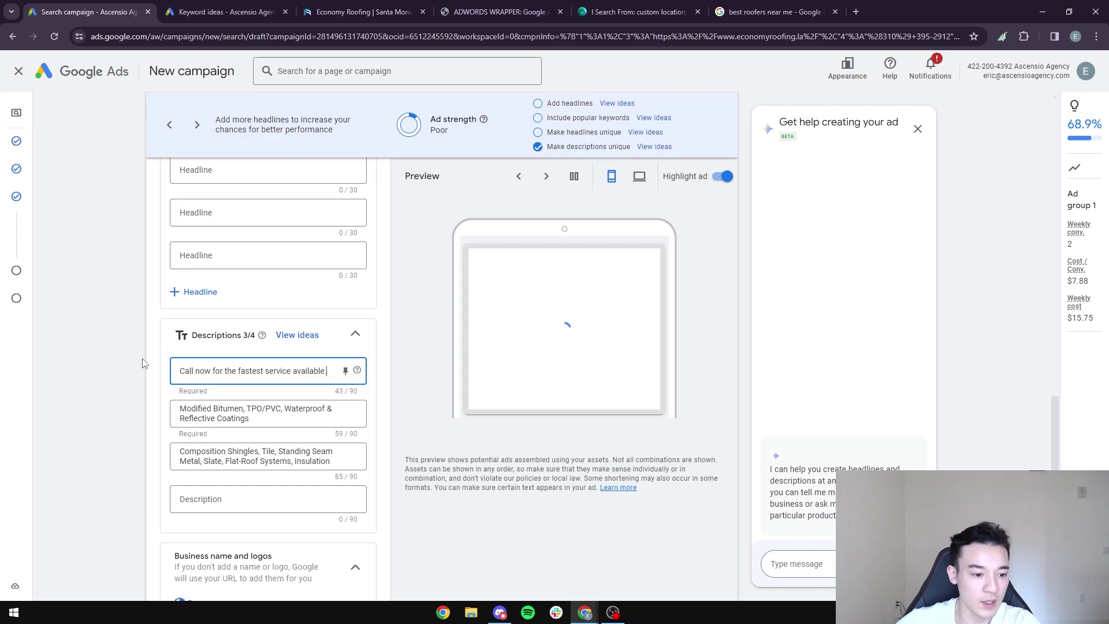
Replace the second description of the ad with "5 Star Reviews"
drag(300, 421, 160, 400)
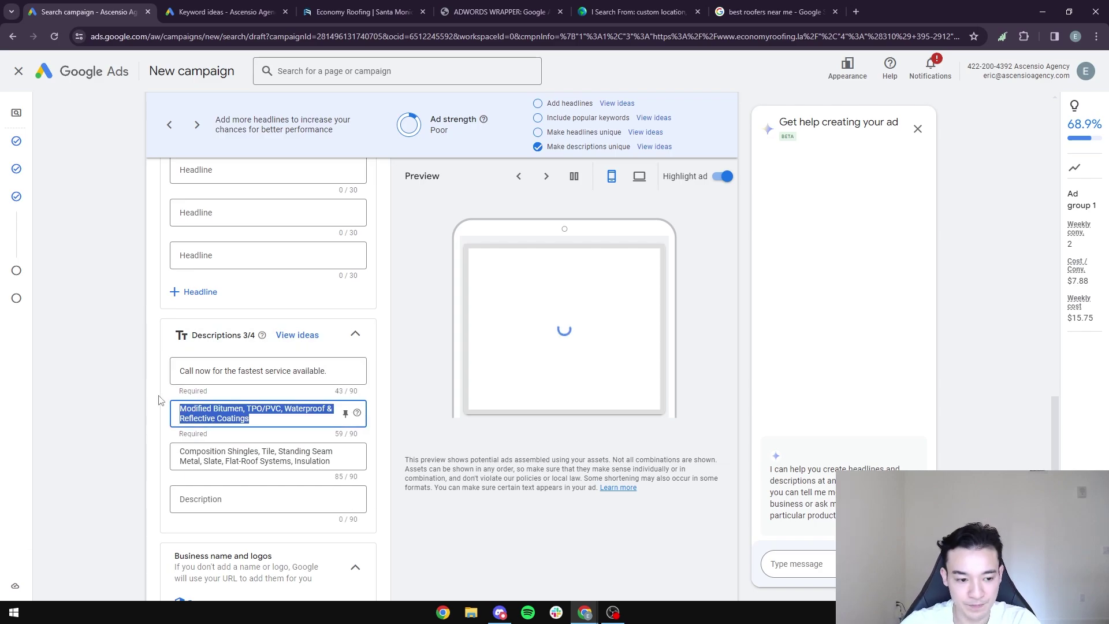
key(BackSpace)
text(S)
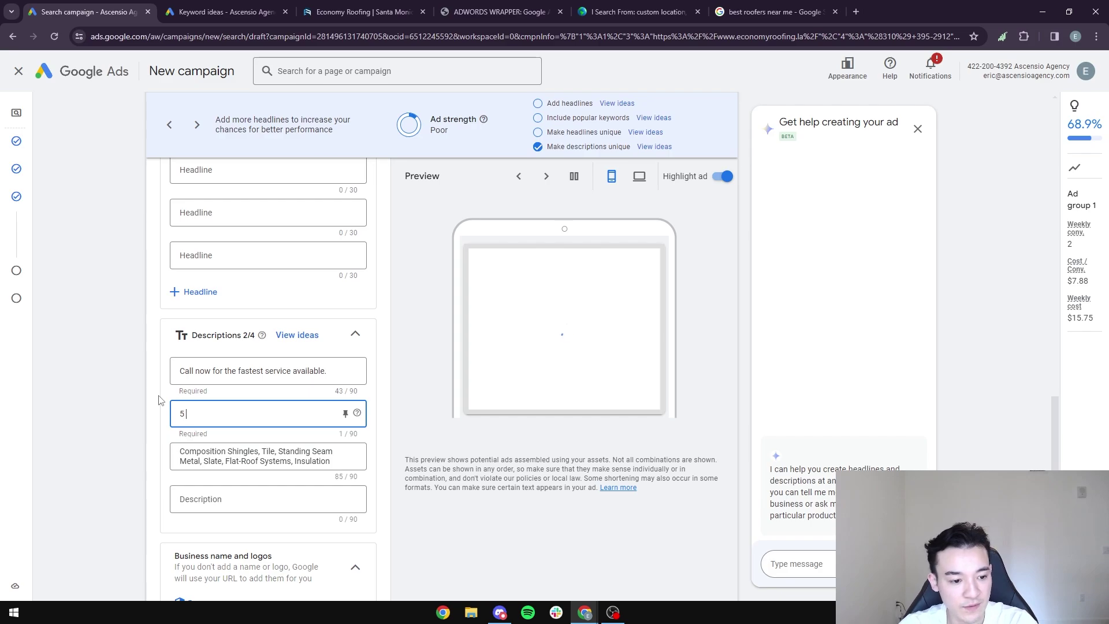
text( StarReviews)
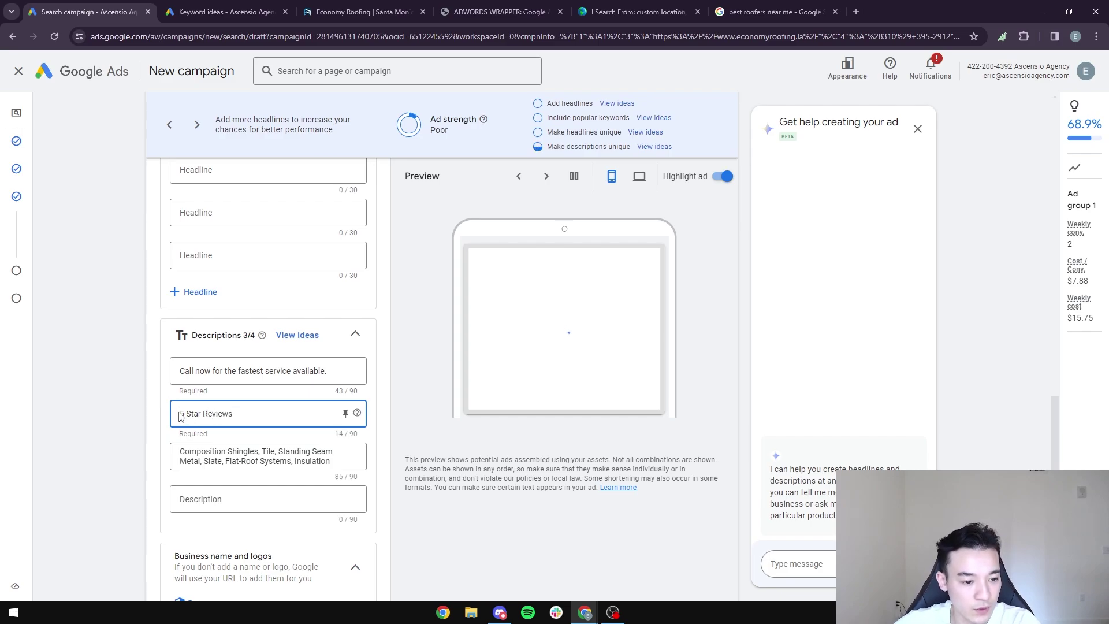
Clear the third description and check the competitor ads in the search results for replacement wording
drag(338, 460, 164, 449)
key(BackSpace)
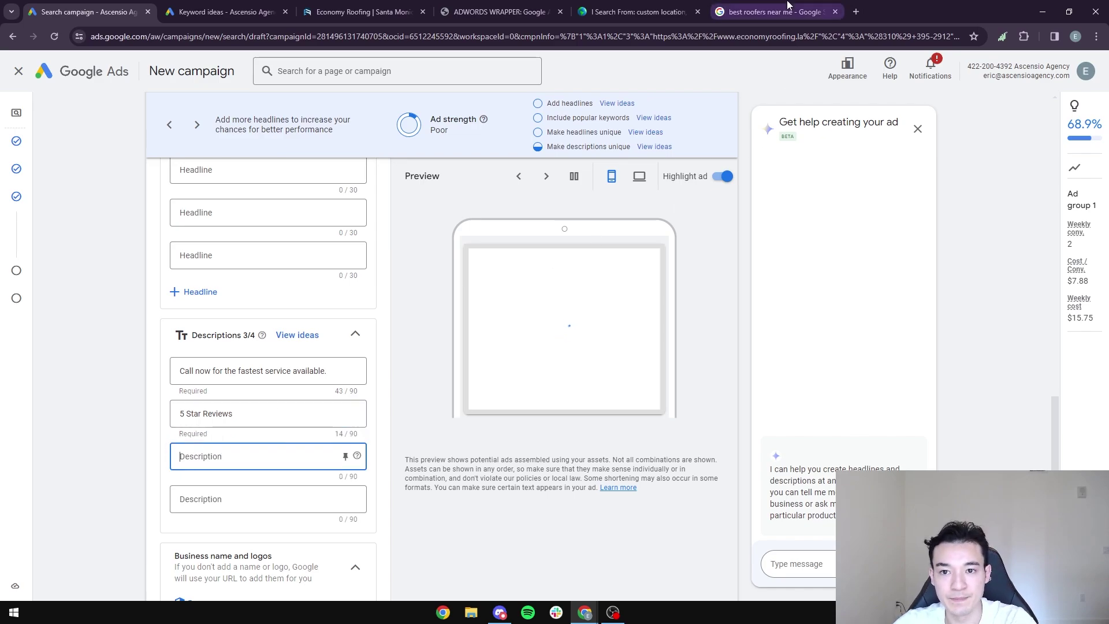
click(774, 12)
scroll(354, 442, down, 1)
scroll(353, 443, down, 1)
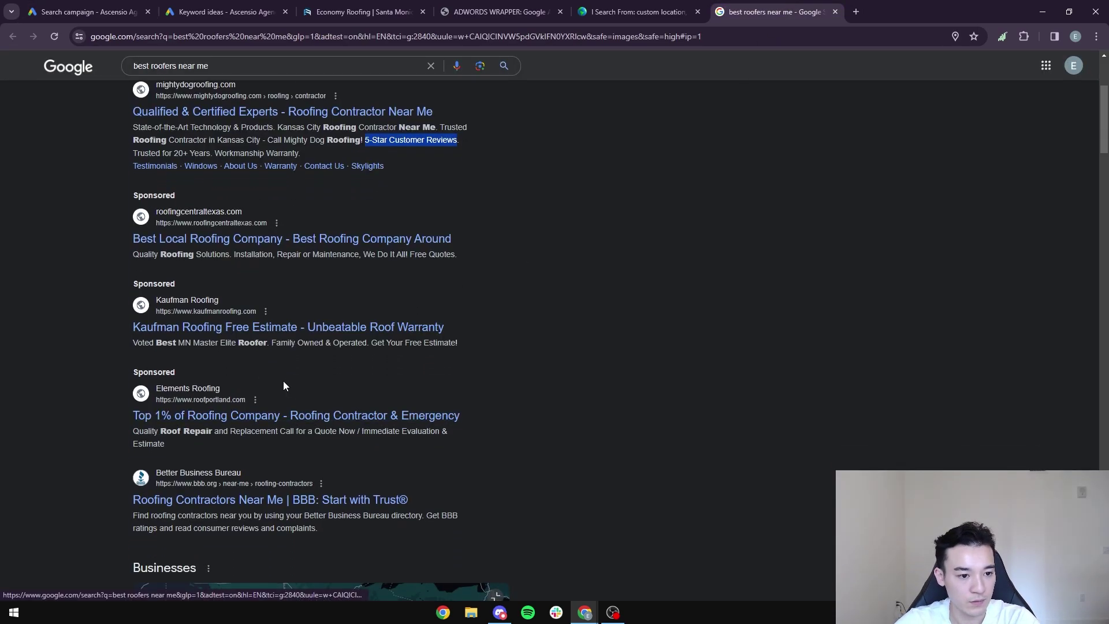
scroll(245, 318, up, 4)
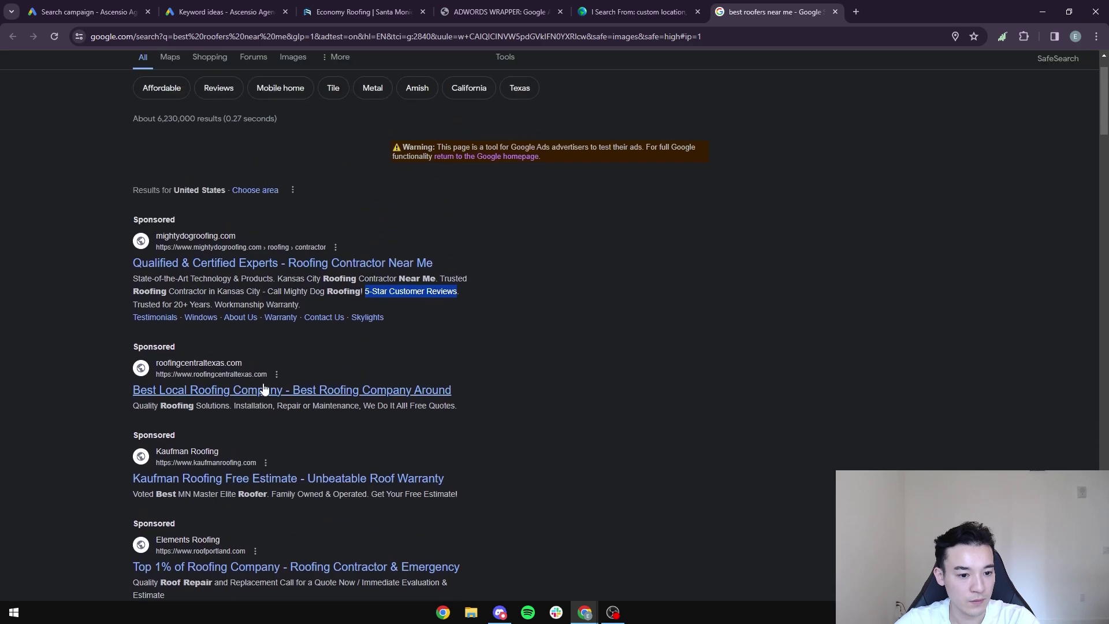
Return to the campaign draft and enter "#1 Best Local Roofing in Santa Monica" as the third description
click(86, 11)
text(#)
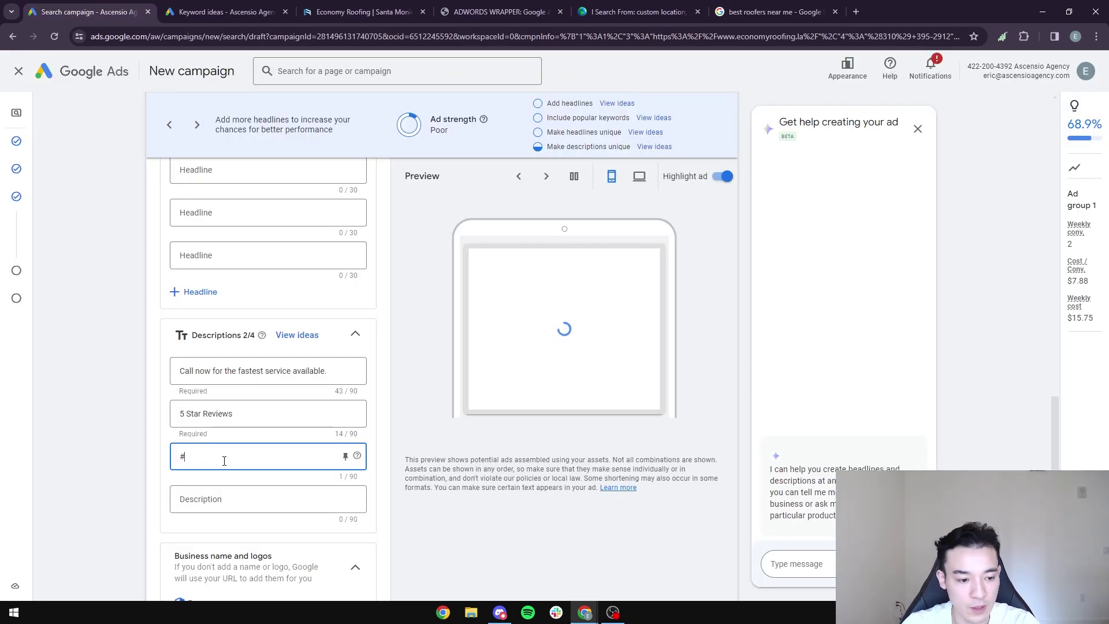
text(1 Local Ro)
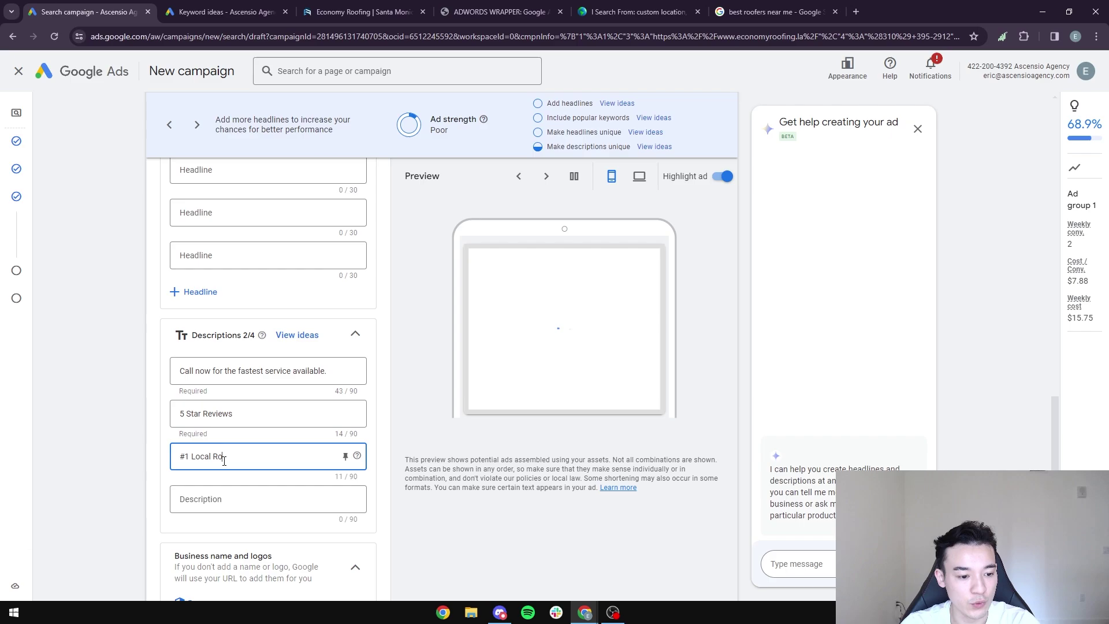
key(BackSpace)
key(BackSpace)
key(BackSpace)
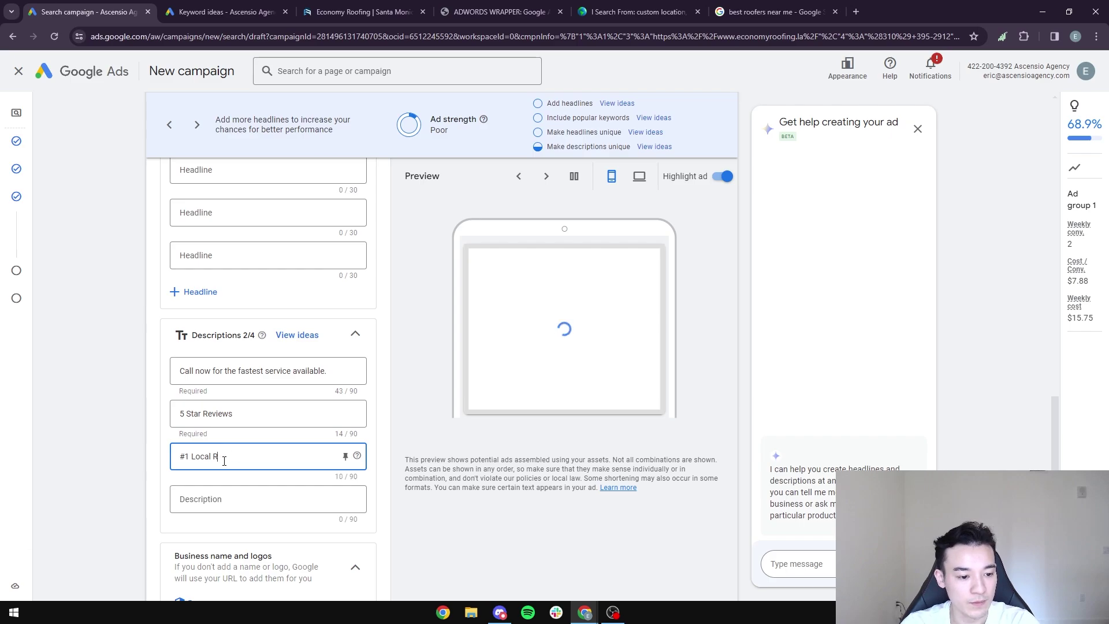
key(BackSpace)
key(BackSpace)
key(BackSpace)
key(BackSpace)
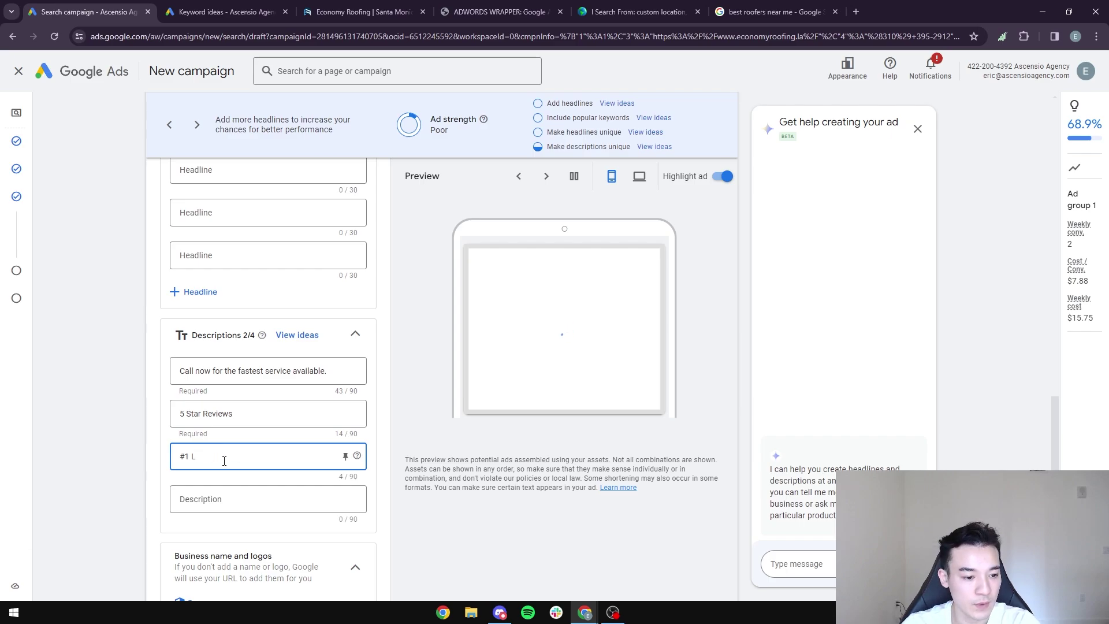
text(Best Local)
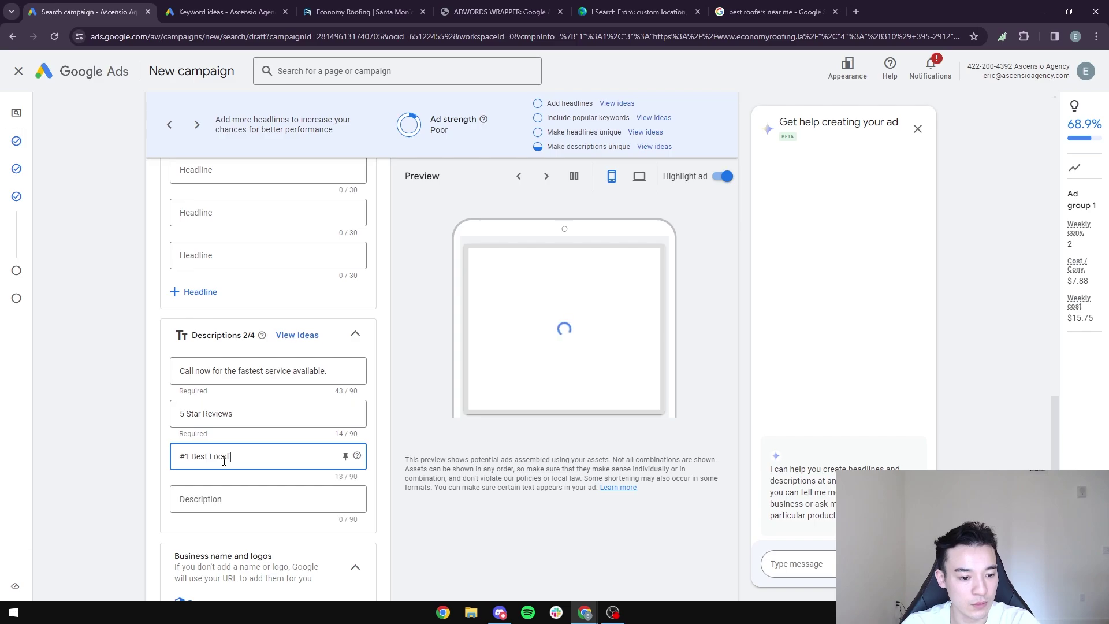
text( Roofin)
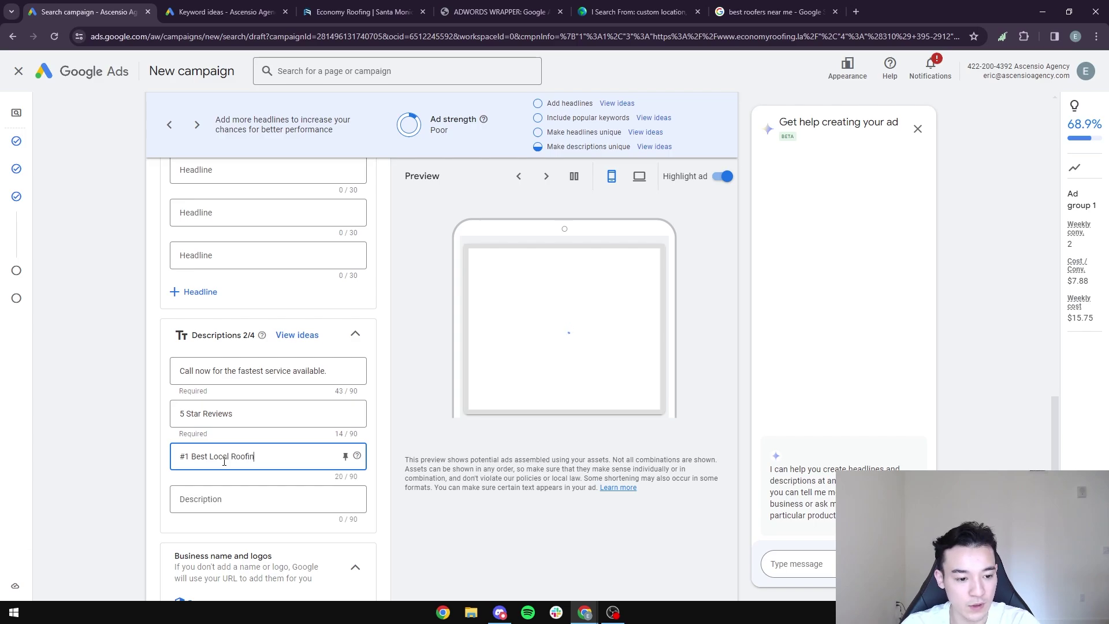
text(g in Santa)
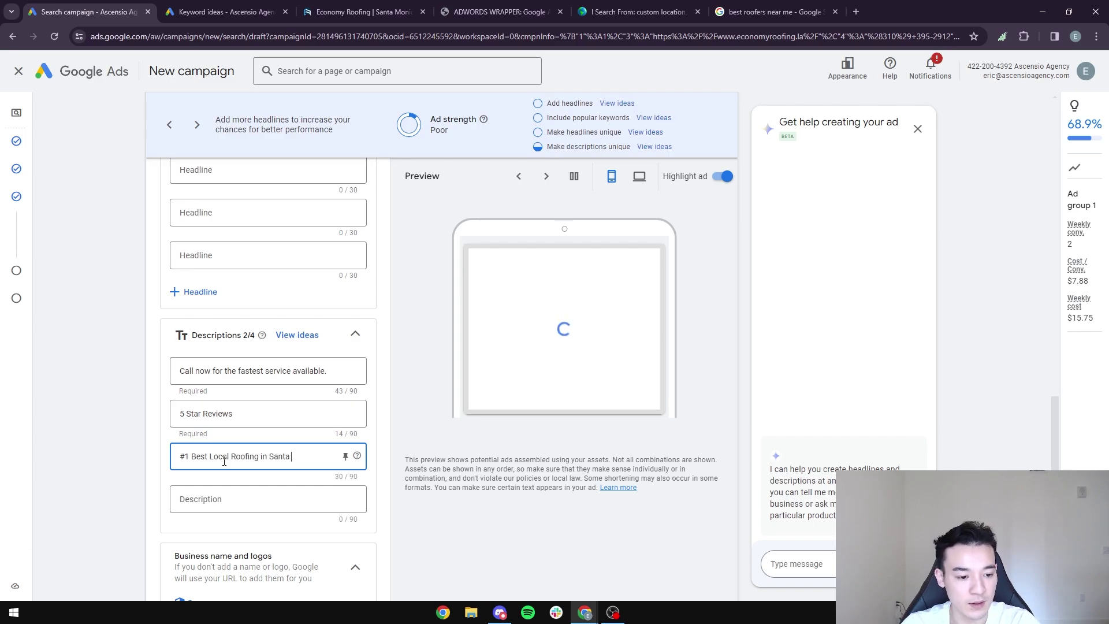
text(ta Monica)
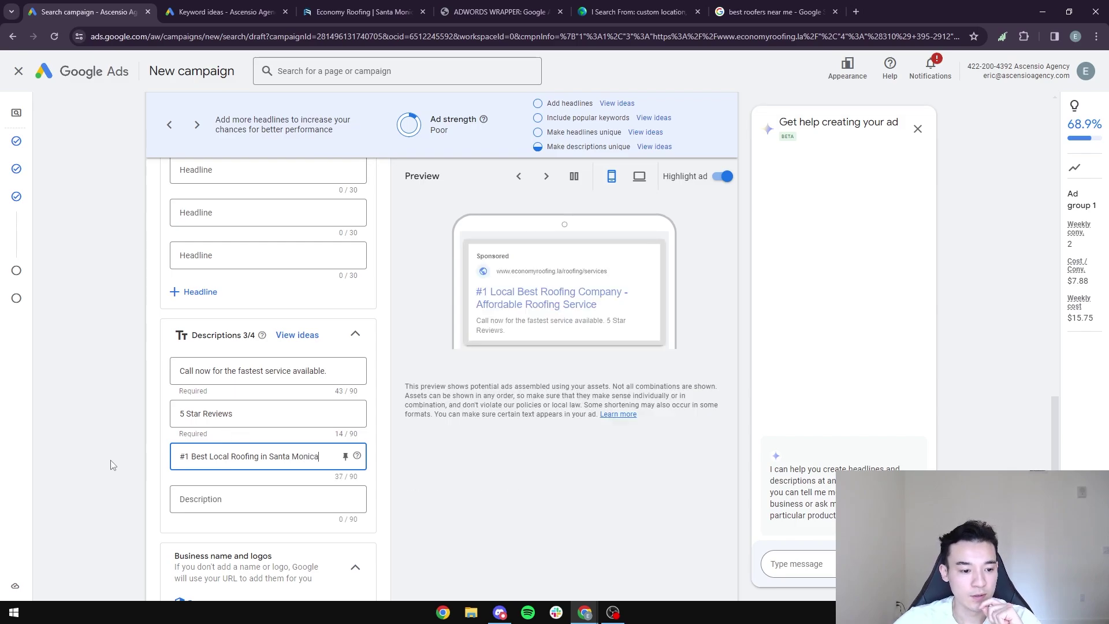
click(228, 501)
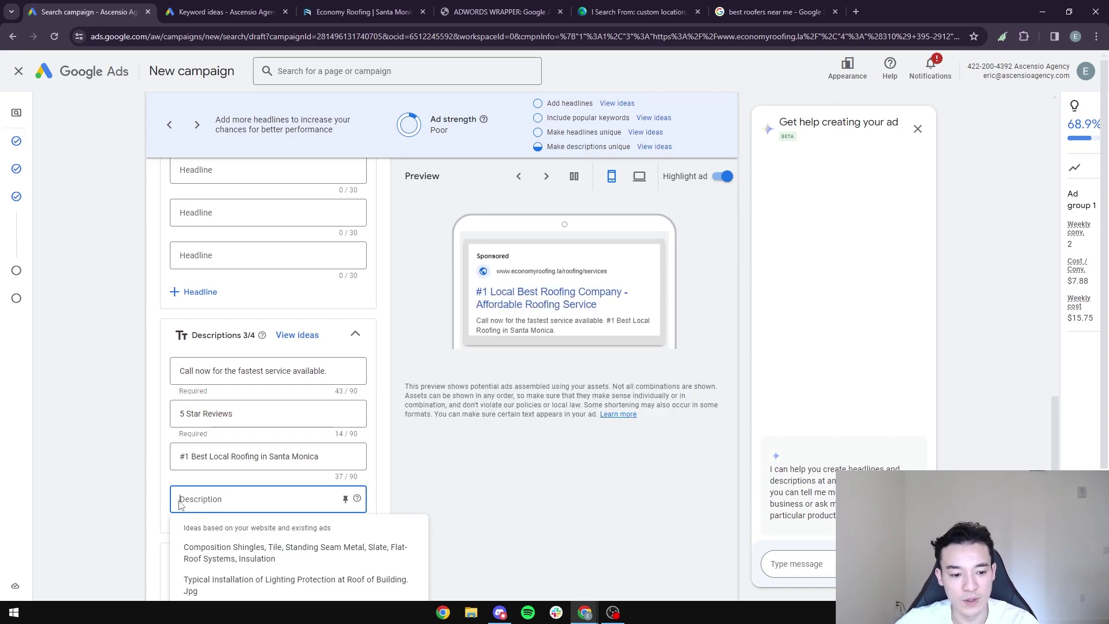
text(S)
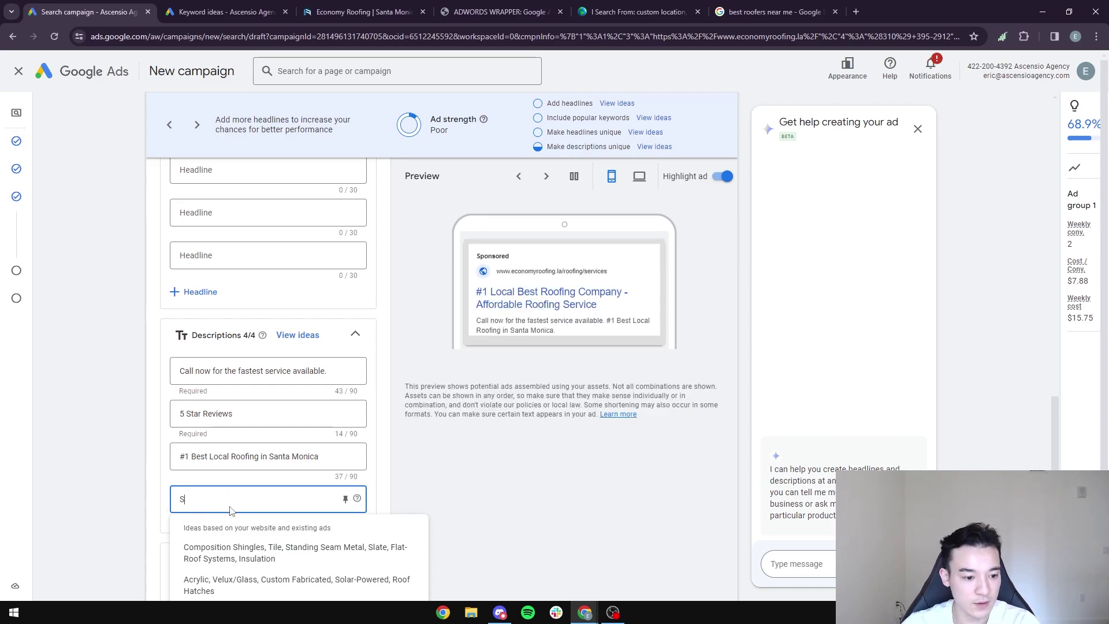
key(BackSpace)
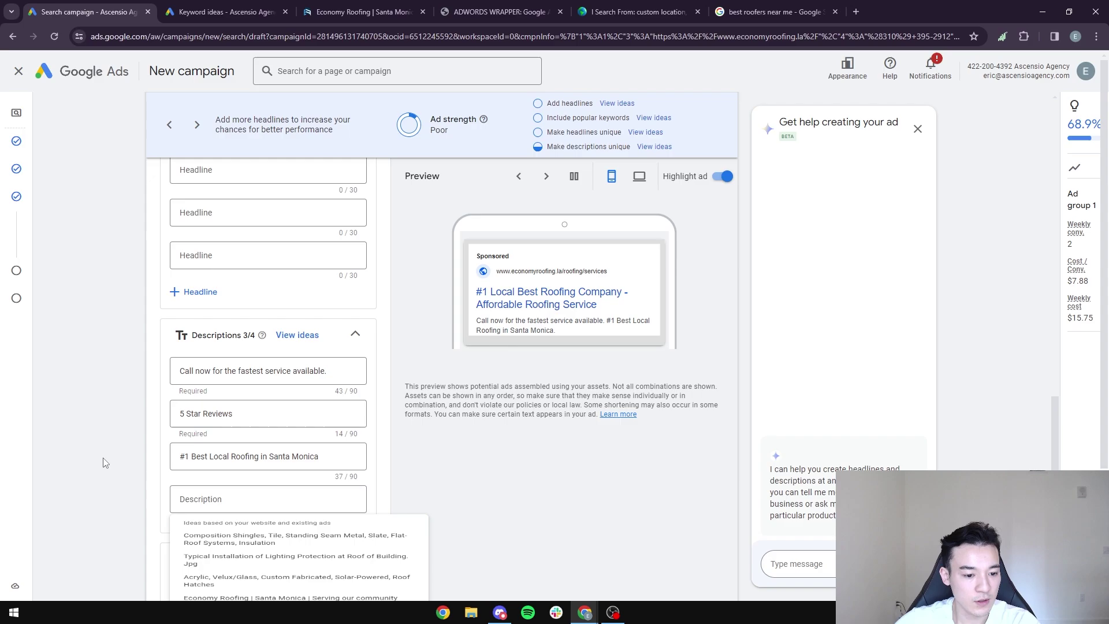
scroll(105, 462, down, 2)
click(216, 384)
text(Serv)
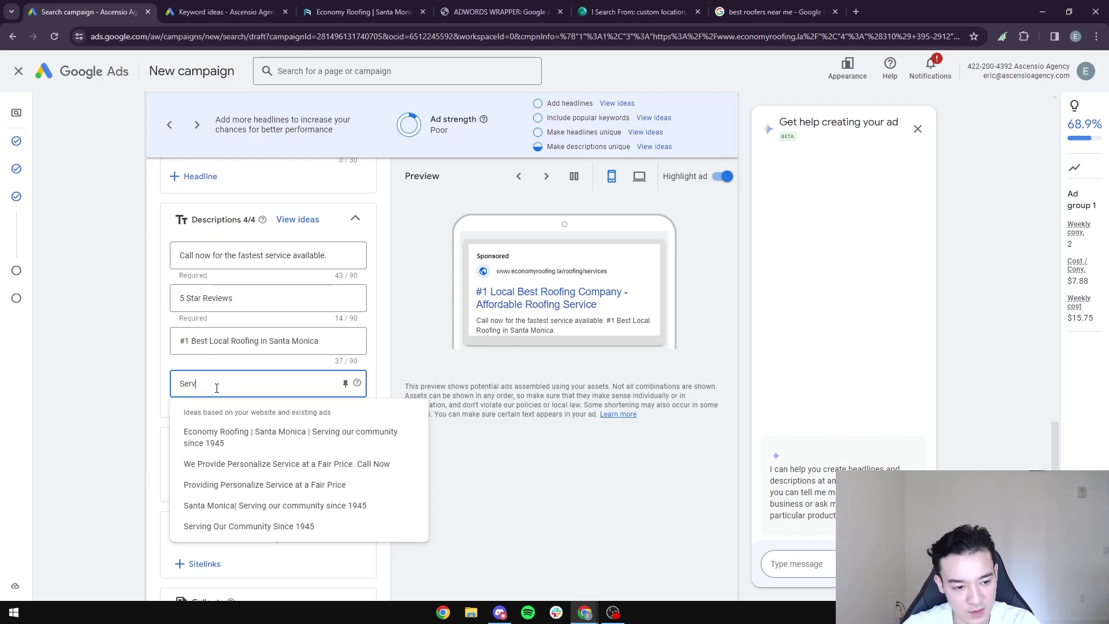
text(ing in)
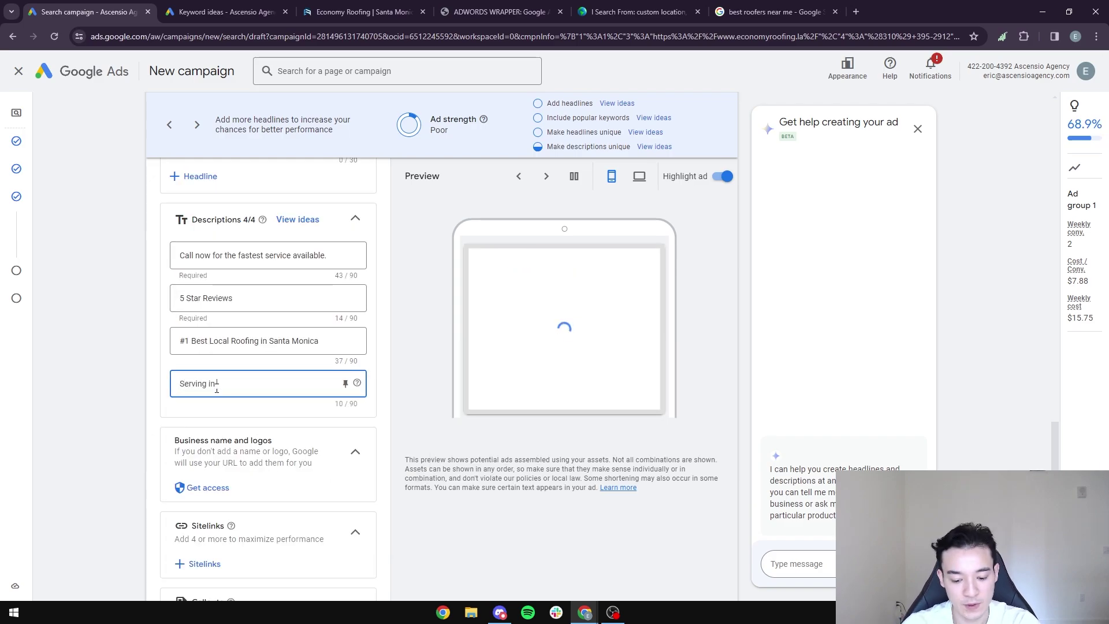
text( Sant)
key(BackSpace)
key(BackSpace)
key(BackSpace)
key(BackSpace)
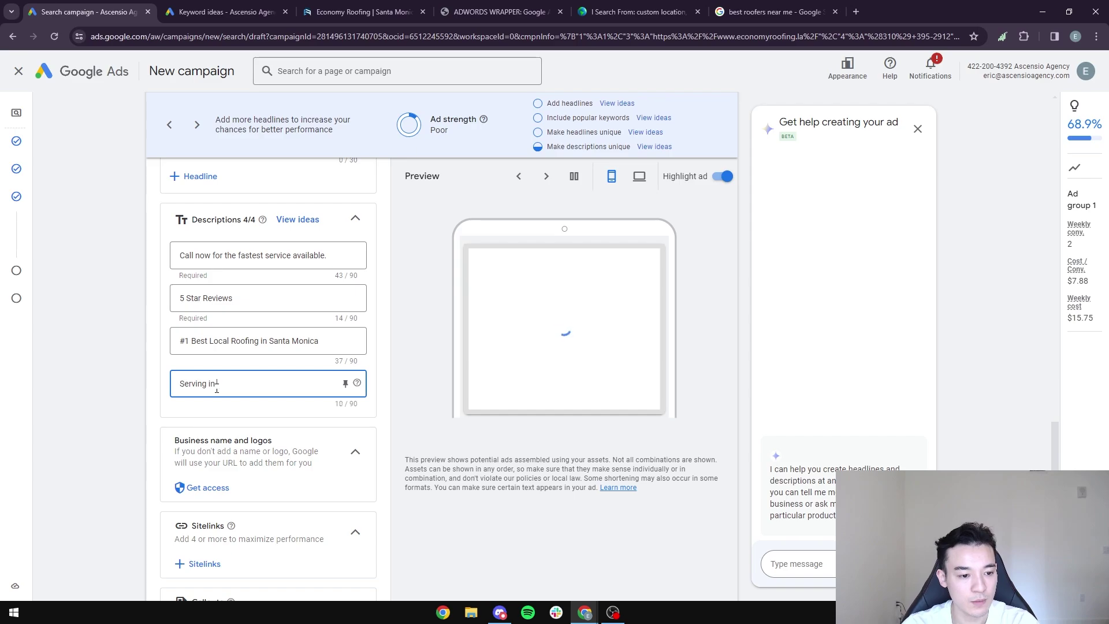
text(Beverly H)
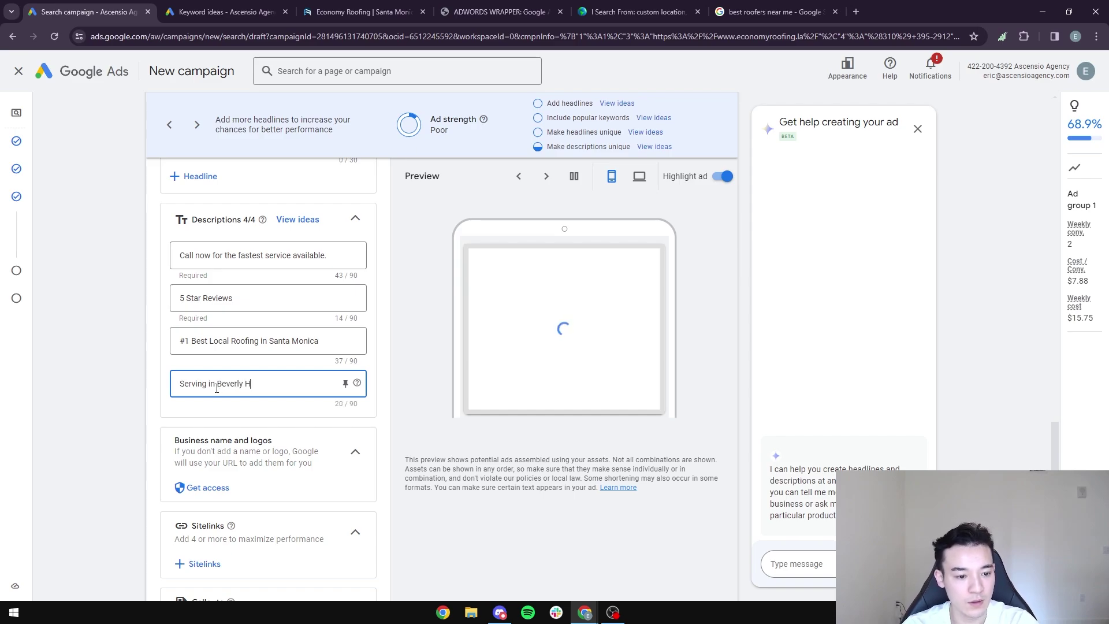
text(il)
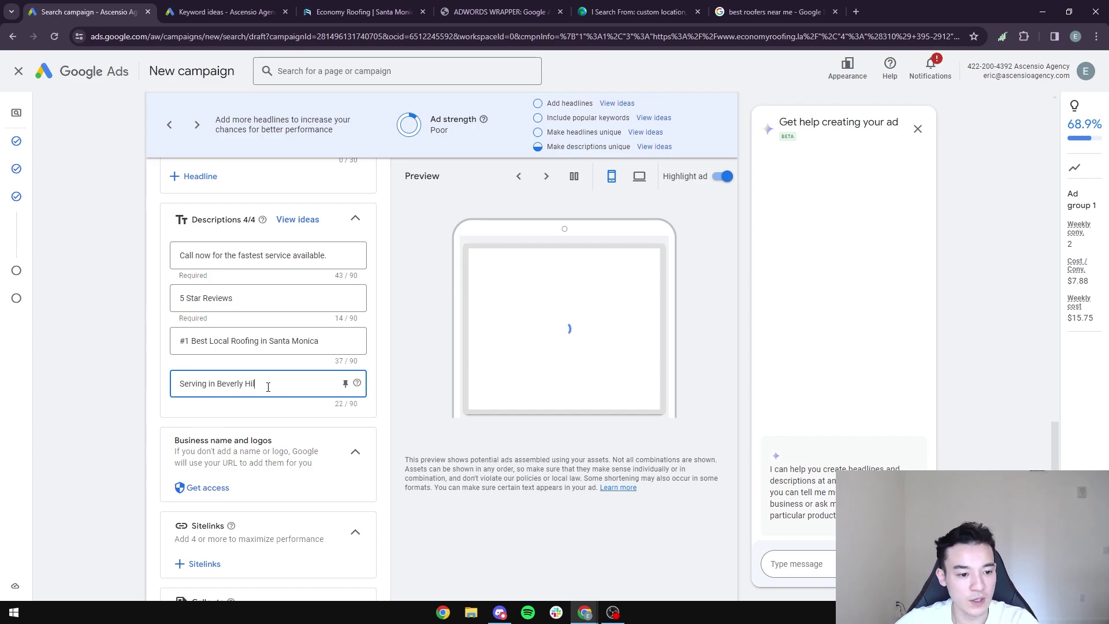
Replace the fourth description's draft text with "#1 Local Roofing in Beverely Hills"
drag(268, 387, 158, 379)
text(Local)
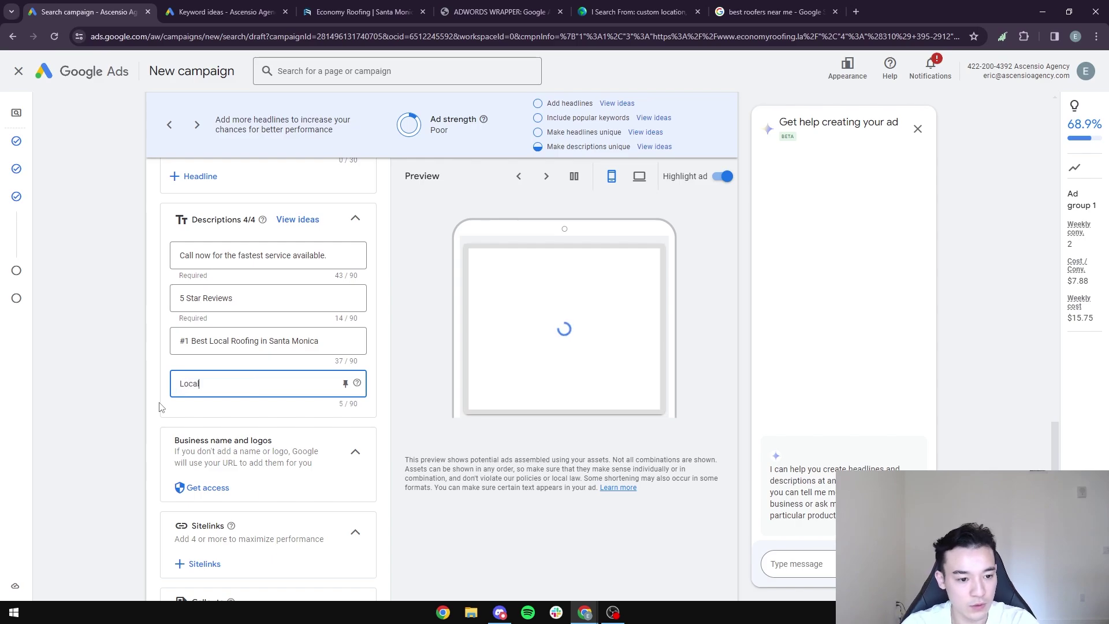
text( Roofing in)
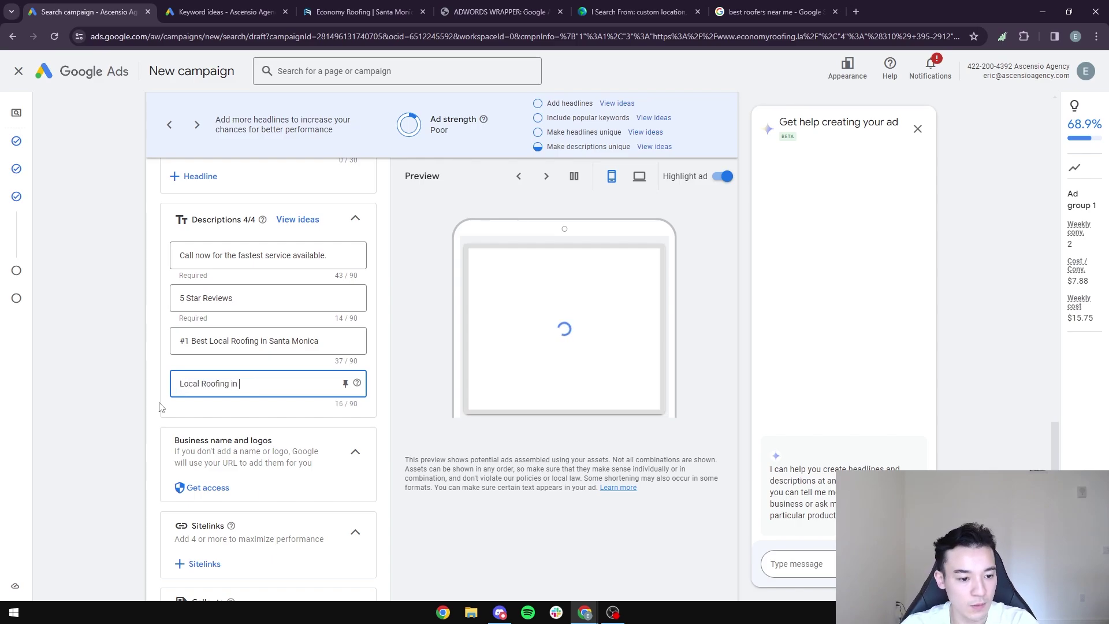
text( Beverely Hills)
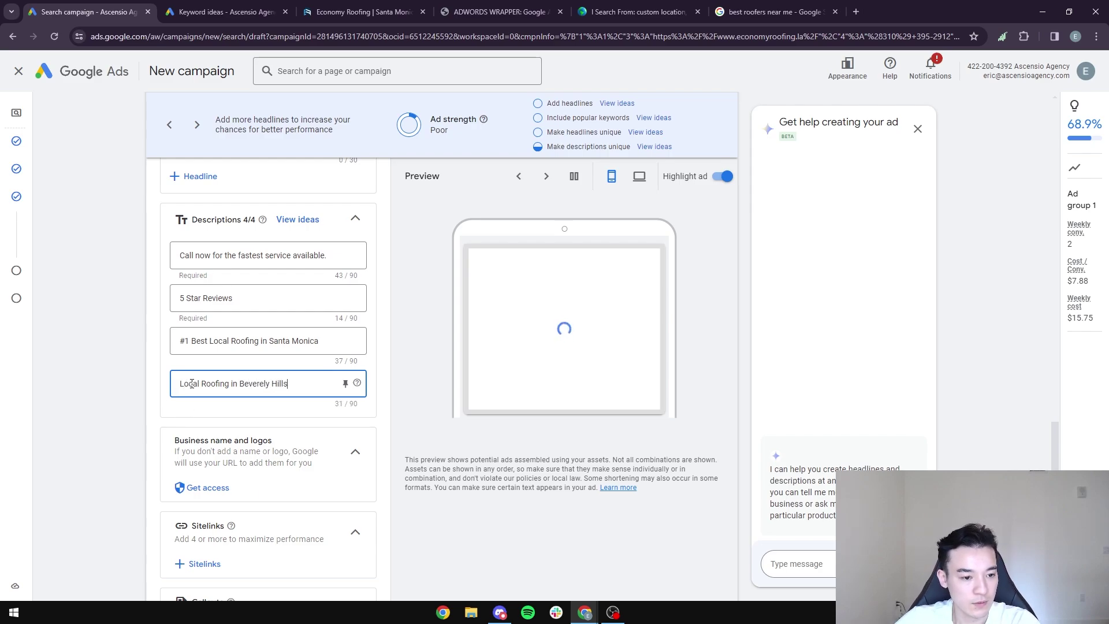
click(176, 384)
text(#1)
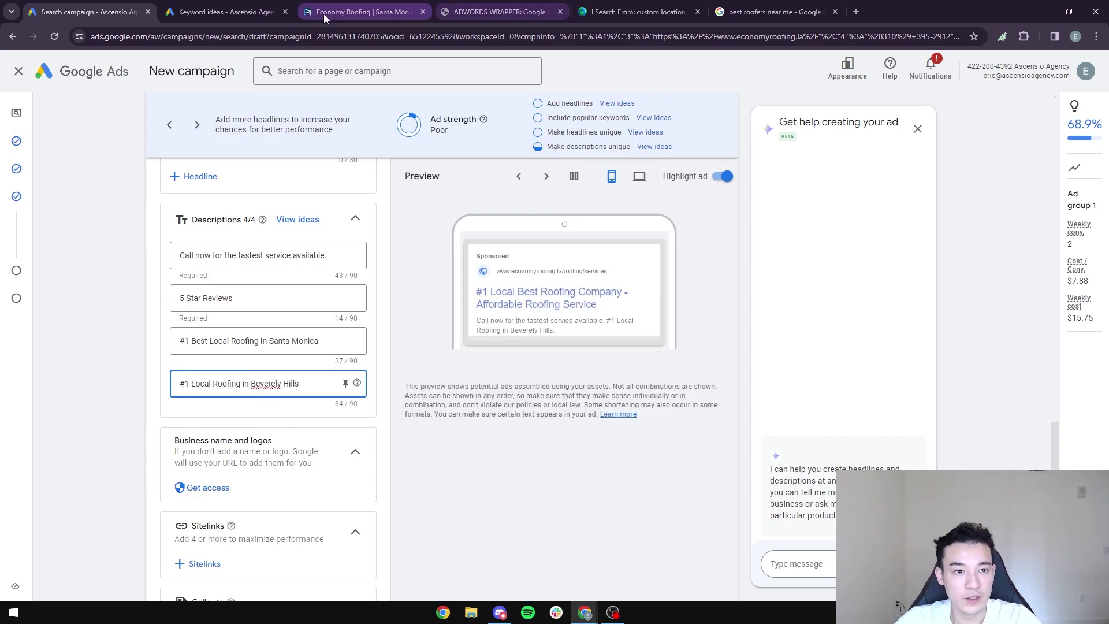
Check the service areas on the Economy Roofing website and correct the city name in the fourth description to "Beverly Hills"
click(248, 7)
click(367, 6)
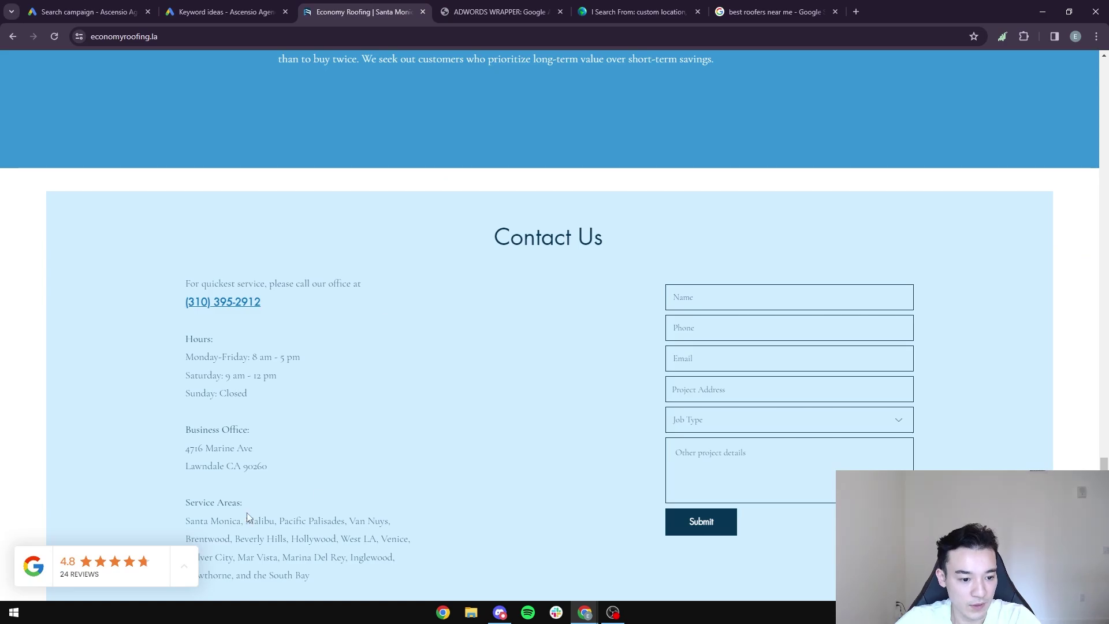
scroll(254, 474, down, 2)
click(139, 13)
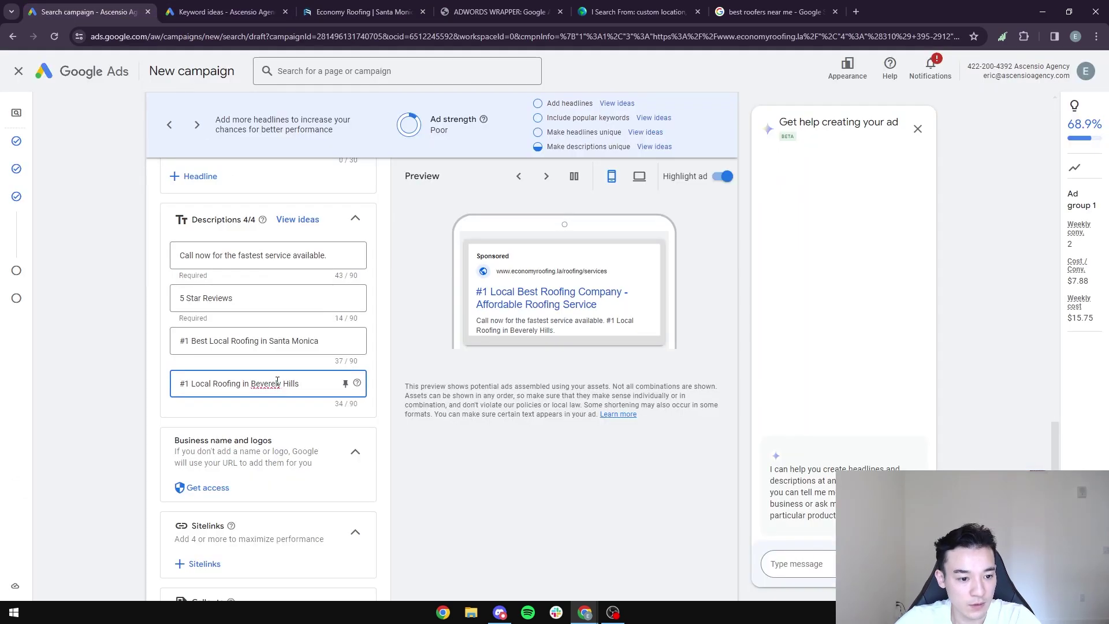
key(BackSpace)
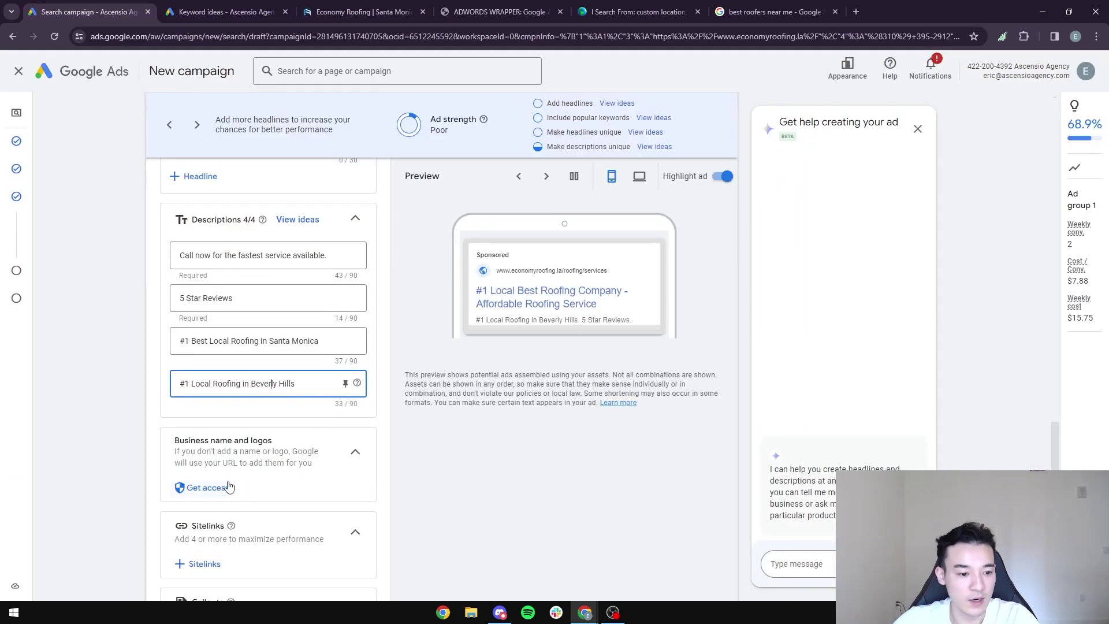
Pin the "#1 Best Local Roofing in Santa Monica" description to position 1 and the Beverly Hills description to position 2
scroll(355, 396, up, 1)
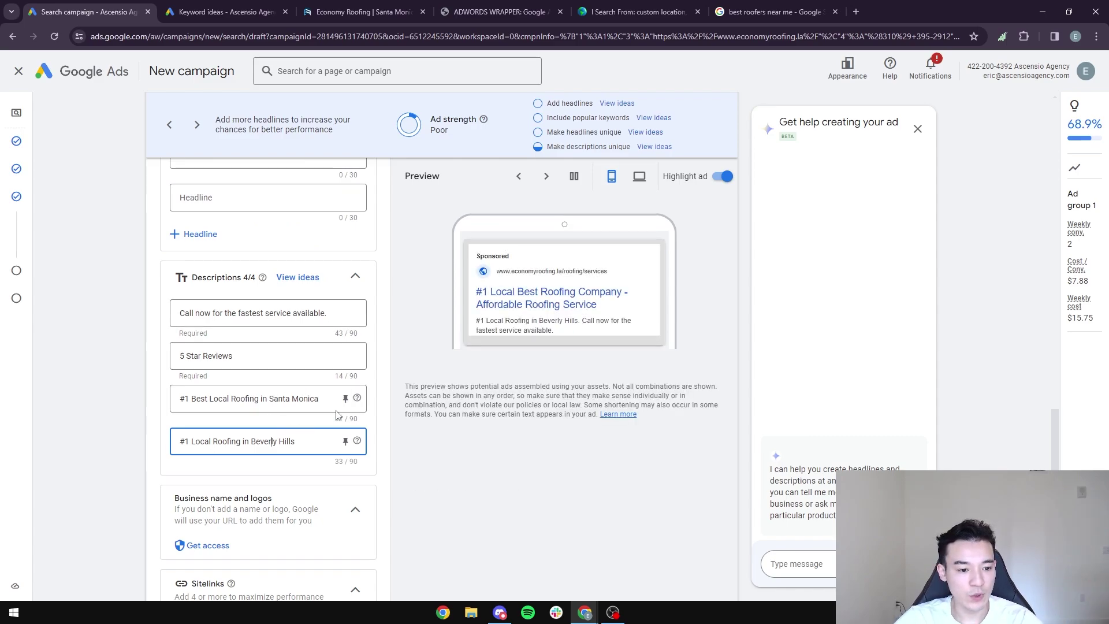
click(345, 398)
click(508, 289)
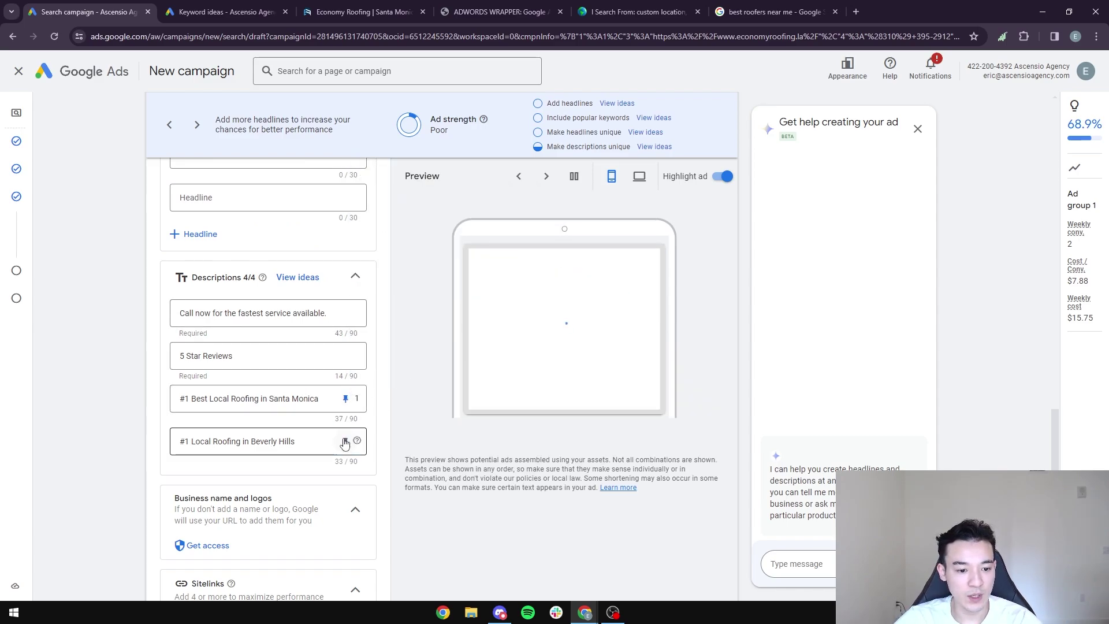
click(345, 440)
click(508, 398)
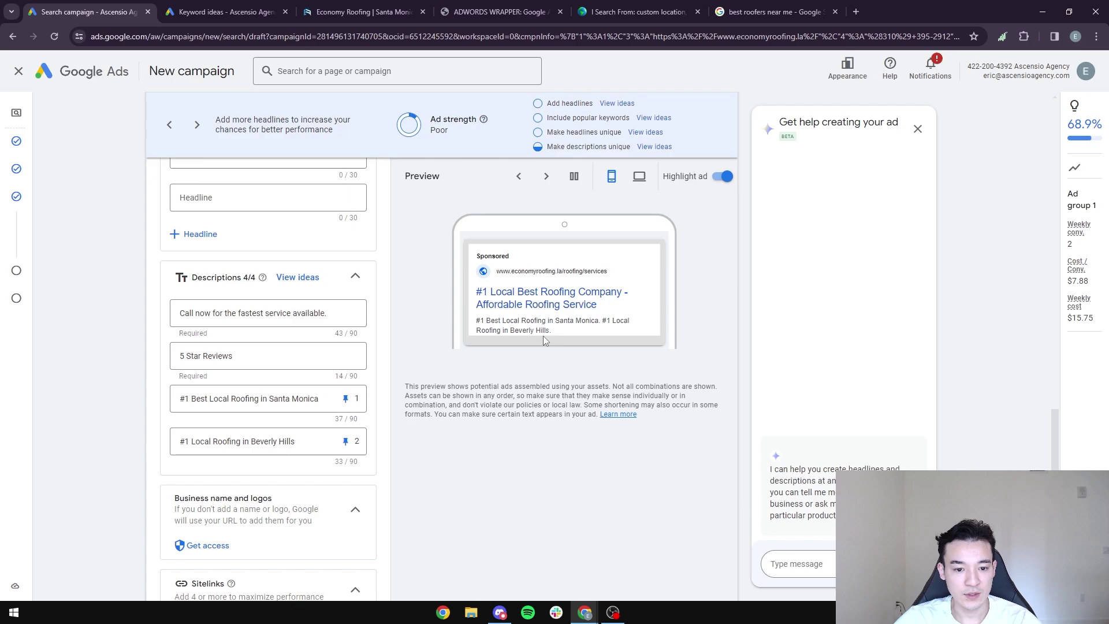
Let the Beverly Hills description show in any unpinned position and pin "Call now for the fastest service available." to position 2 instead
click(349, 444)
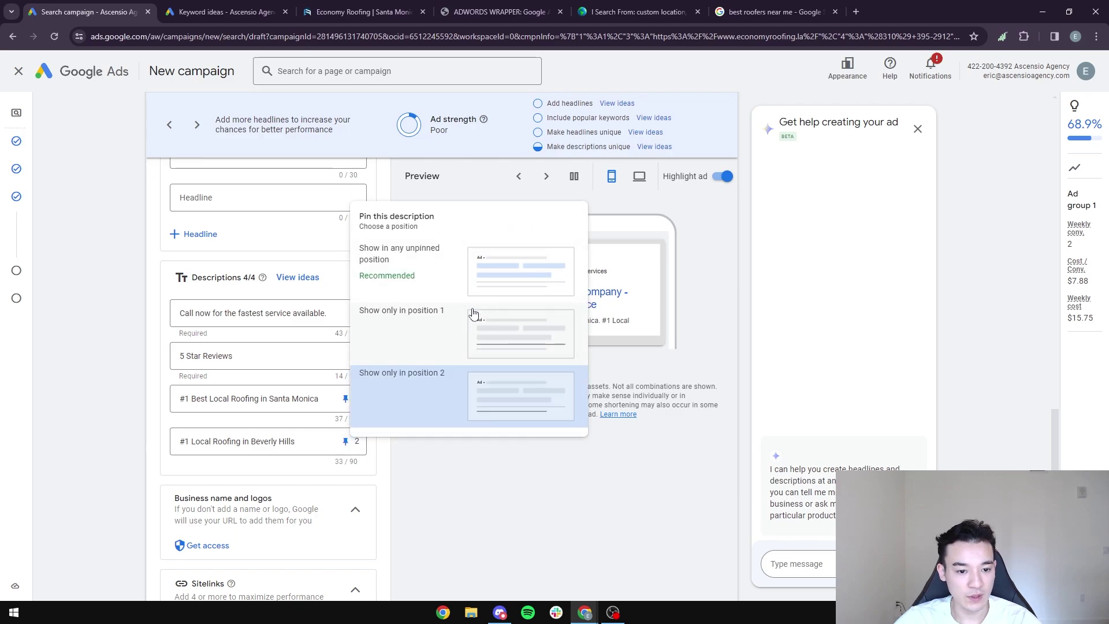
click(492, 289)
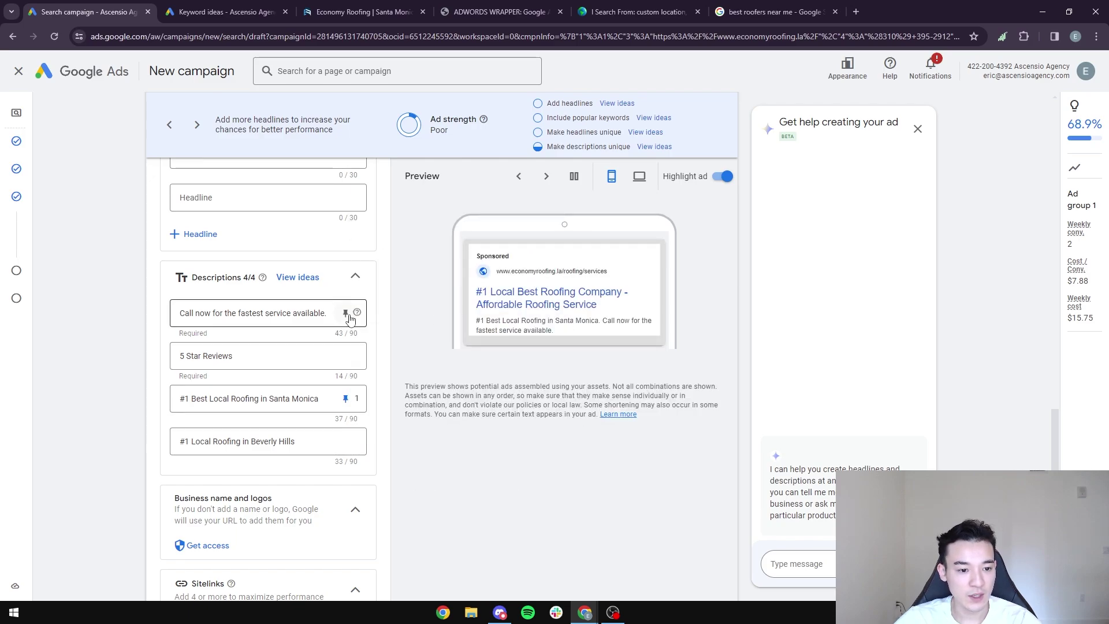
click(346, 314)
click(511, 512)
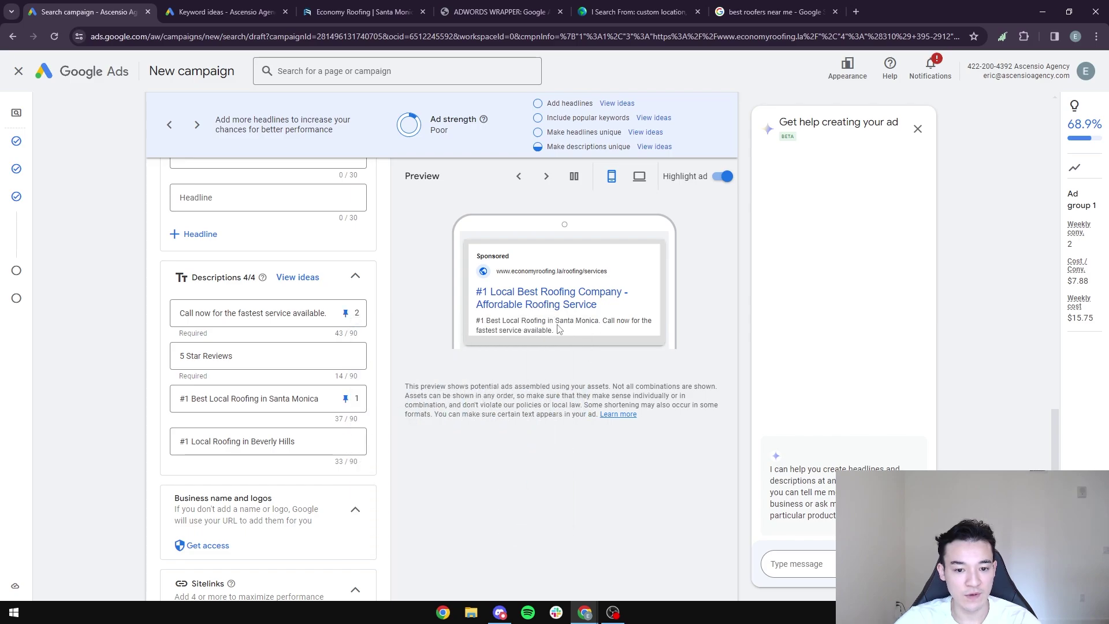
Shorten the first description to "Call now for the fastest service."
drag(327, 314, 306, 316)
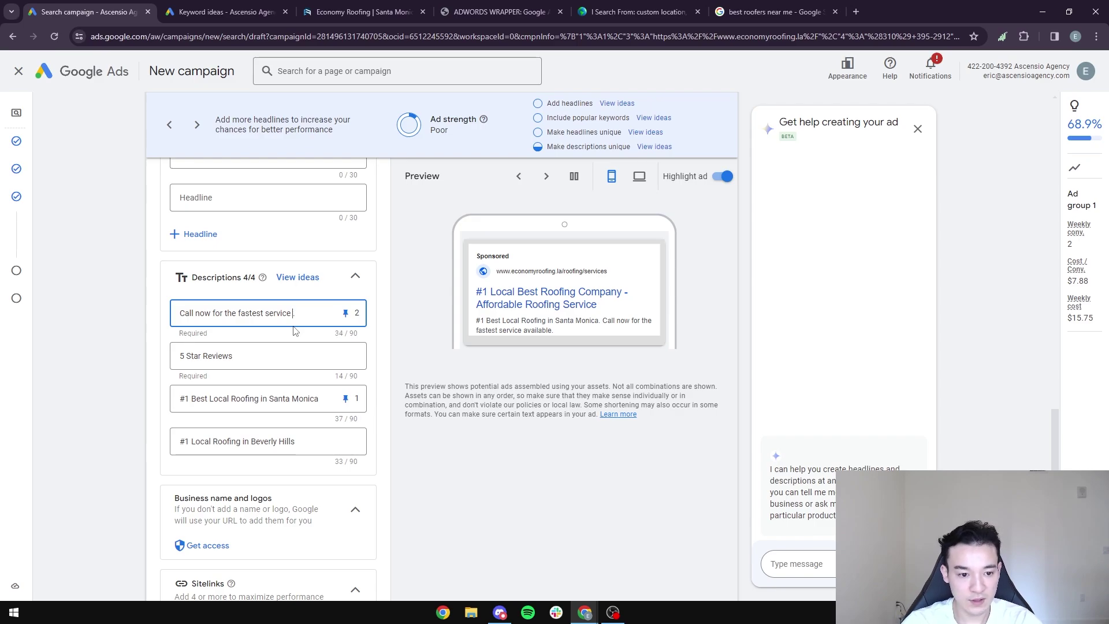
key(BackSpace)
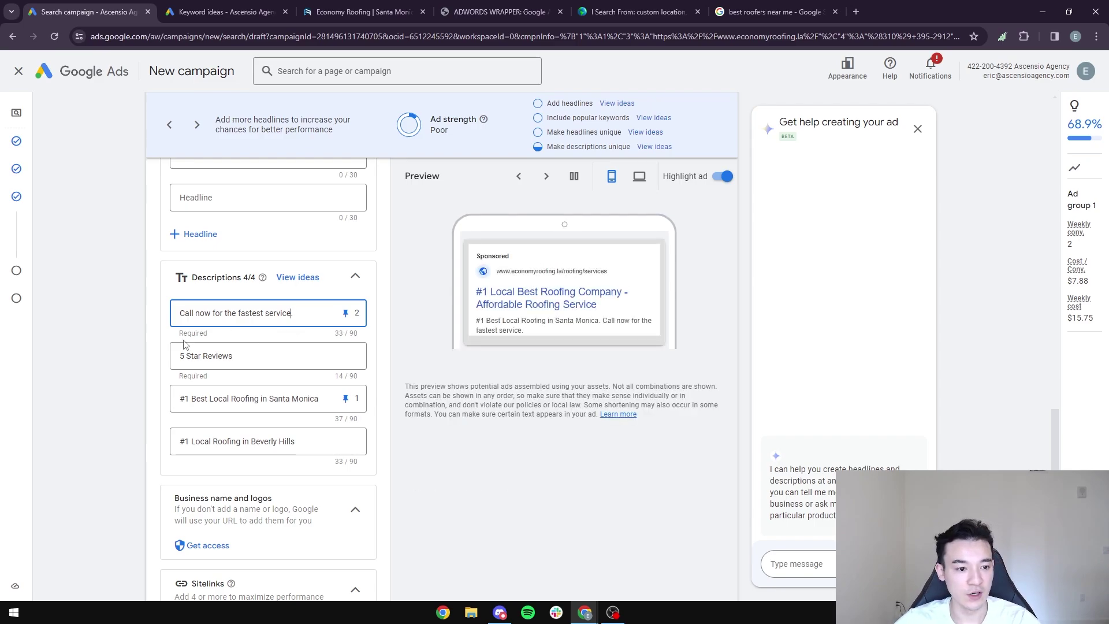
click(116, 337)
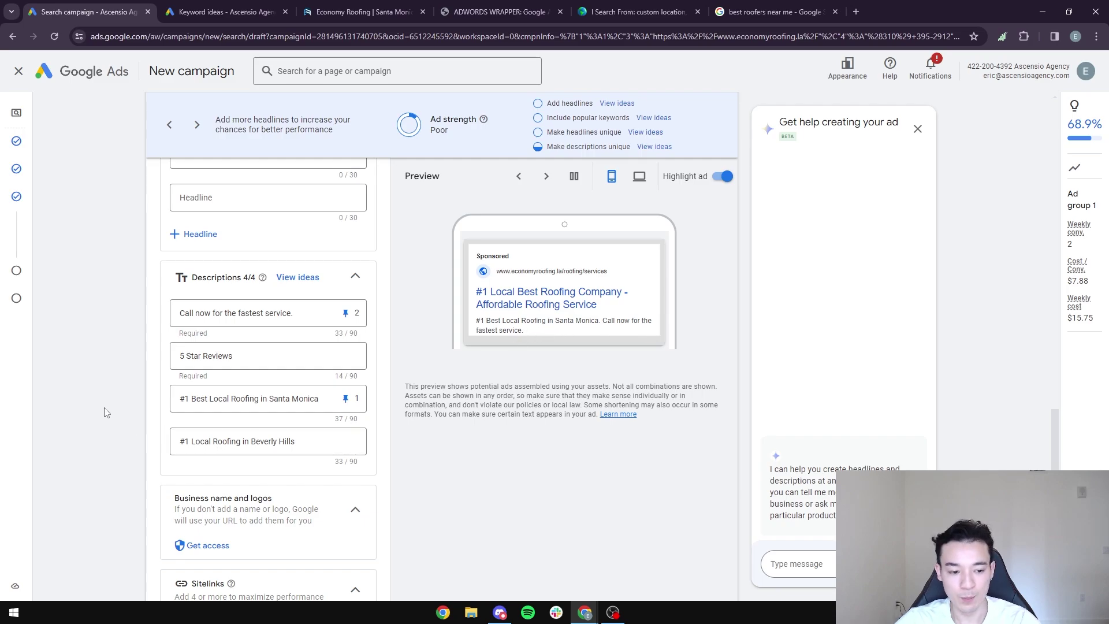
Start adding sitelinks to the campaign from the ad's asset section below the descriptions
scroll(103, 411, down, 3)
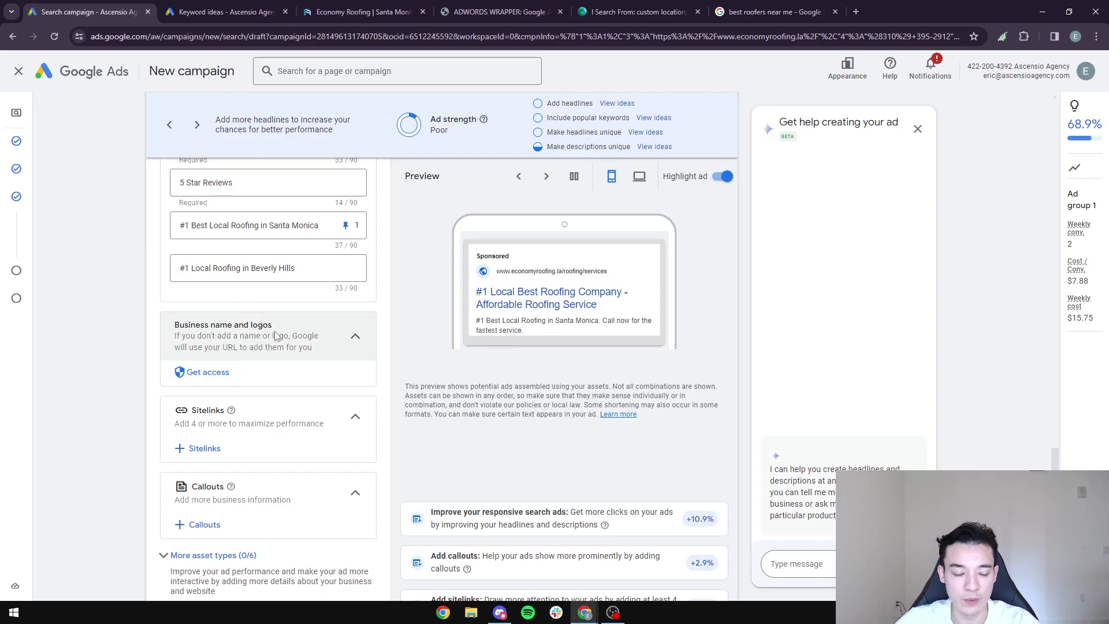
scroll(283, 340, down, 1)
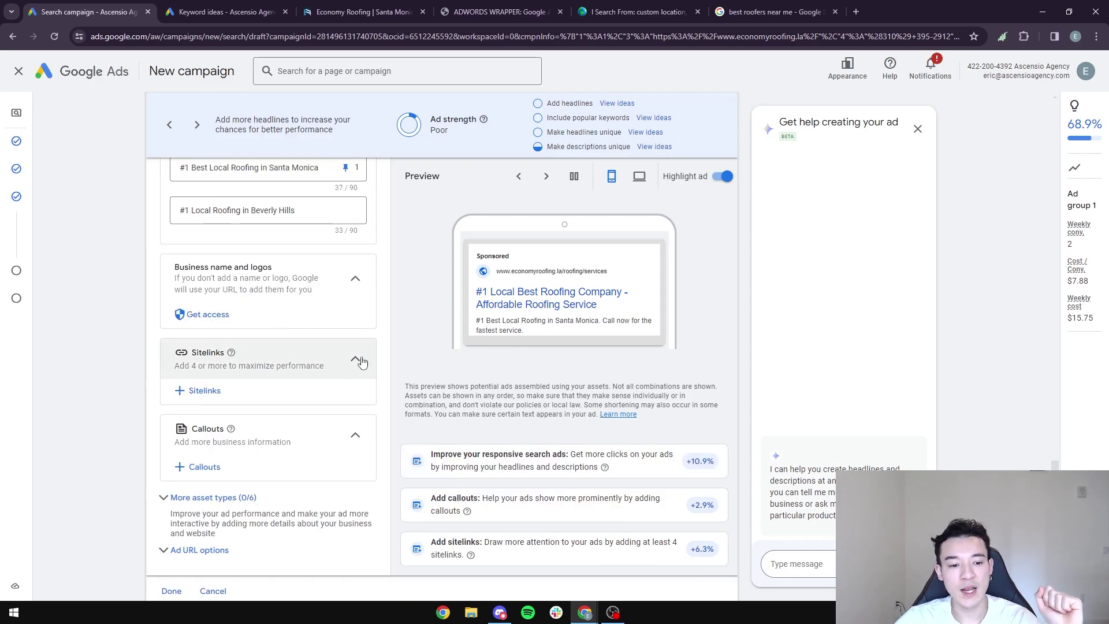
click(196, 393)
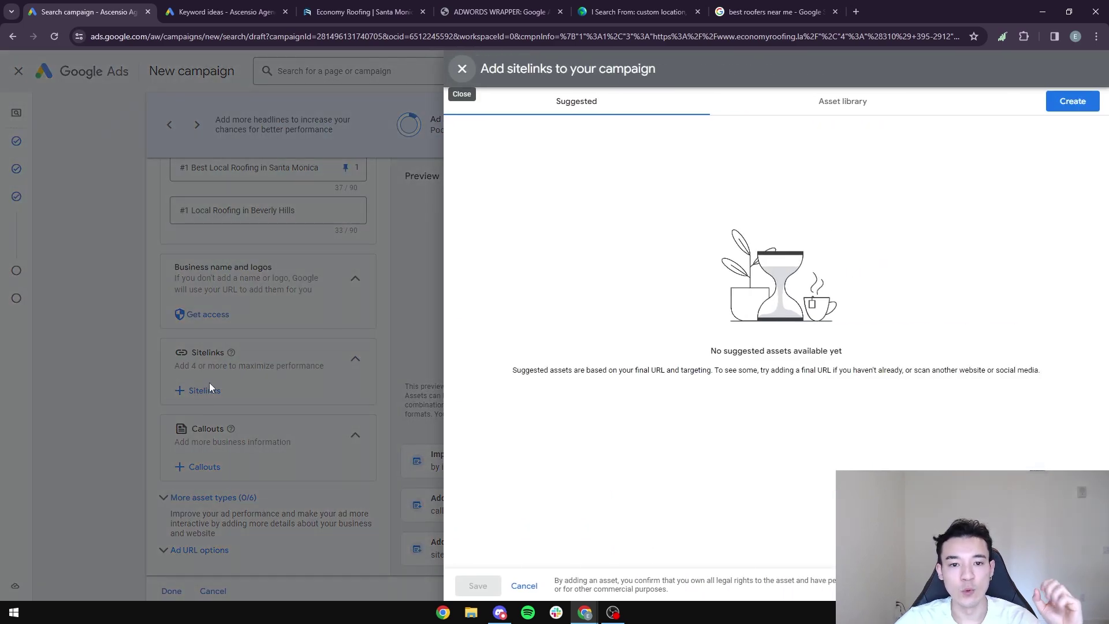
Switch to the "best roofers near me" search results and examine the sitelinks shown under the Mighty Dog Roofing ad
click(793, 13)
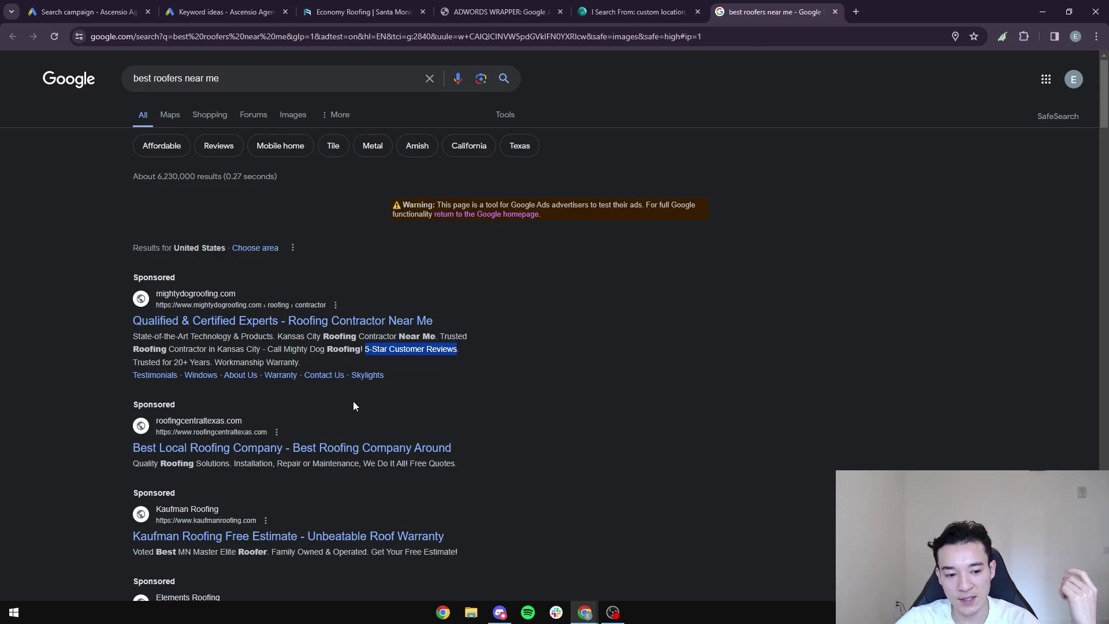
click(613, 404)
scroll(90, 304, down, 2)
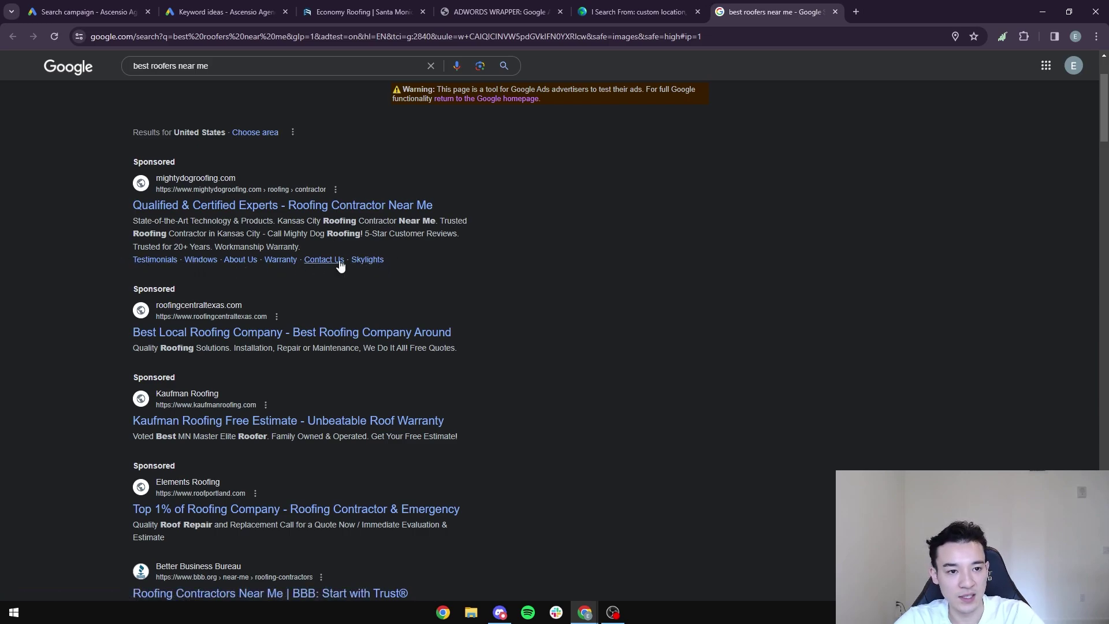
Review the Services section of the Economy Roofing website for pages that could serve as sitelinks
click(365, 6)
scroll(439, 208, up, 15)
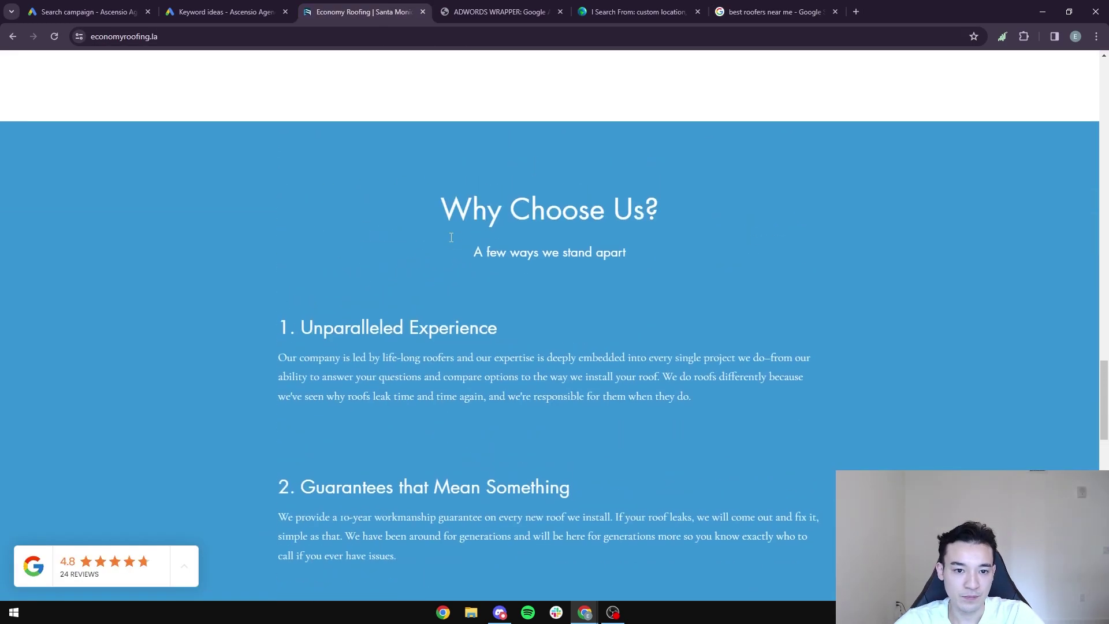
scroll(451, 237, up, 10)
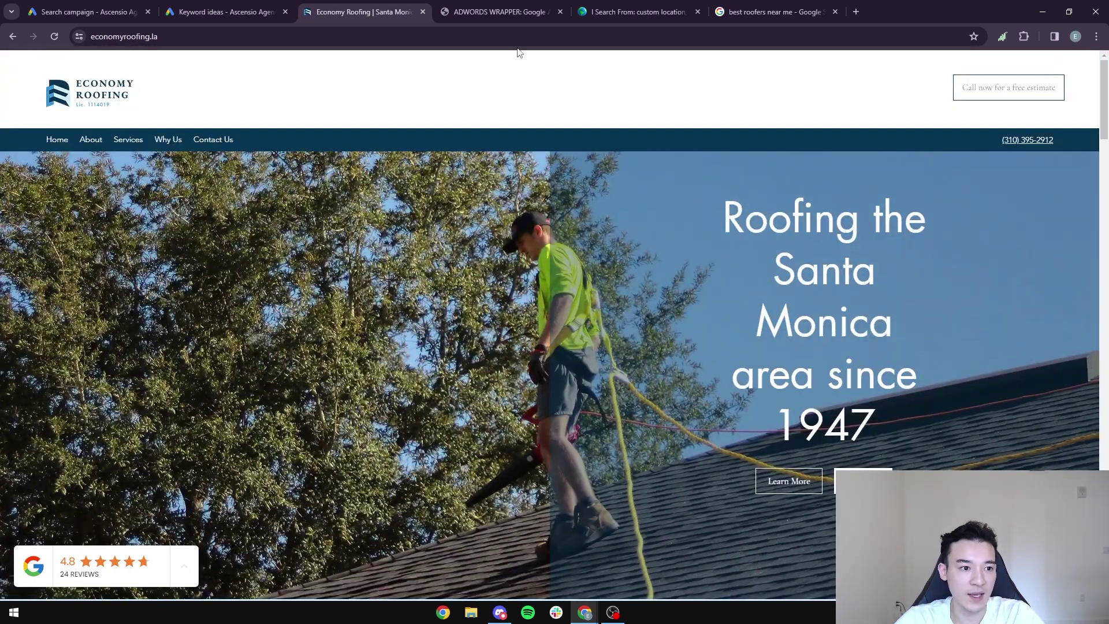
click(126, 140)
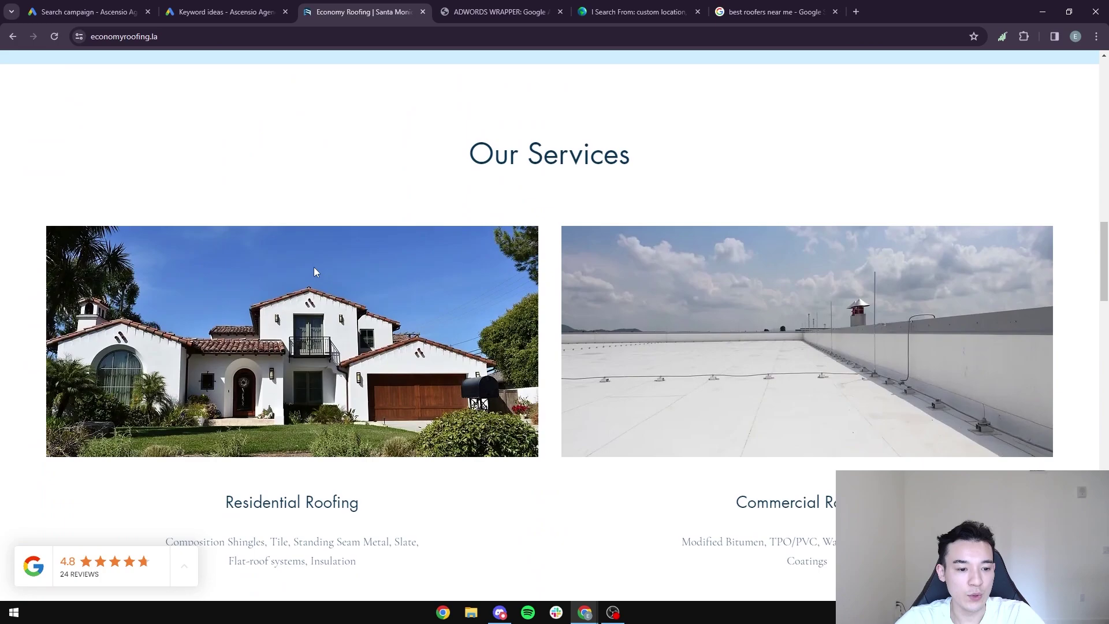
scroll(315, 271, down, 4)
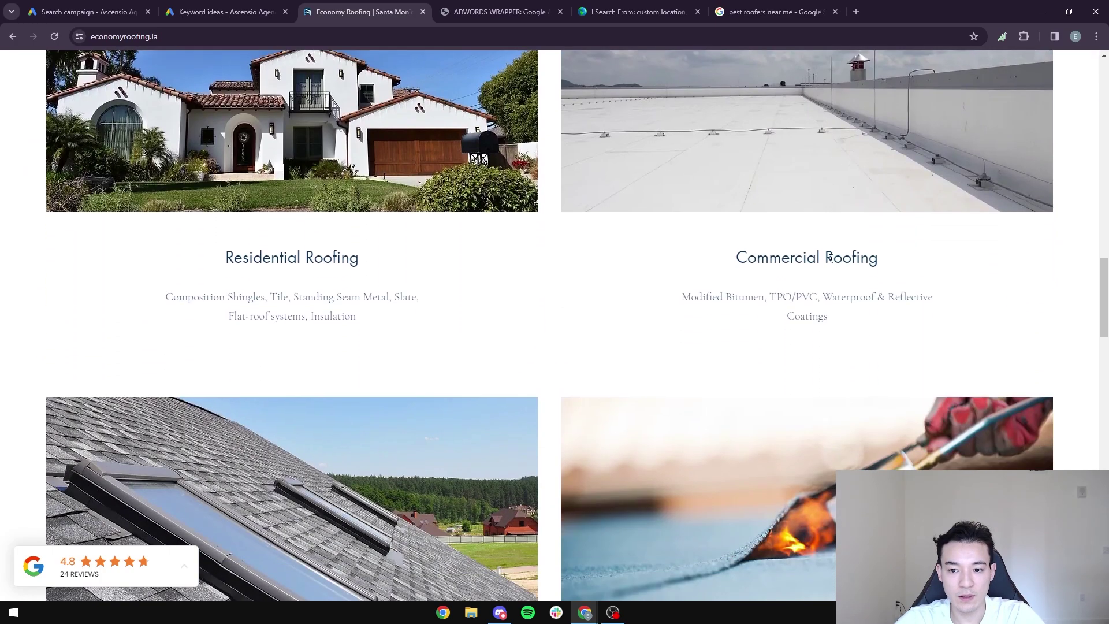
scroll(791, 356, down, 5)
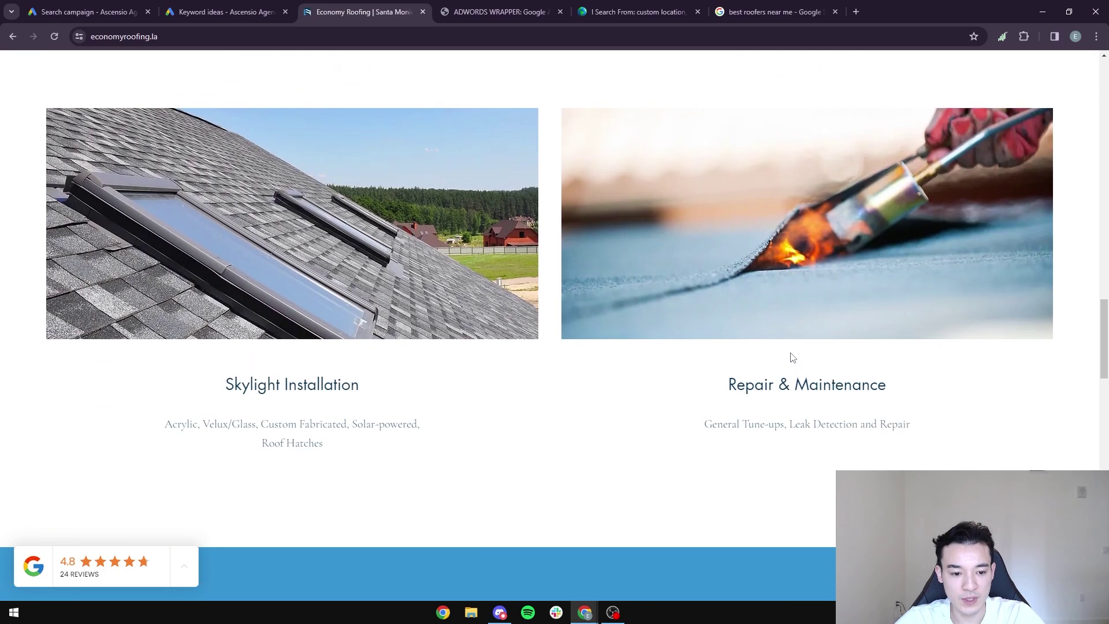
scroll(771, 376, up, 10)
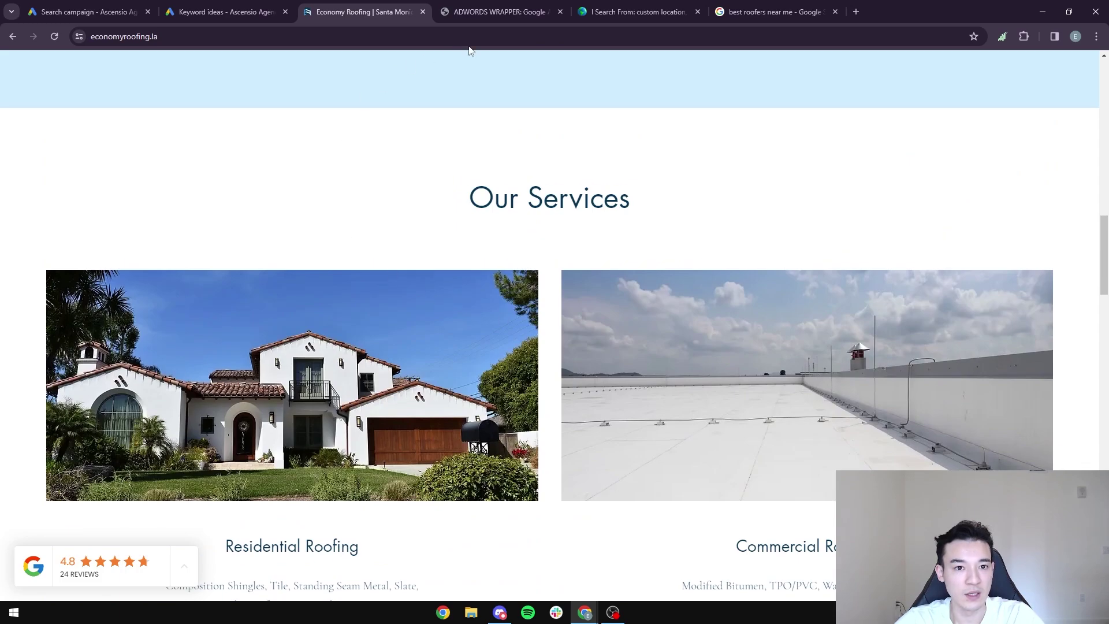
Return to the roofing company search results and review the Coastal Roofing website for pages that could serve as sitelinks
click(12, 36)
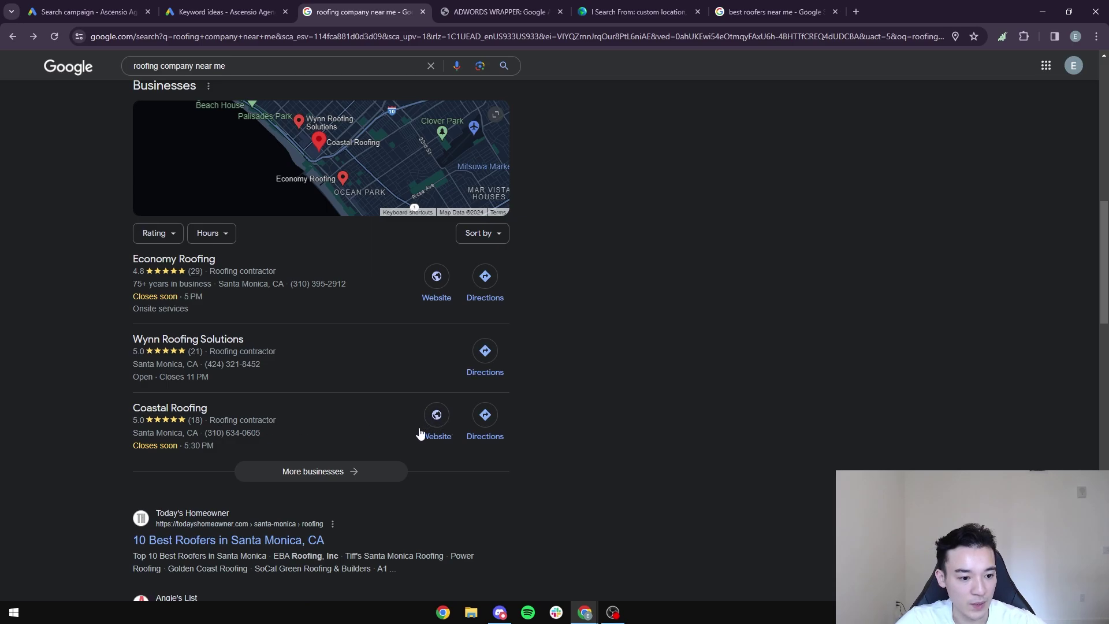
click(436, 419)
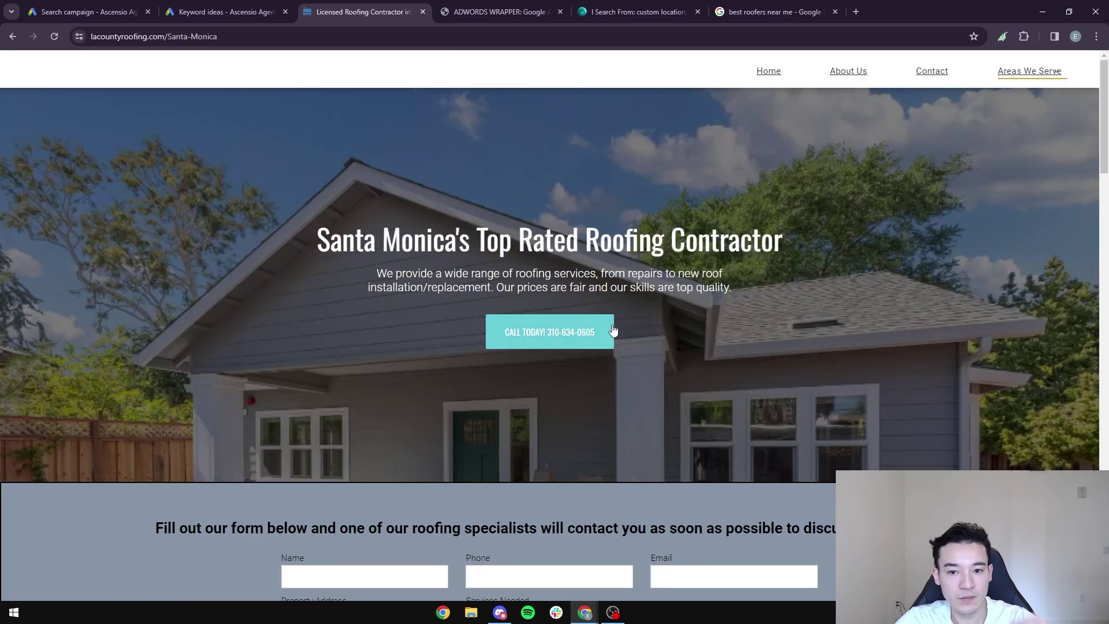
scroll(637, 286, down, 15)
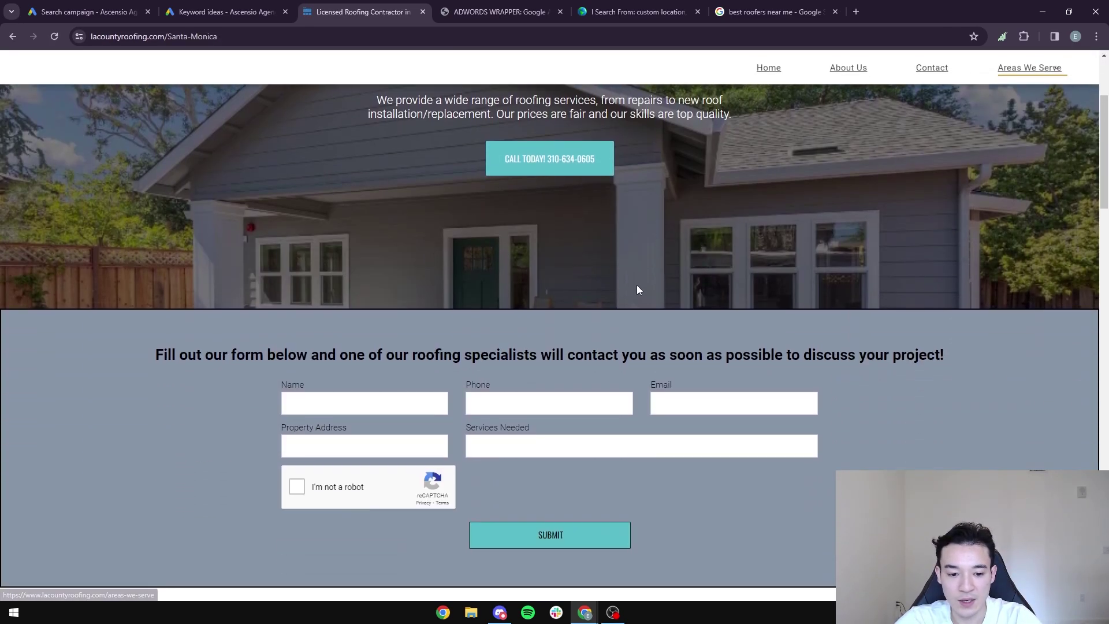
scroll(566, 301, down, 15)
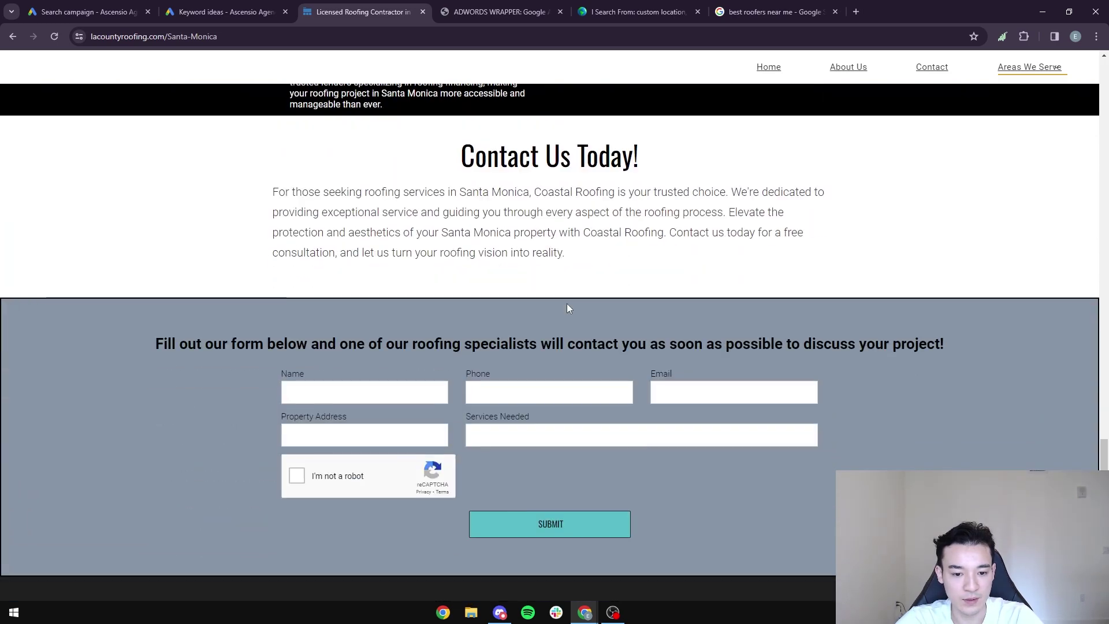
scroll(639, 293, up, 10)
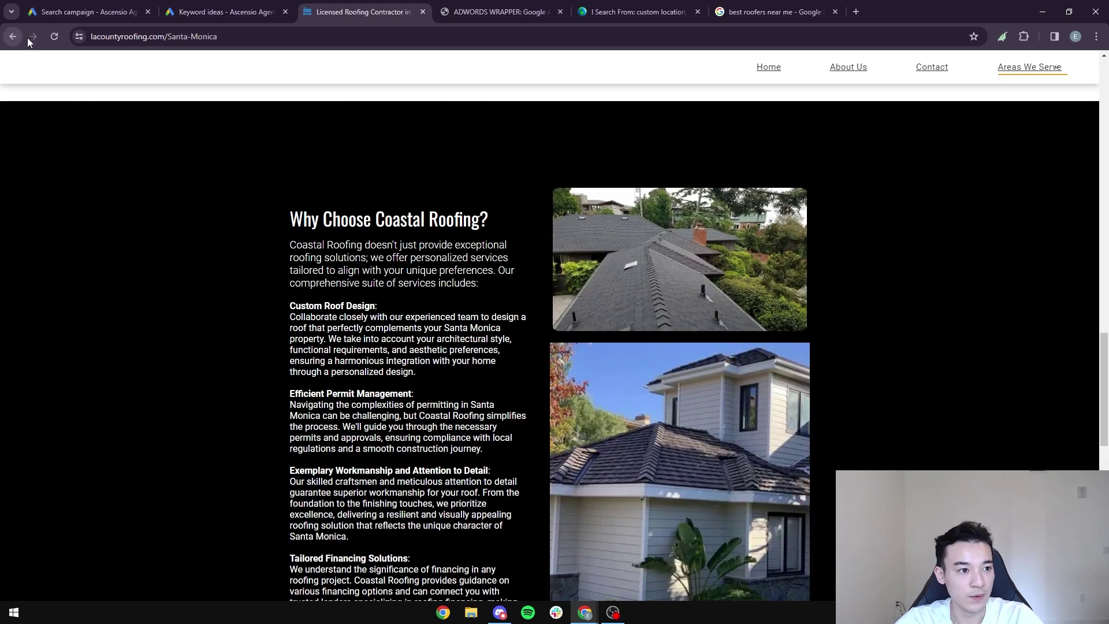
Go back to the "roofing company near me" results, expand the full list of businesses and browse it for roofers with websites
click(423, 11)
right_click(800, 7)
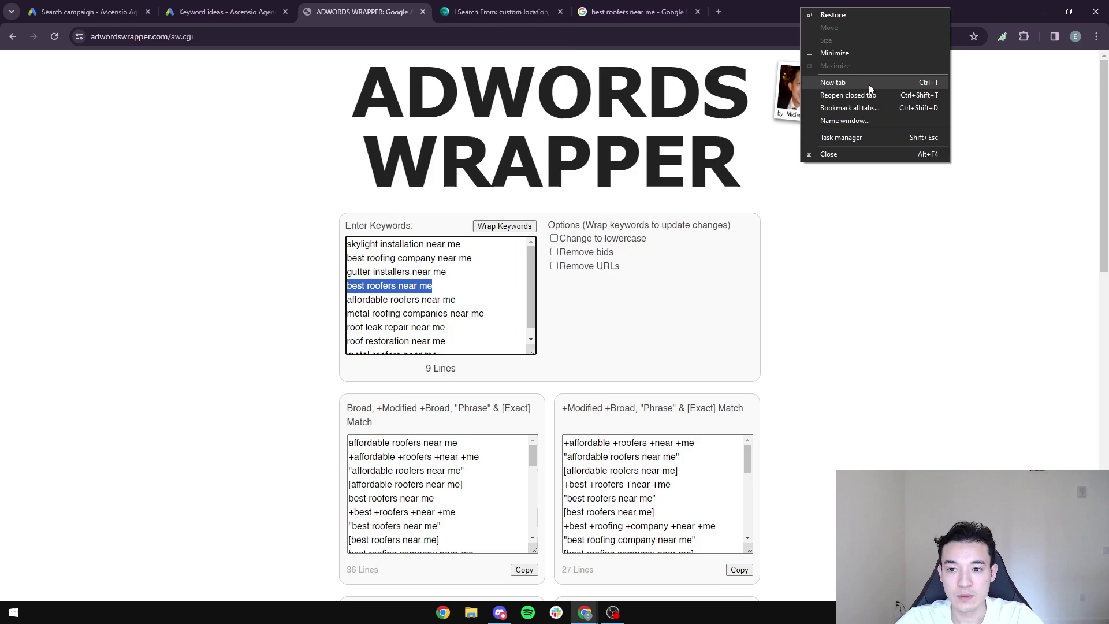
click(816, 94)
click(12, 36)
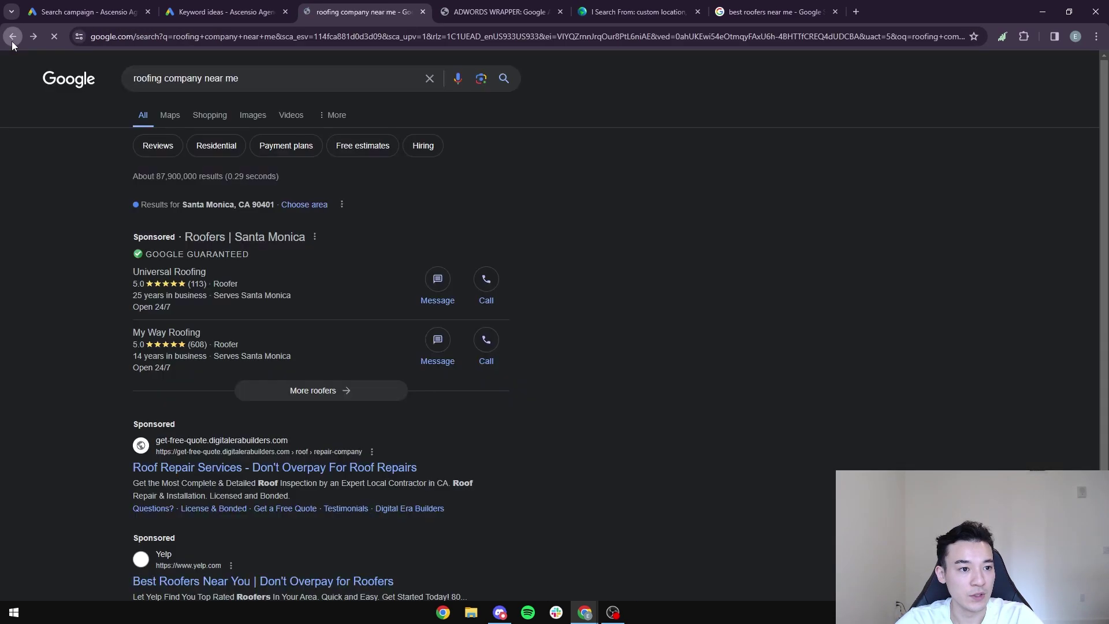
scroll(196, 353, down, 15)
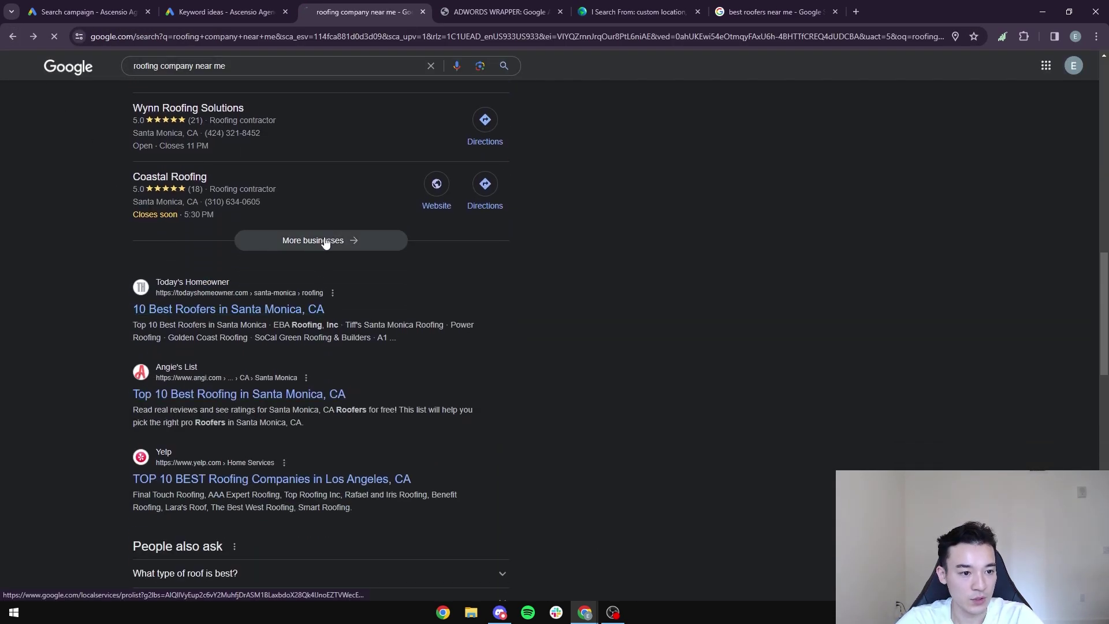
click(322, 240)
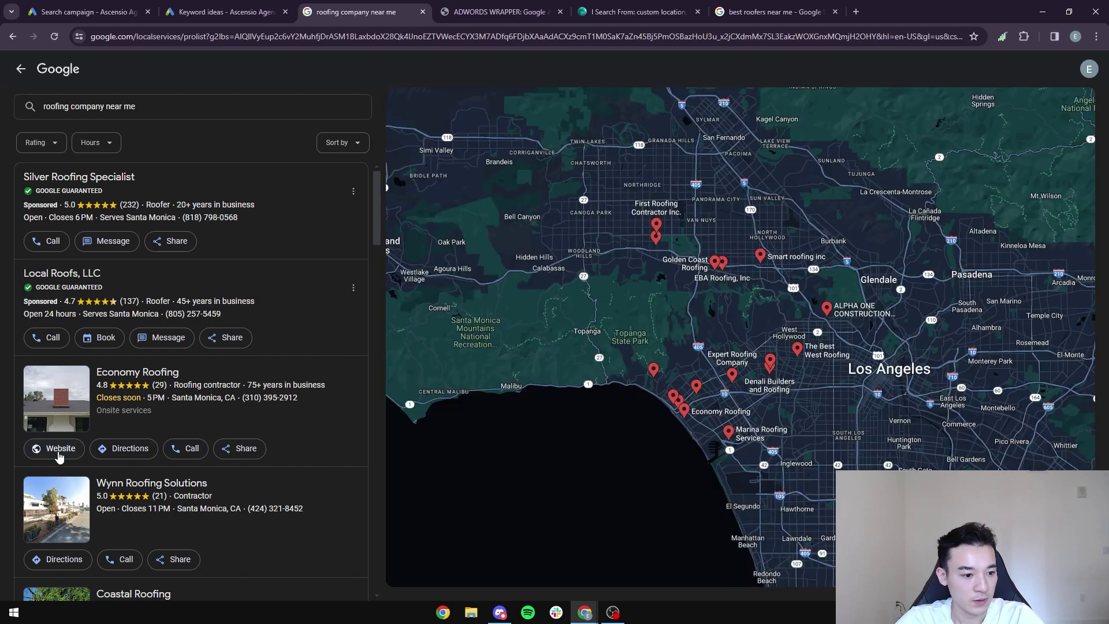
scroll(86, 439, down, 1)
scroll(174, 347, up, 1)
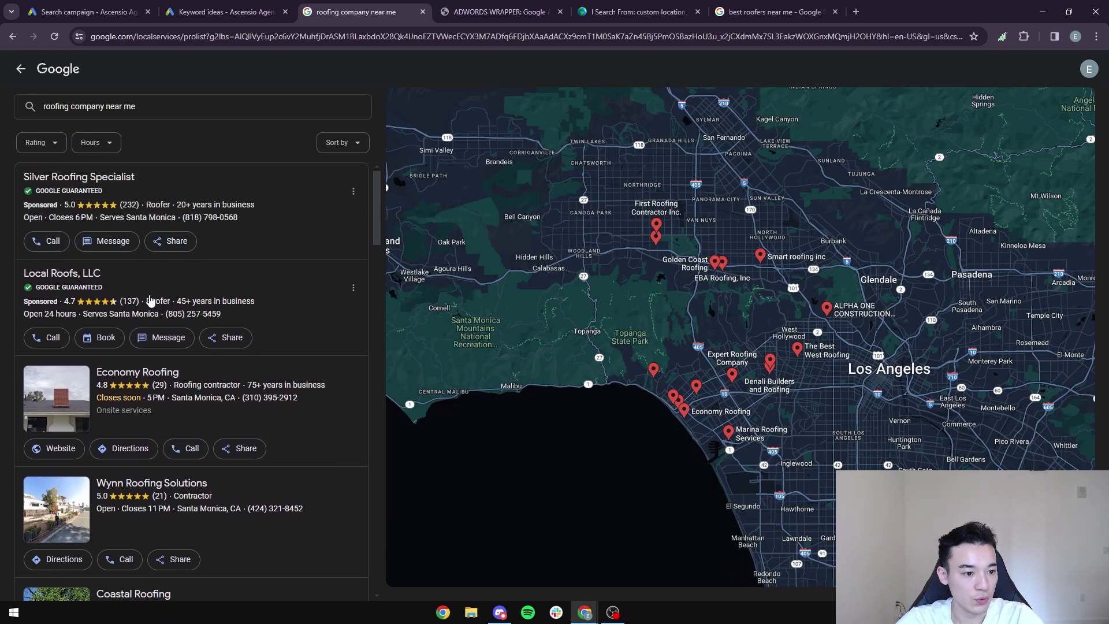
scroll(92, 346, down, 4)
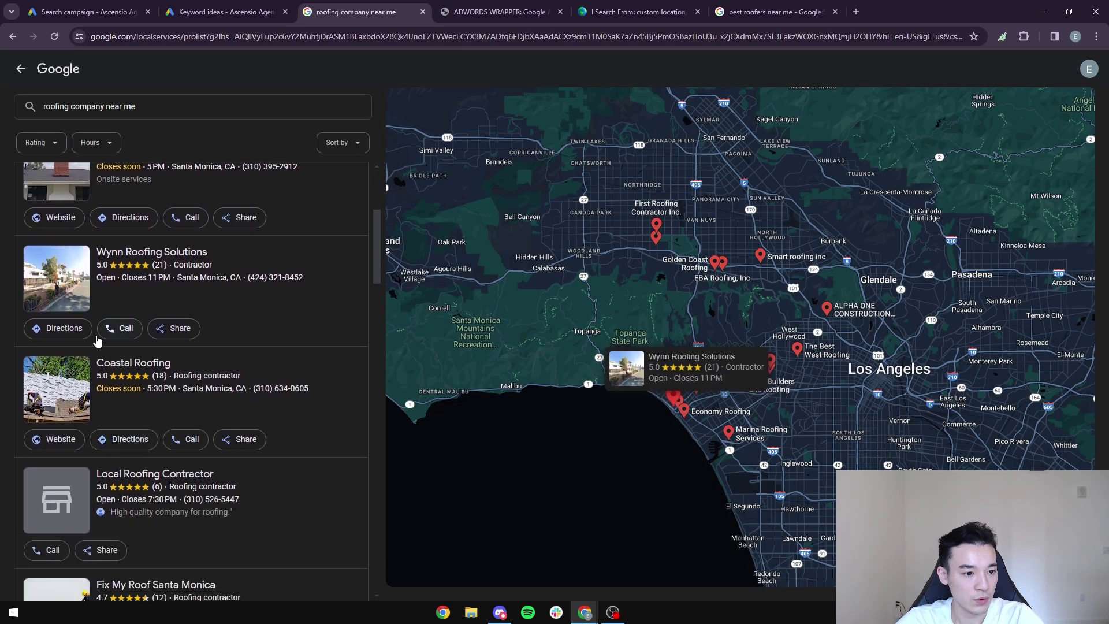
scroll(88, 335, down, 9)
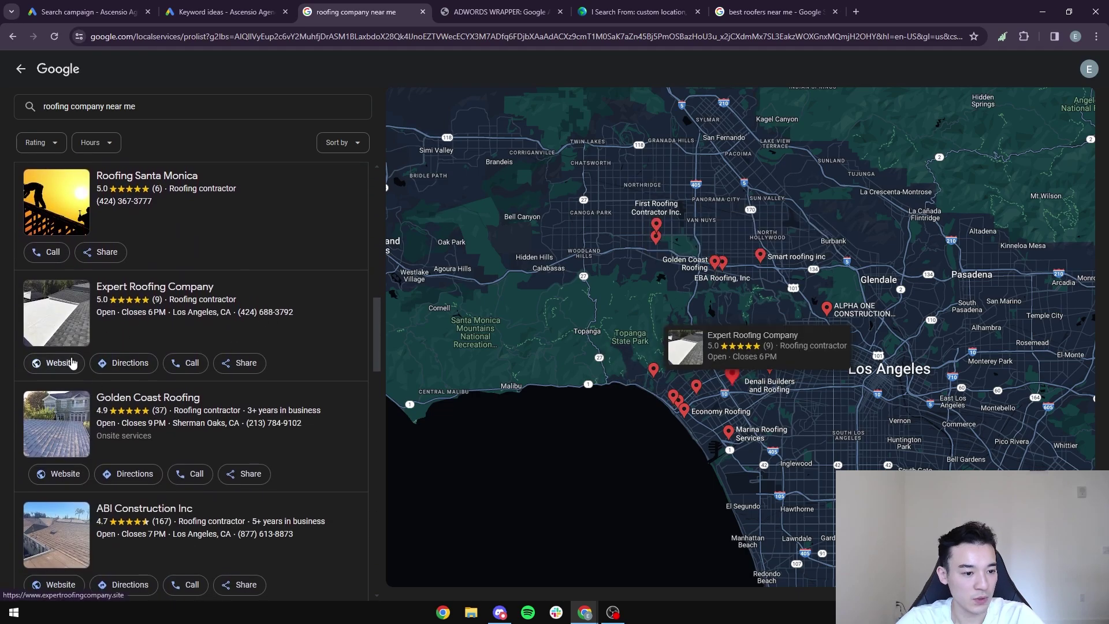
Open the Expert Roofing Company website and review its Services section
click(68, 363)
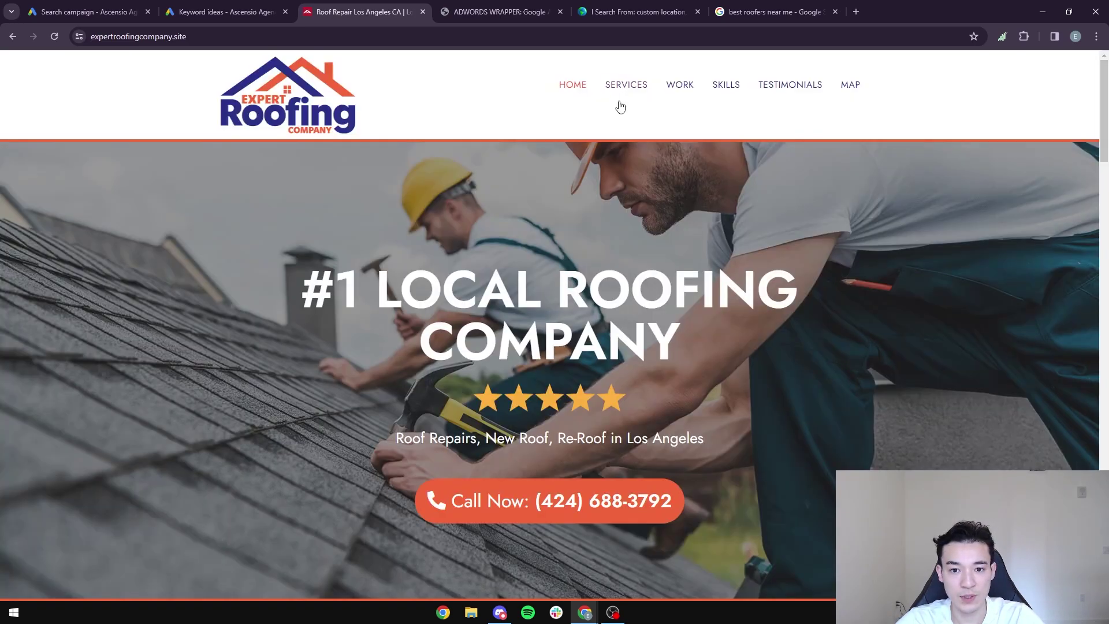
click(622, 89)
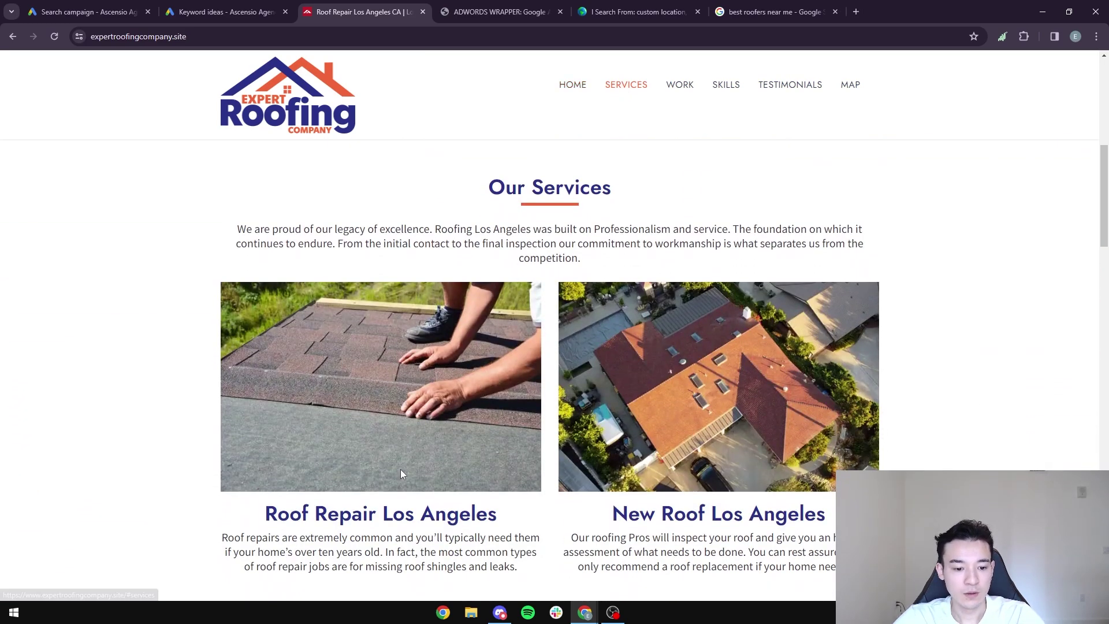
scroll(437, 405, down, 2)
drag(494, 404, 305, 411)
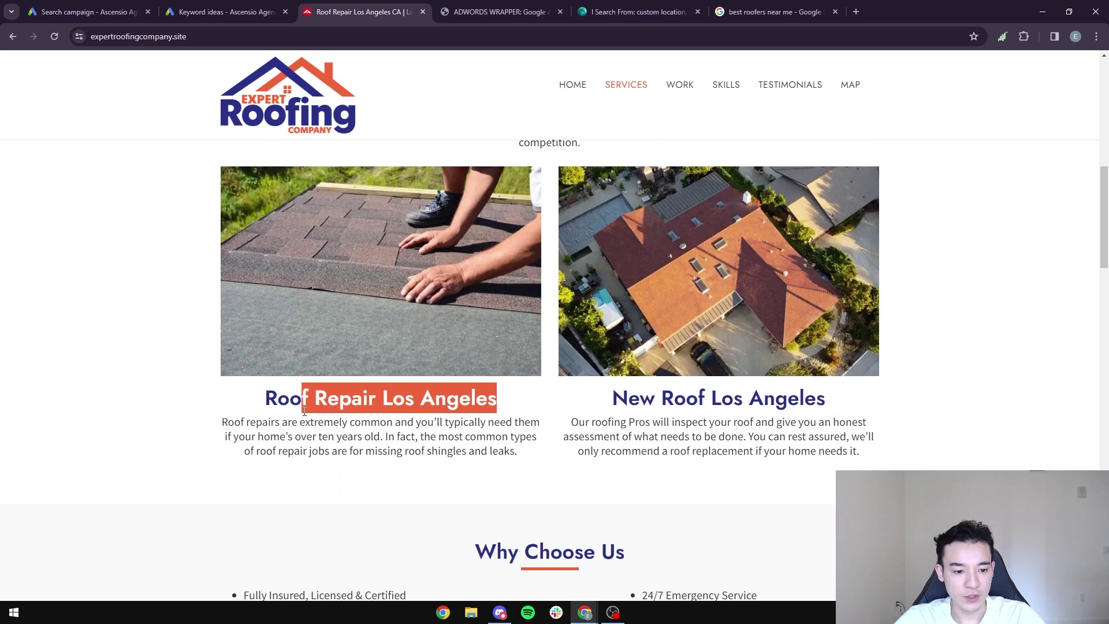
Open the ABI Construction Inc website from the business list and examine its Roofing page and list of services
click(13, 36)
scroll(119, 346, down, 4)
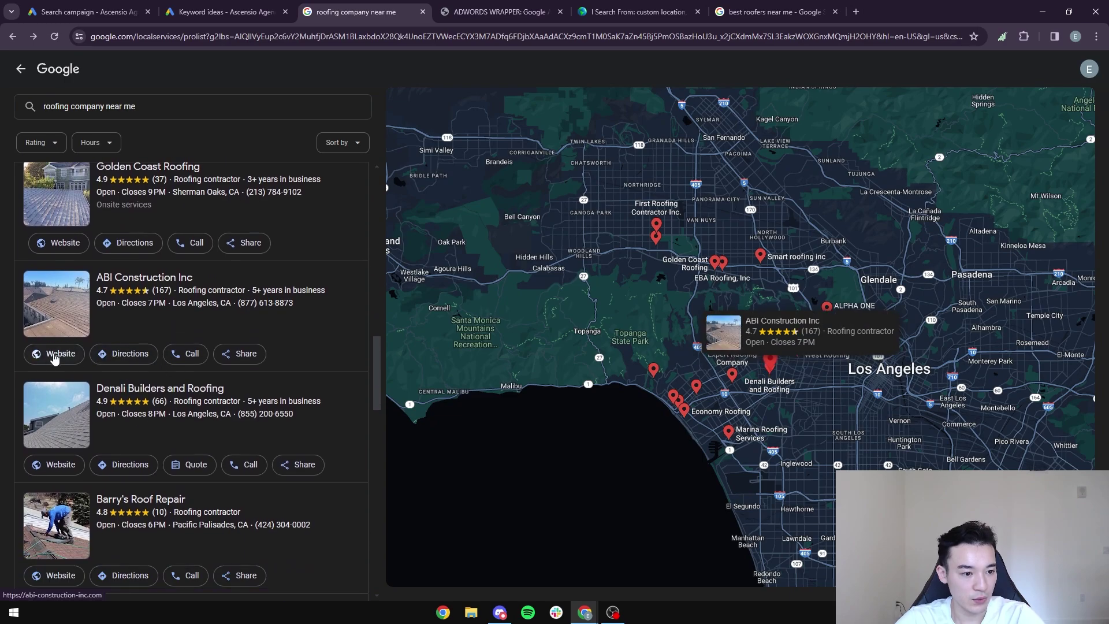
click(54, 354)
mouse_move(489, 152)
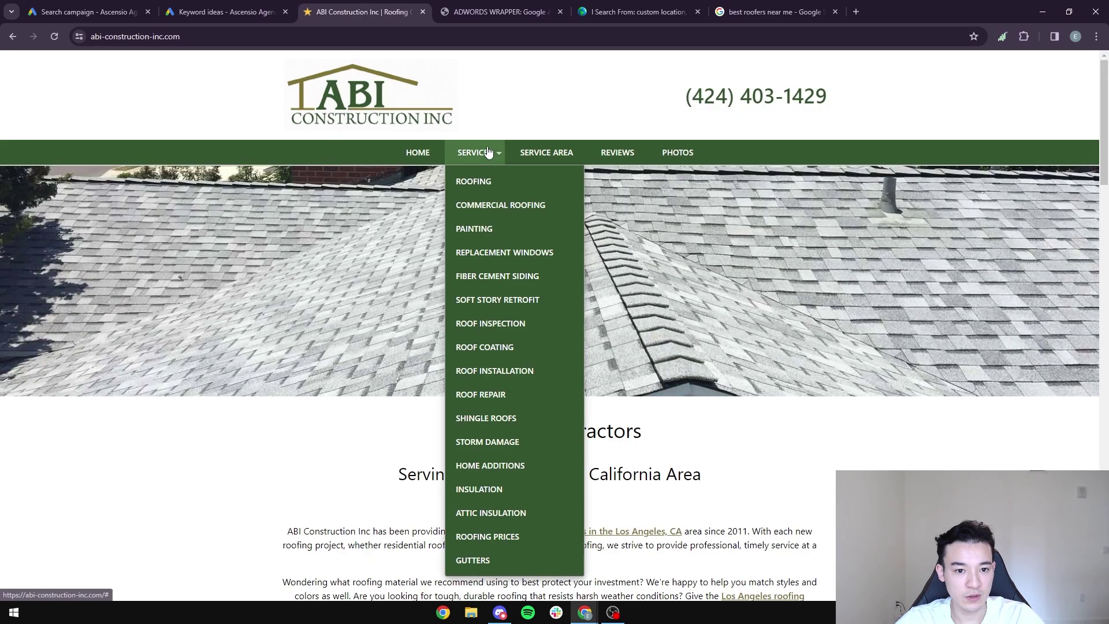
click(471, 181)
scroll(220, 335, down, 5)
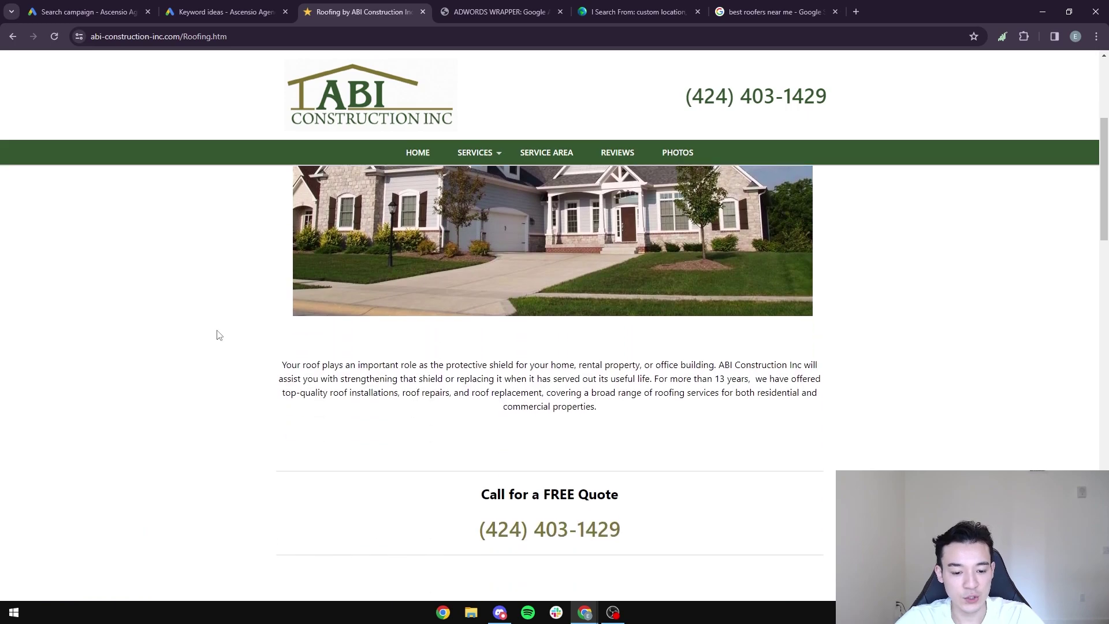
scroll(222, 331, down, 3)
scroll(245, 314, up, 8)
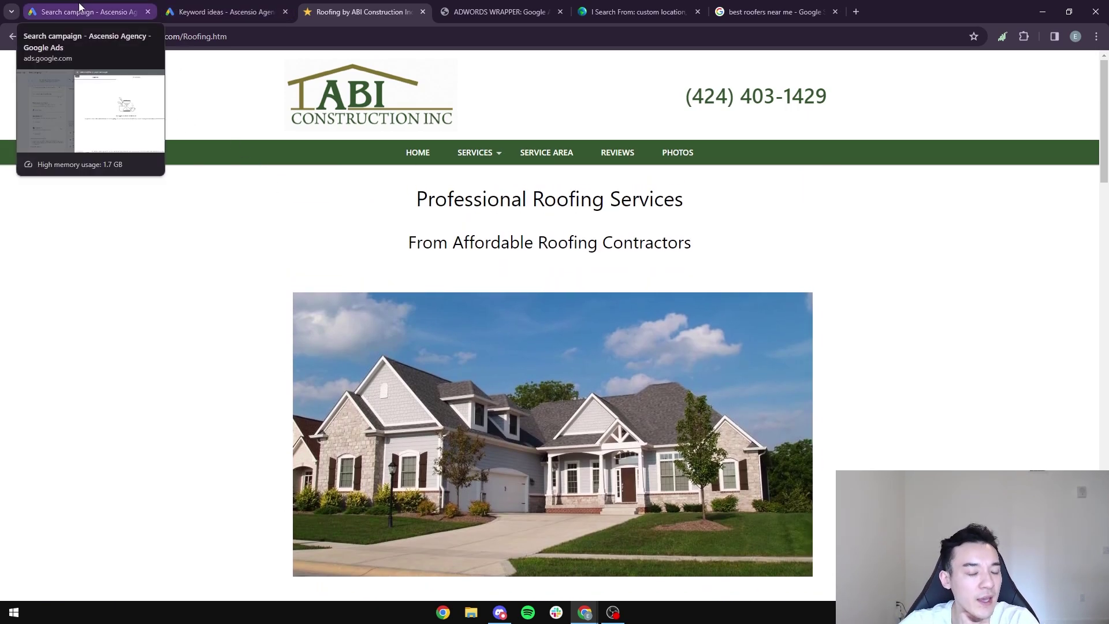
mouse_move(475, 152)
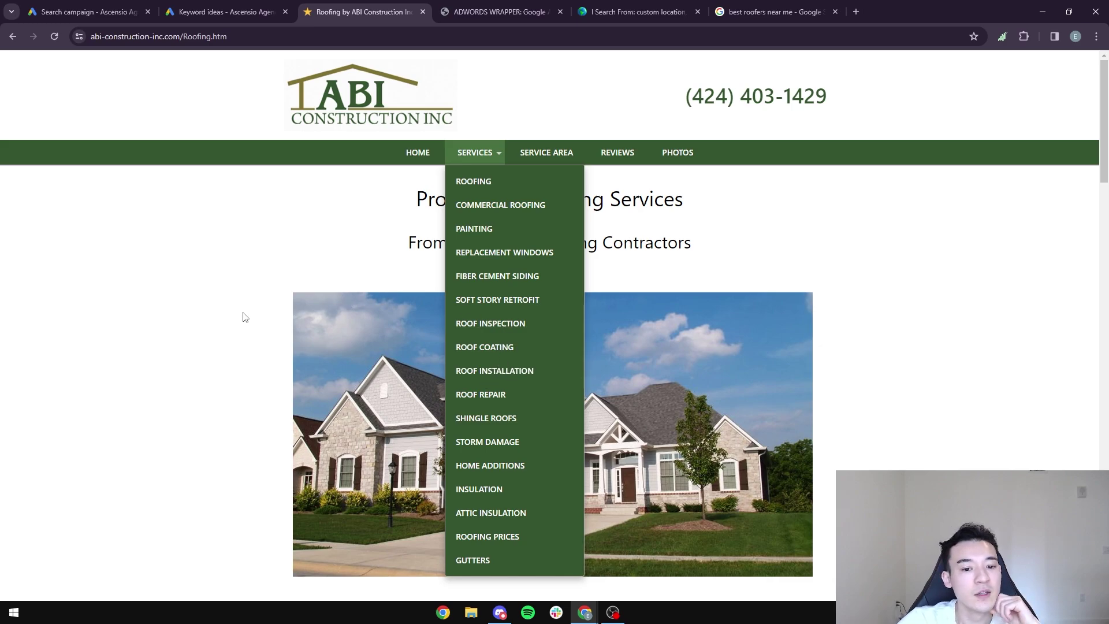
Switch back to Google Ads and start a new sitelink with the text "Roof Coating", based on the ABI Construction services
click(87, 12)
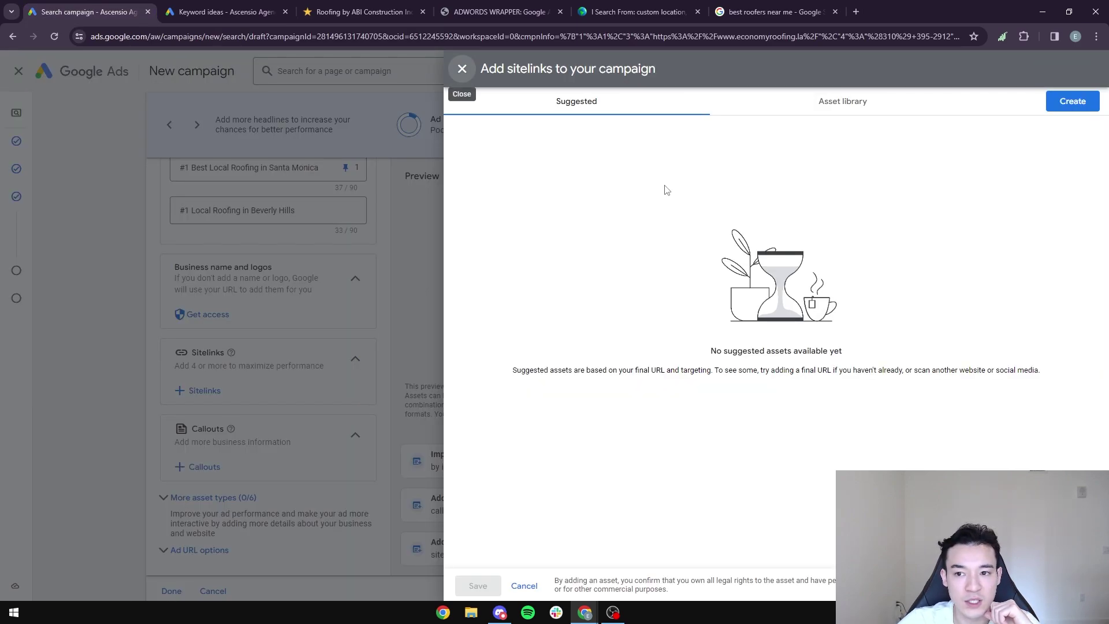
click(1062, 108)
click(319, 172)
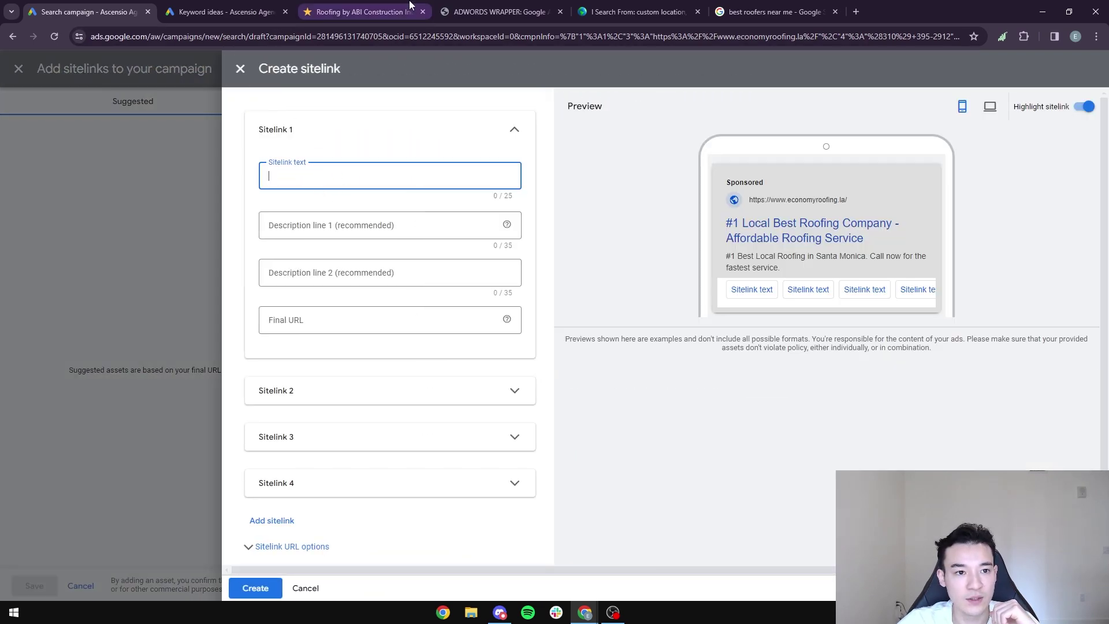
click(382, 10)
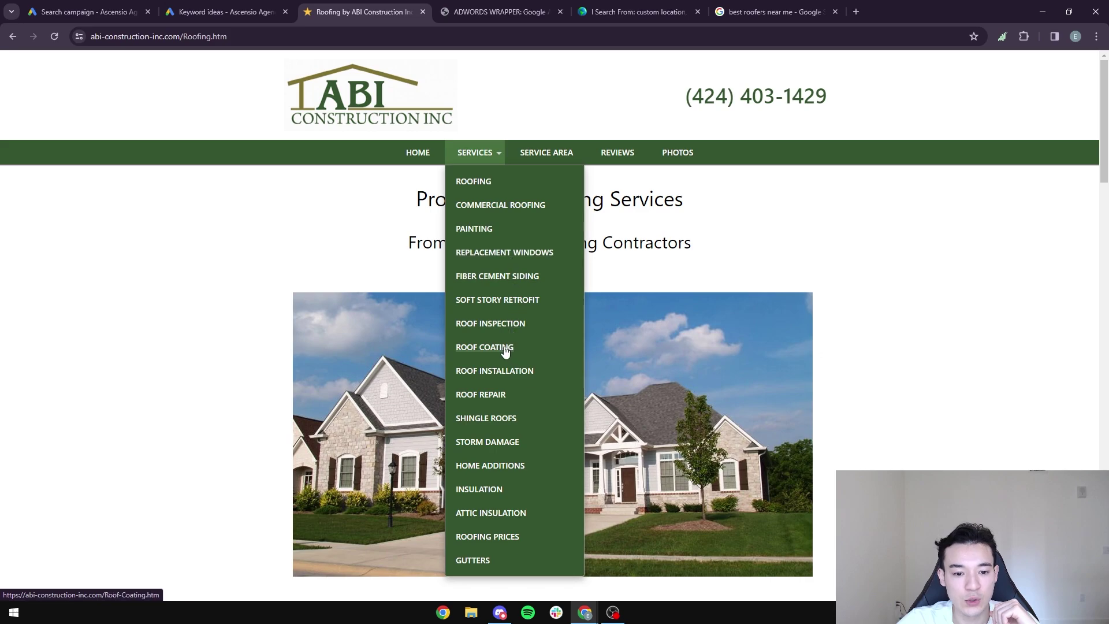
click(86, 11)
text(Roof Coating)
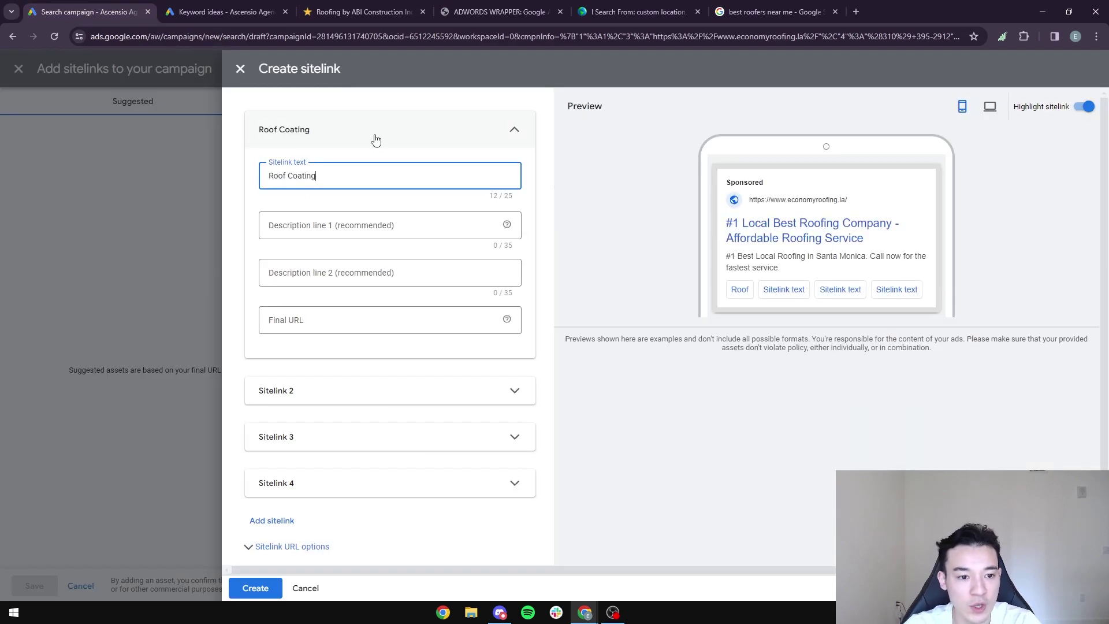
click(352, 230)
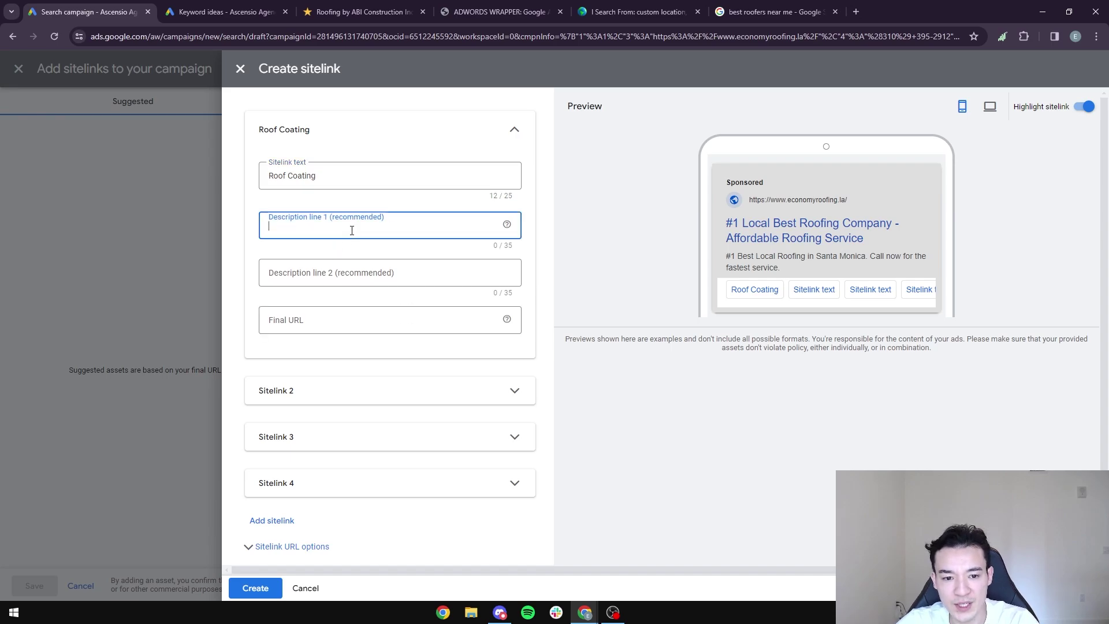
click(310, 272)
click(309, 321)
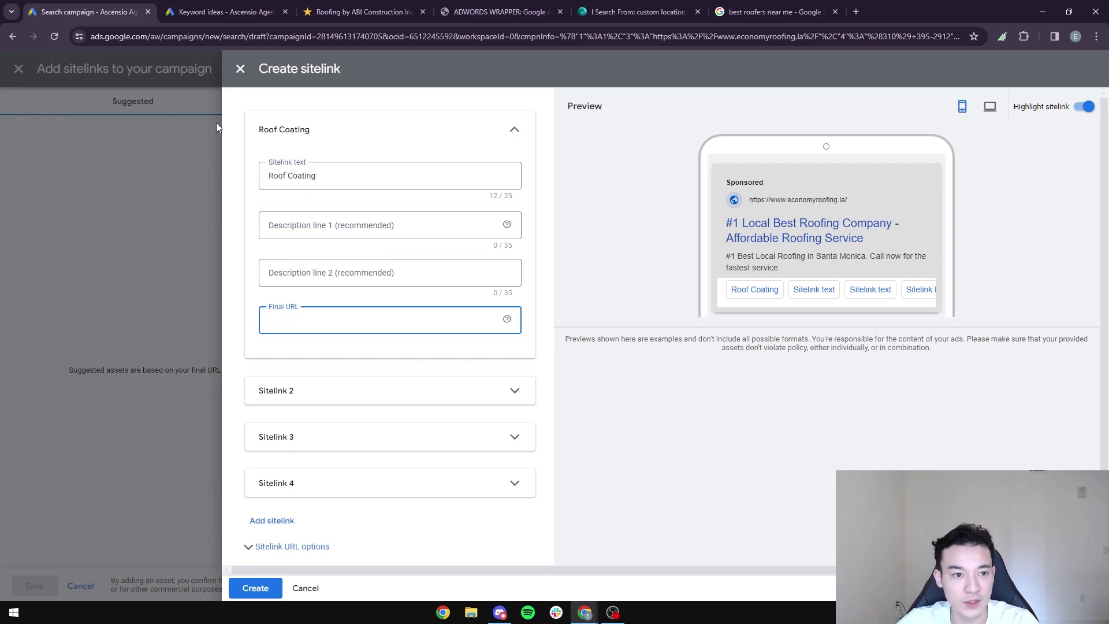
click(346, 12)
click(194, 36)
click(113, 15)
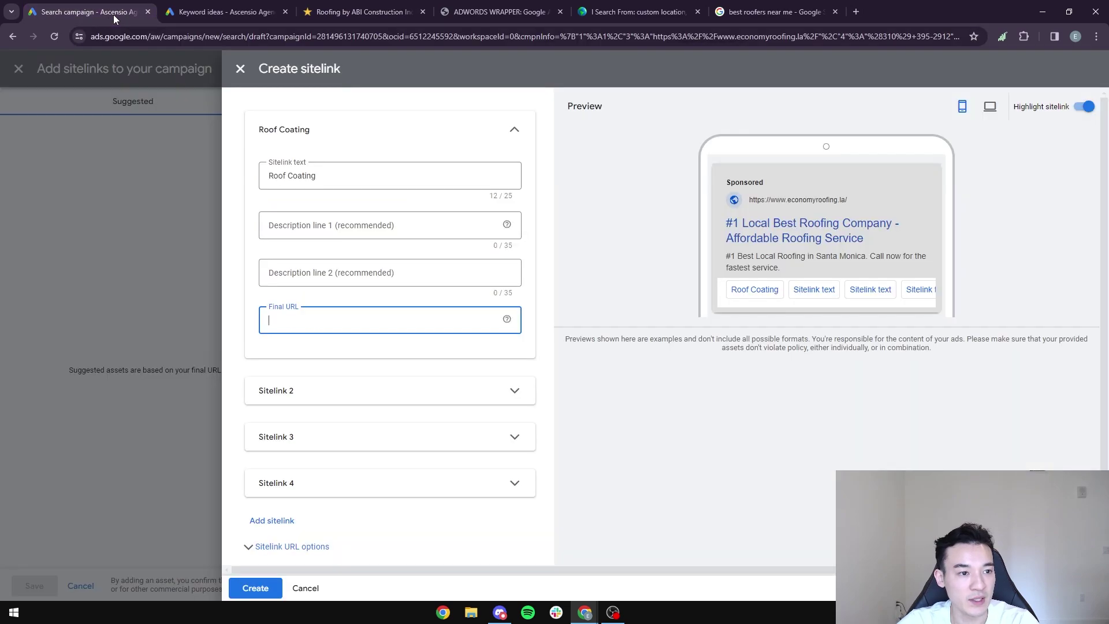
text(https://abi-construction-inc.com/Roofing.htm)
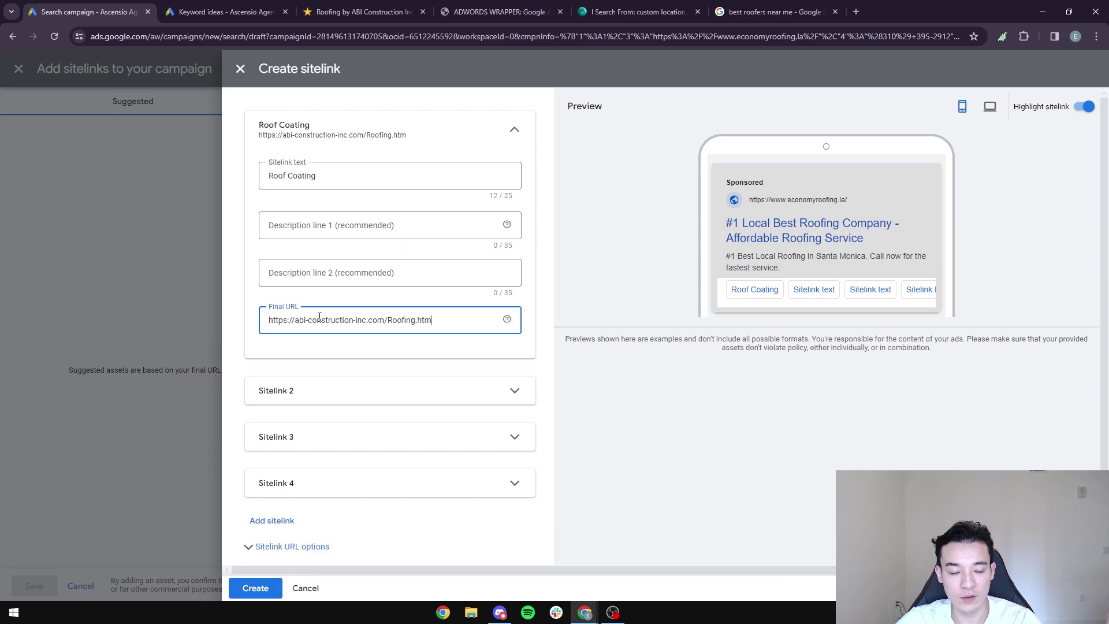
drag(448, 320, 269, 319)
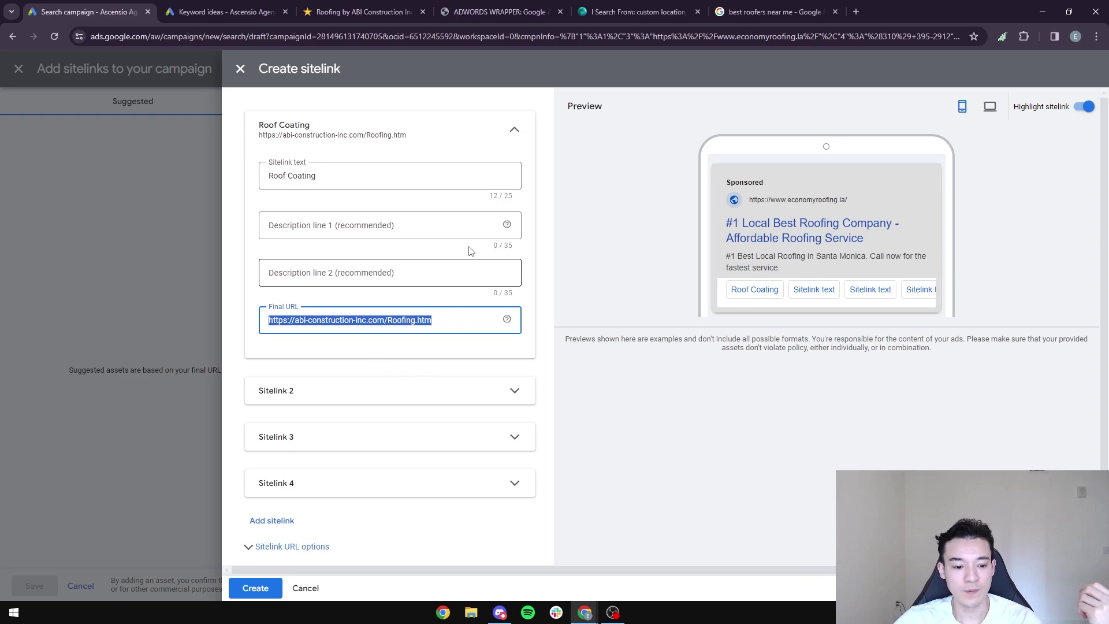
click(456, 372)
click(524, 125)
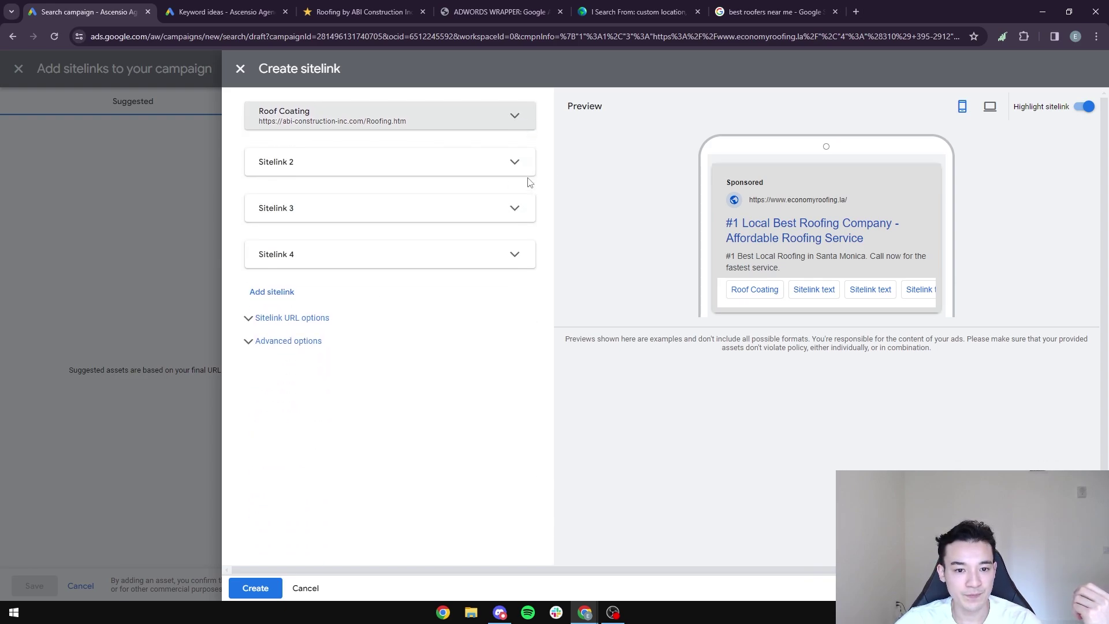
click(519, 166)
click(378, 213)
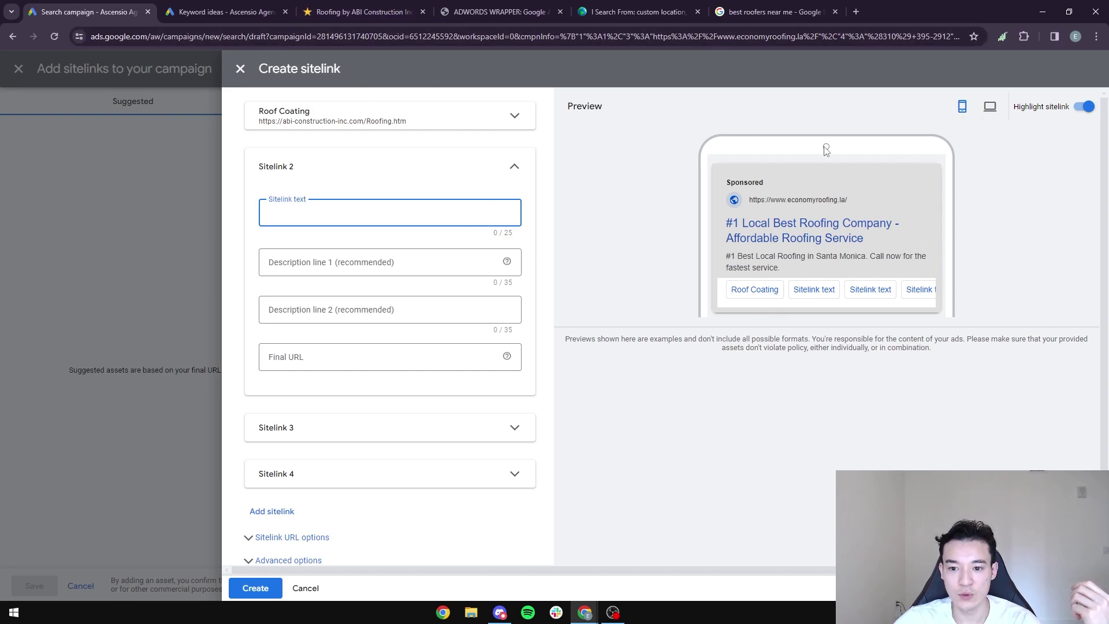
click(364, 12)
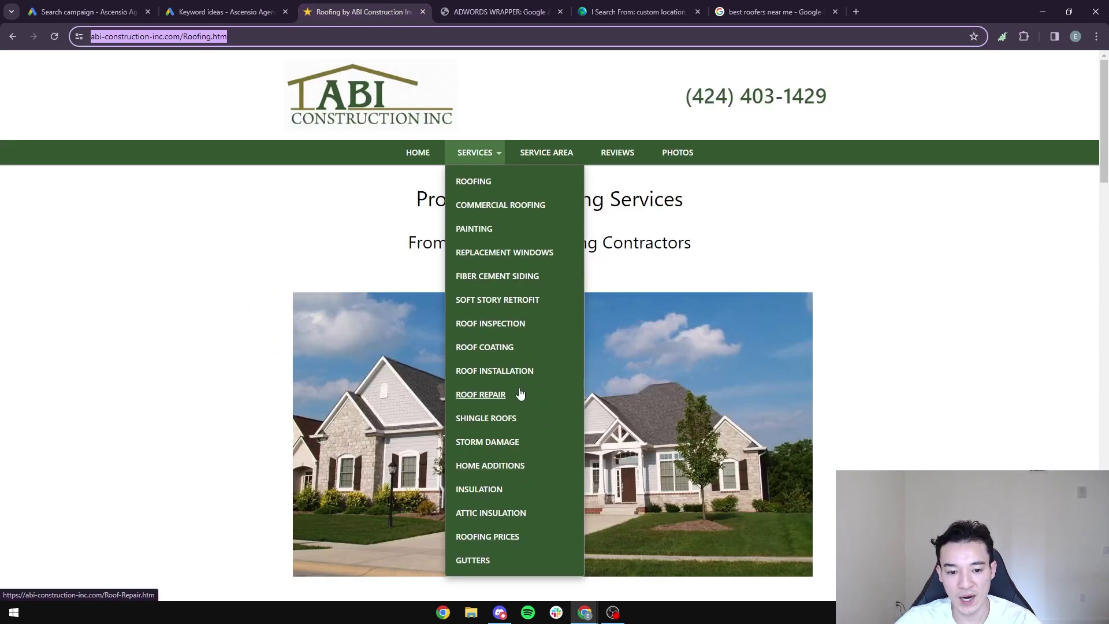
click(499, 397)
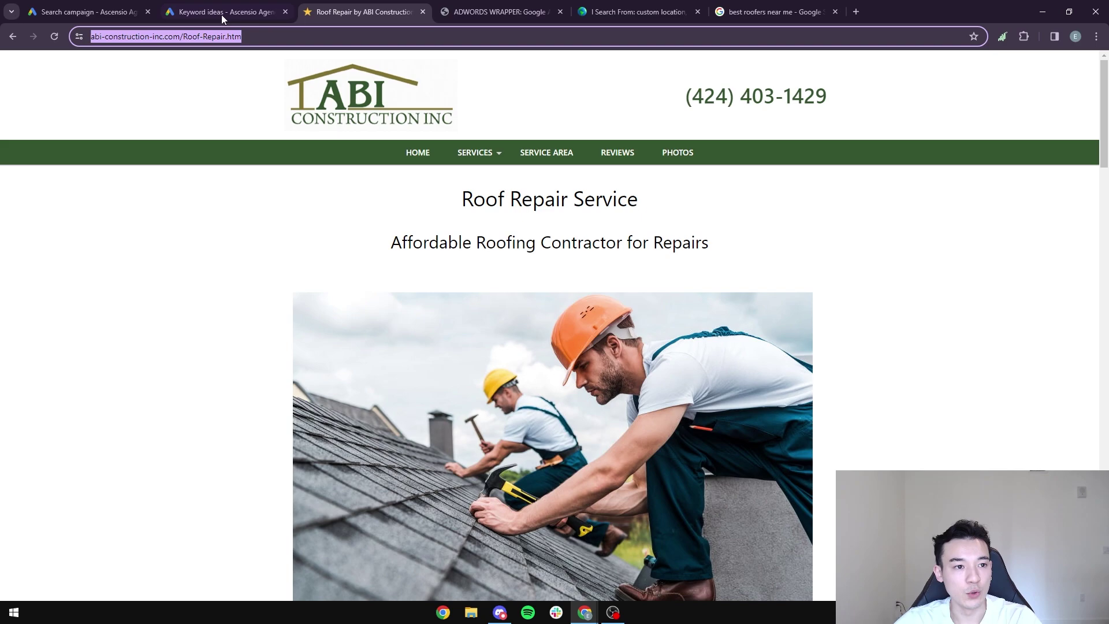
click(81, 5)
text(Roo)
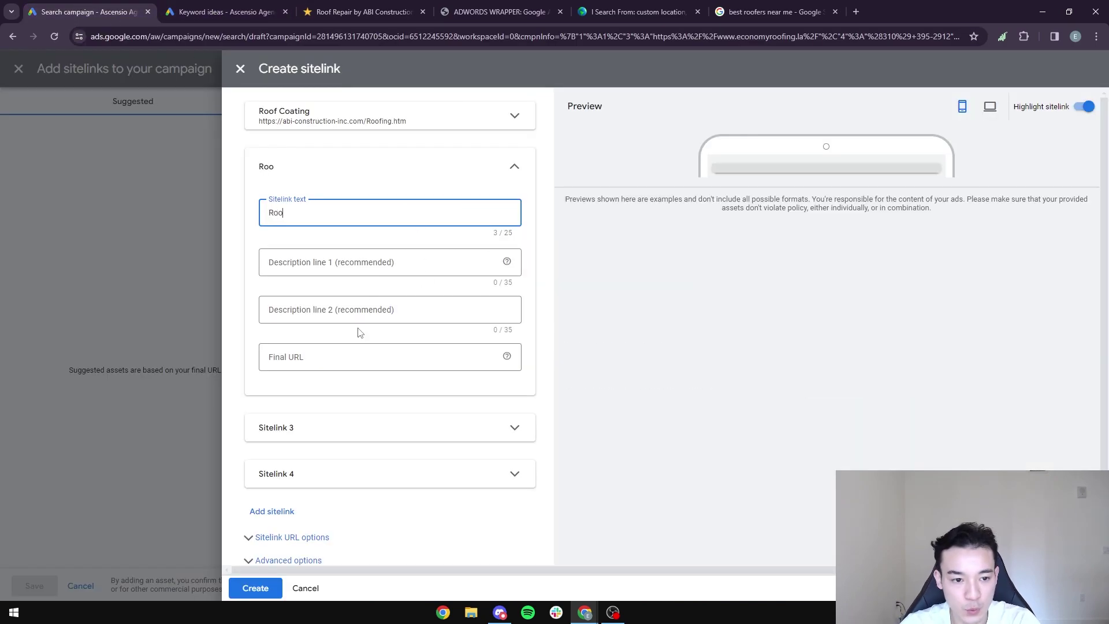
text(f Repair)
click(328, 352)
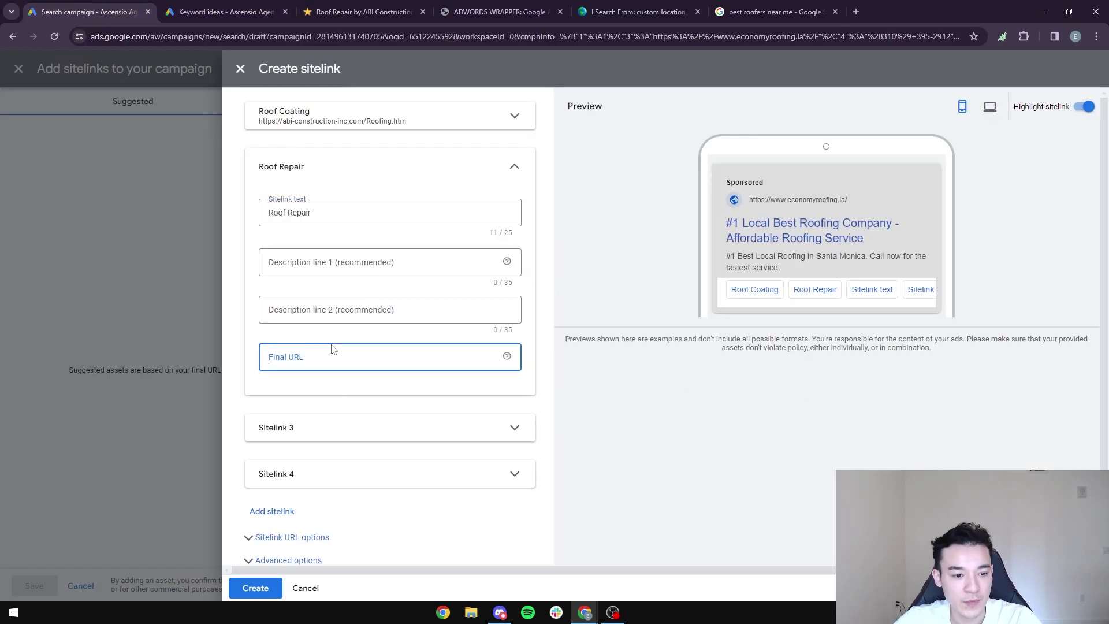
text(https://abi-construction-inc.com/Roof-Repair.htm)
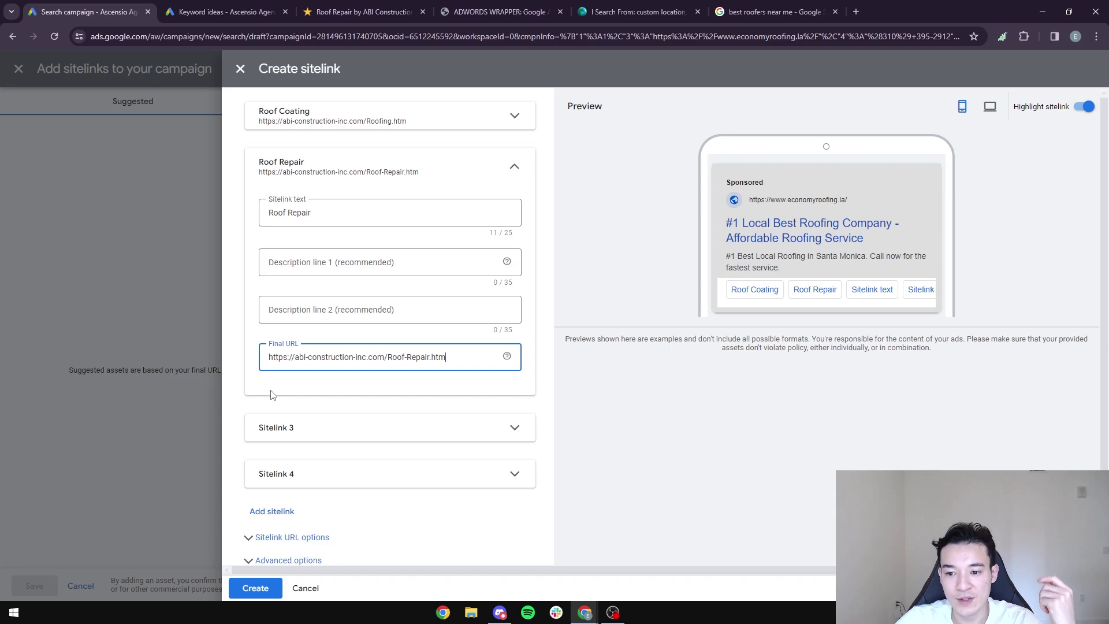
Expand the third sitelink, switch to the ABI Construction website, open its Roofing Prices page and copy the page address
click(507, 432)
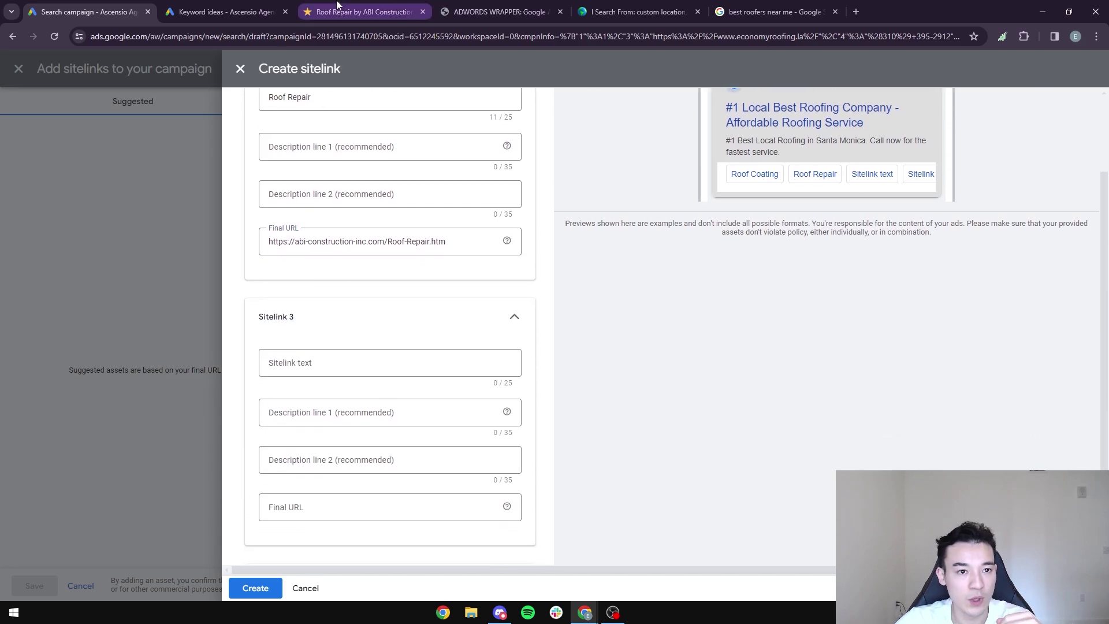
click(363, 11)
click(474, 152)
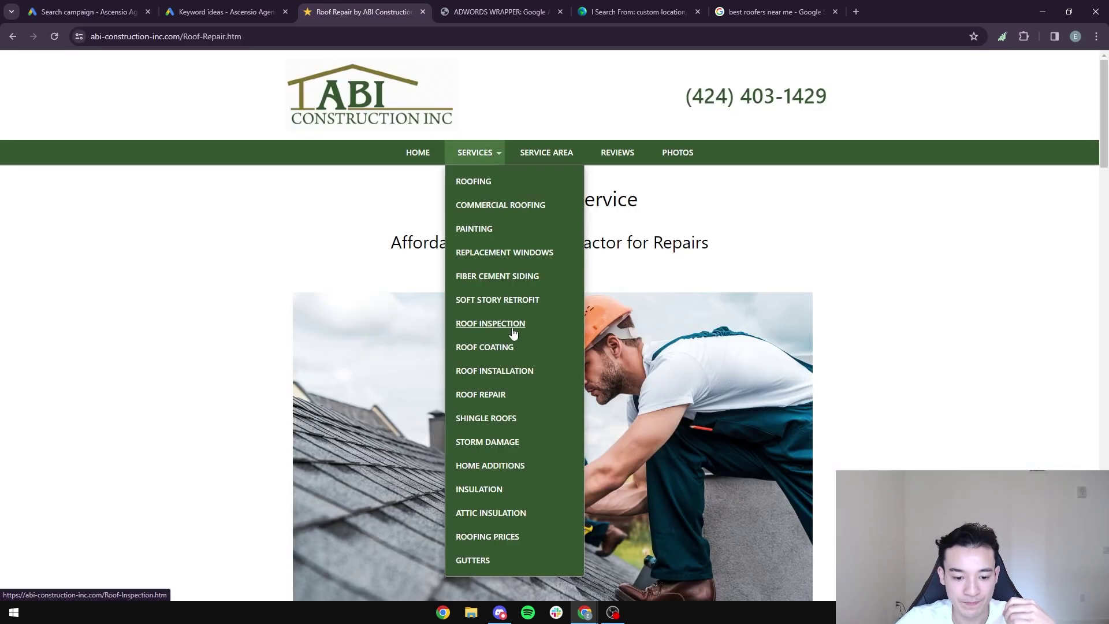
click(504, 538)
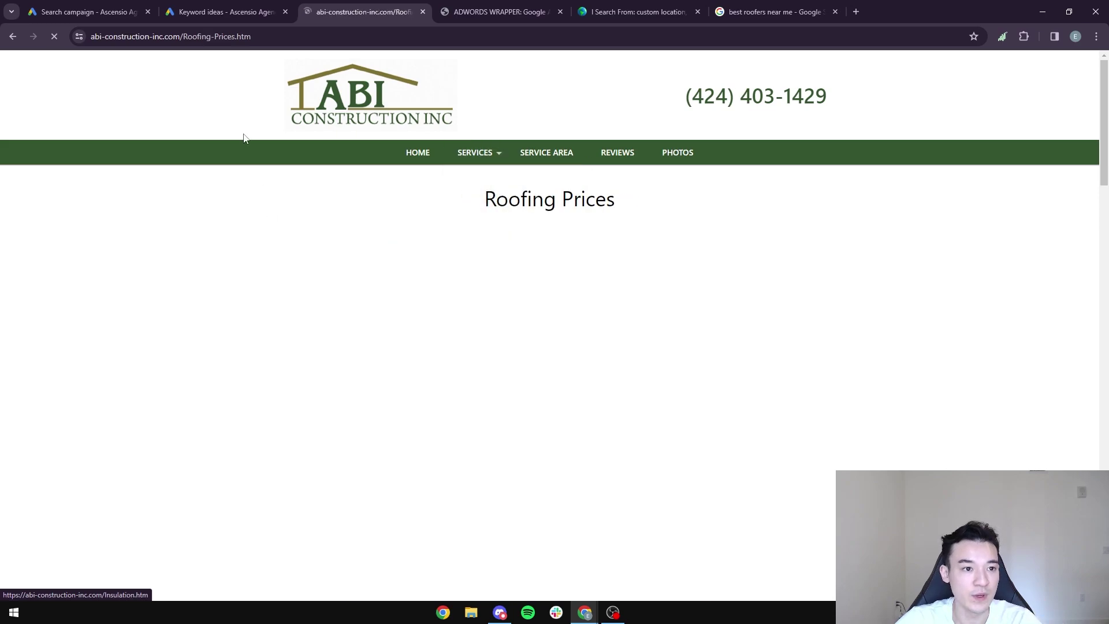
key(ctrl+l)
key(ctrl+c)
scroll(242, 173, up, 5)
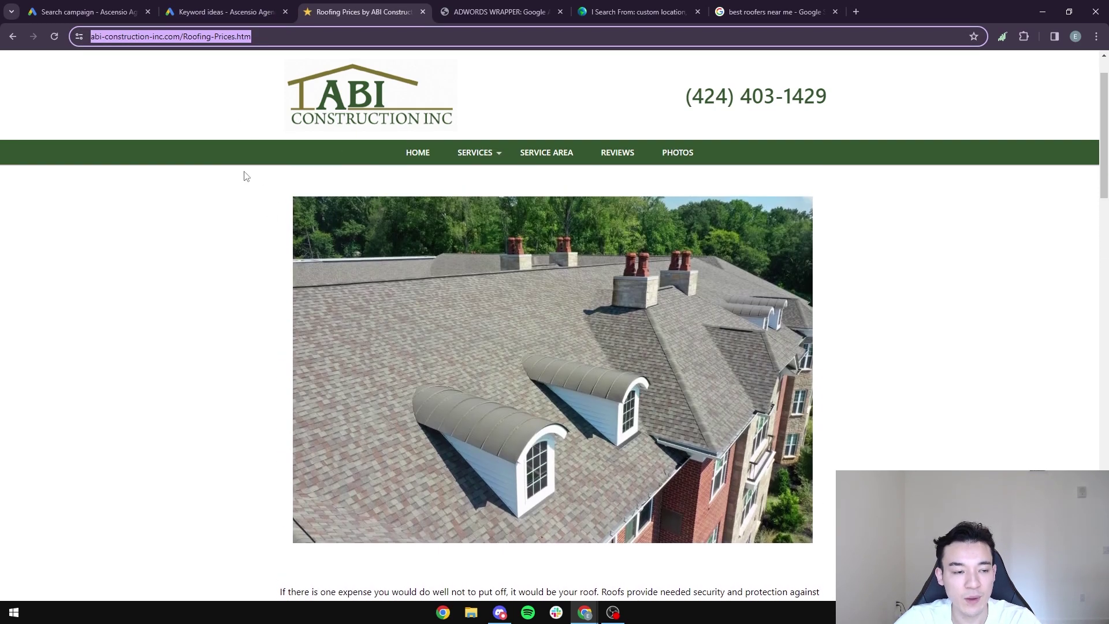
click(101, 12)
click(327, 363)
text(Roofing Prices)
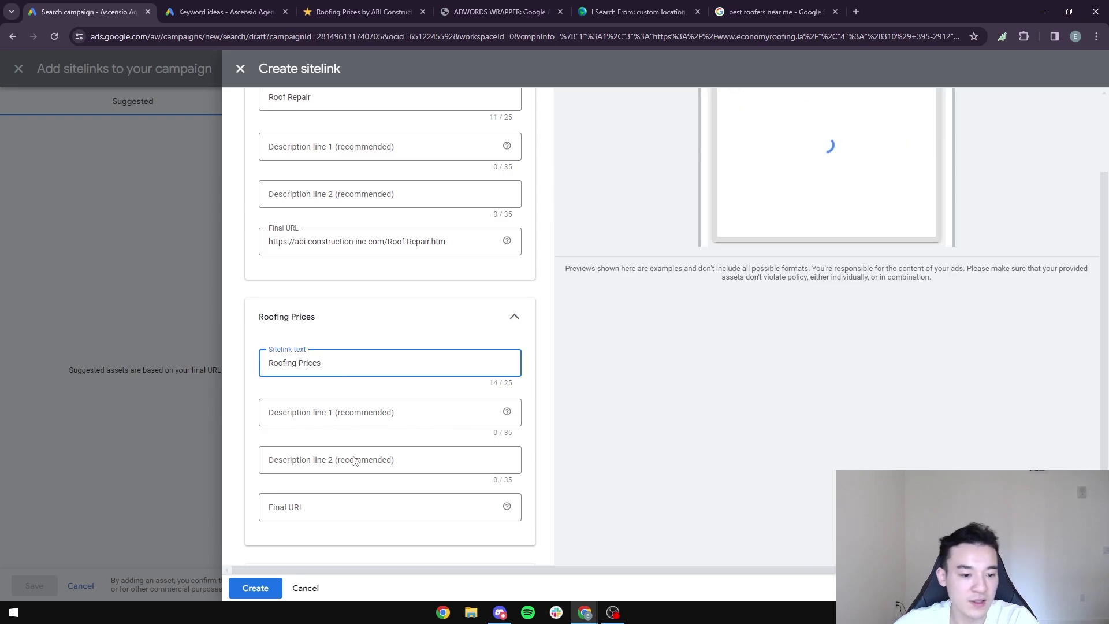
click(361, 506)
key(ctrl+v)
scroll(292, 408, down, 2)
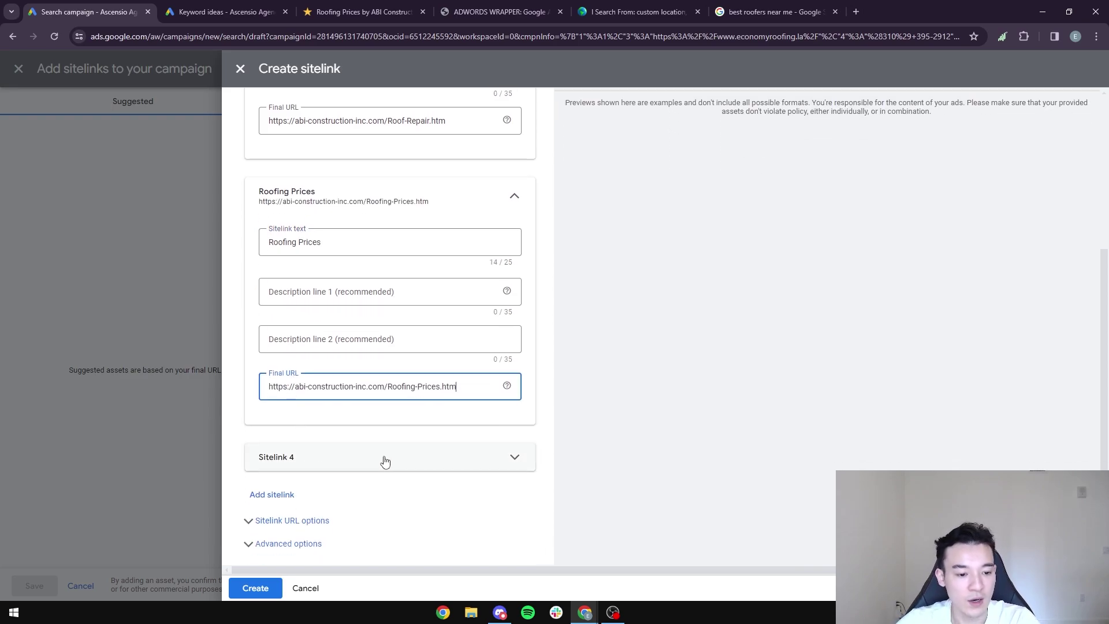
Expand the fourth sitelink, switch to the ABI Construction website, open its Commercial Roofing page and copy the page address
click(384, 459)
click(364, 12)
mouse_move(484, 152)
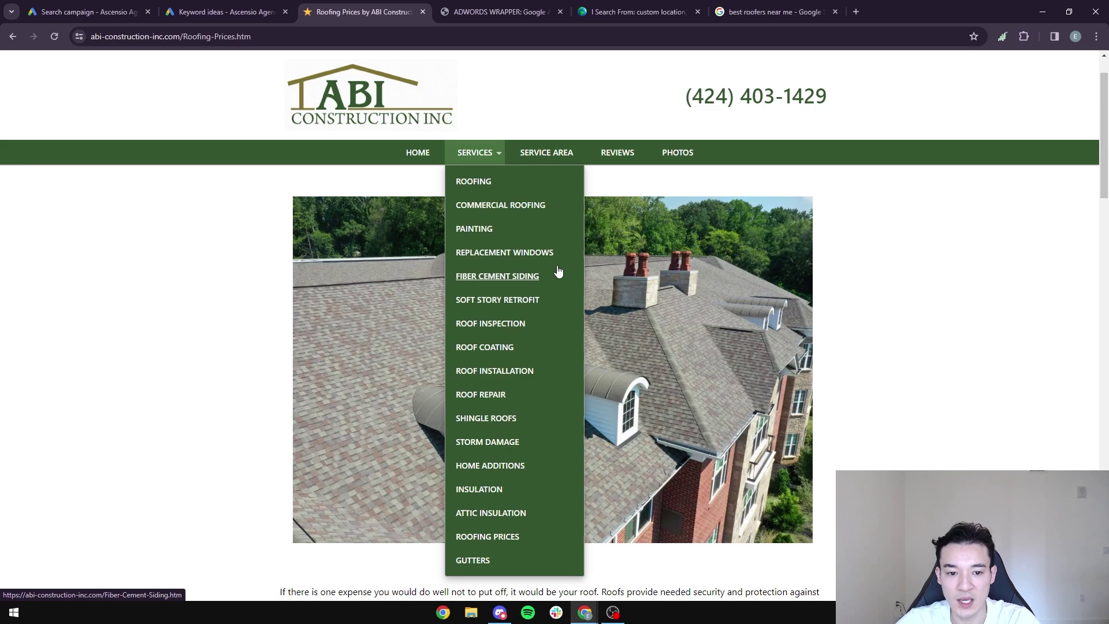
click(505, 205)
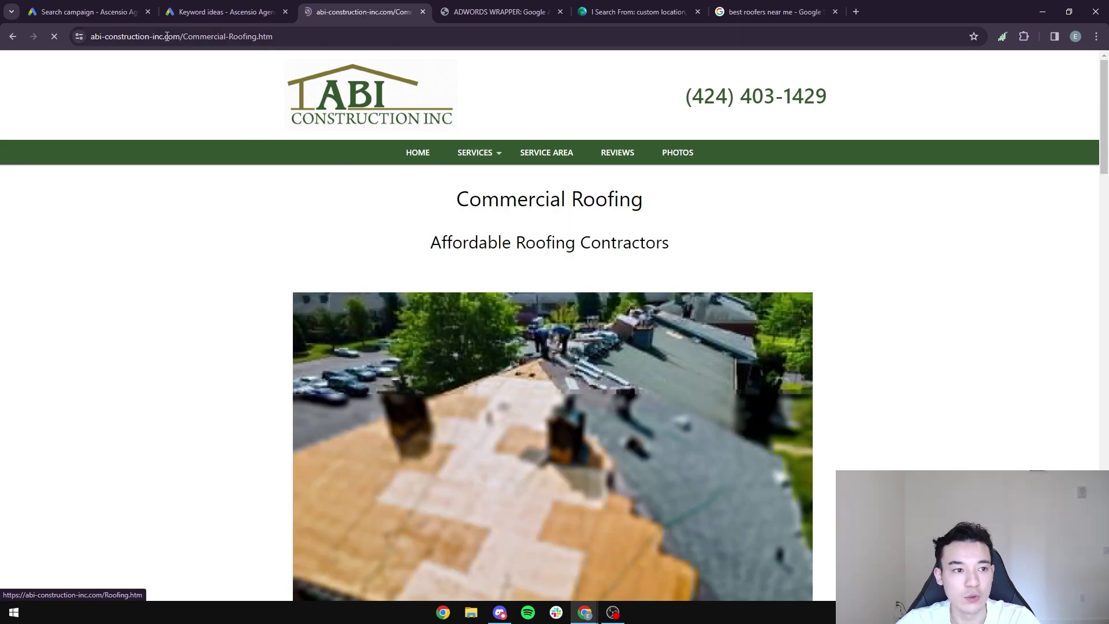
click(292, 39)
key(ctrl+c)
Back in Google Ads, fill in the fourth sitelink as "Commercial Roofing" with the copied Commercial Roofing page address as its final URL
click(87, 12)
scroll(376, 452, down, 2)
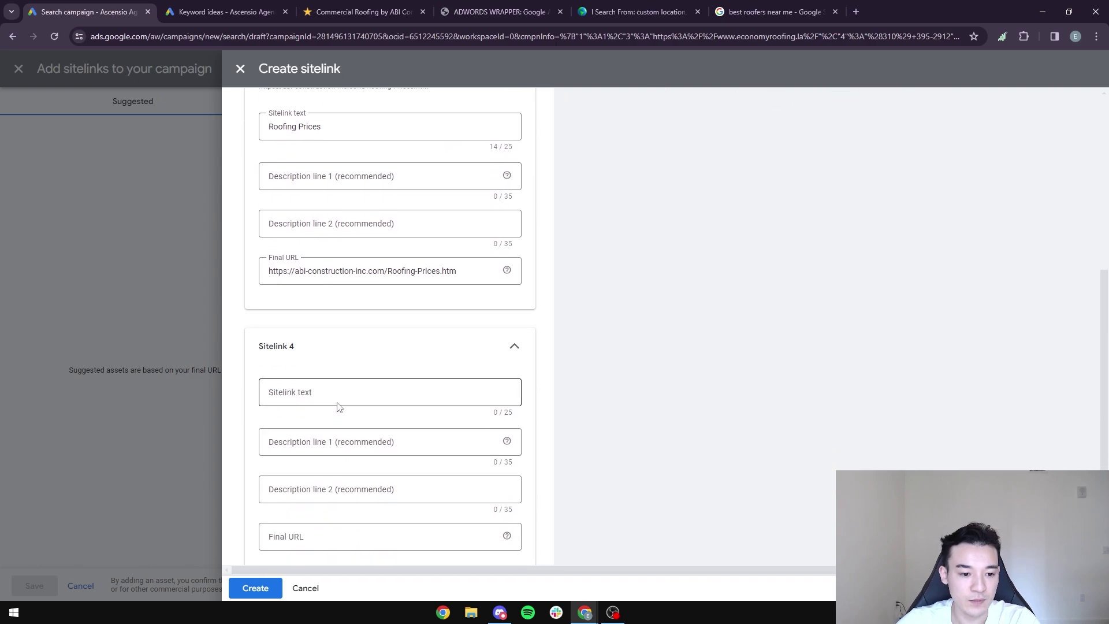
click(345, 400)
text(Commercial Roofing)
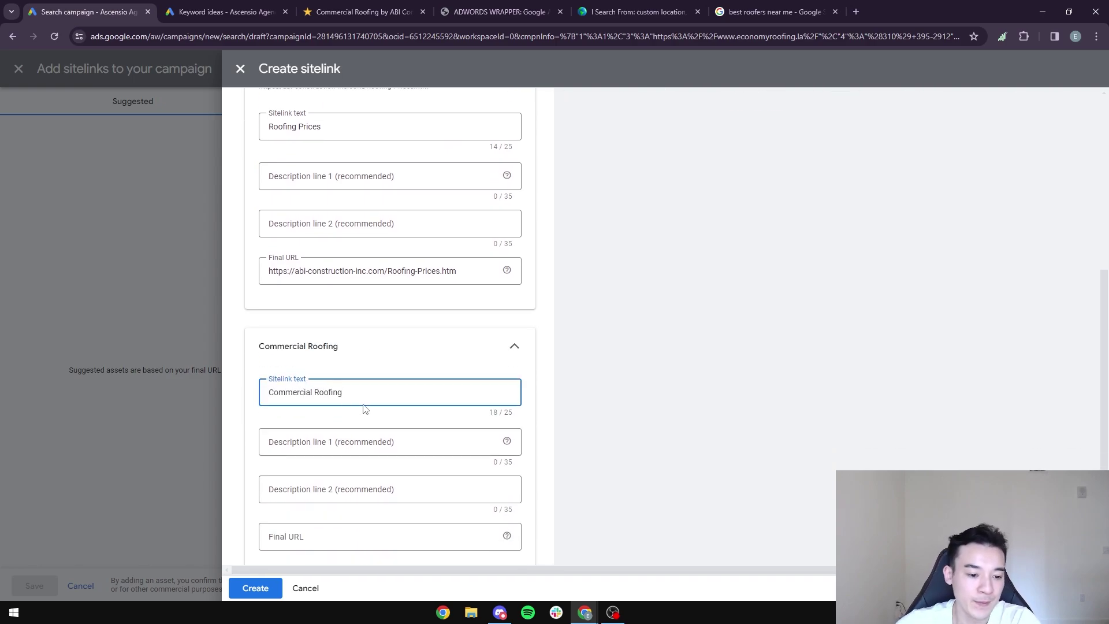
scroll(365, 409, down, 2)
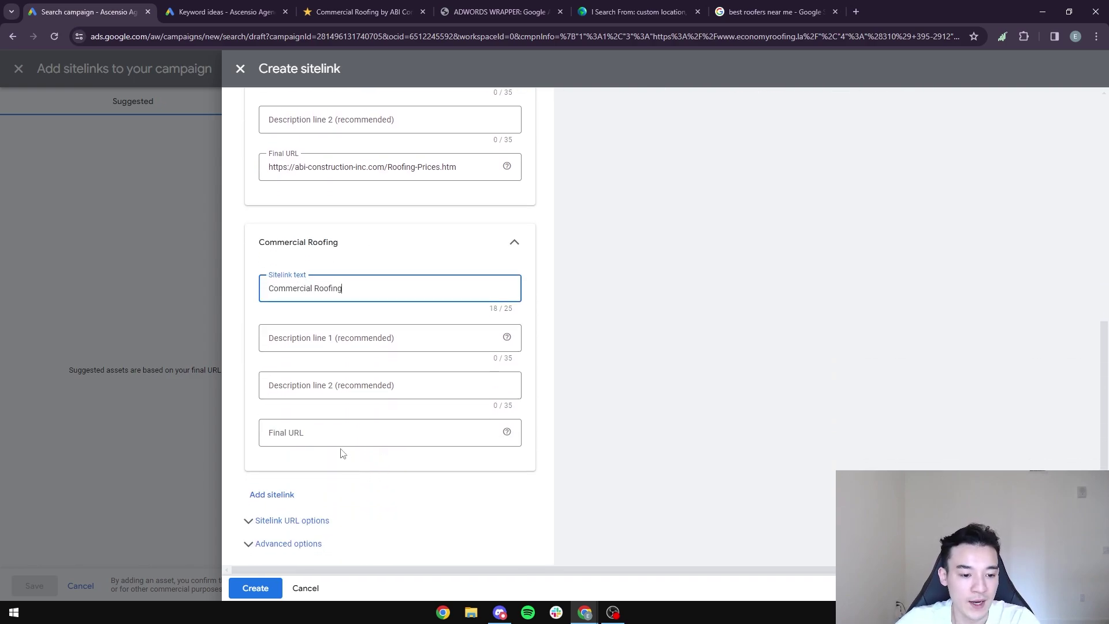
click(348, 436)
key(ctrl+v)
scroll(412, 482, up, 8)
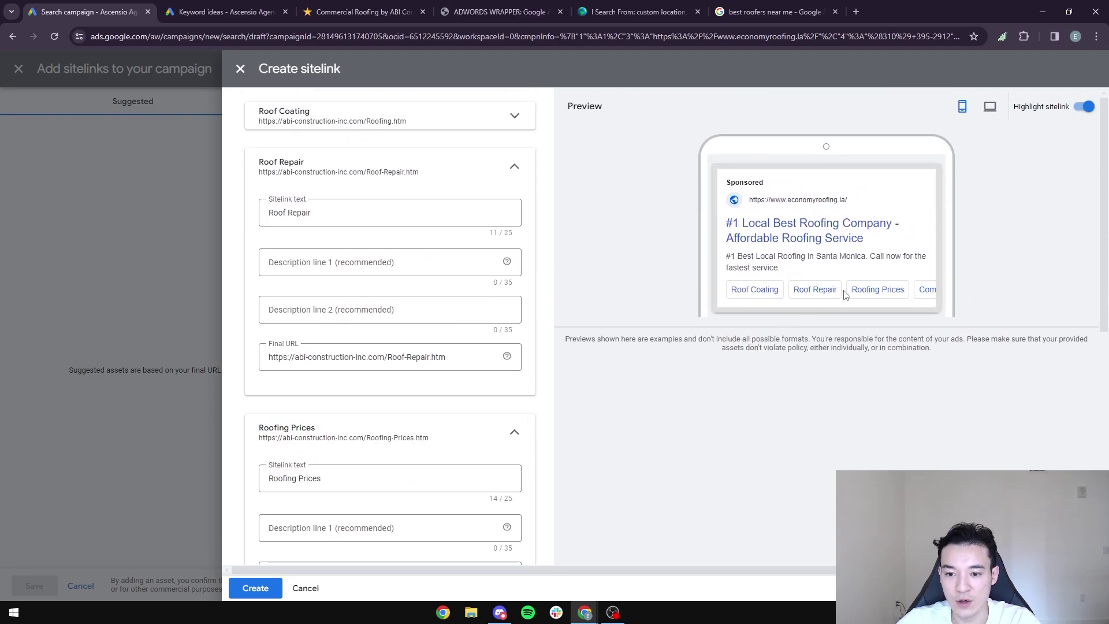
Compare with the sitelinks of the sponsored "best roofers near me" results, then create the four sitelinks in Google Ads and save them to the campaign
click(774, 12)
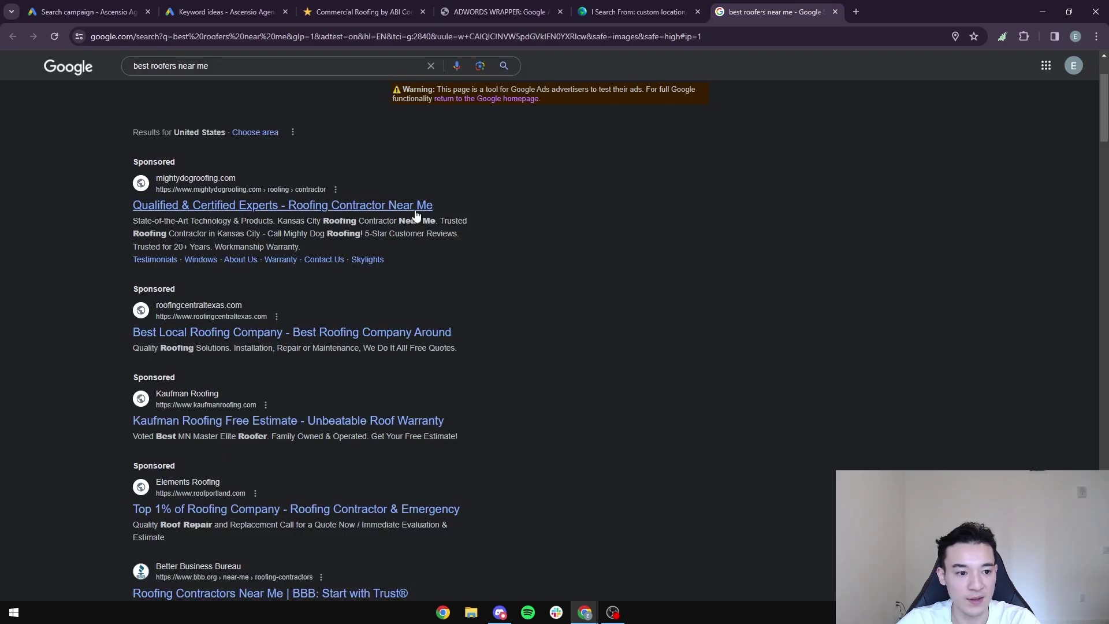
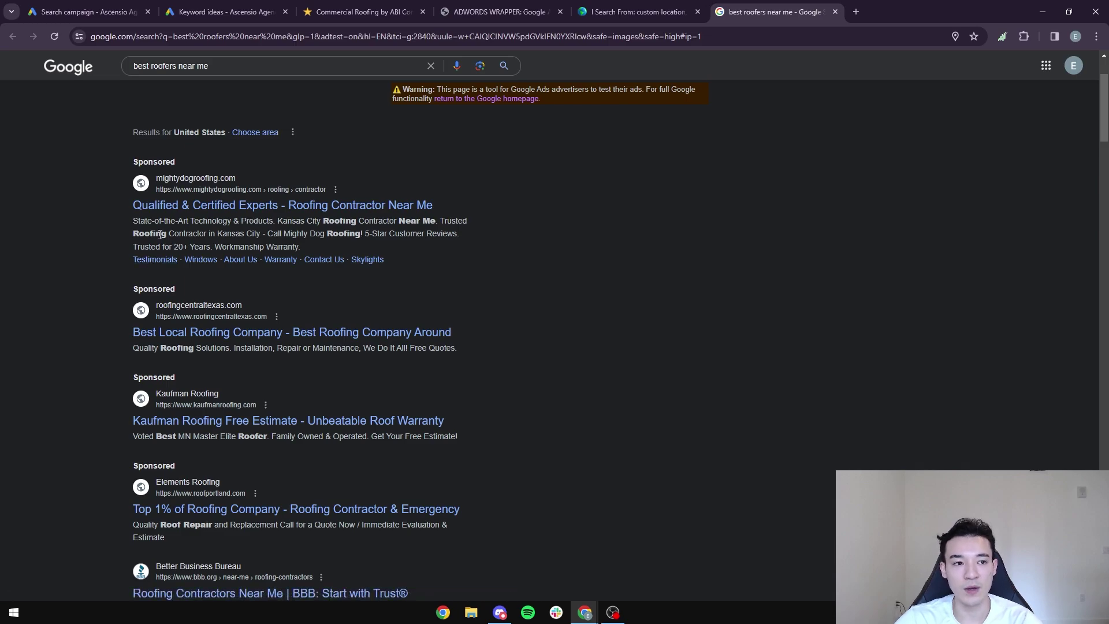
click(119, 13)
scroll(320, 385, down, 7)
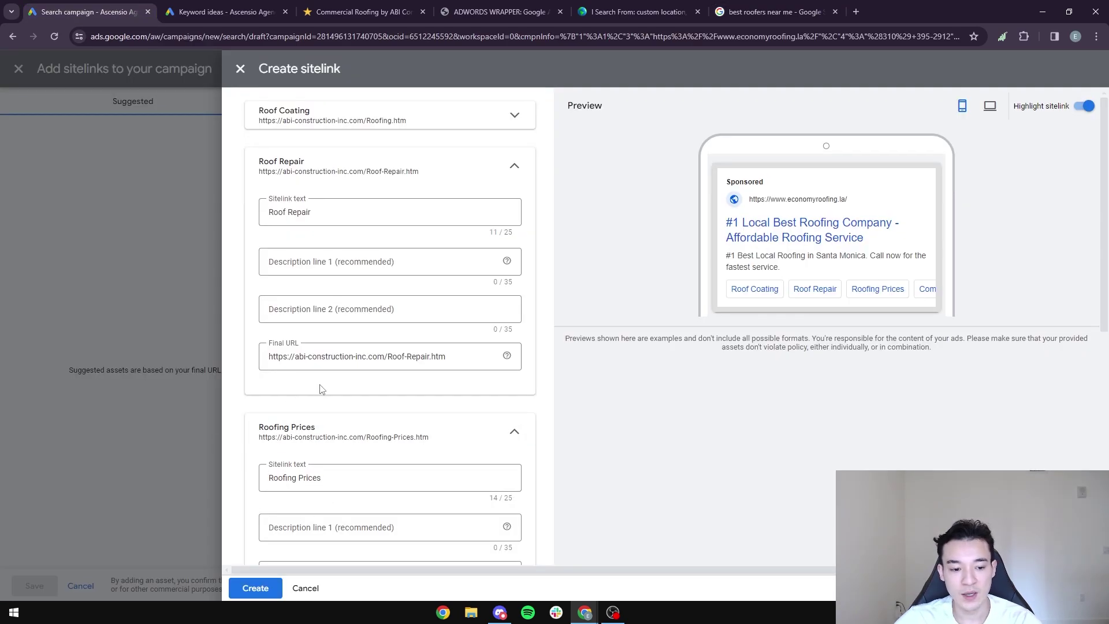
click(254, 589)
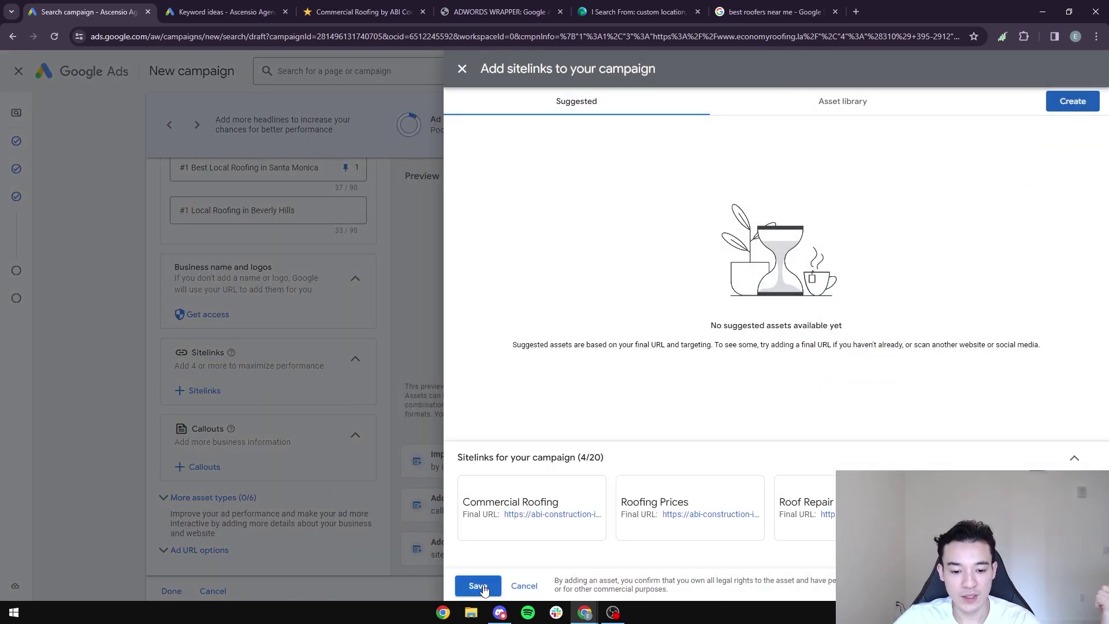
click(478, 585)
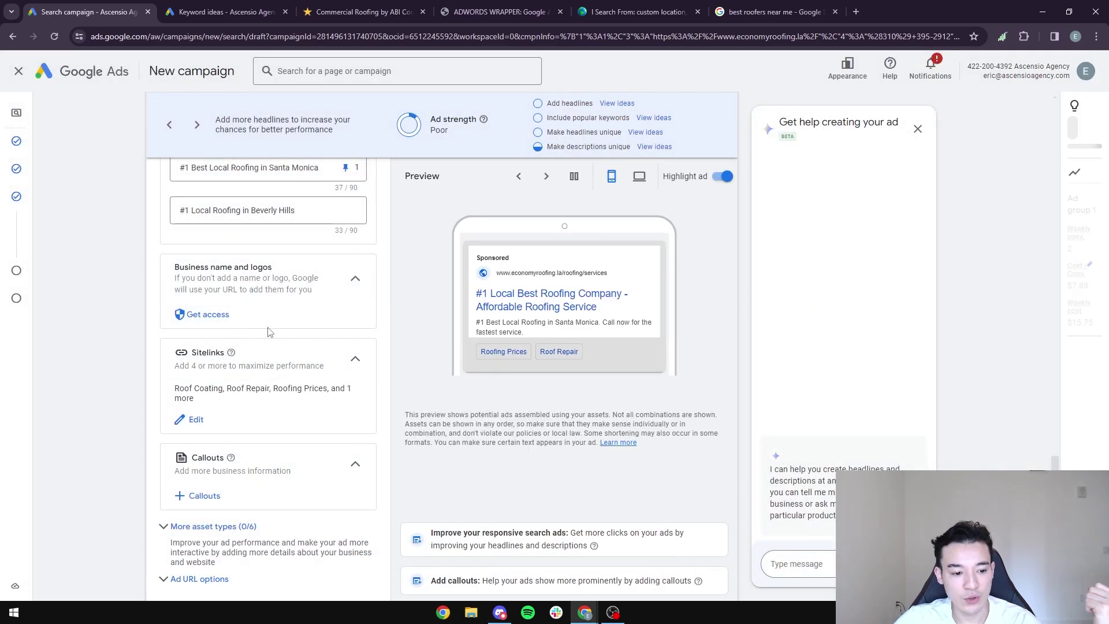
Start adding campaign-level callouts to the ad, beginning with callout text 1
scroll(267, 332, down, 1)
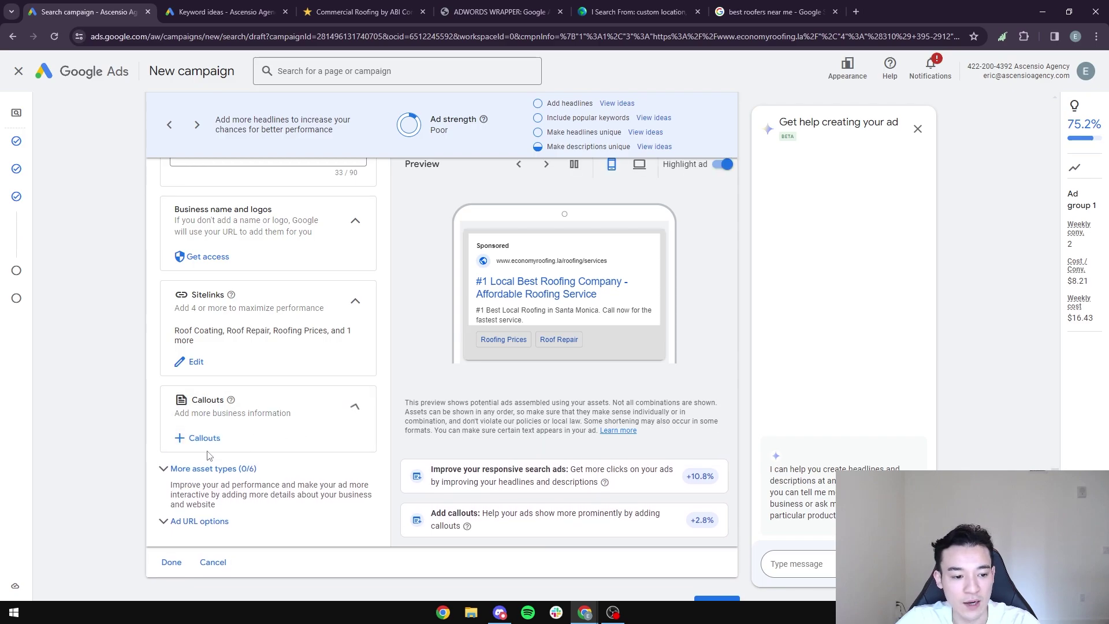
click(202, 440)
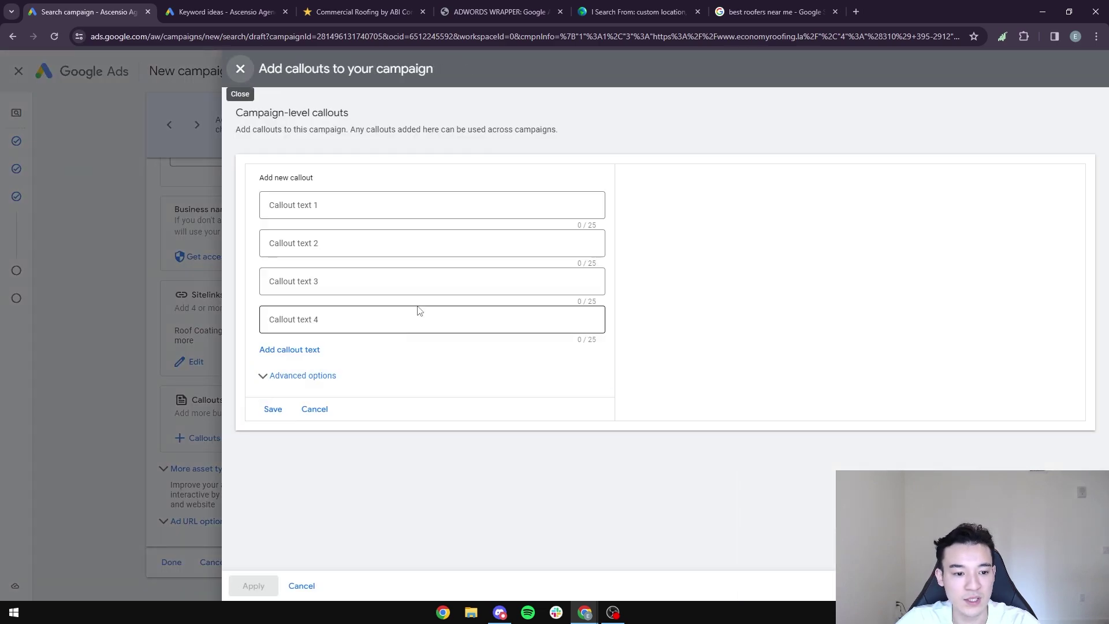
click(330, 216)
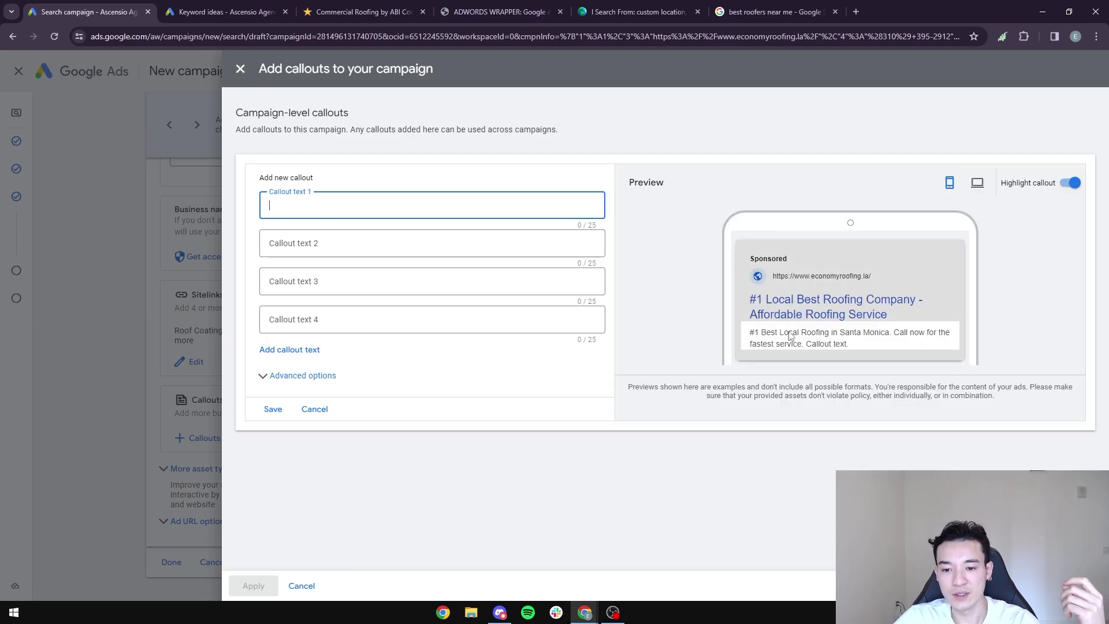
Switch to the "best roofers near me" search results and examine the description text of the mightydogroofing.com ad for callout examples
click(769, 12)
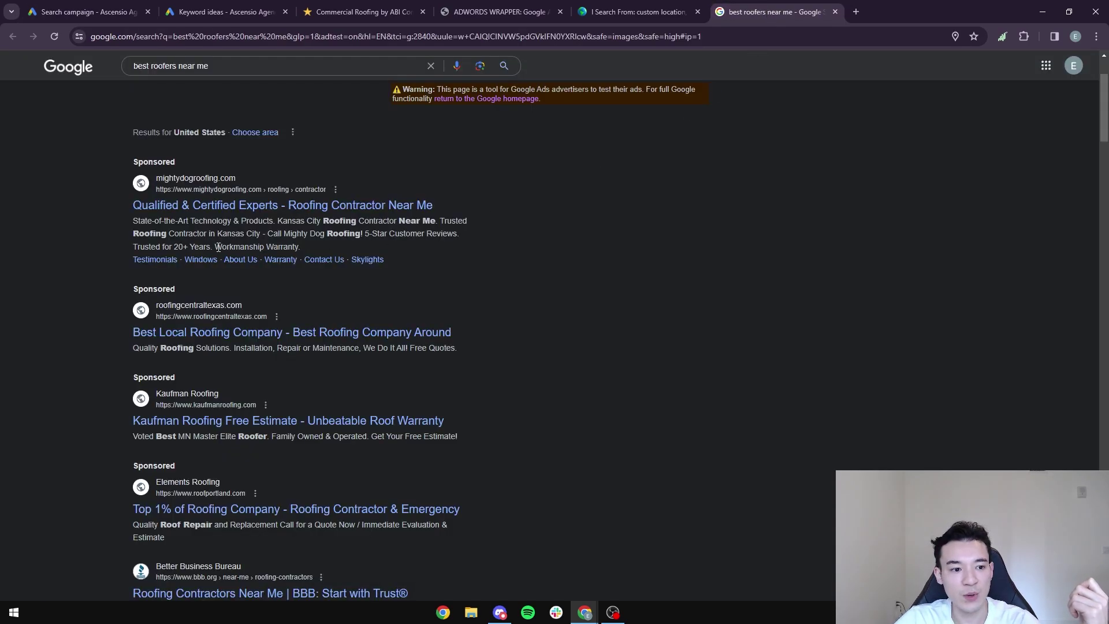
drag(333, 249, 138, 224)
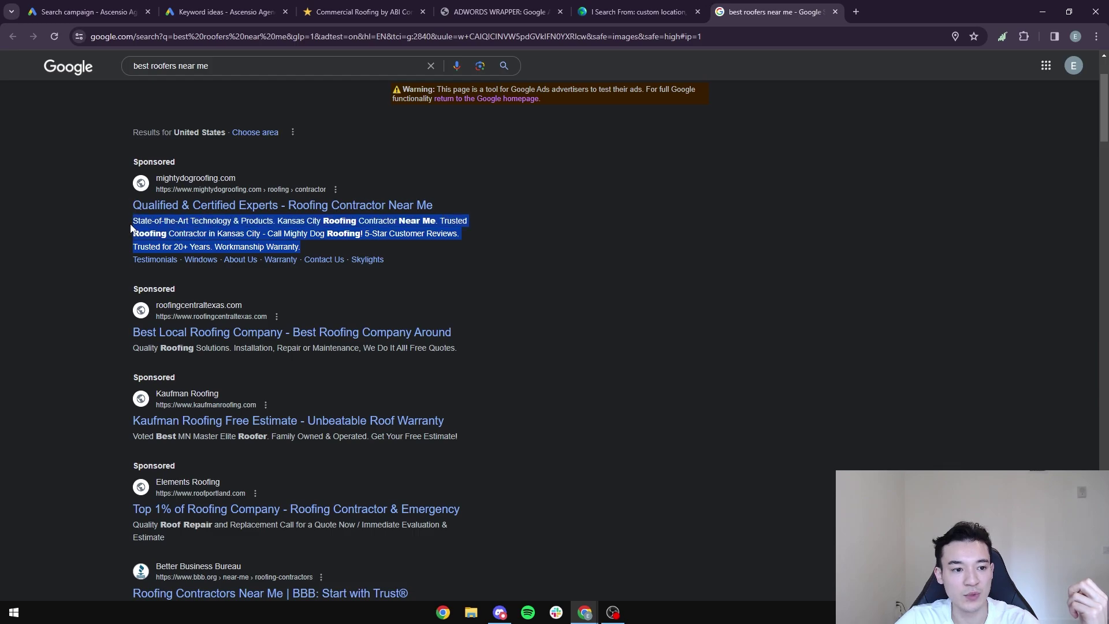
scroll(290, 264, up, 2)
scroll(290, 264, down, 3)
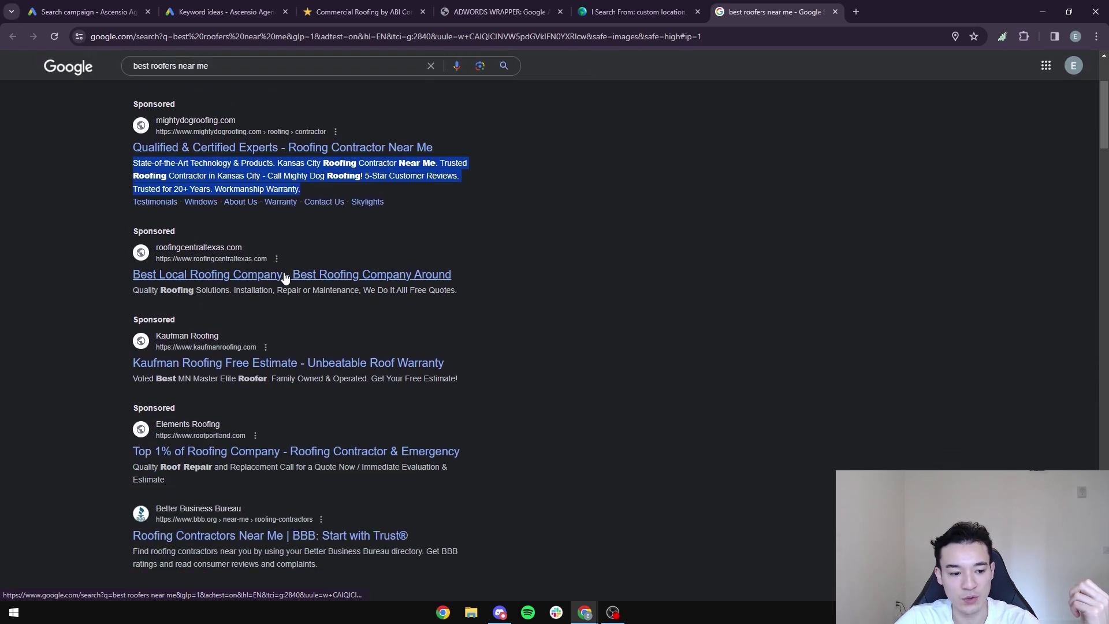
Switch back to Google Ads and enter "Call now for an estimate" as callout text 1
click(86, 11)
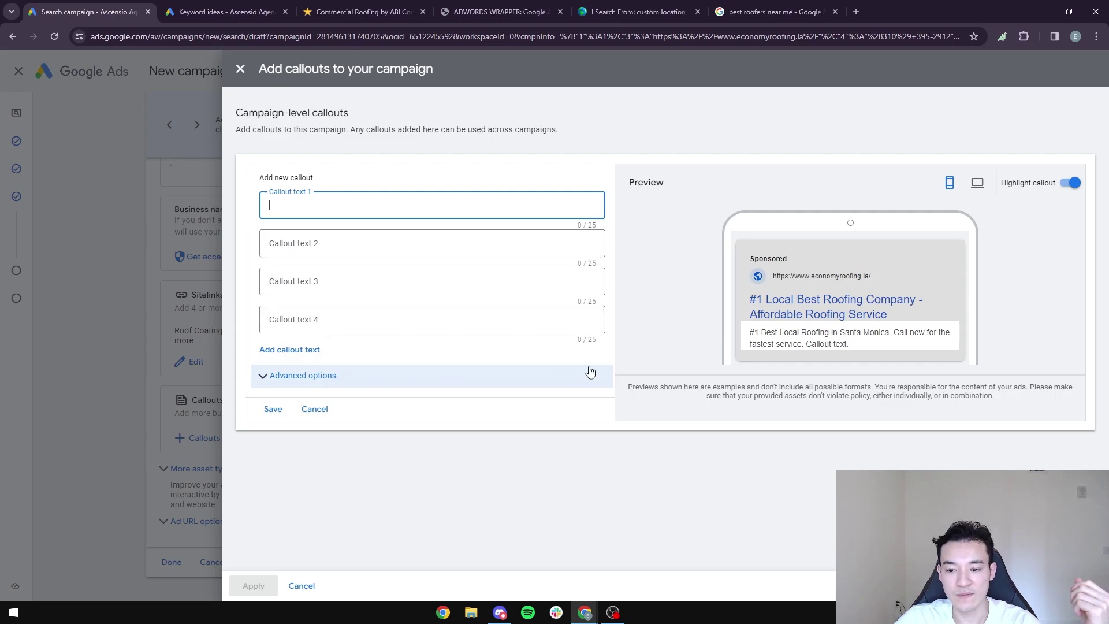
click(313, 209)
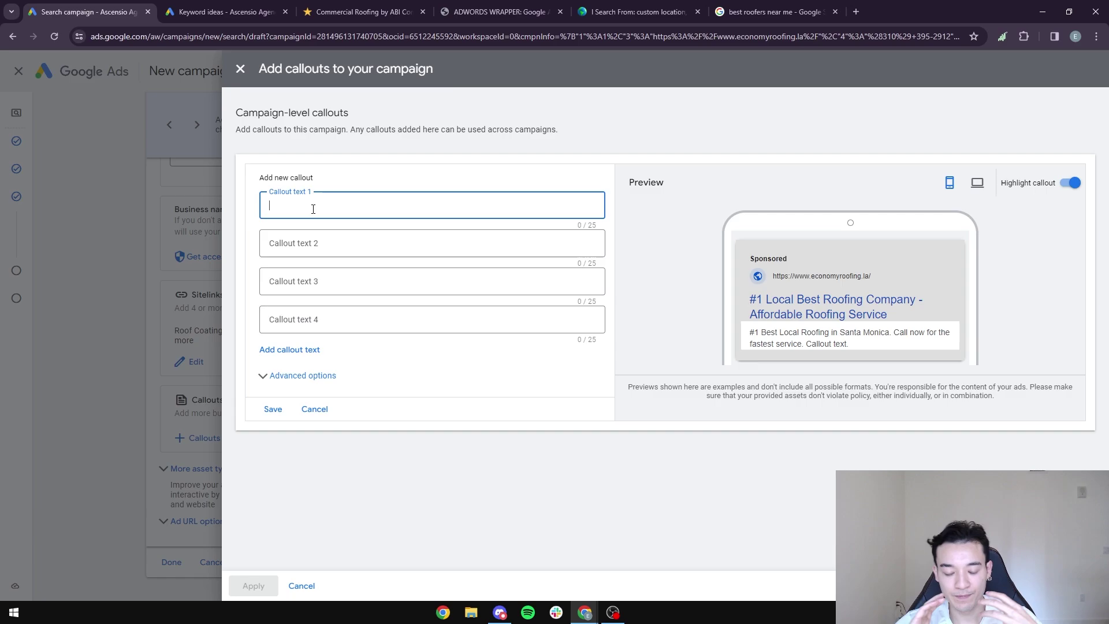
text(Call now for)
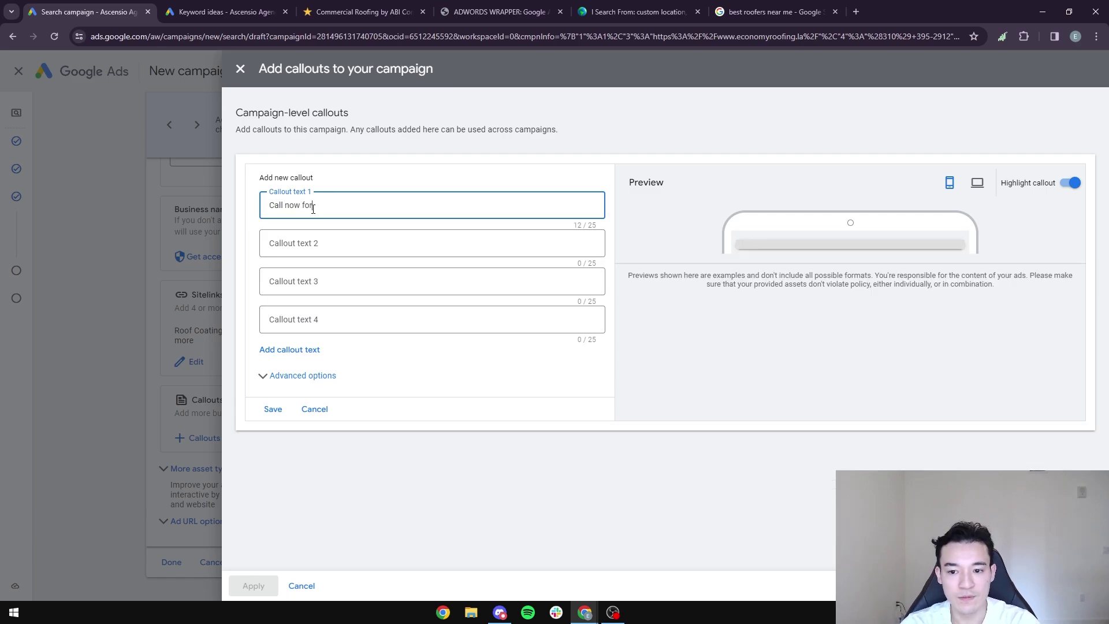
text( an estimate)
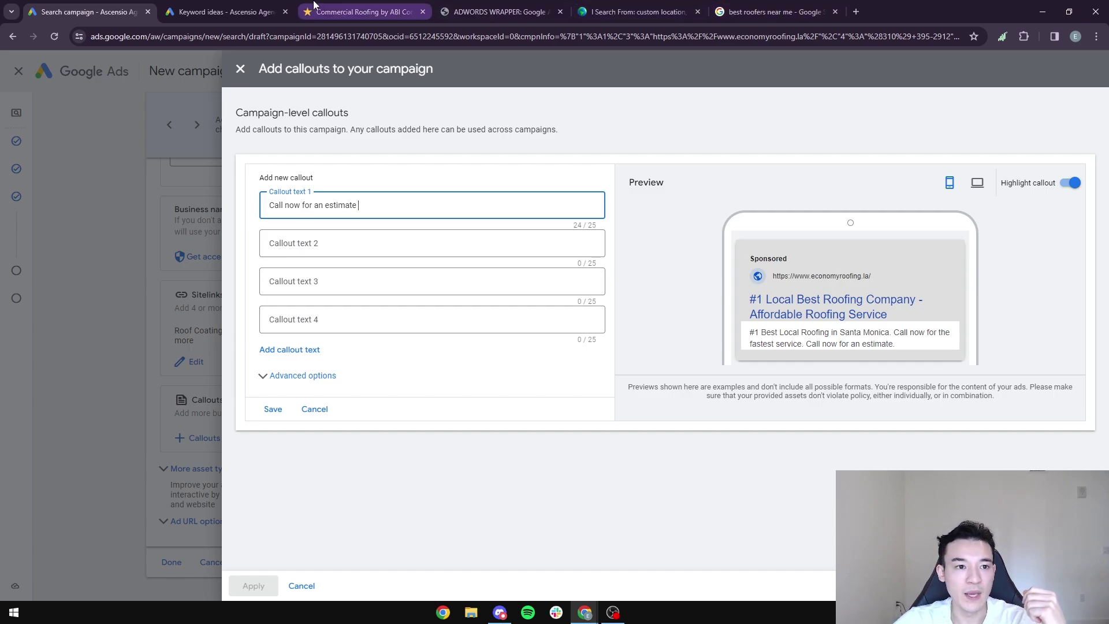
Examine the ABI Construction home page and the roofingcentraltexas.com ad in the "best roofers near me" results for callout ideas
click(345, 5)
click(417, 153)
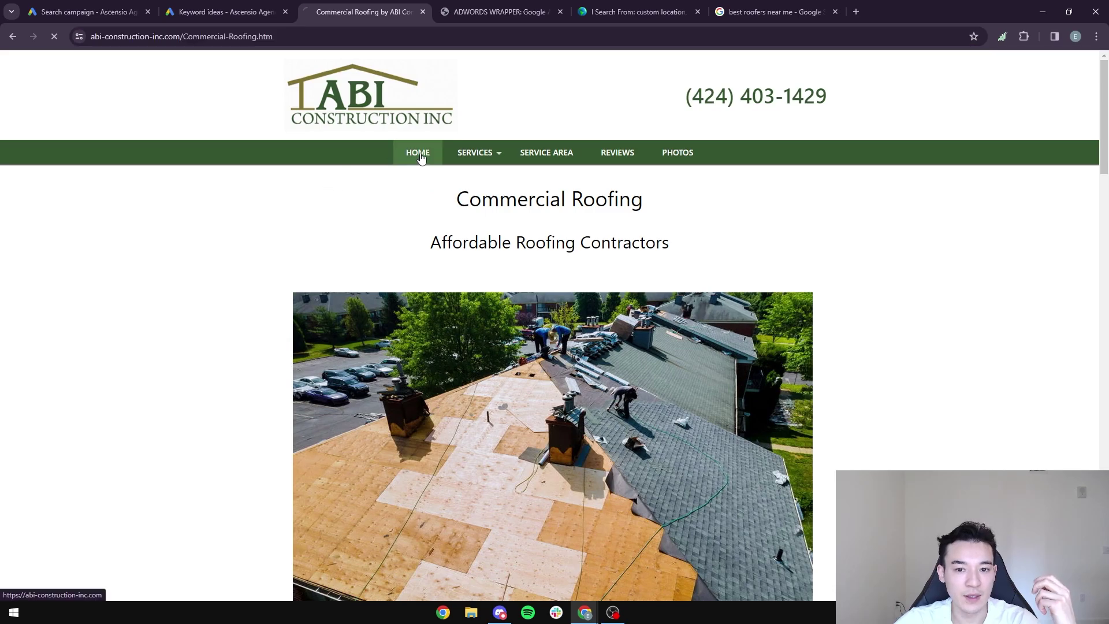
scroll(502, 301, down, 2)
scroll(358, 331, down, 3)
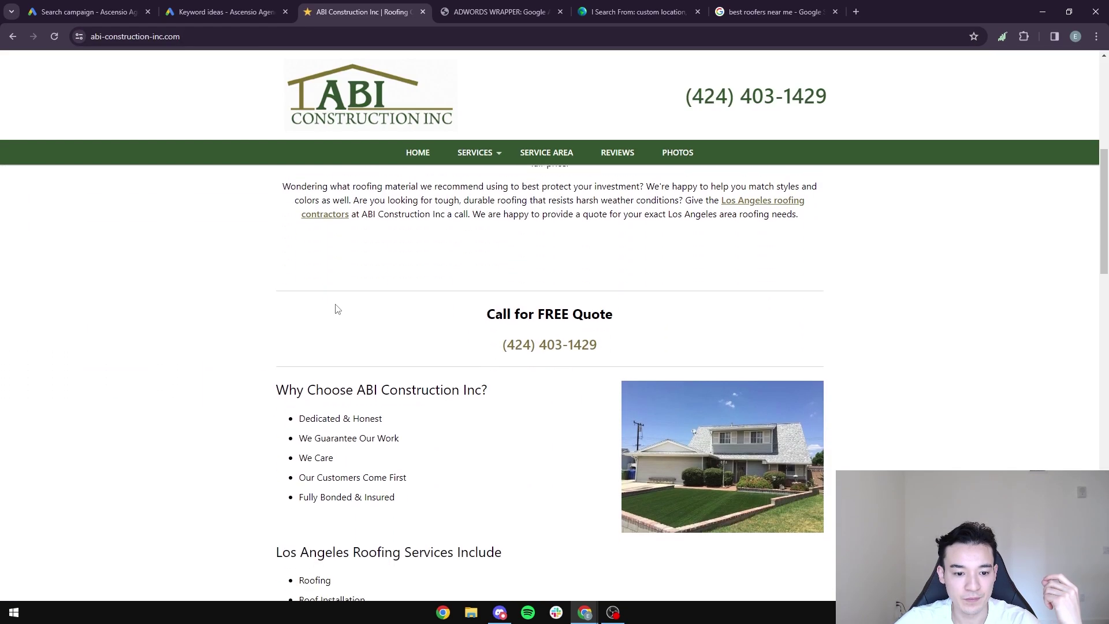
scroll(358, 331, up, 5)
click(802, 12)
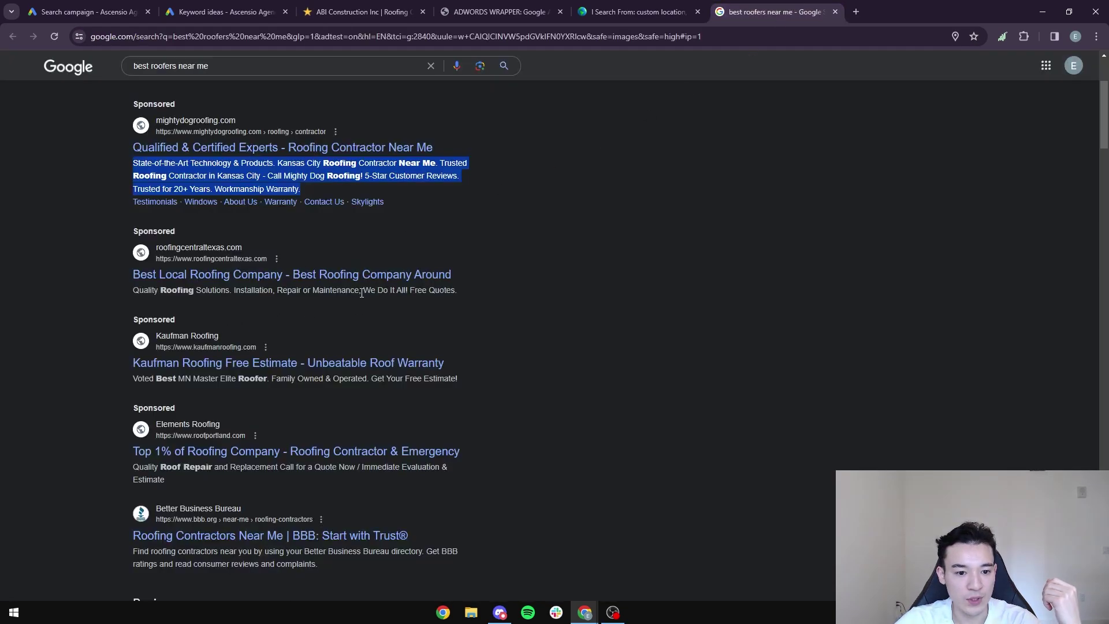
drag(361, 292, 449, 295)
click(447, 295)
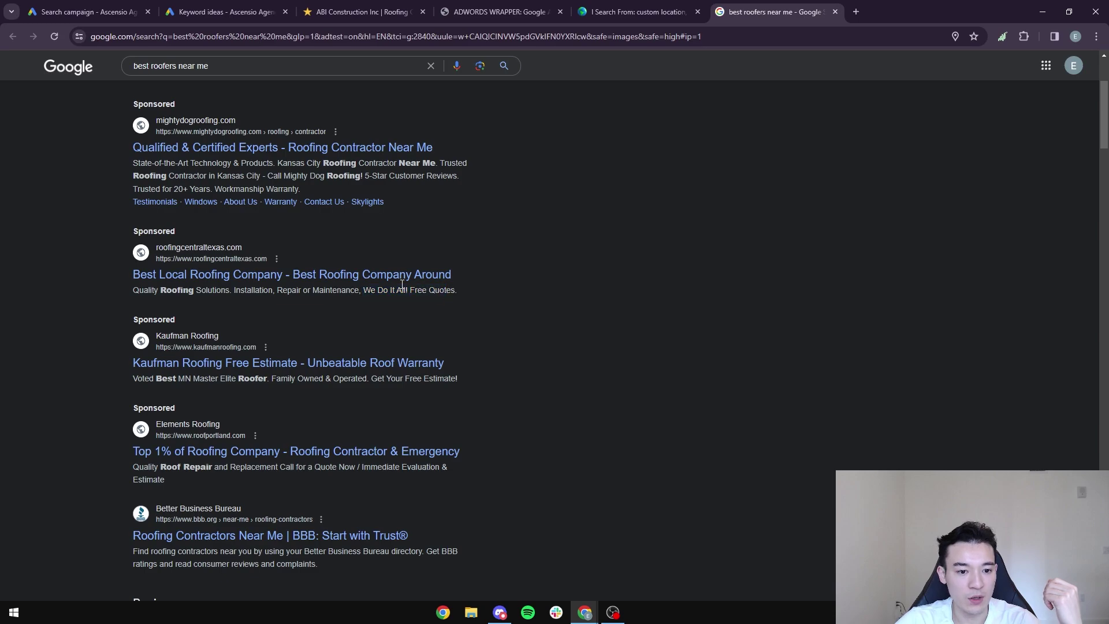
Switch back to Google Ads and clear the text from callout text 1
key(ctrl+1)
drag(408, 215, 230, 205)
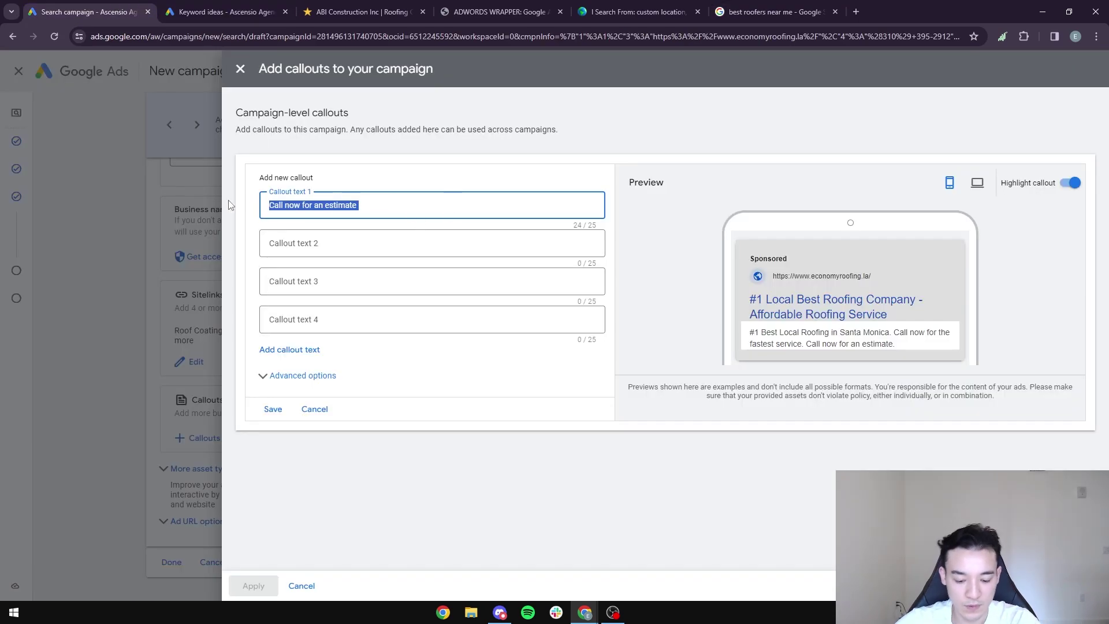
text(Roo)
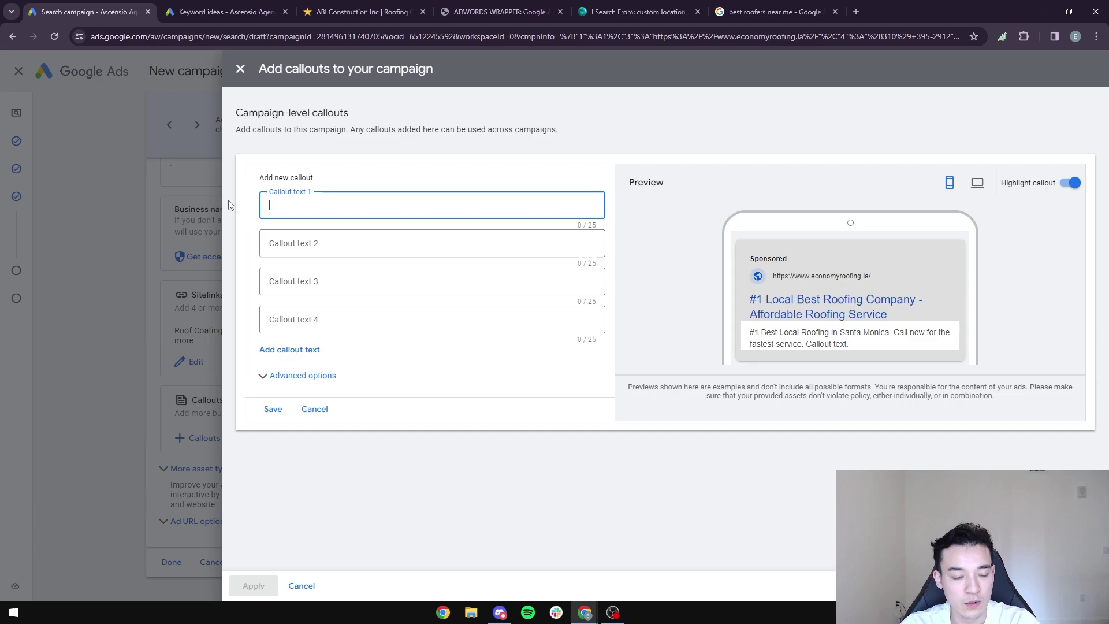
text(We)
key(BackSpace)
key(BackSpace)
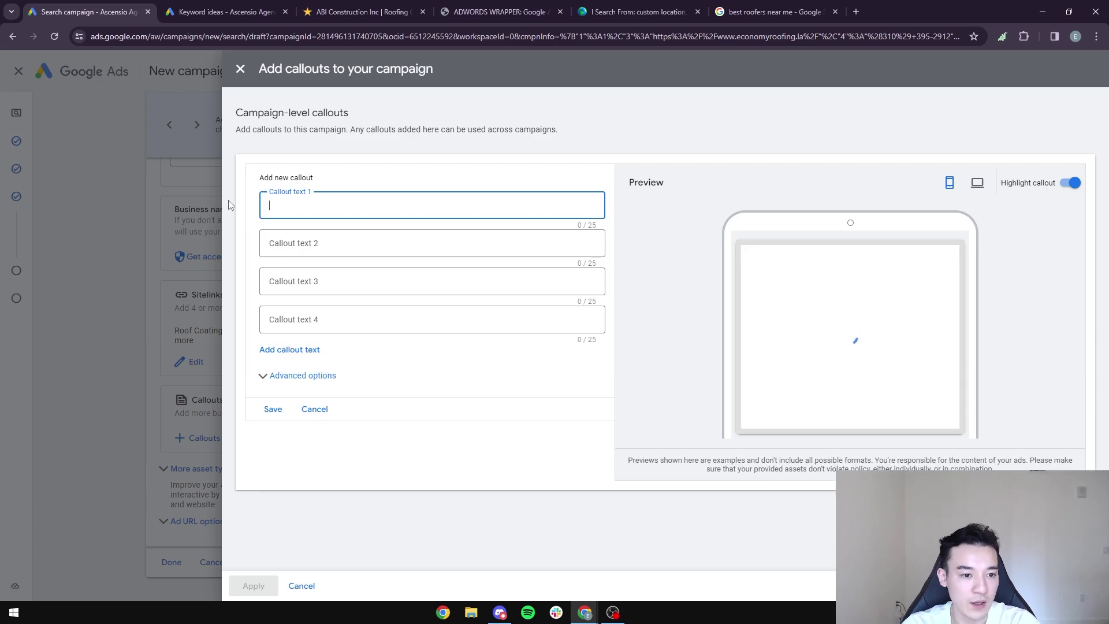
Examine the list of services on the ABI Construction website for callout ideas and return to Google Ads
click(363, 11)
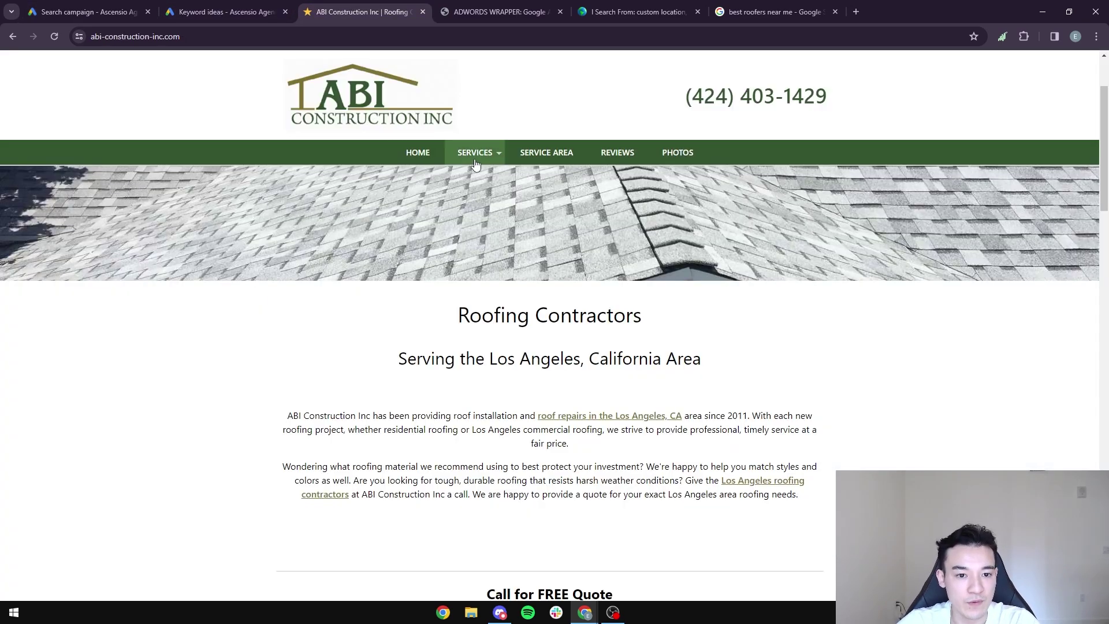
mouse_move(475, 152)
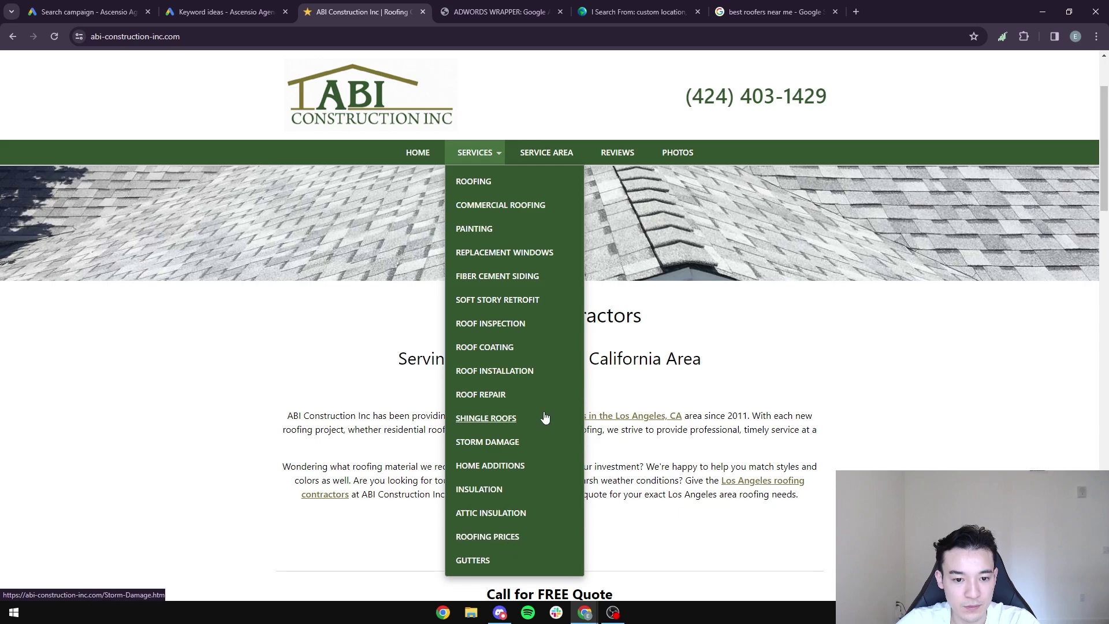
click(60, 5)
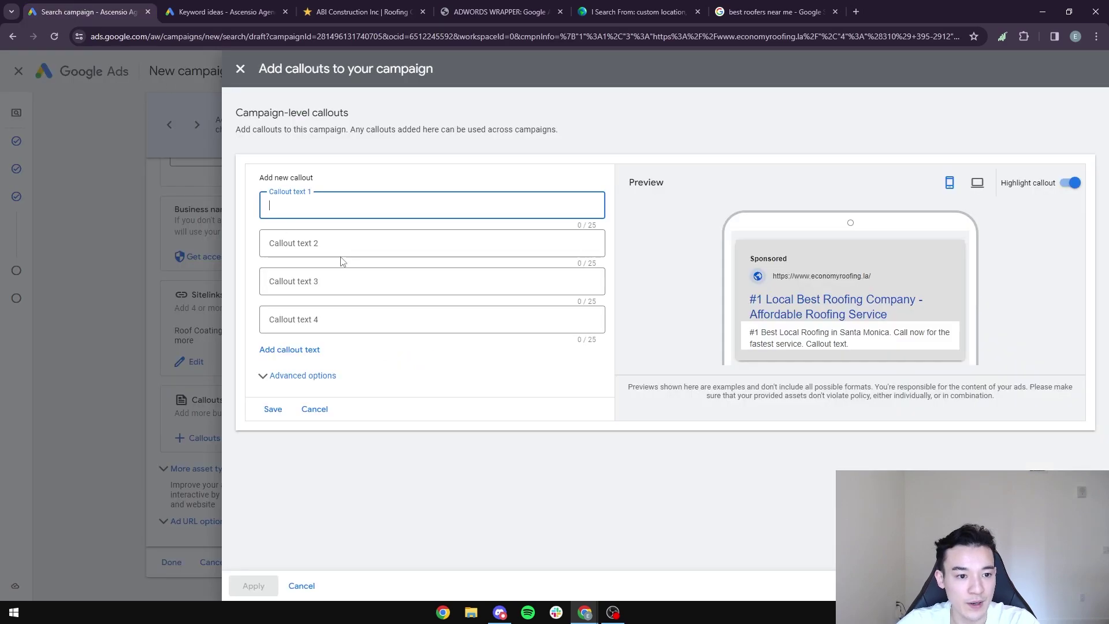
text(Roof repairs)
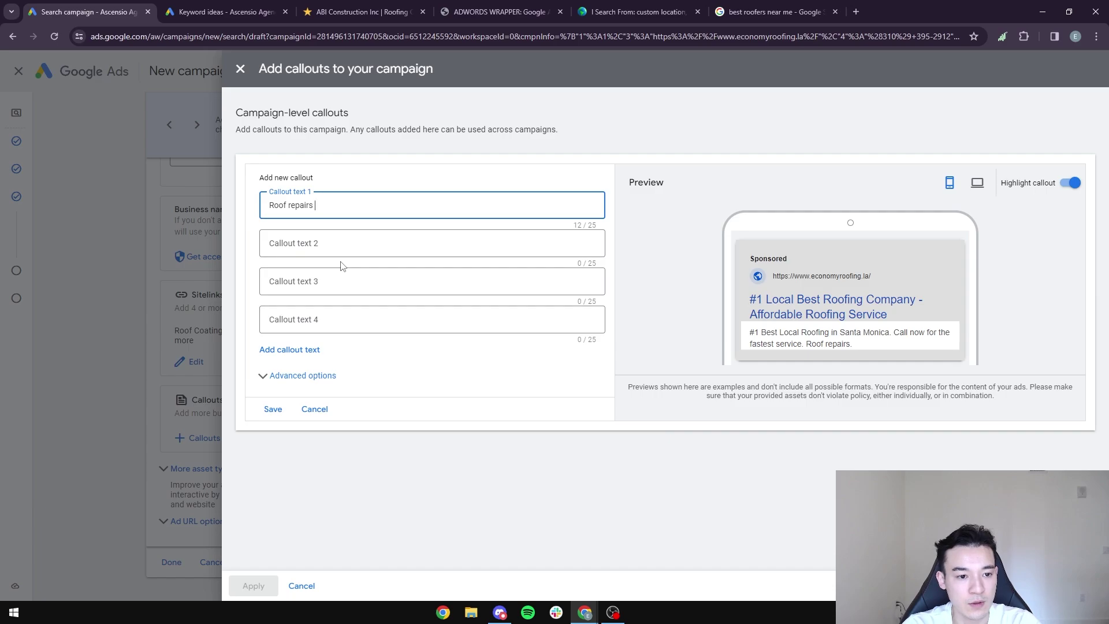
key(BackSpace)
key(BackSpace)
key(BackSpace)
key(BackSpace)
key(BackSpace)
key(BackSpace)
key(BackSpace)
key(BackSpace)
key(BackSpace)
key(BackSpace)
key(BackSpace)
key(BackSpace)
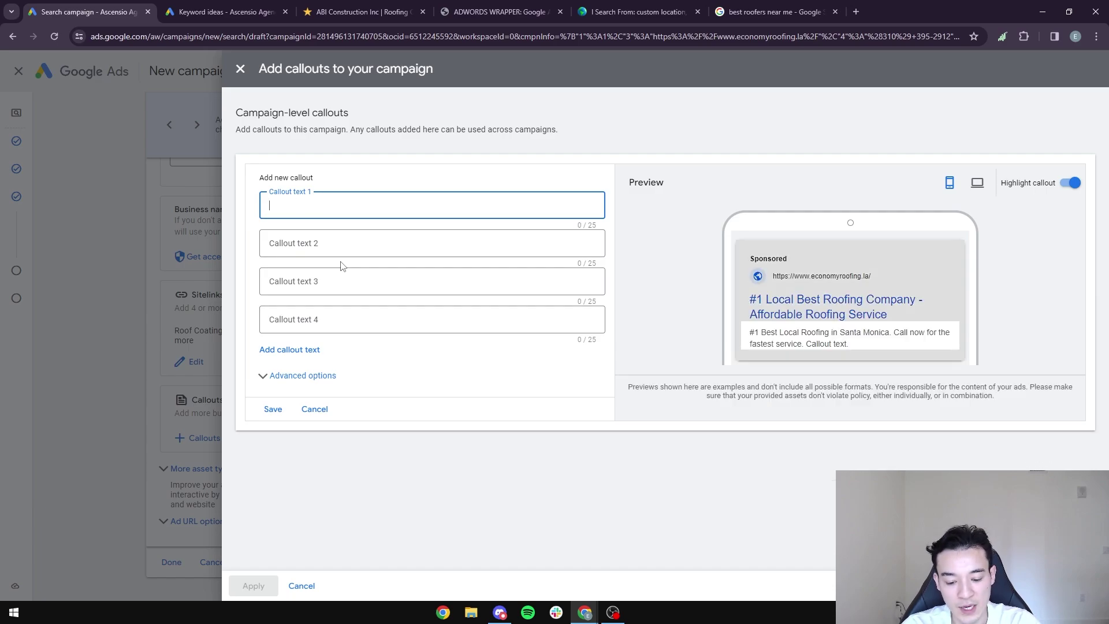
Enter "24/7 Emergency Service" as callout text 1
text(24/6)
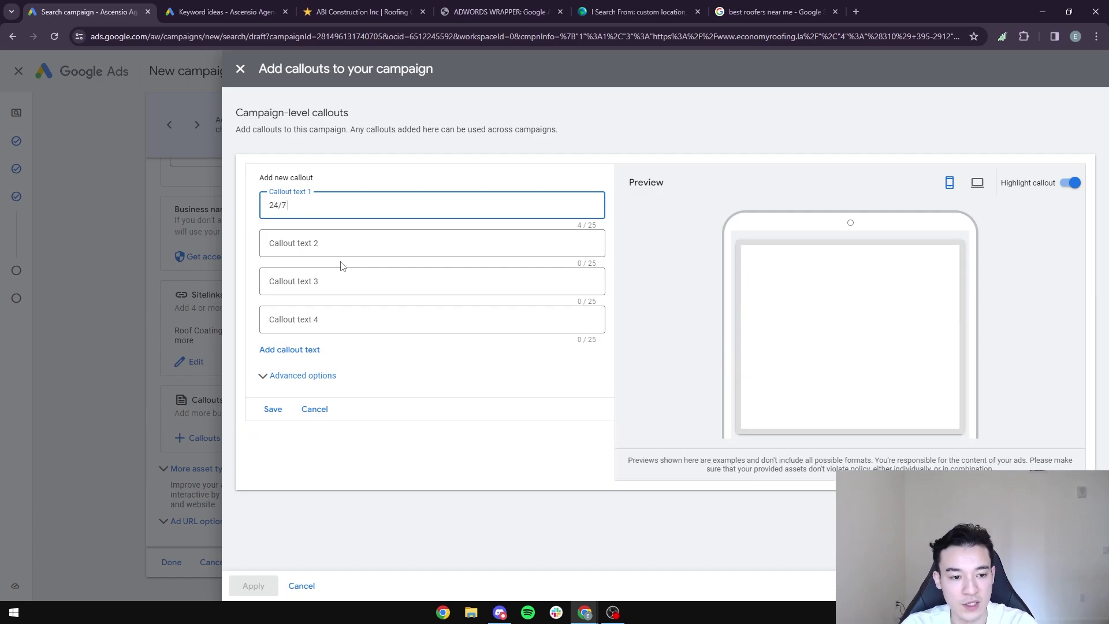
text( Emergency S)
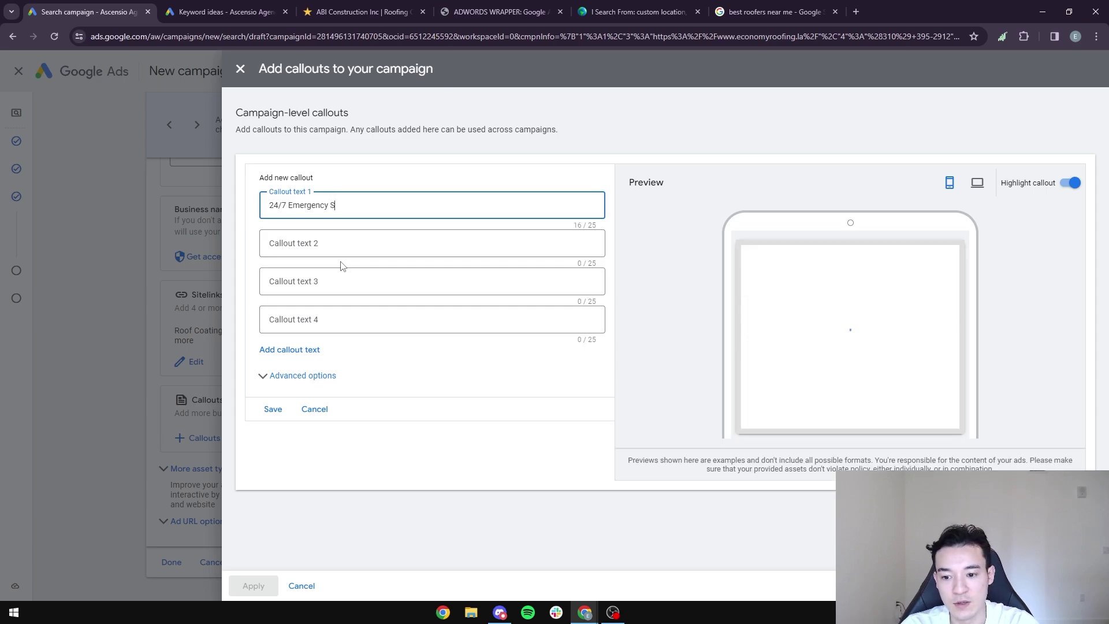
text(ervices)
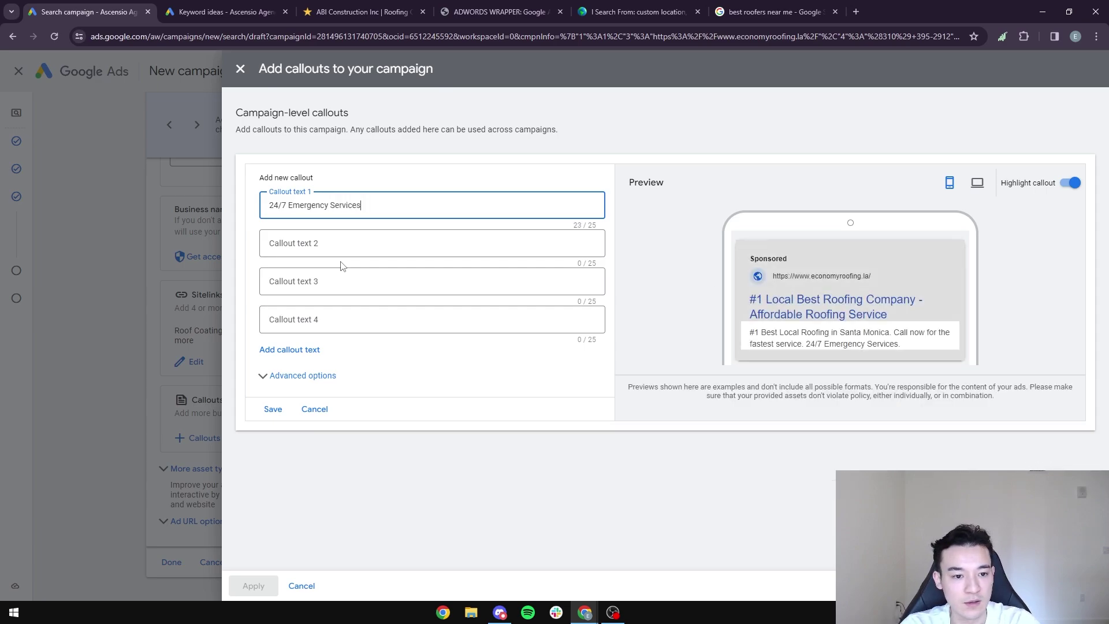
key(BackSpace)
key(BackSpace)
text(Roofing Services)
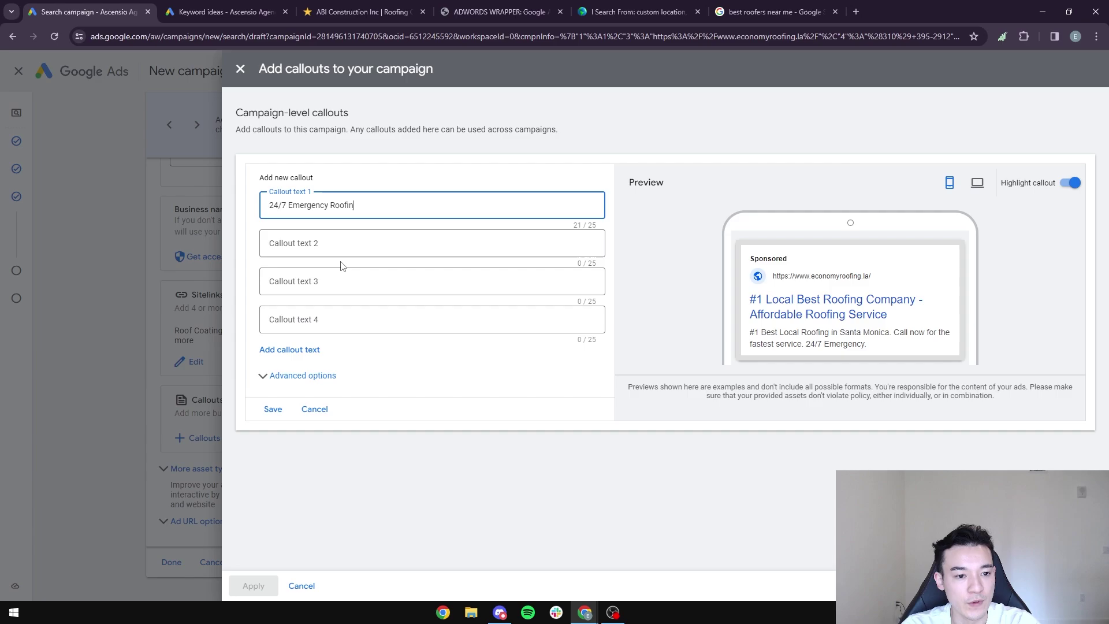
key(BackSpace)
key(BackSpace)
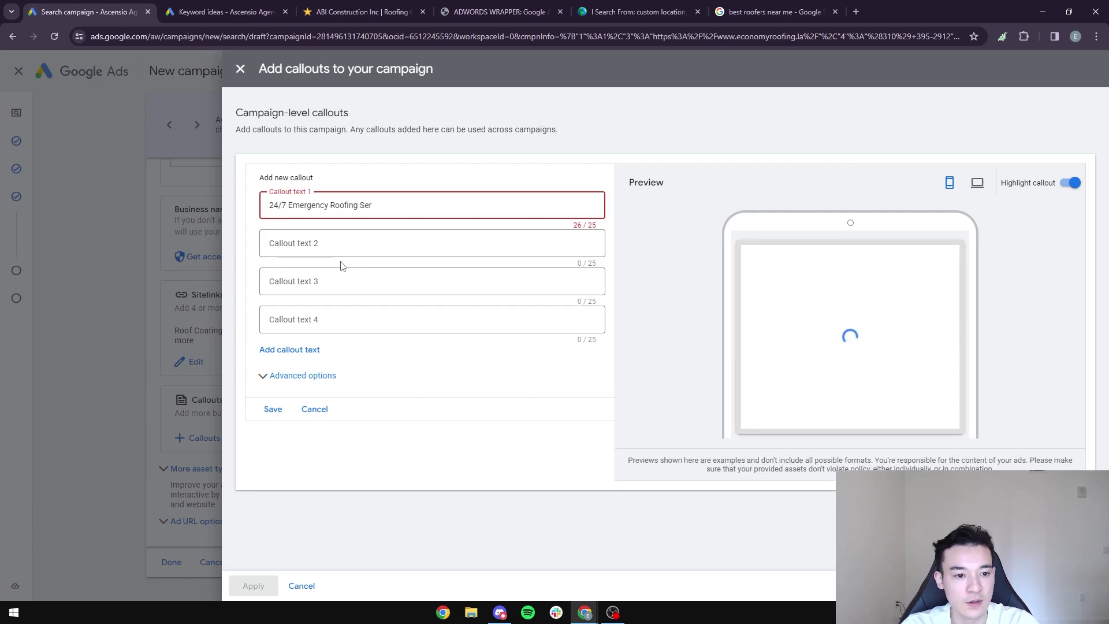
key(BackSpace)
key(BackSpace)
key(BackSpace)
key(BackSpace)
key(BackSpace)
key(BackSpace)
key(BackSpace)
key(BackSpace)
key(BackSpace)
key(BackSpace)
key(BackSpace)
key(BackSpace)
text(S)
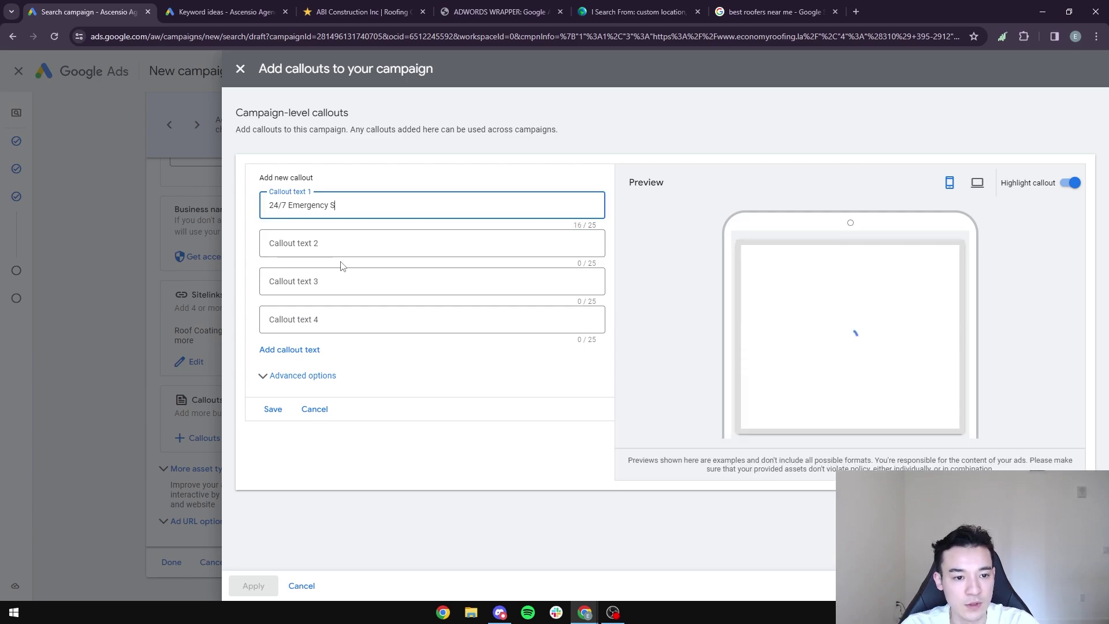
text(ervice)
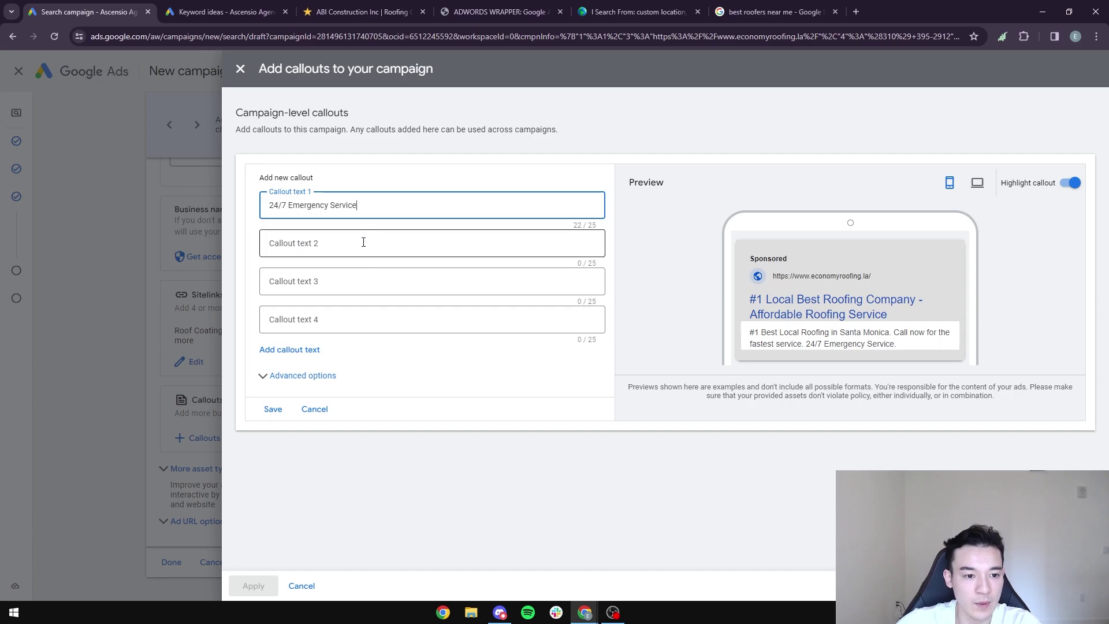
Enter "Call Now For A Free Quote" as callout text 2
click(363, 242)
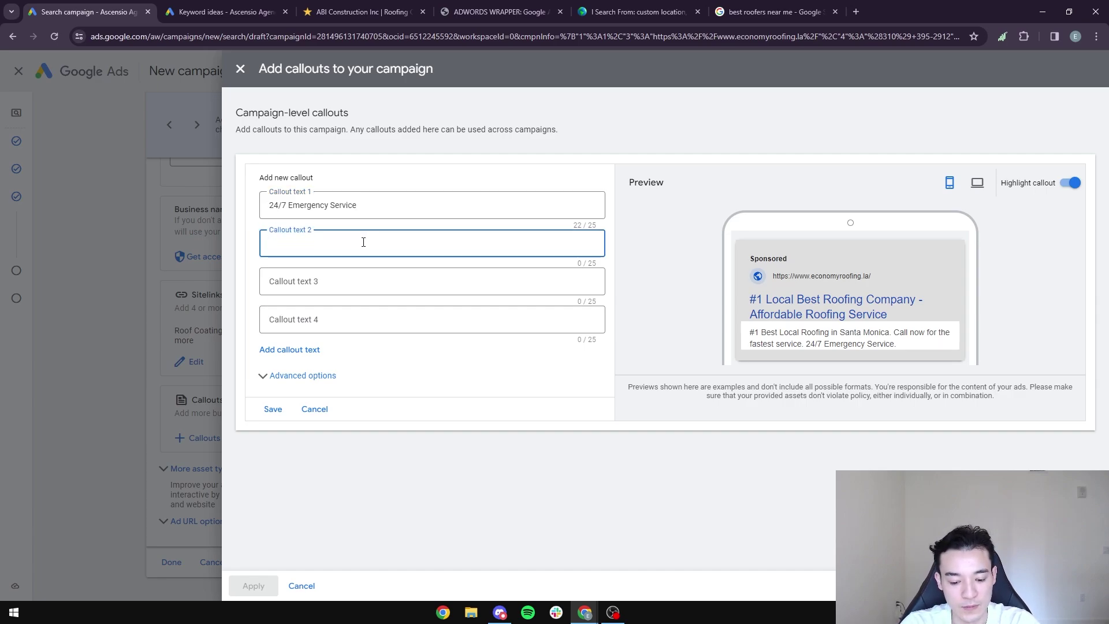
text(Call N)
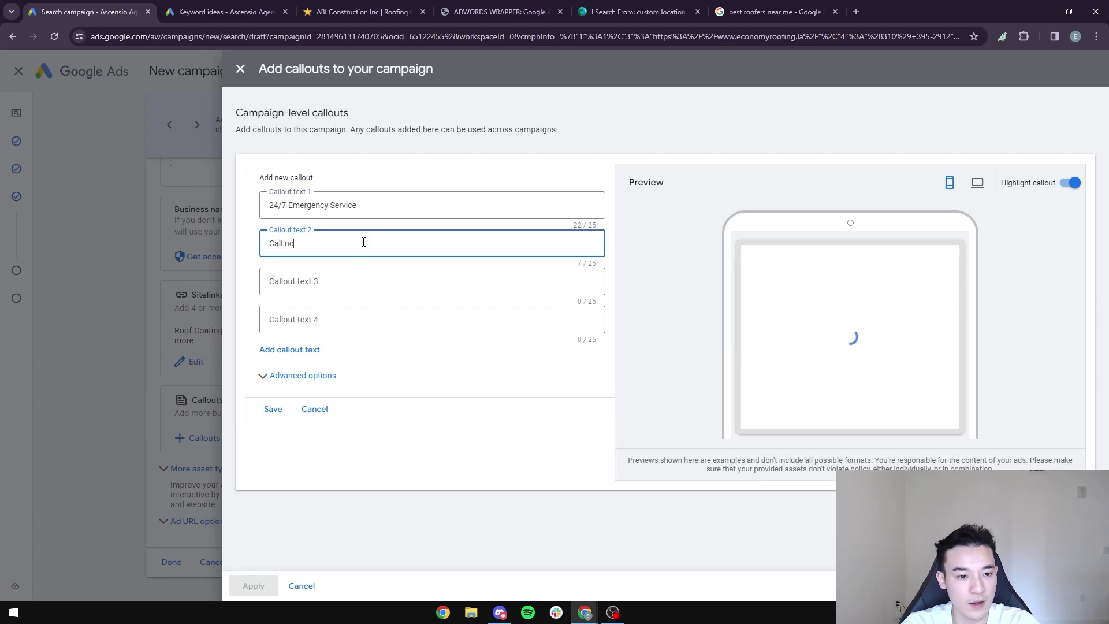
text(ow For A fre)
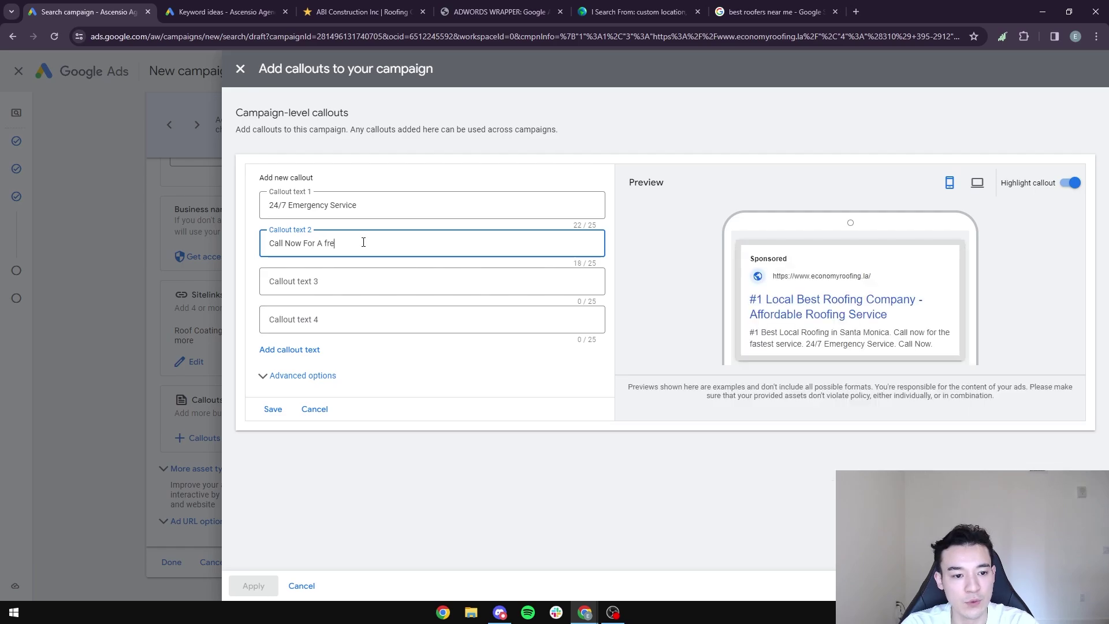
key(BackSpace)
key(BackSpace)
key(BackSpace)
text(Free Quo)
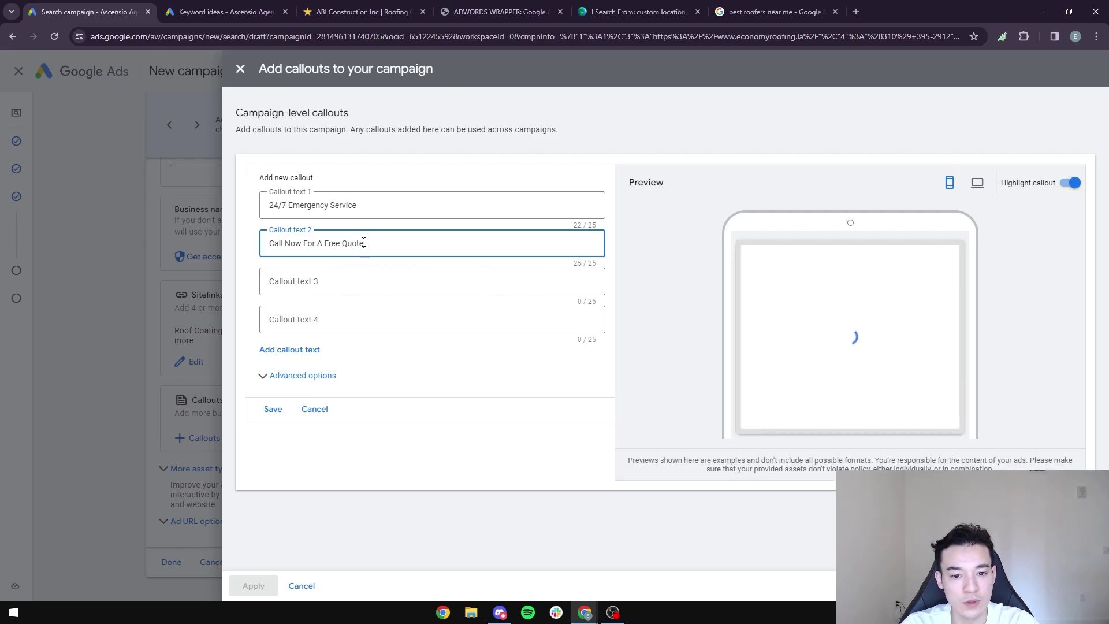
text(te)
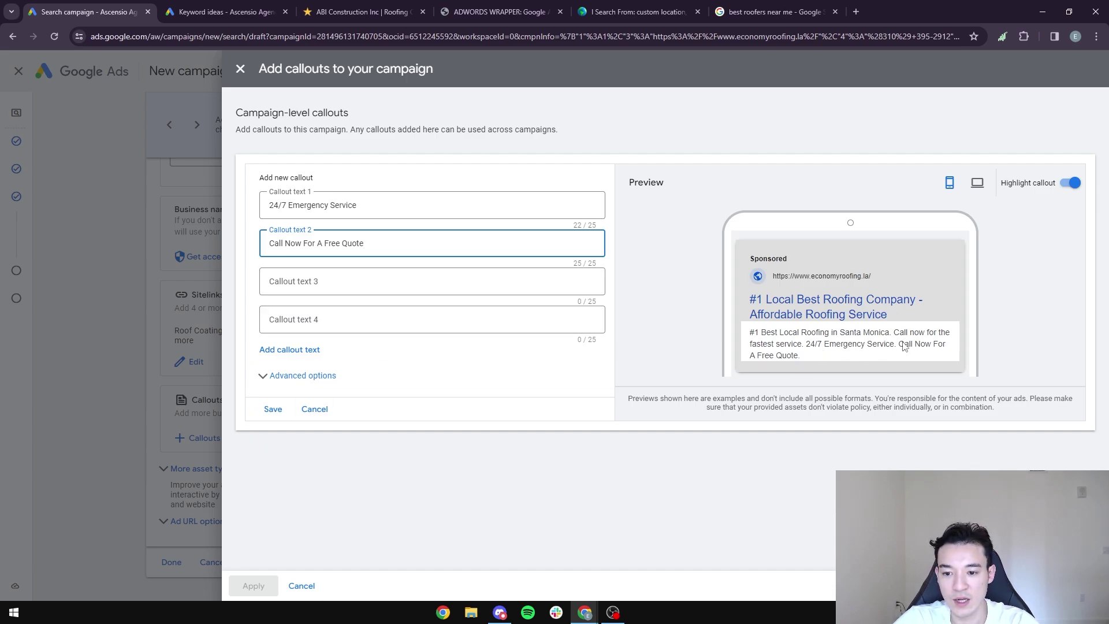
Save both callouts, apply only "24/7 Emergency Service" to the campaign, and continue to the budget settings
click(276, 411)
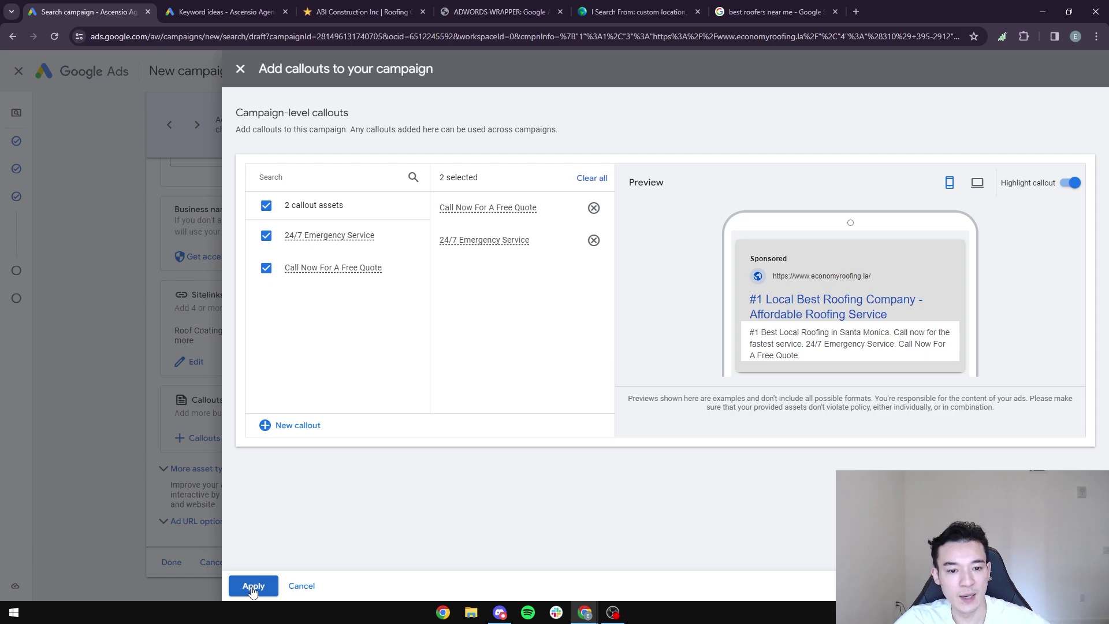
click(266, 268)
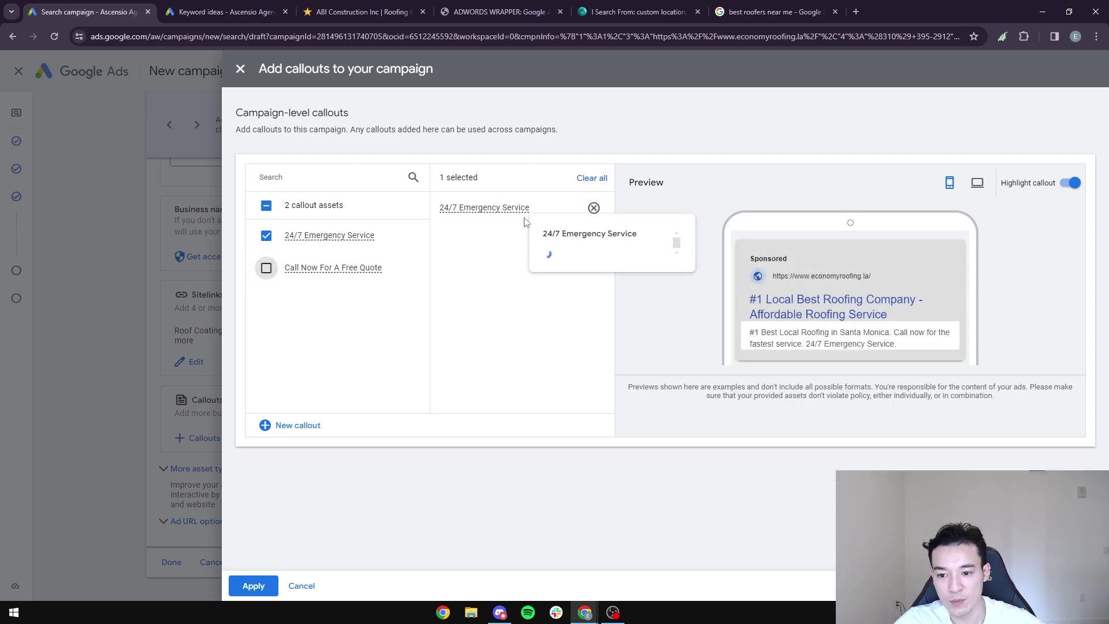
click(252, 585)
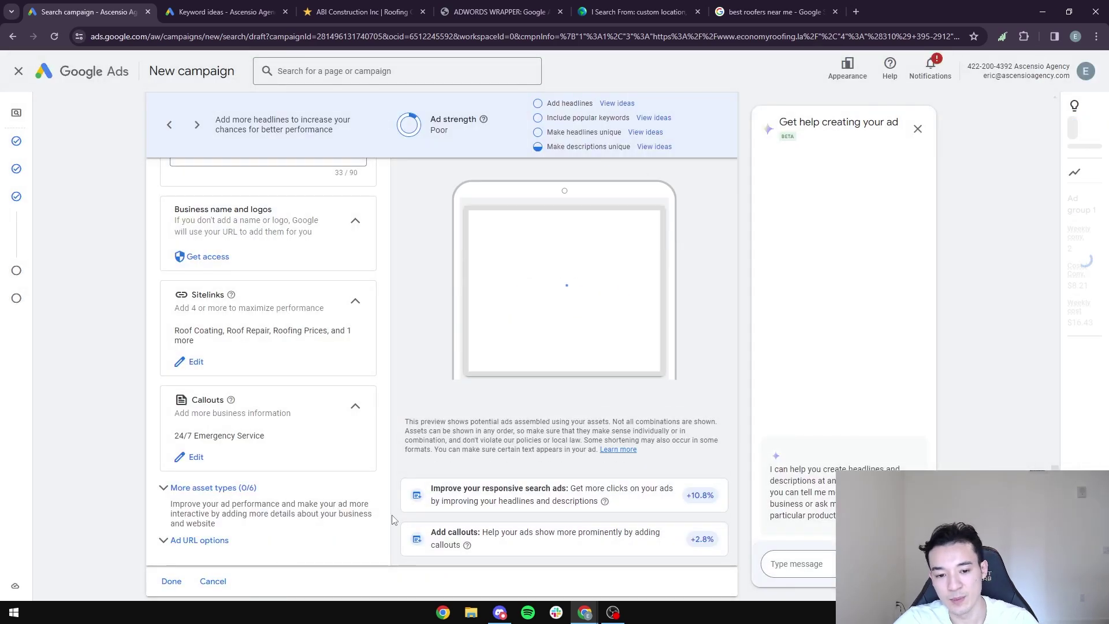
scroll(347, 438, down, 2)
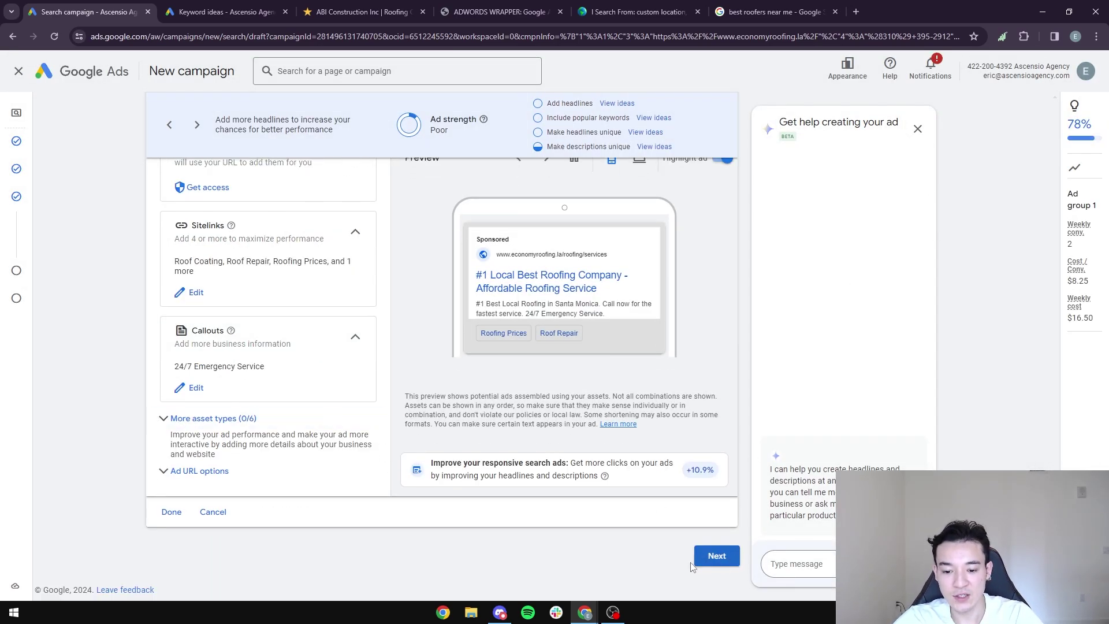
click(717, 557)
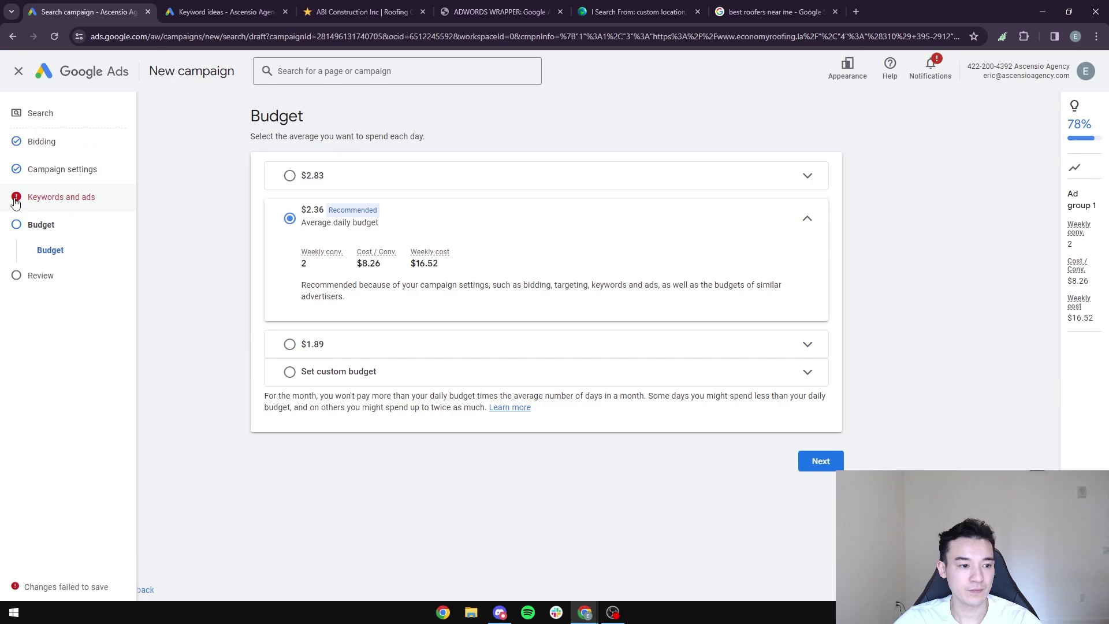
Return to the keywords and ads settings and delete the phrase-match and exact-match "skylight installation near me" keywords
click(38, 200)
scroll(405, 439, down, 2)
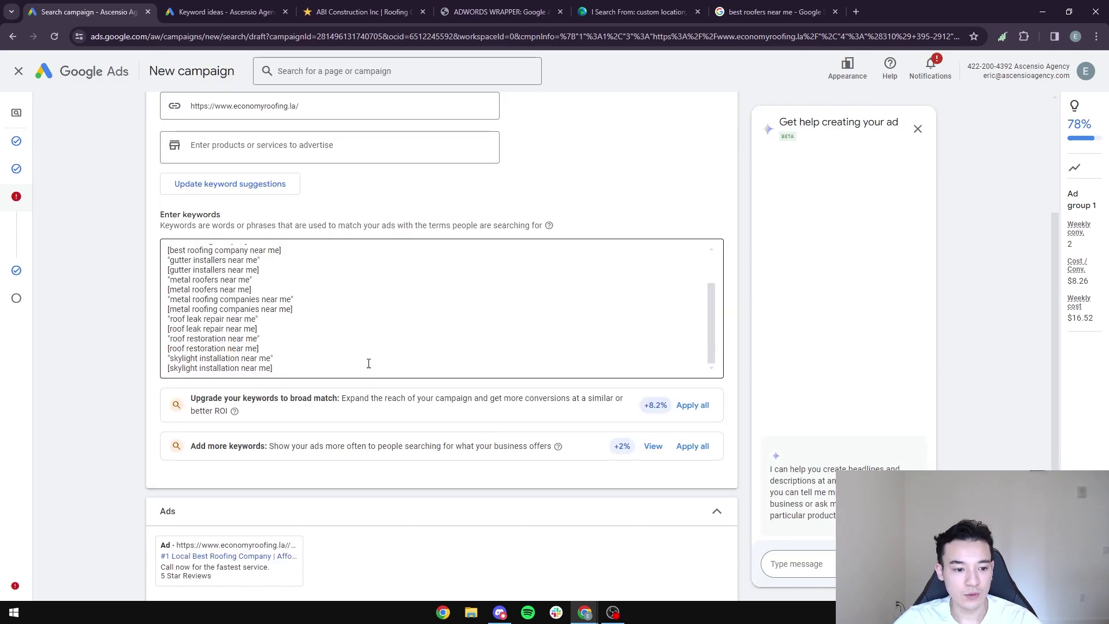
scroll(335, 343, down, 2)
scroll(327, 346, up, 3)
click(296, 399)
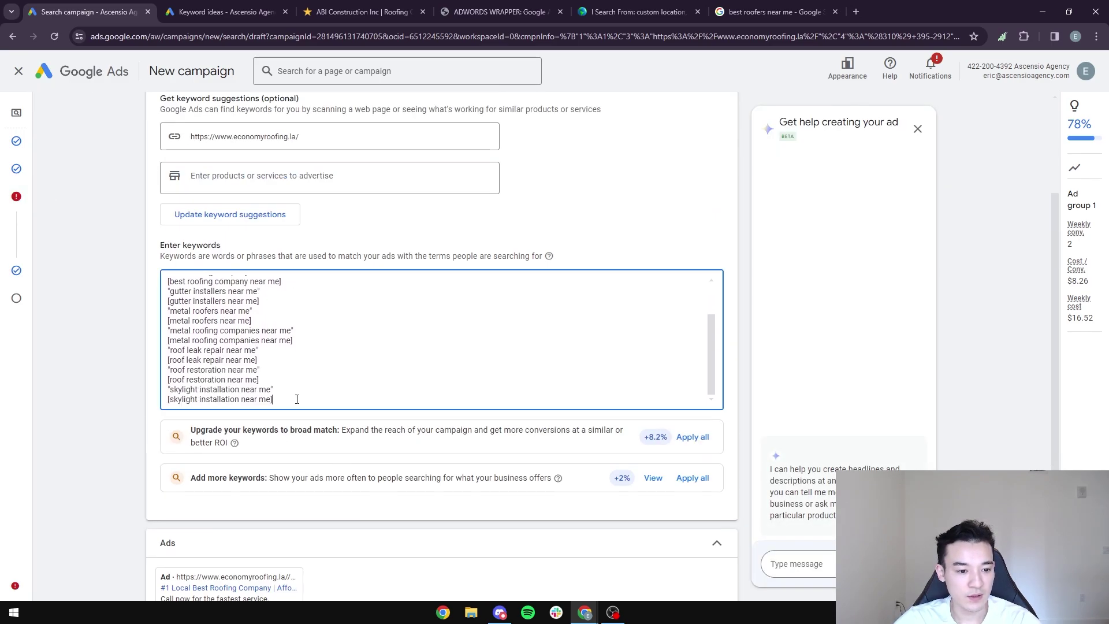
drag(272, 399, 164, 393)
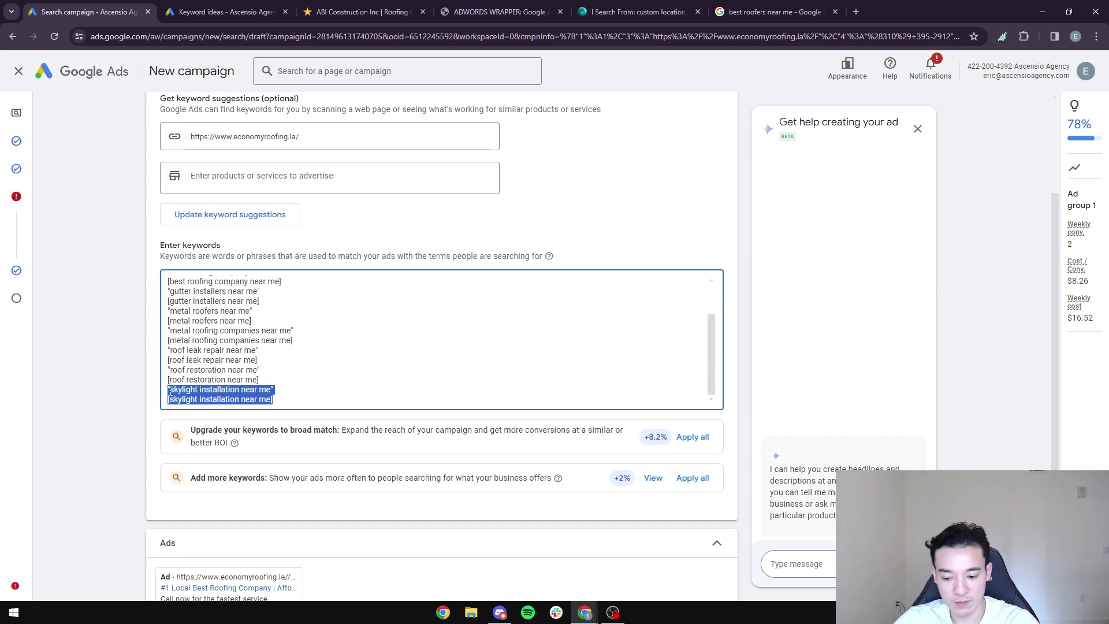
key(BackSpace)
Cut the entire remaining keyword list and paste it back into the ad group's keyword field
scroll(523, 389, up, 5)
scroll(523, 389, down, 2)
scroll(257, 374, up, 2)
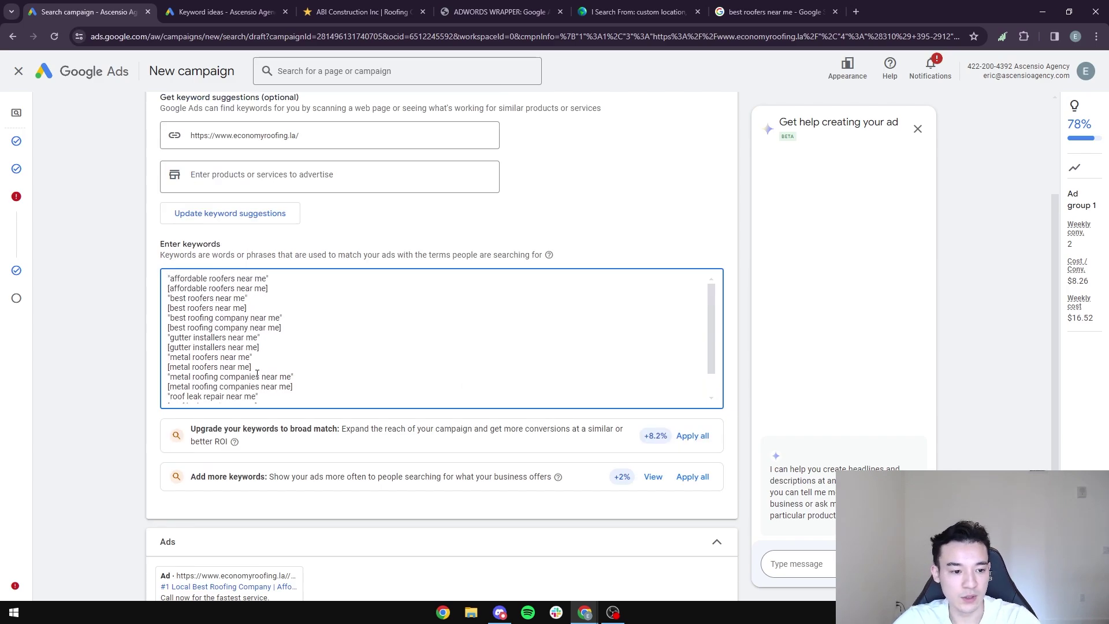
scroll(256, 374, down, 3)
drag(277, 399, 83, 254)
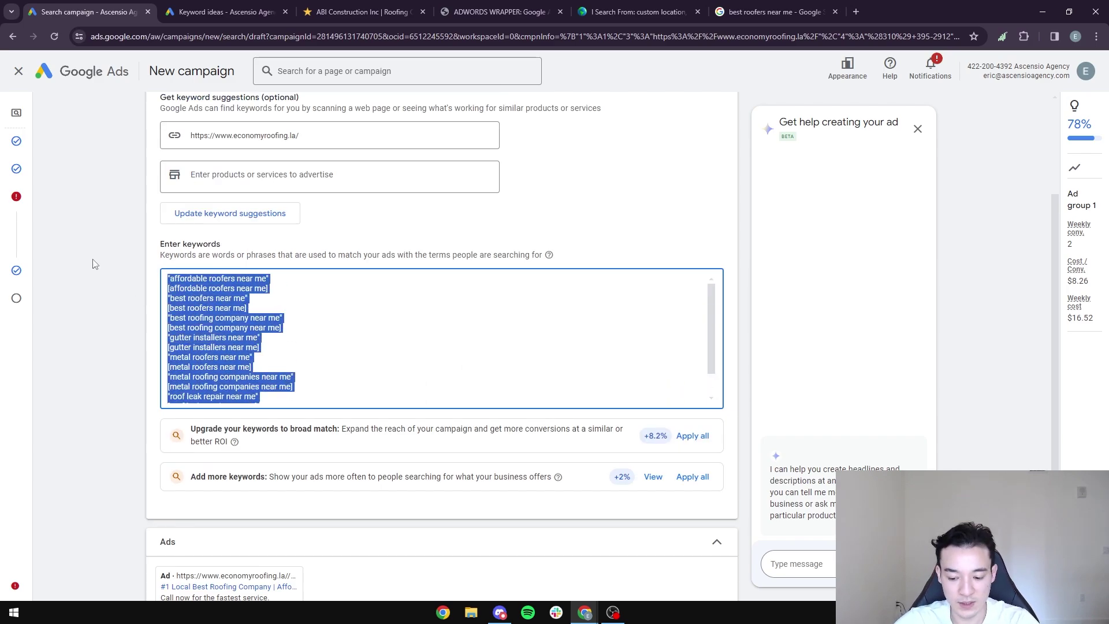
key(ctrl+x)
key(ctrl+v)
scroll(691, 449, down, 2)
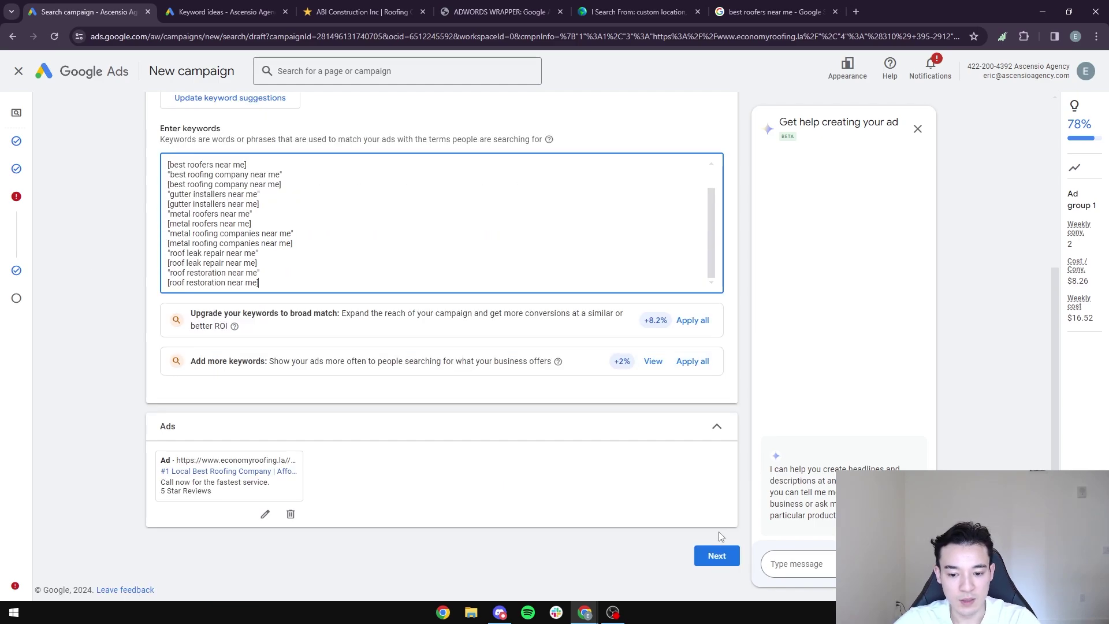
Continue to the budget settings and set a custom average daily budget of $66.70
click(716, 554)
click(434, 372)
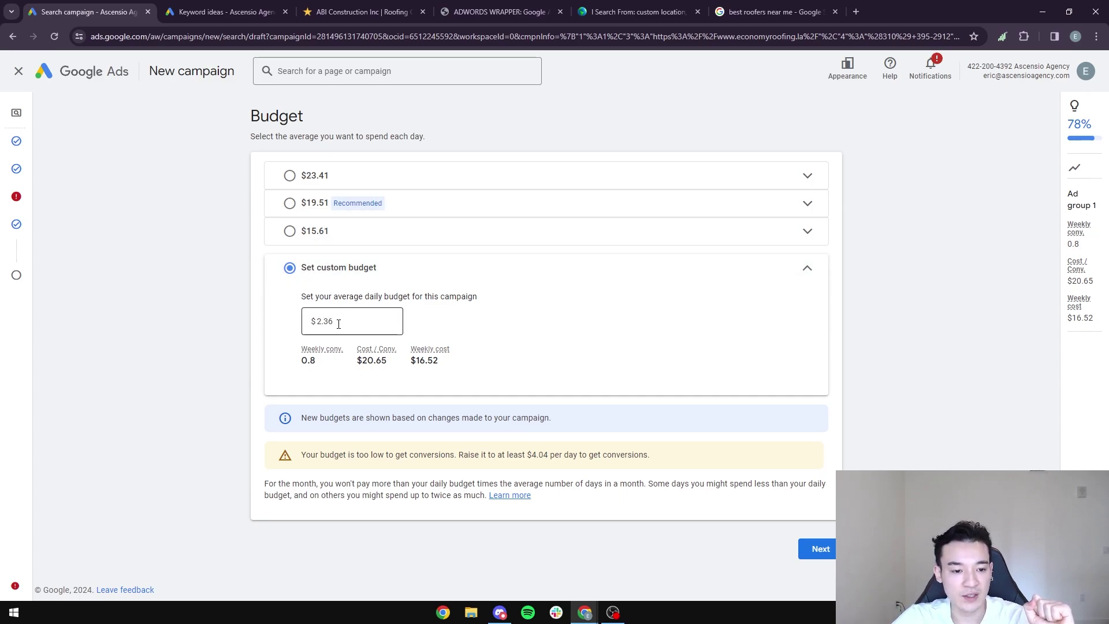
drag(339, 323, 287, 319)
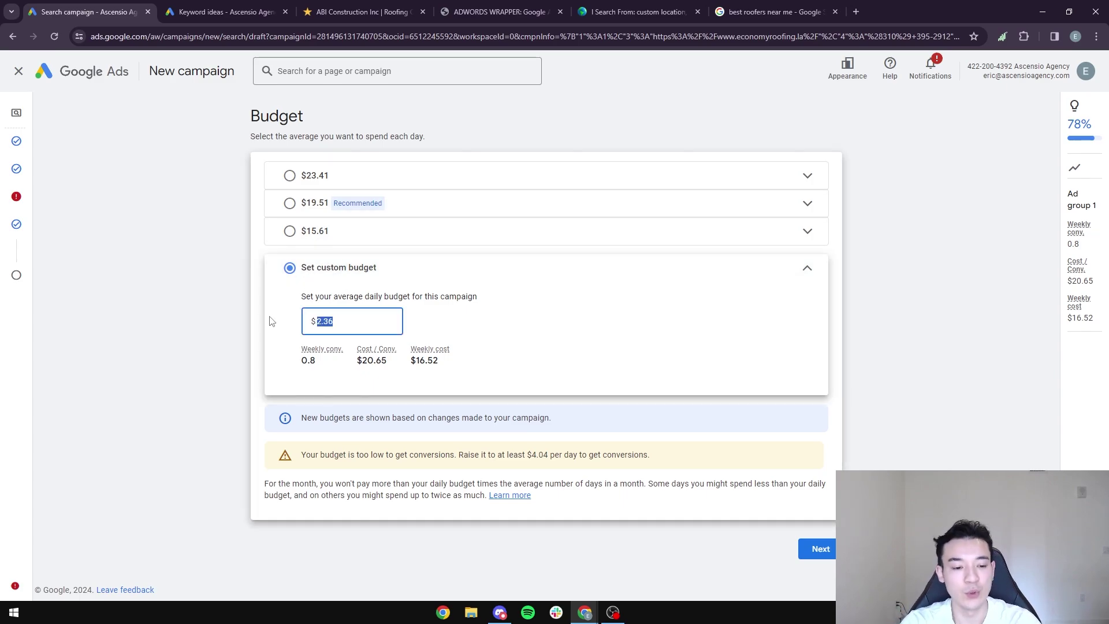
key(BackSpace)
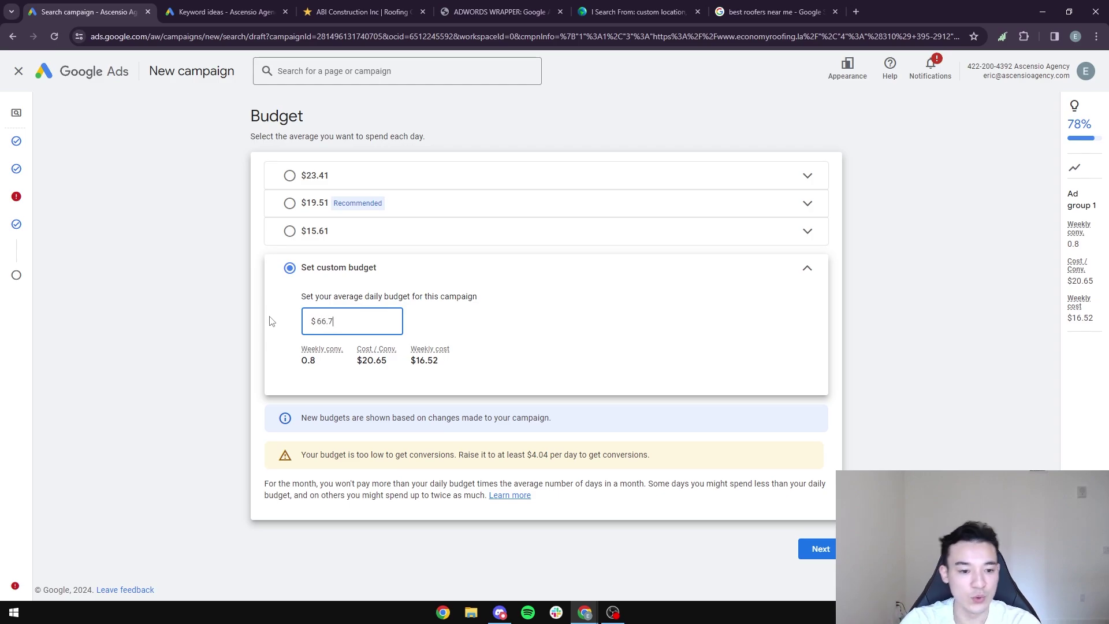
click(279, 360)
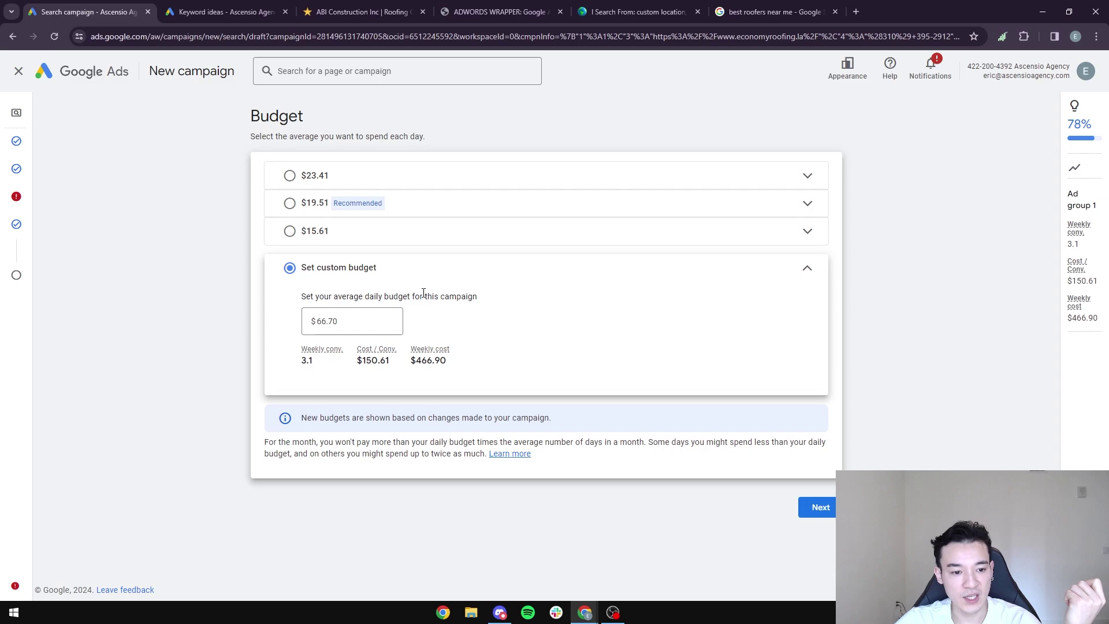
Switch the campaign to the recommended average daily budget of $19.51 and collapse its details
click(357, 321)
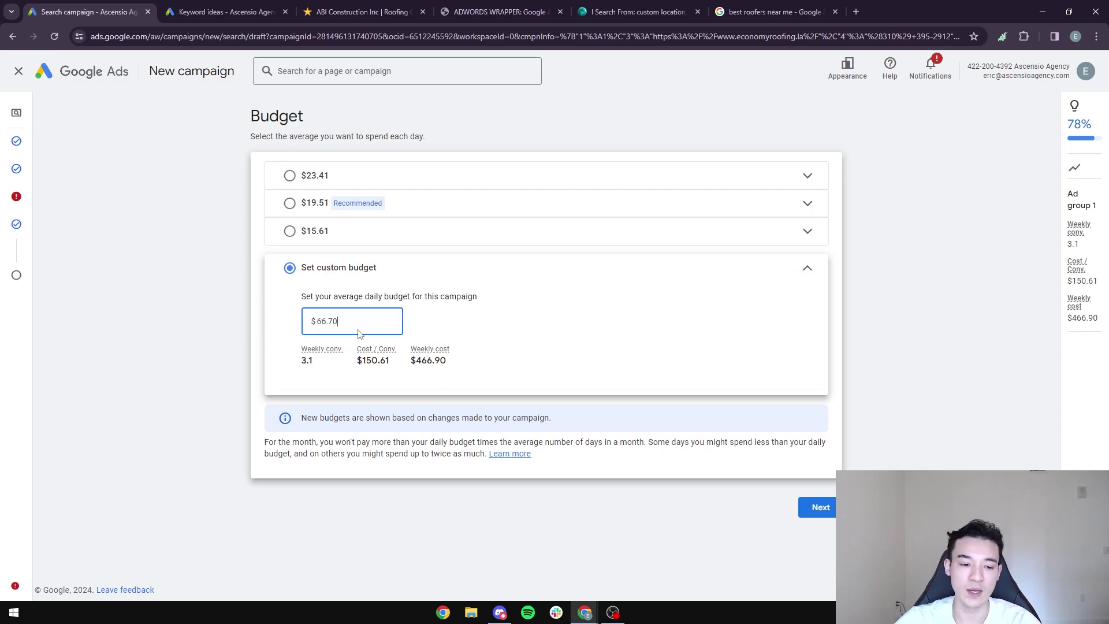
drag(356, 317, 302, 328)
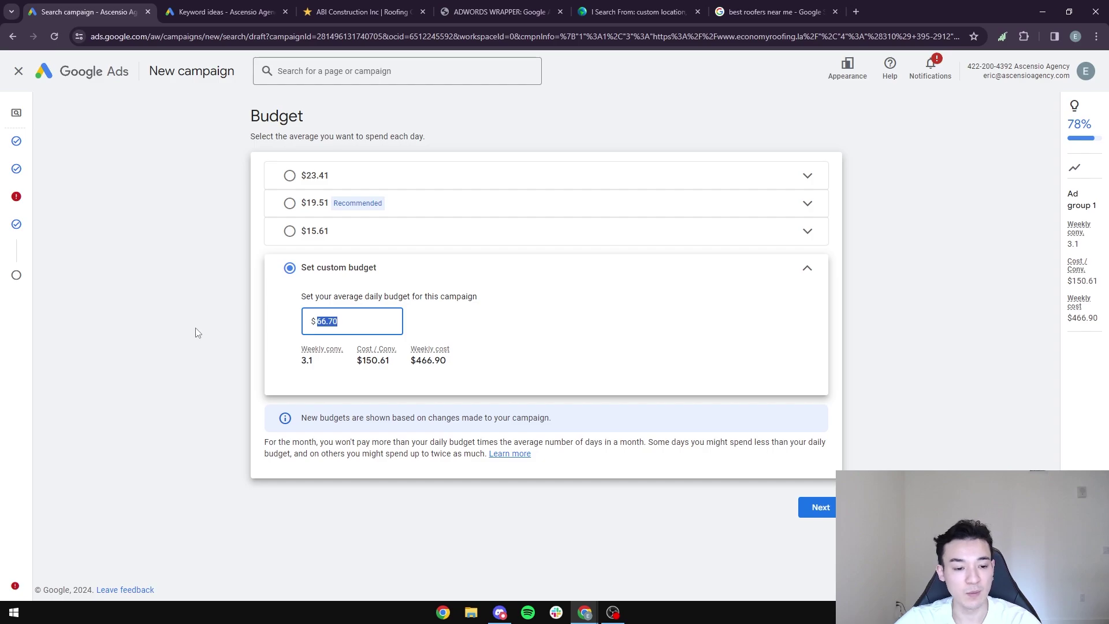
click(347, 325)
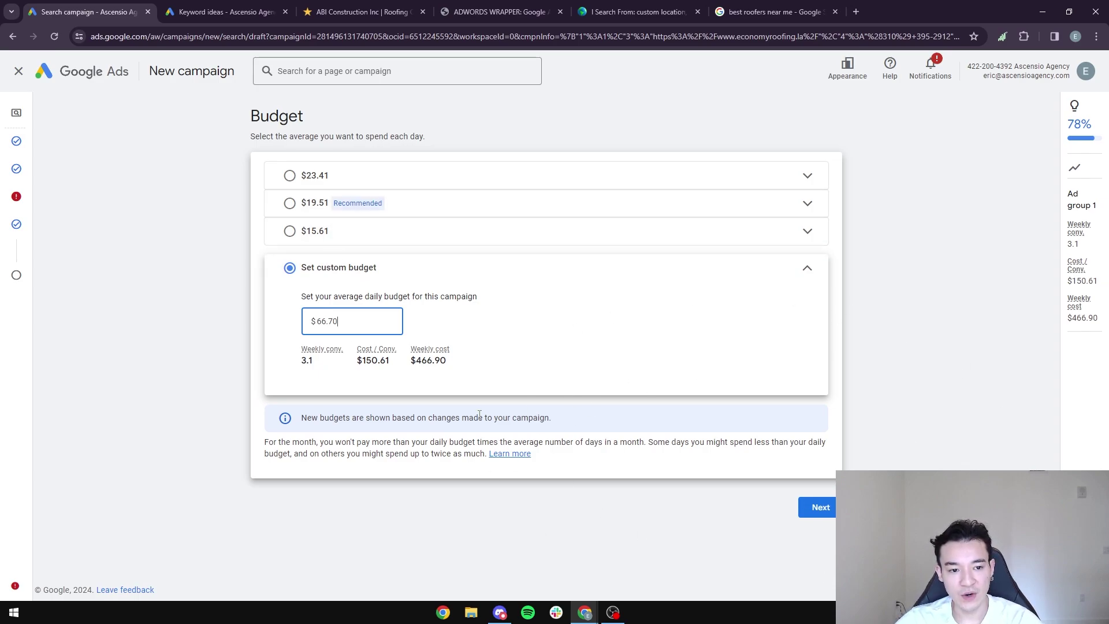
click(713, 213)
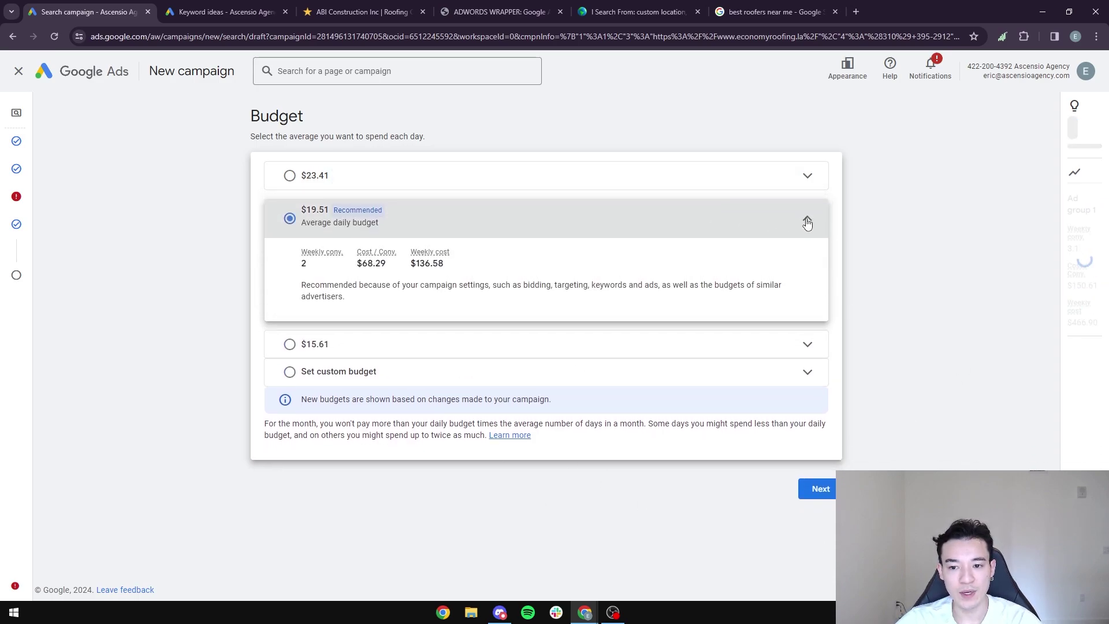
click(806, 218)
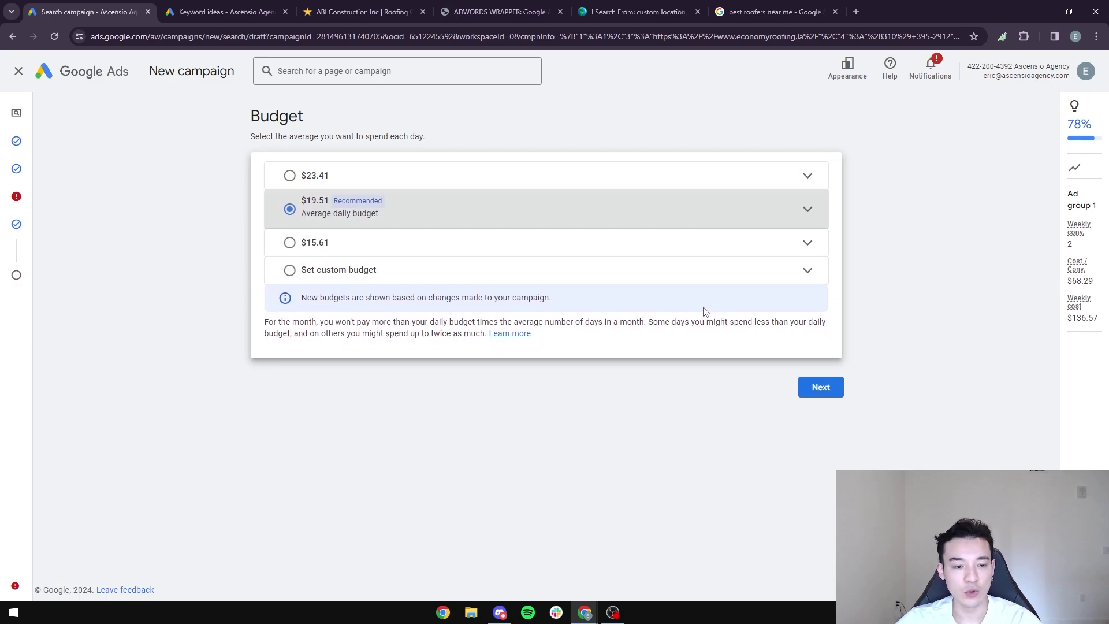
Choose a custom budget and set the campaign's average daily budget to $66.67
click(364, 269)
drag(373, 330, 328, 325)
text(66)
click(576, 342)
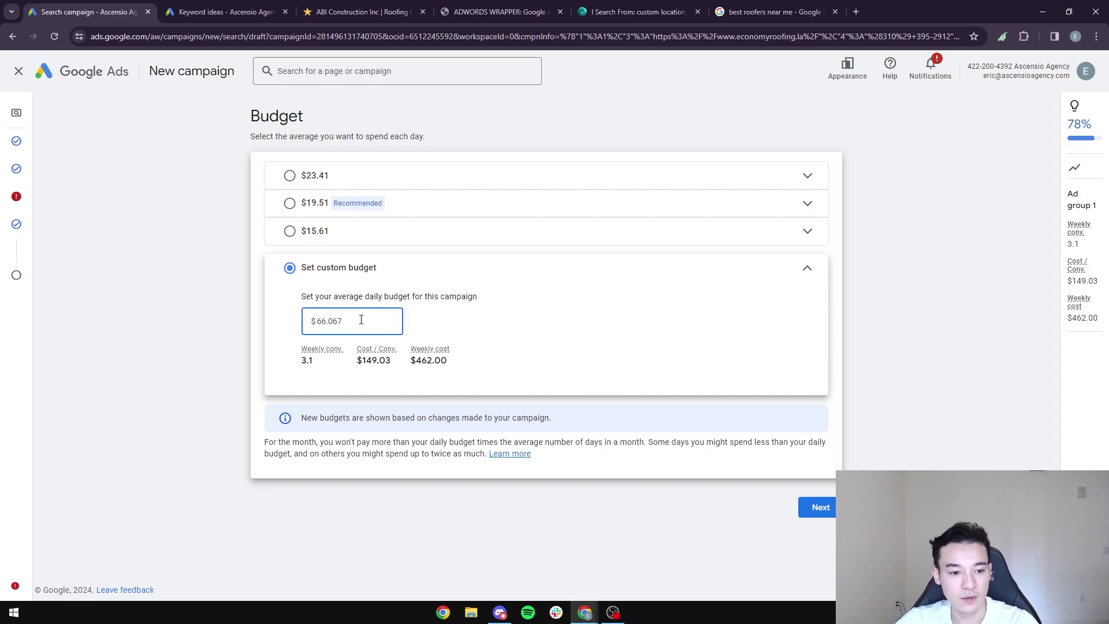
text(67)
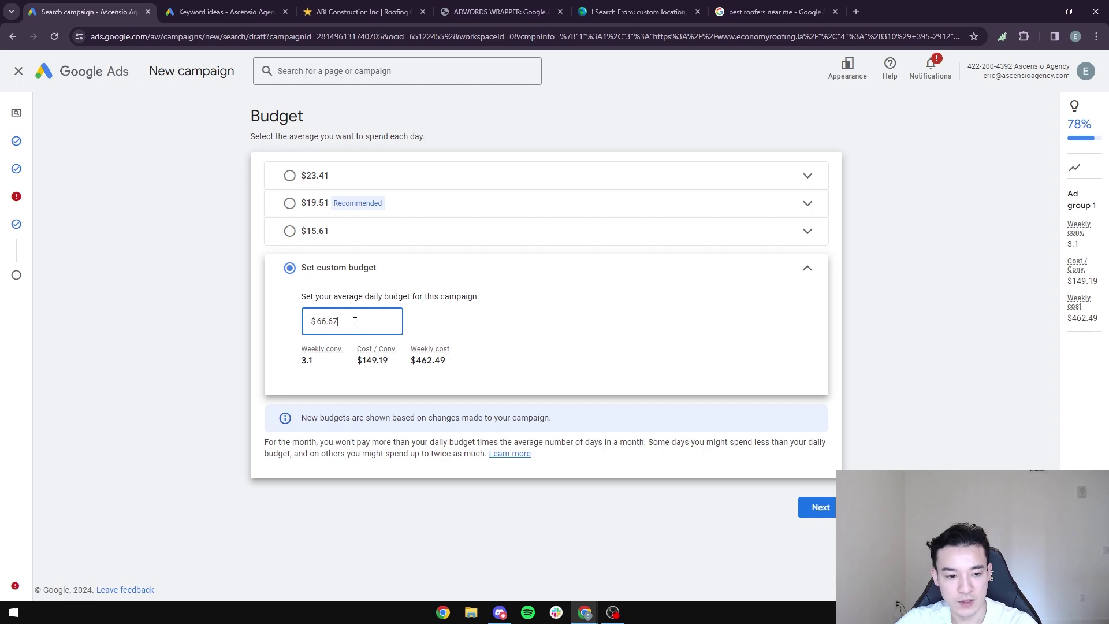
click(544, 312)
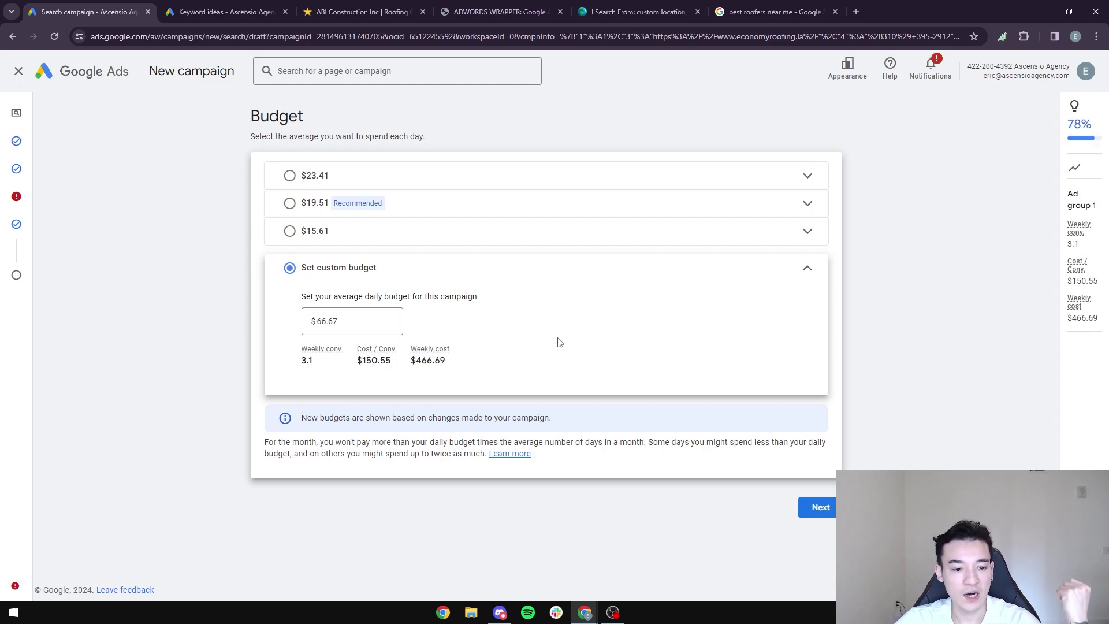
Continue to the campaign review, check the summary through to the budget, and publish the campaign
click(821, 507)
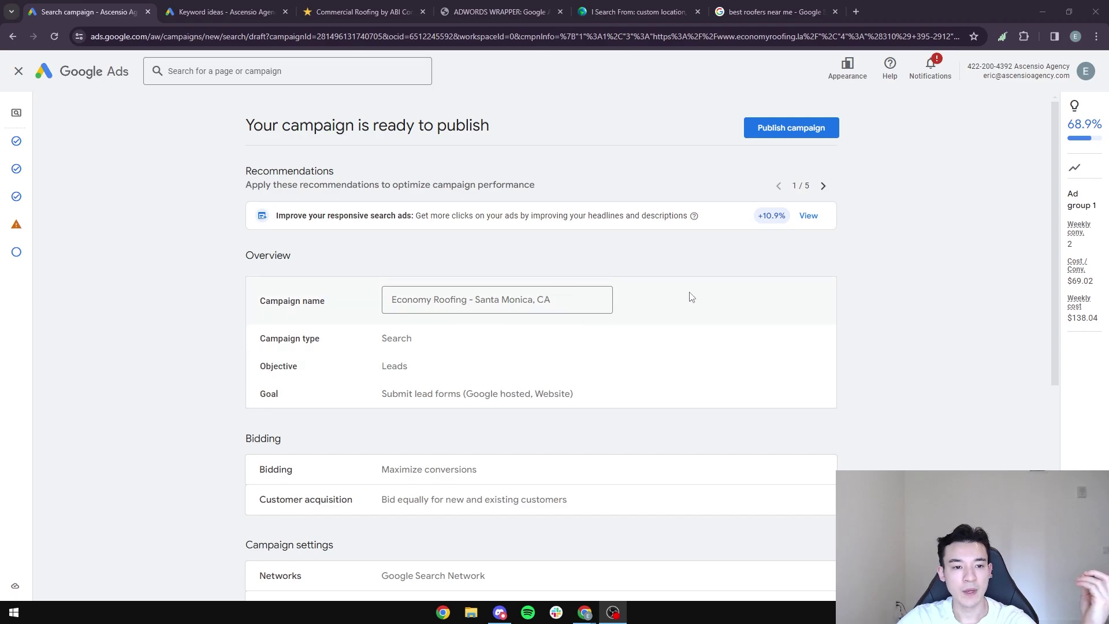
scroll(802, 387, down, 5)
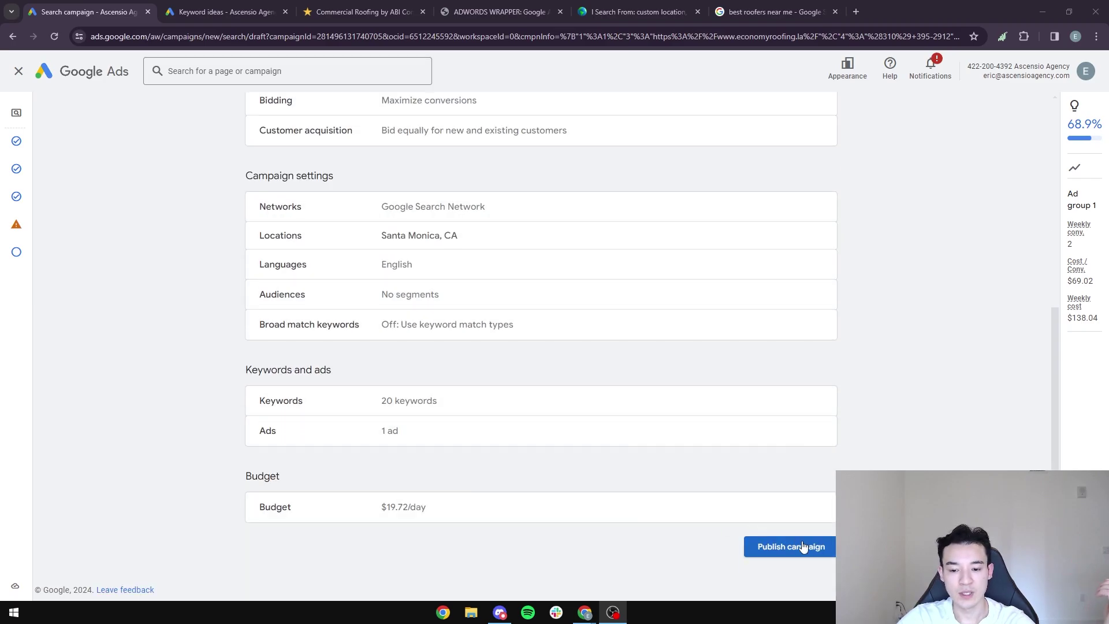
click(790, 545)
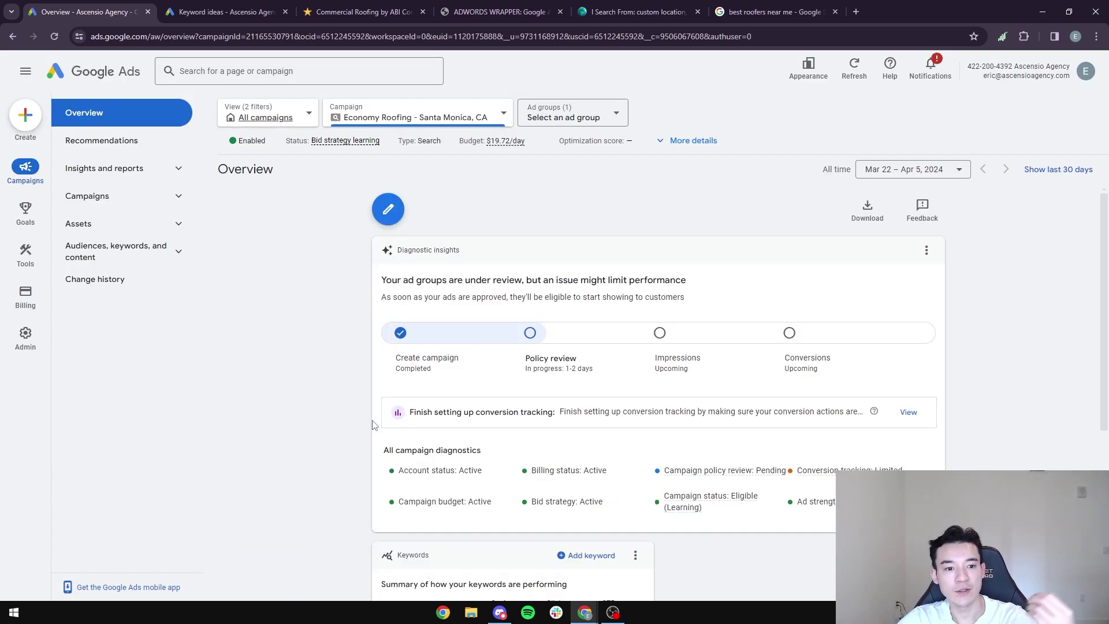
Open the campaigns list and pause the "Economy Roofing - Santa Monica, CA" campaign
click(150, 199)
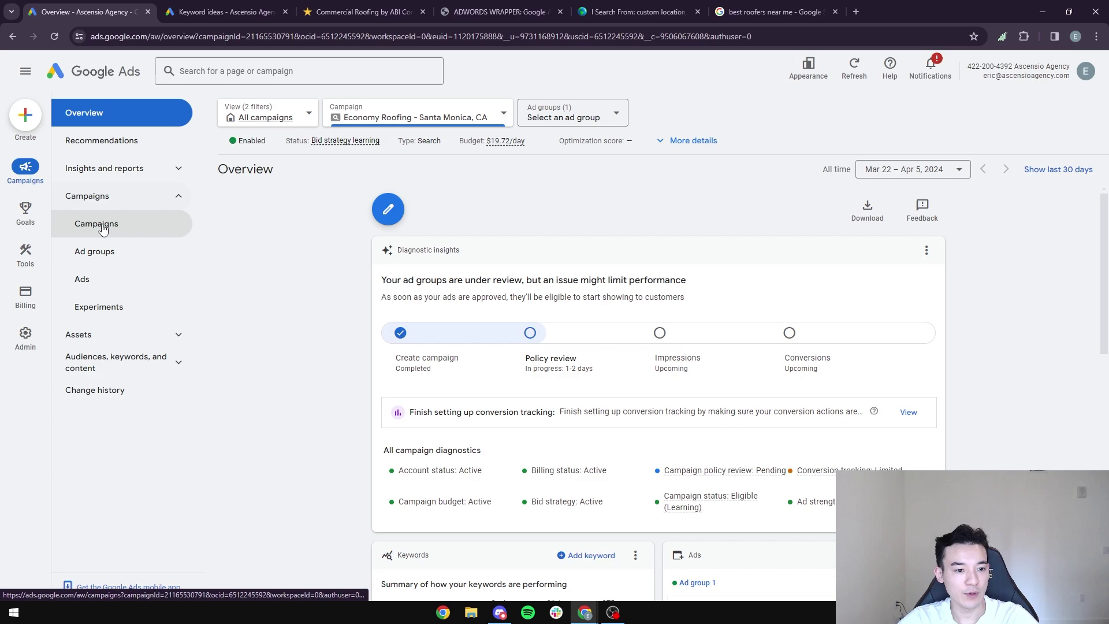
click(103, 229)
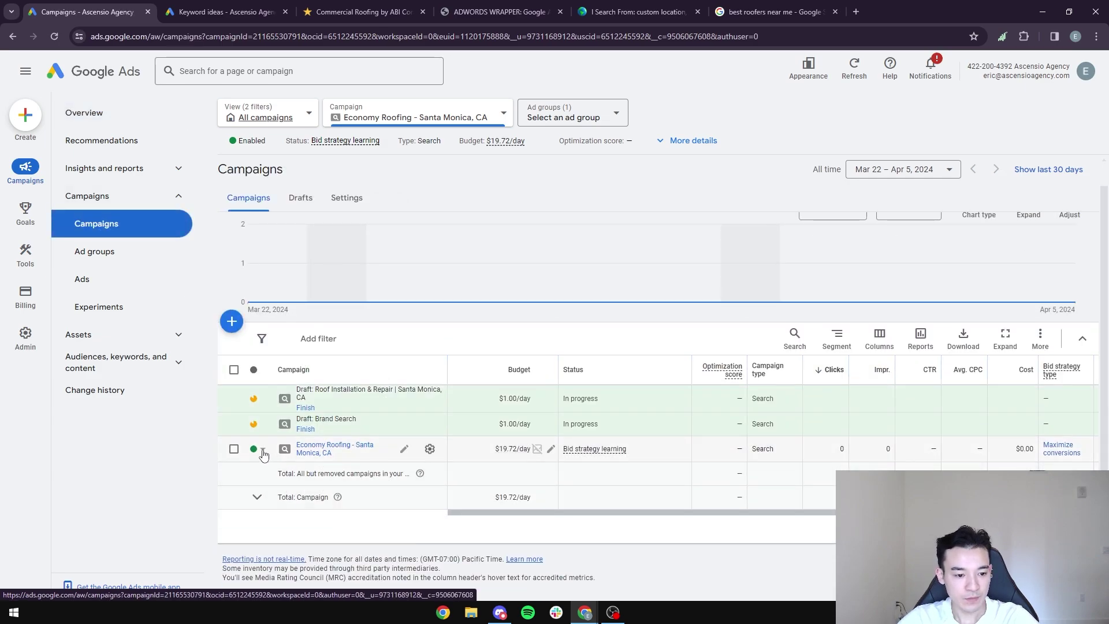
click(263, 452)
click(281, 491)
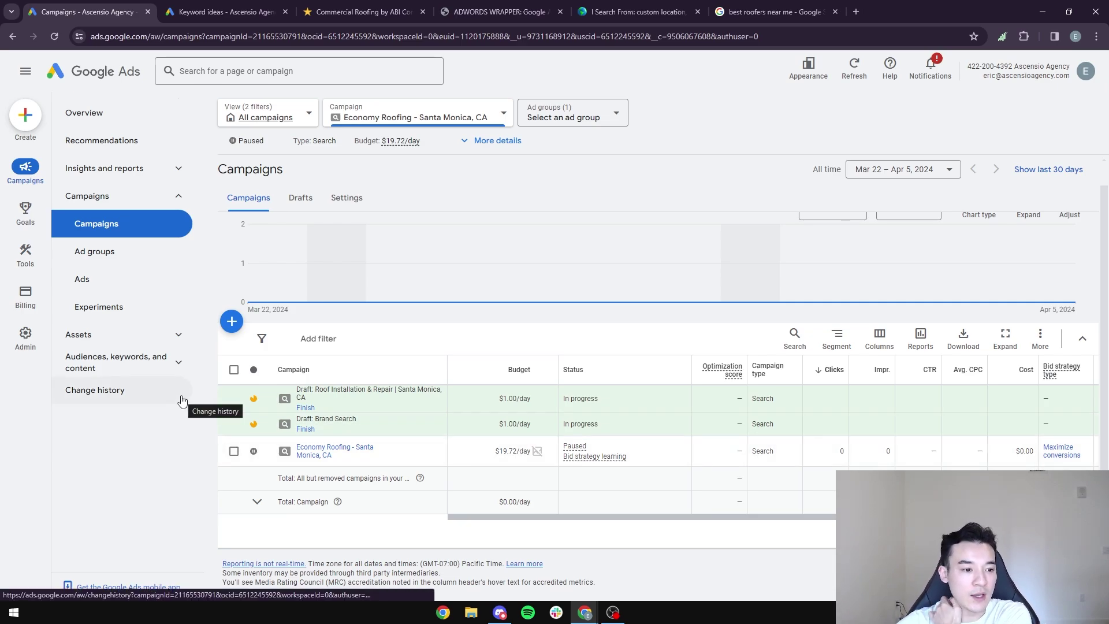
View the list of ads in the Economy Roofing campaign
click(26, 260)
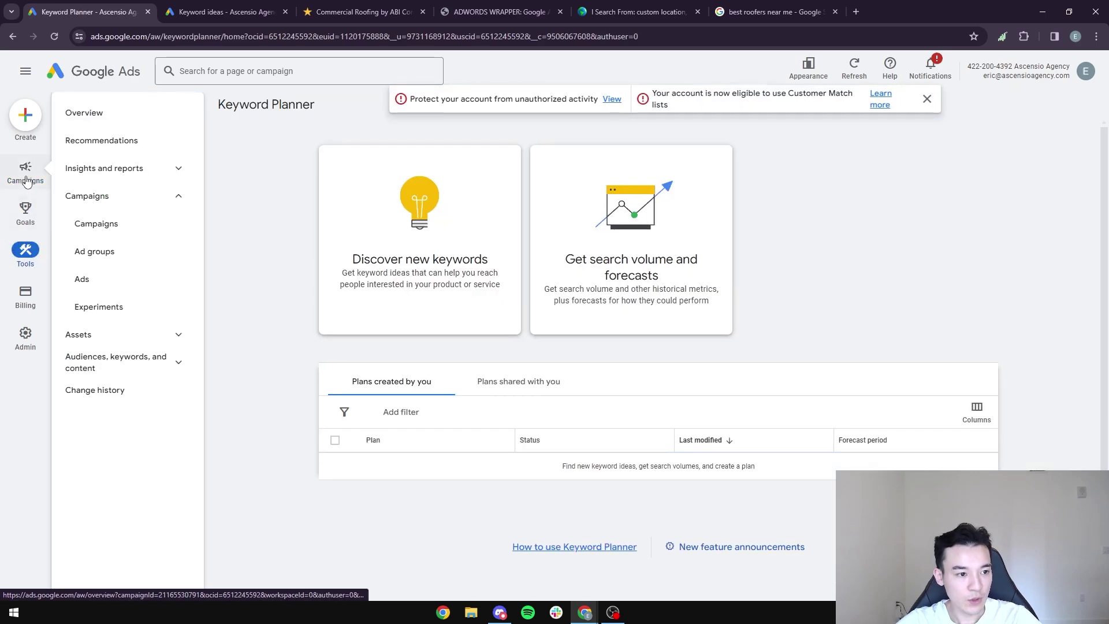
click(26, 181)
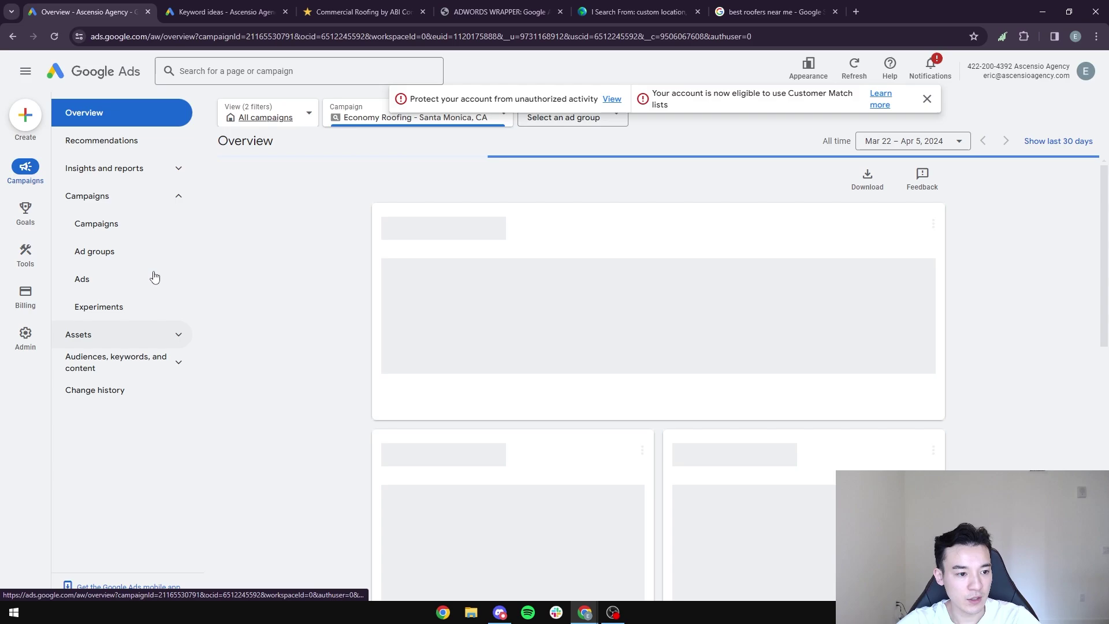
click(109, 283)
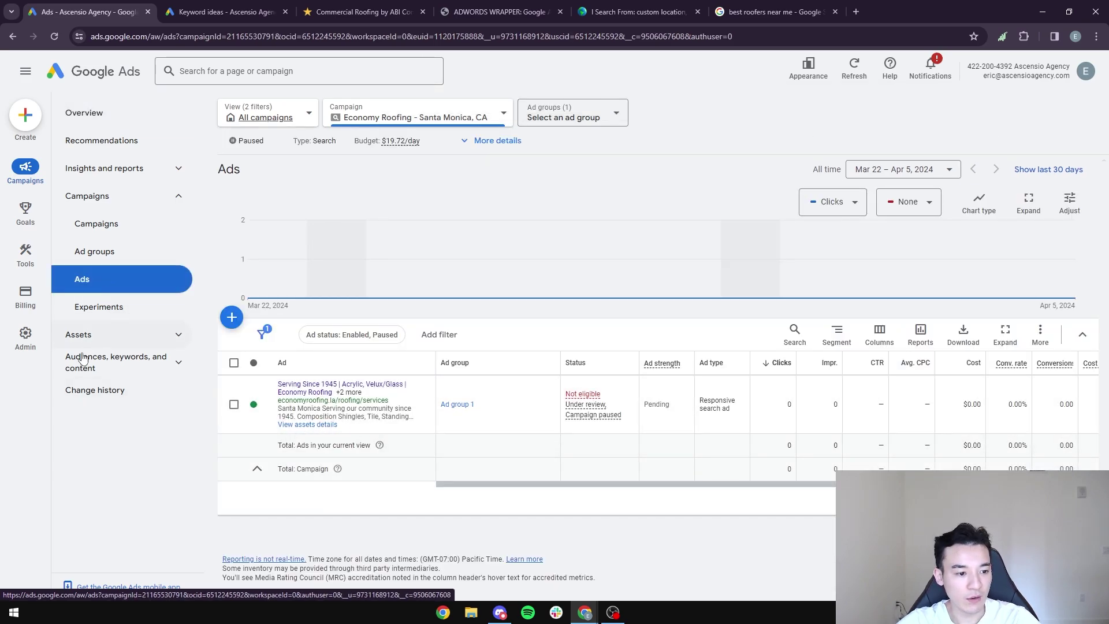
Review the campaign's search keywords with their match types and its audience demographics by age
click(168, 370)
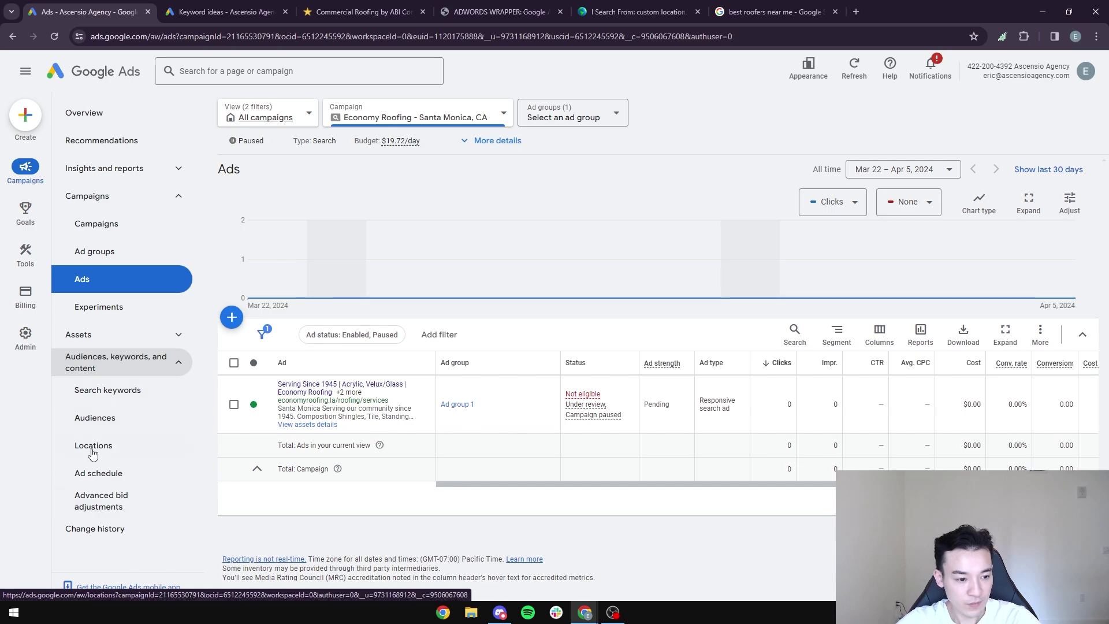
click(122, 399)
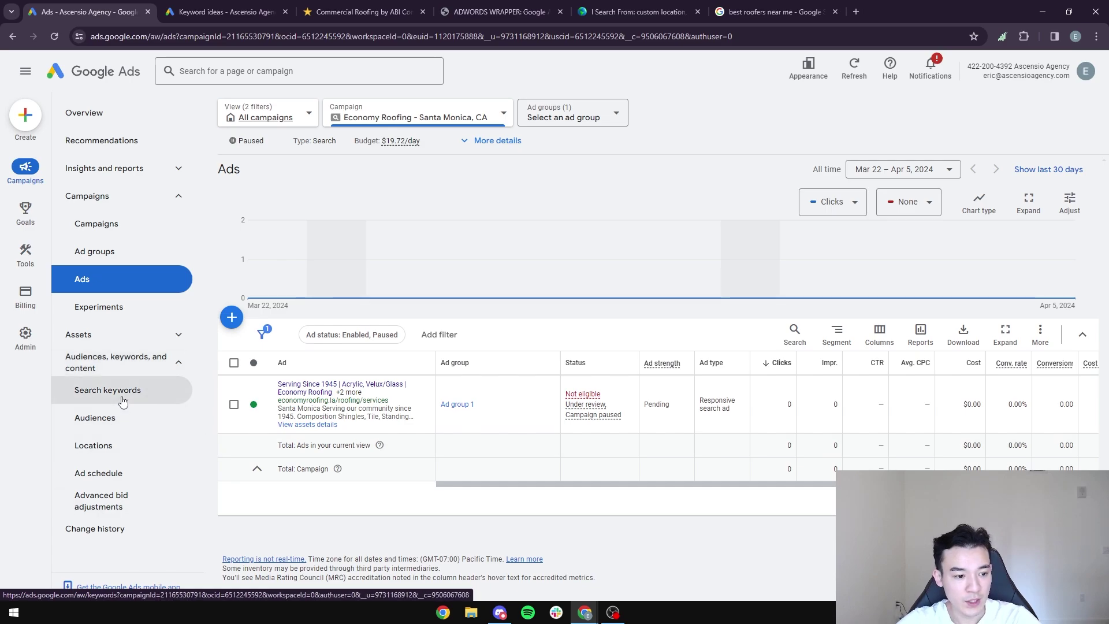
scroll(365, 378, down, 4)
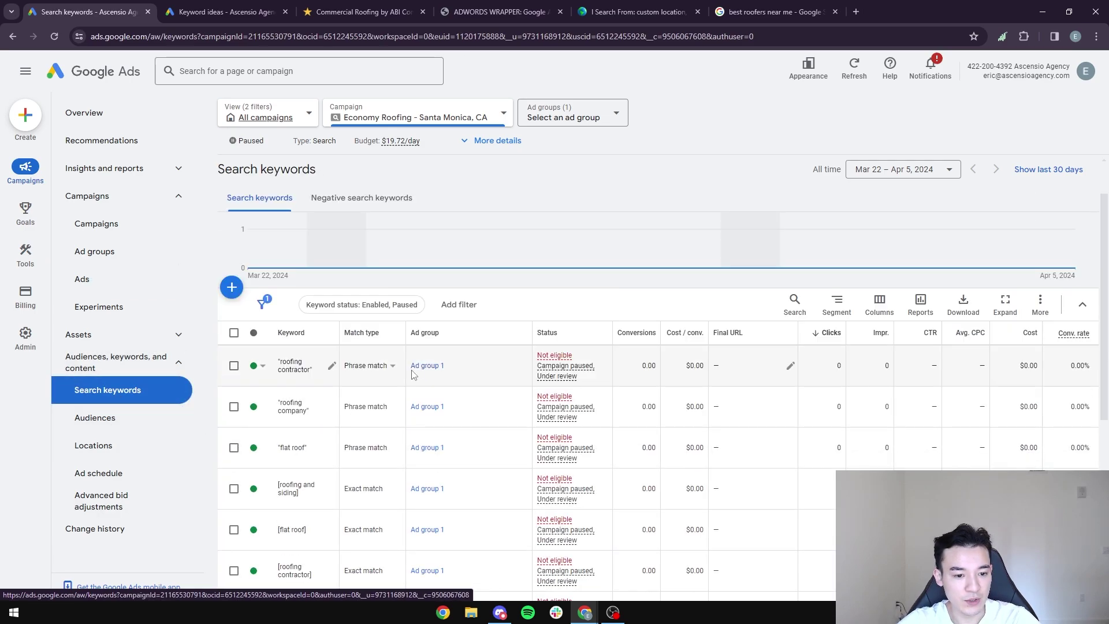
scroll(365, 378, down, 2)
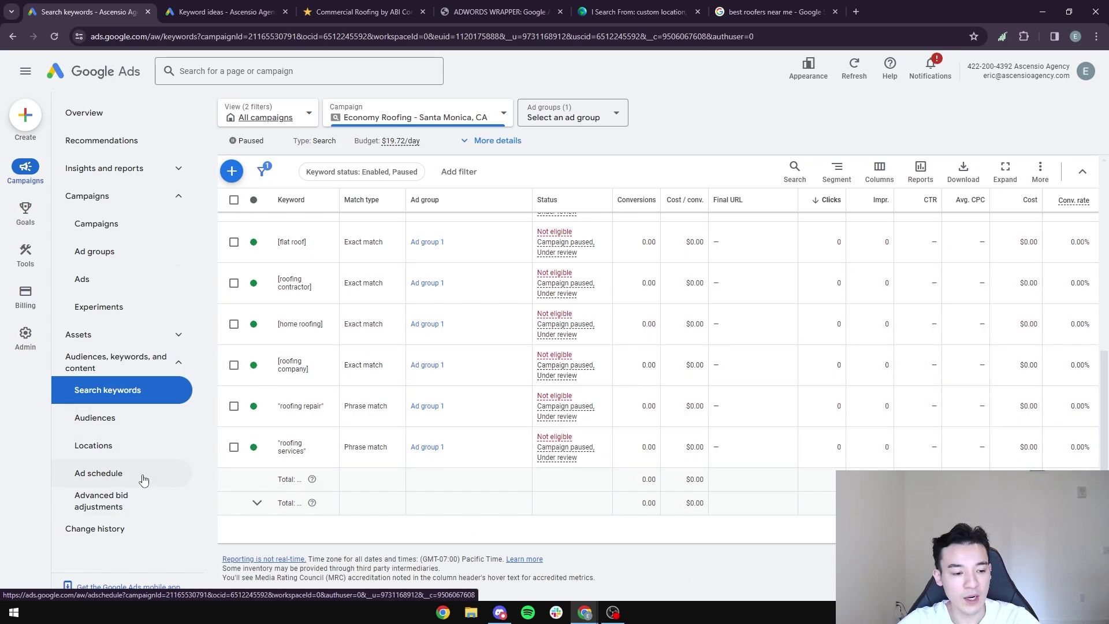
click(114, 424)
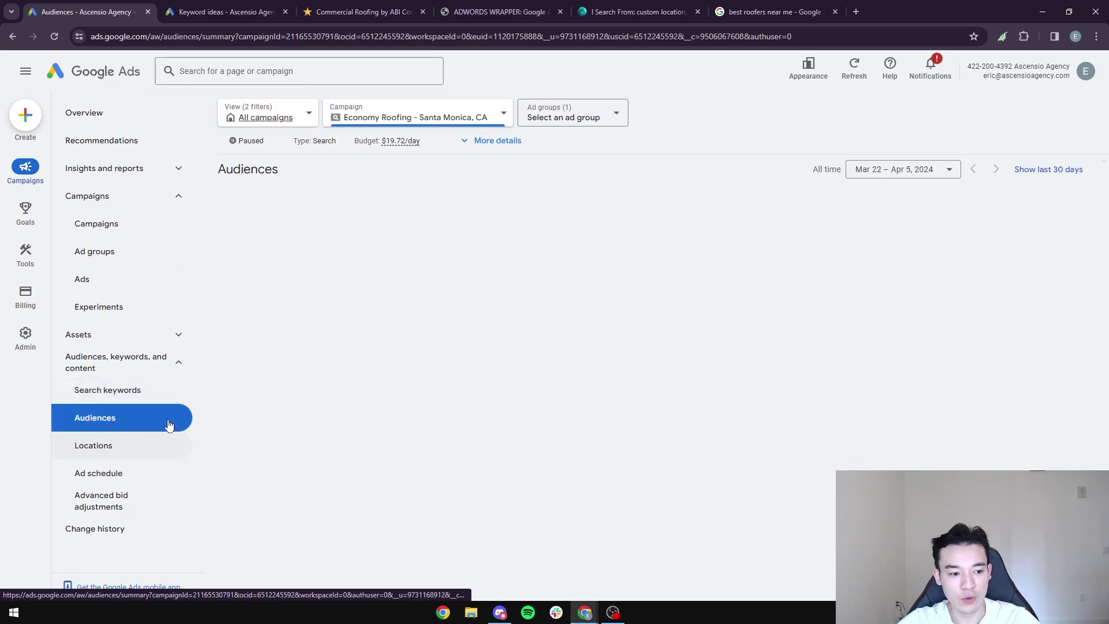
scroll(404, 382, down, 1)
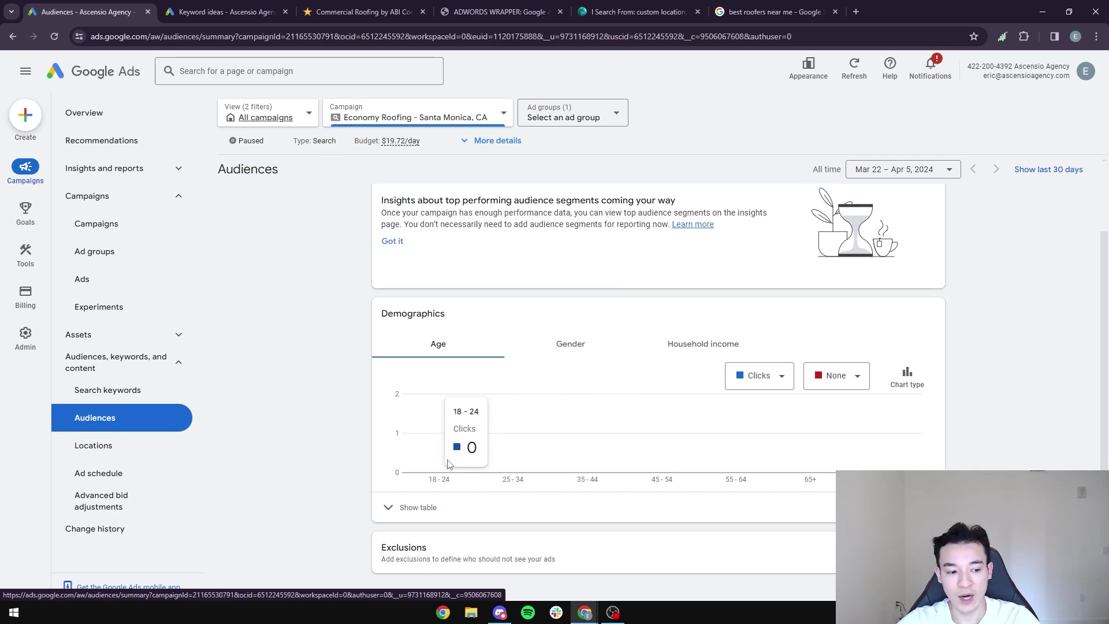
Start editing the campaign's ad schedule, choose Mondays - Fridays as the days, and reopen the day choices
click(110, 477)
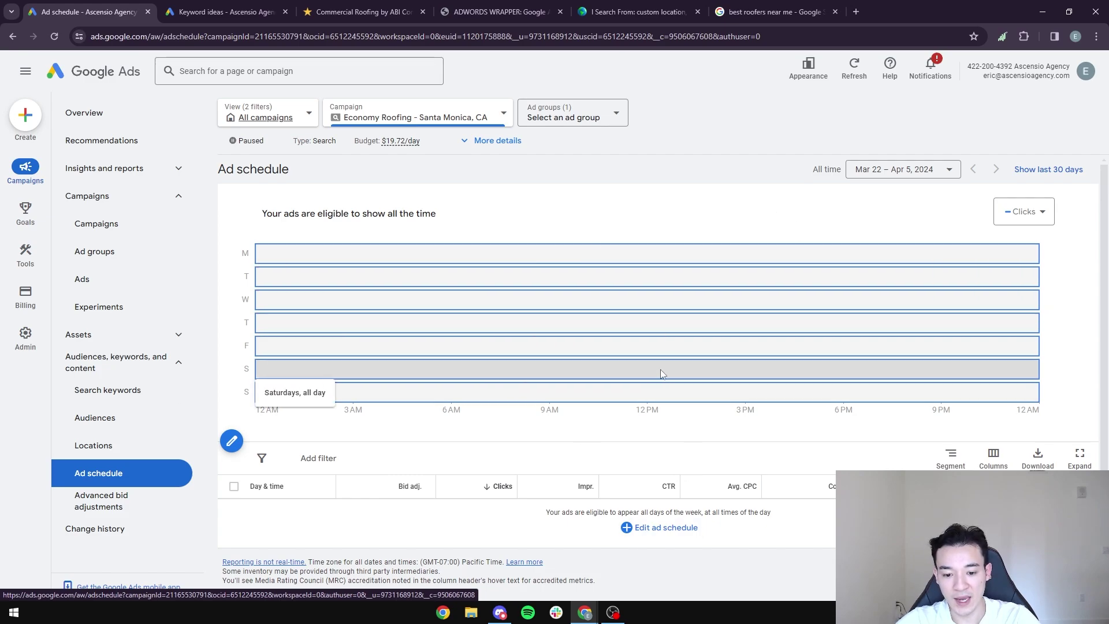
click(654, 525)
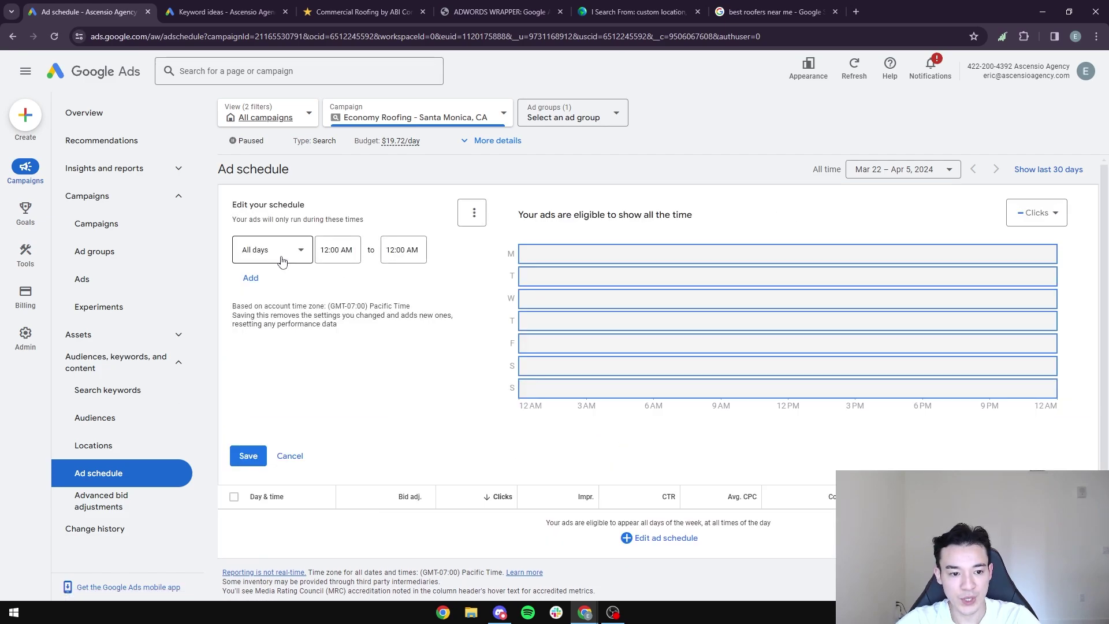
click(282, 254)
click(286, 288)
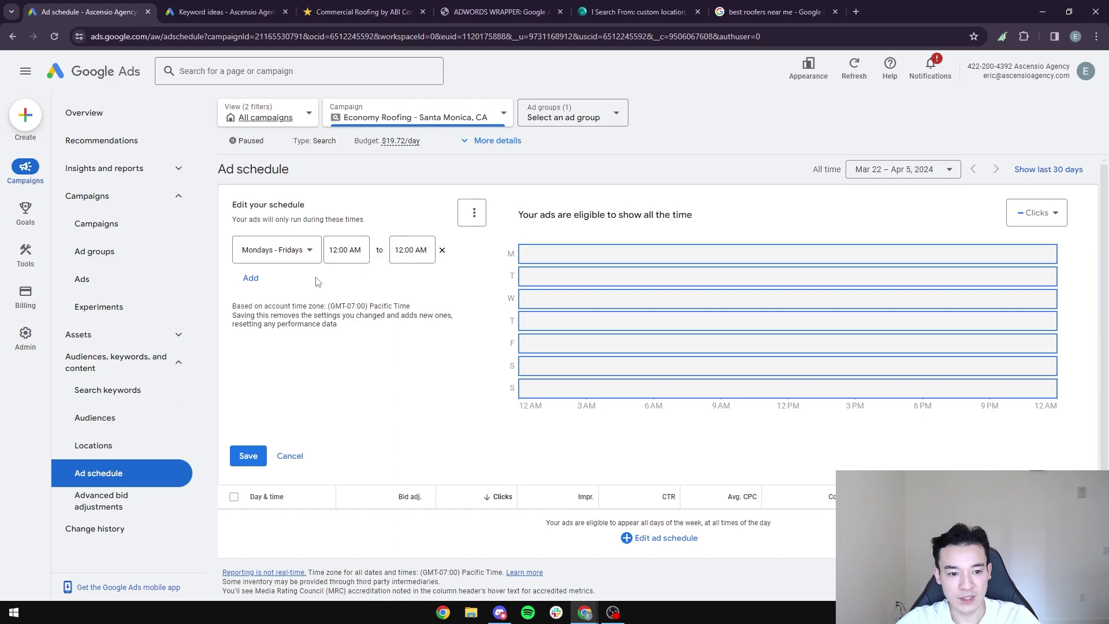
click(253, 254)
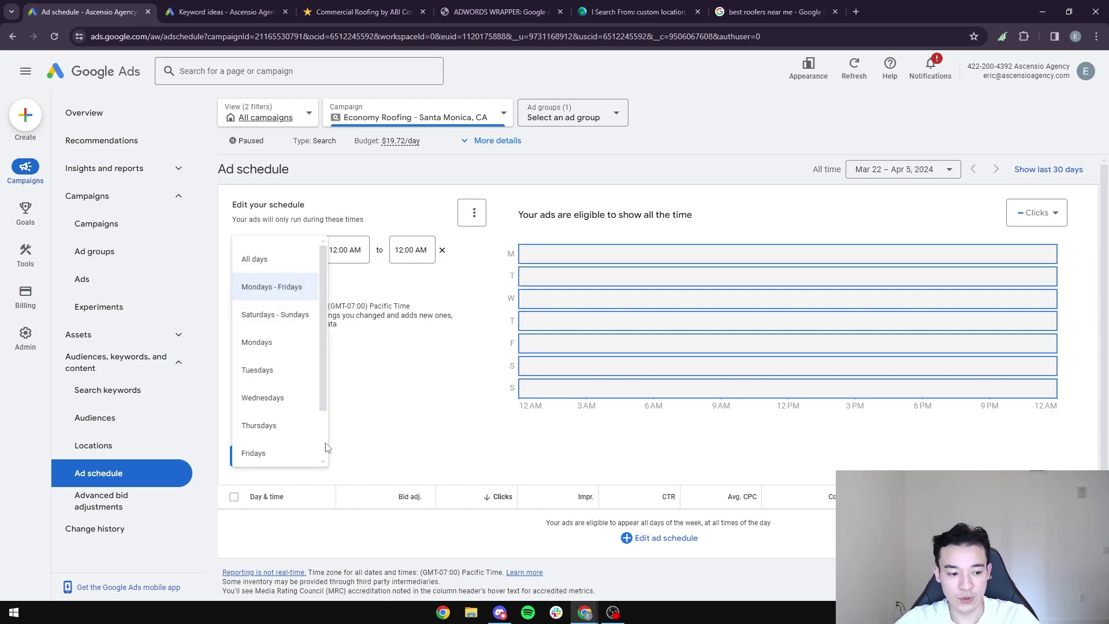
View the campaign's advanced bid adjustments and read the explanation of the bid adjustment column
click(127, 511)
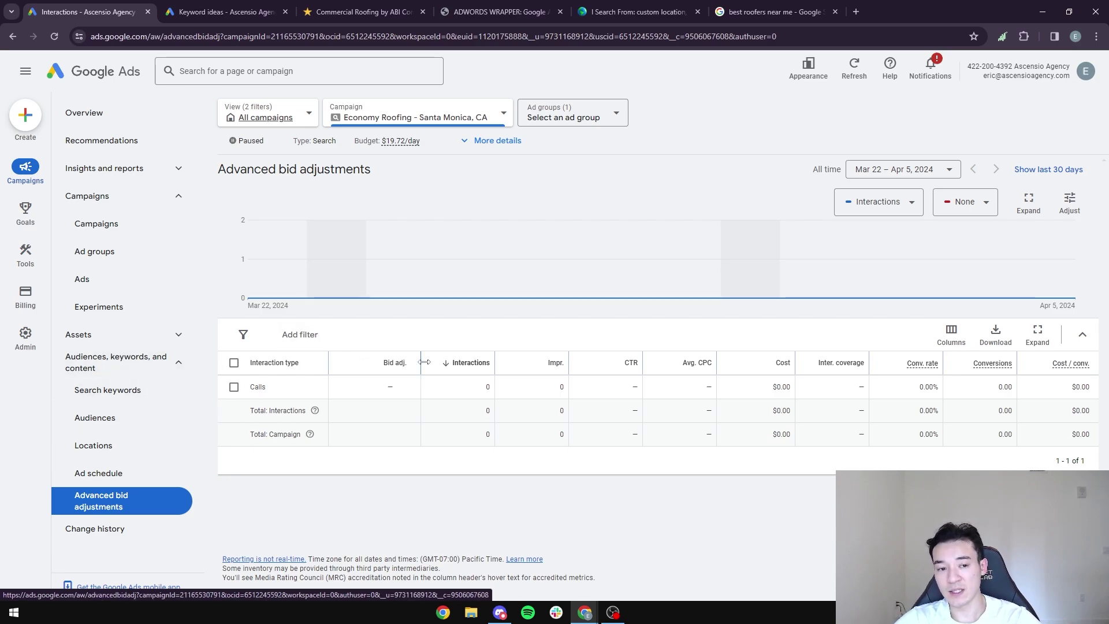
mouse_move(399, 366)
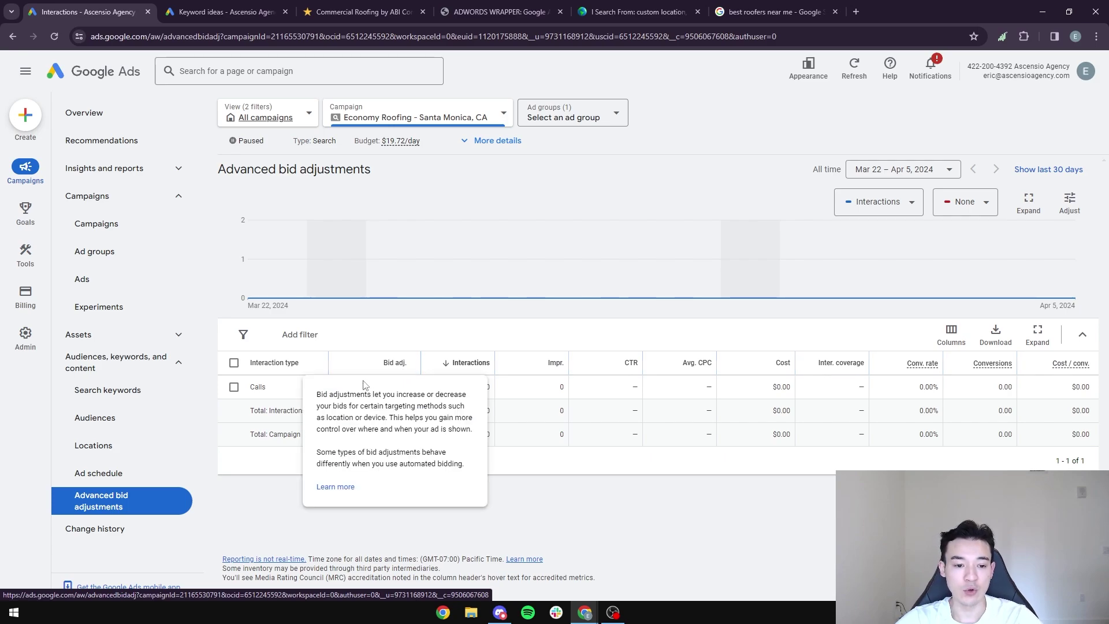